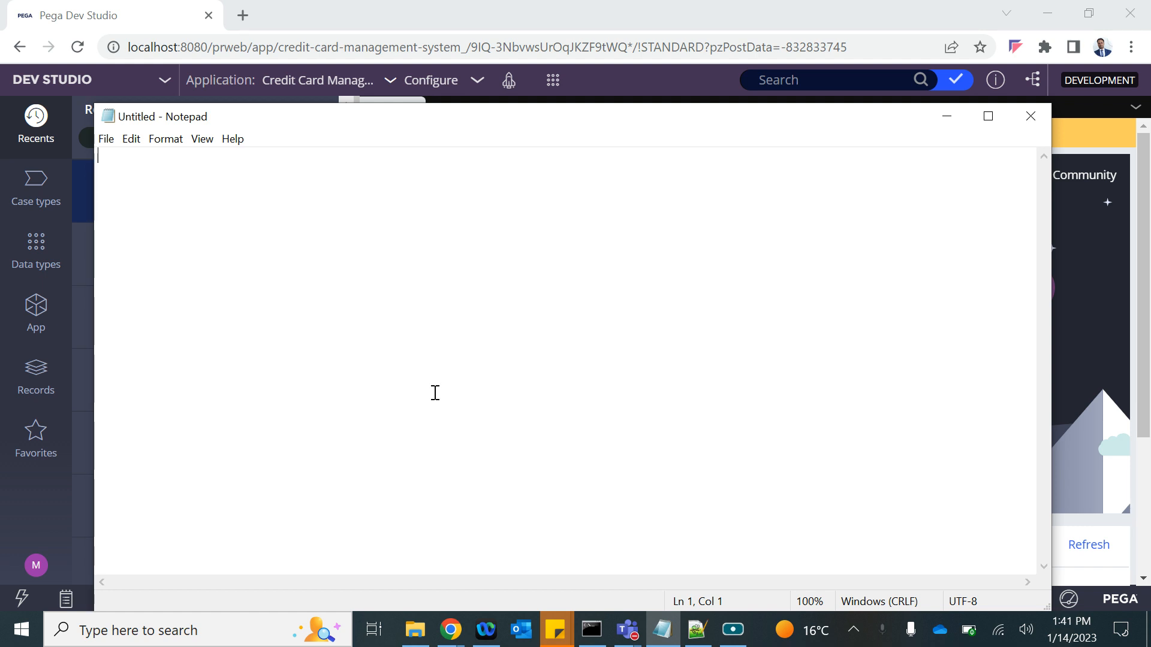
Write the Notepad note 'Approval' with indented entries 'Single Level' and 'Cascading Approval'.
type("Approval")
key("Return")
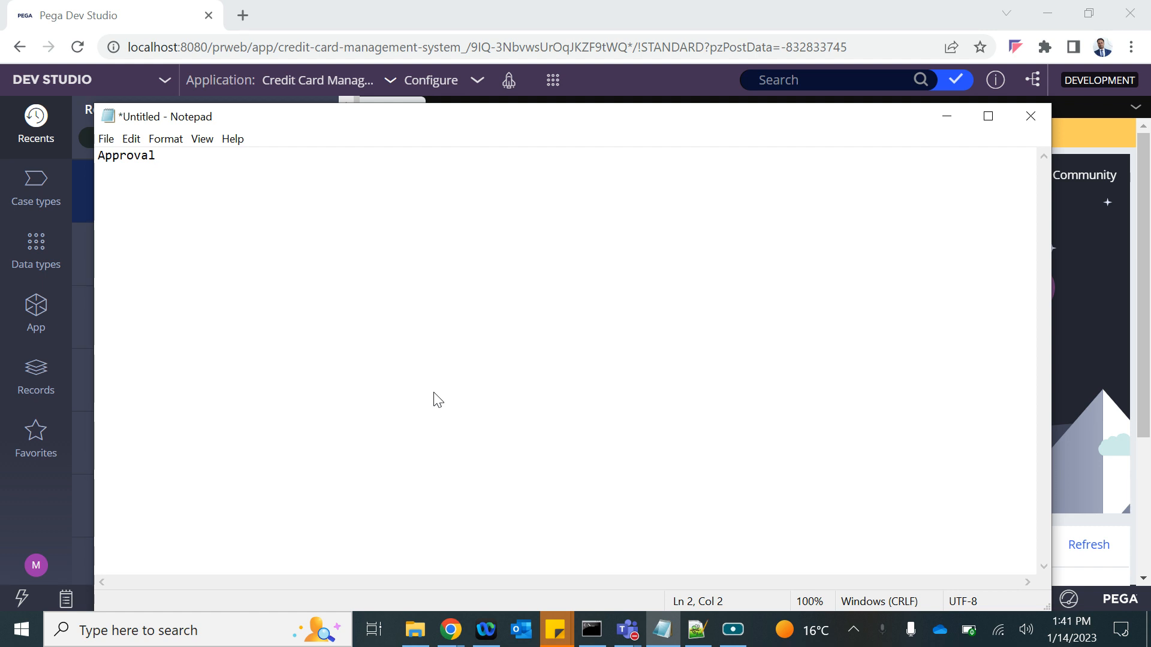
type("I")
key("BackSpace")
type("Single Level")
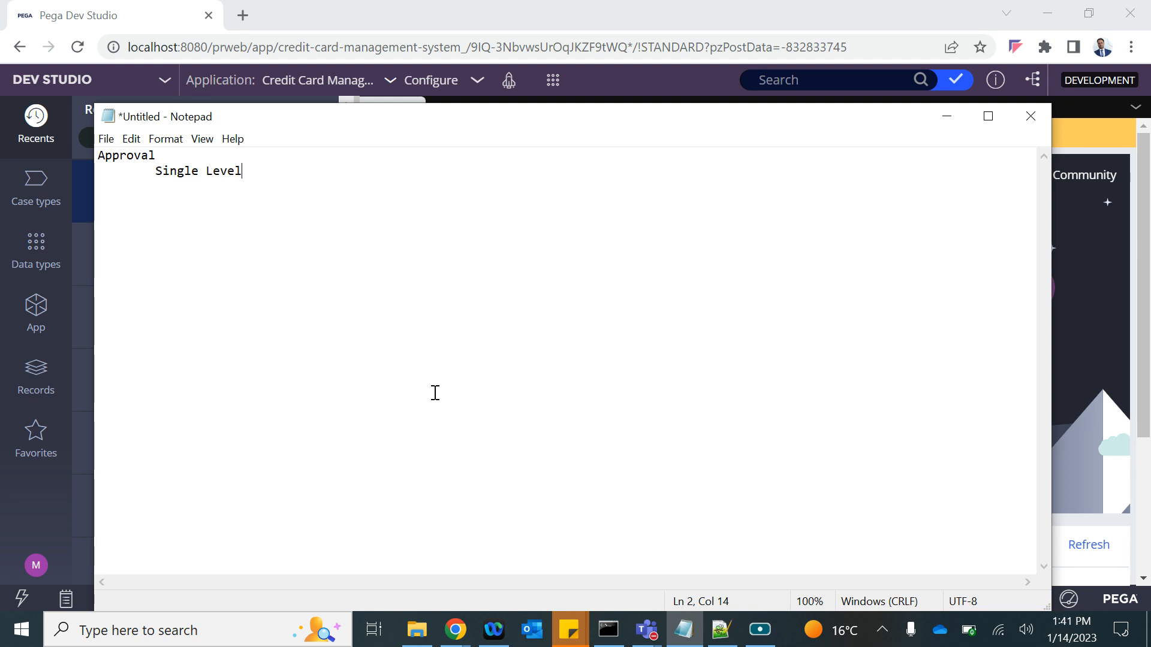
key("Return")
key("Return")
type("Cascading Approval")
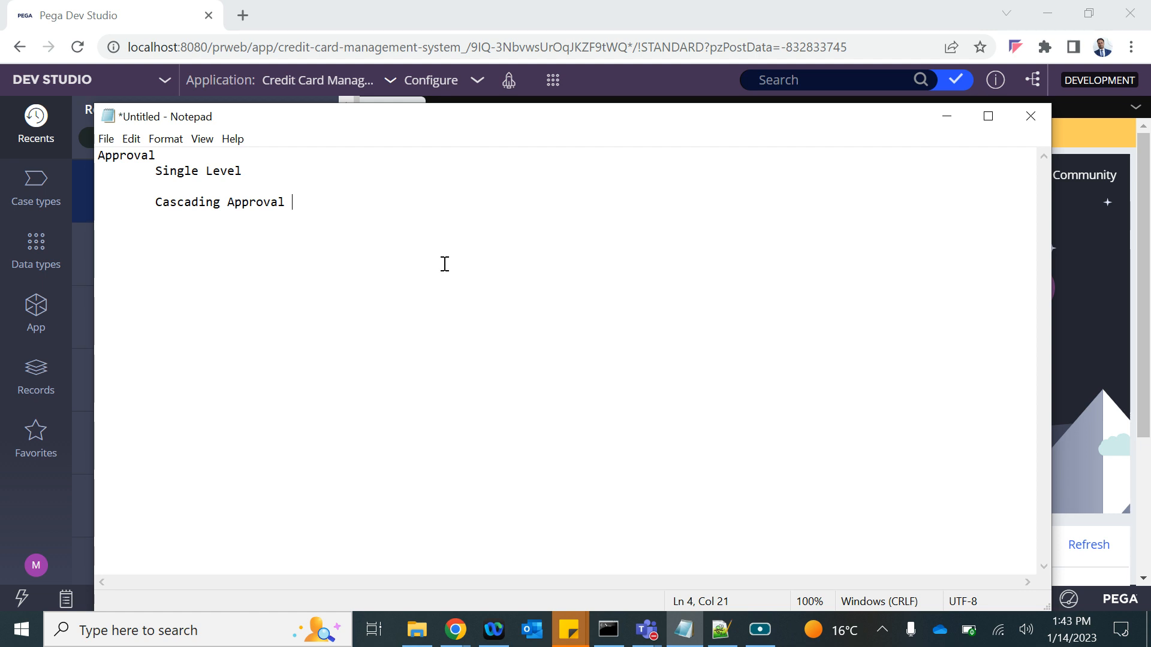
Open the CC Application case type and select its Review CC Application step.
left_click(259, 172)
left_click(1082, 311)
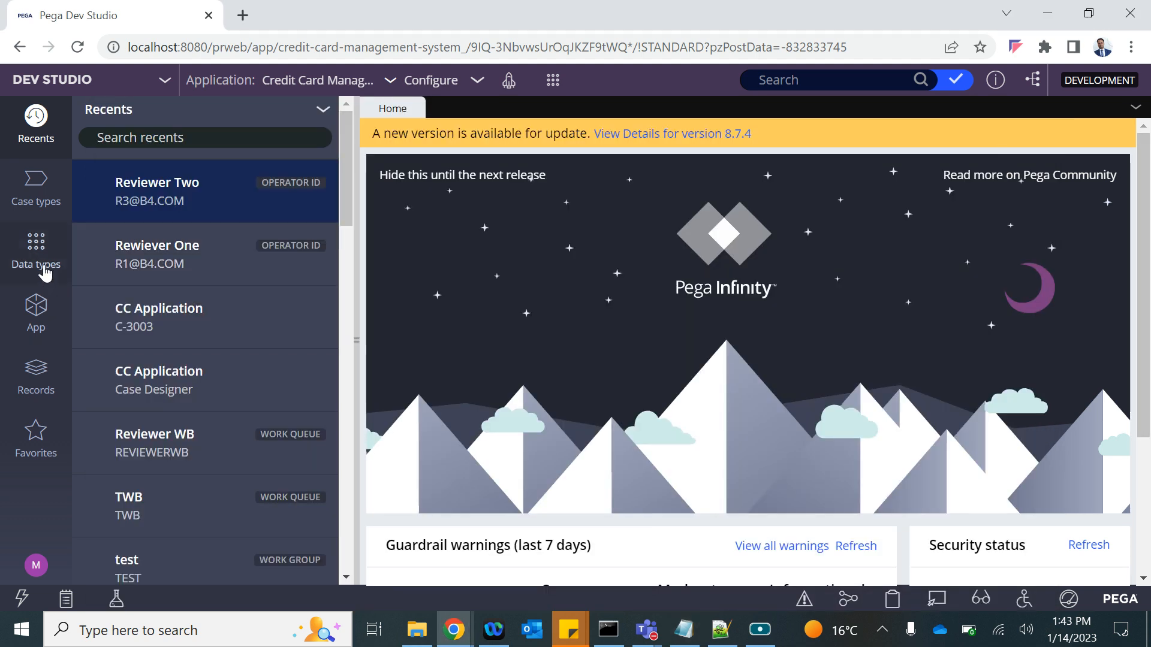
left_click(44, 219)
left_click(127, 174)
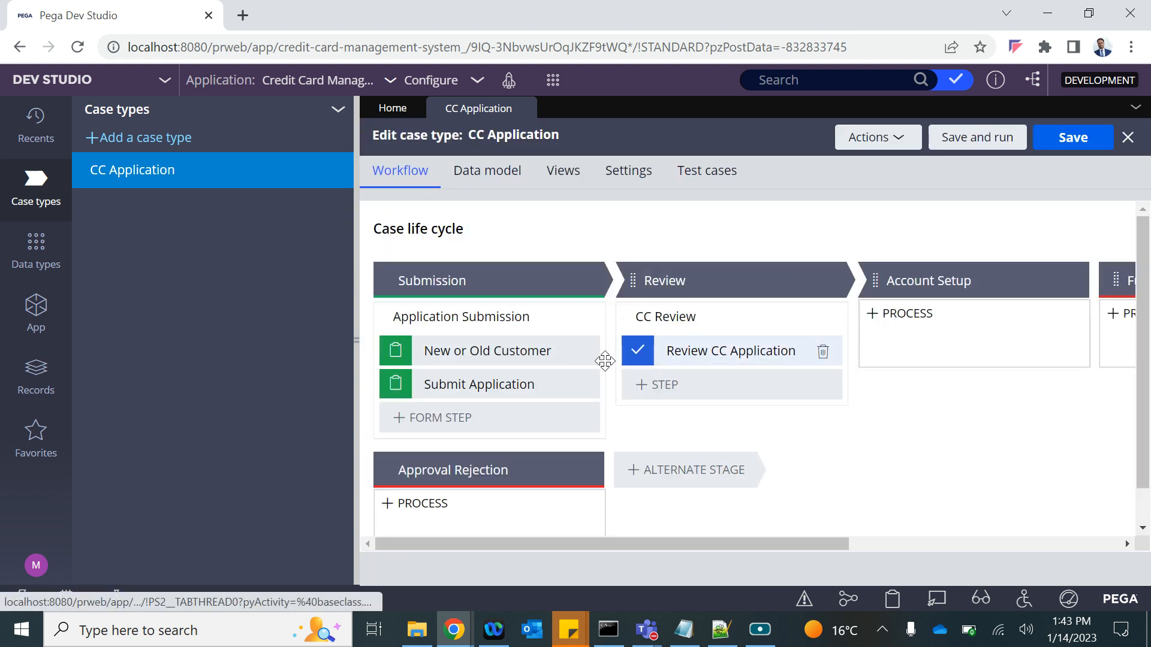
left_click(694, 352)
left_click(358, 341)
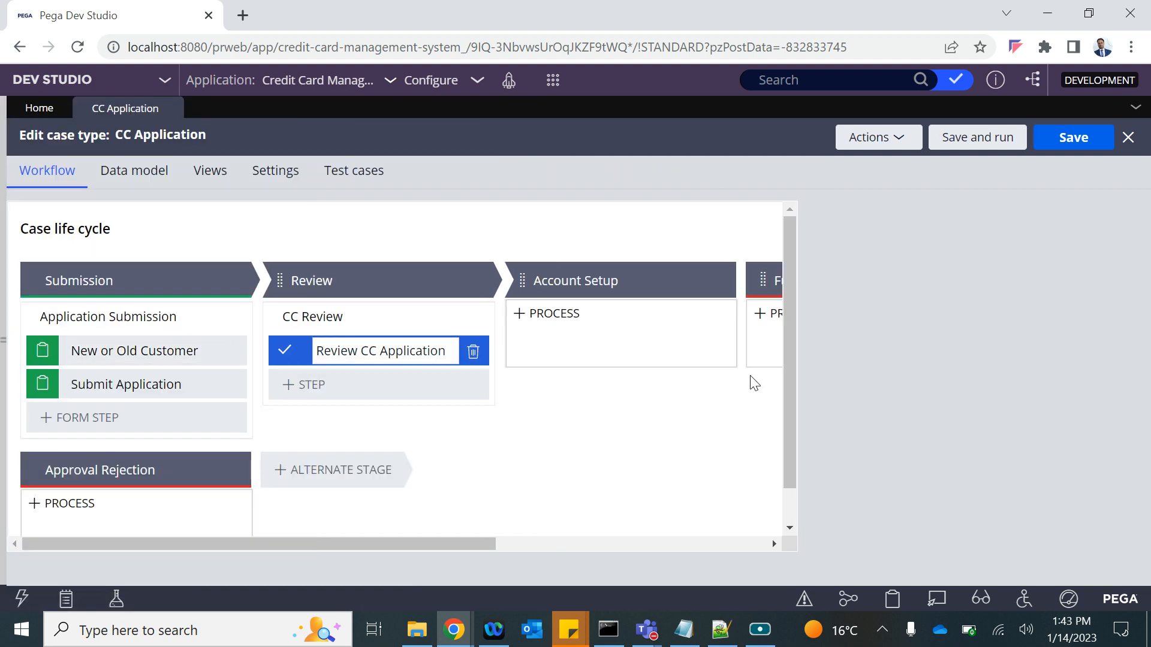
Compare Single level and Cascading approval flow types, keep Single level, and view routing targets.
left_click(964, 304)
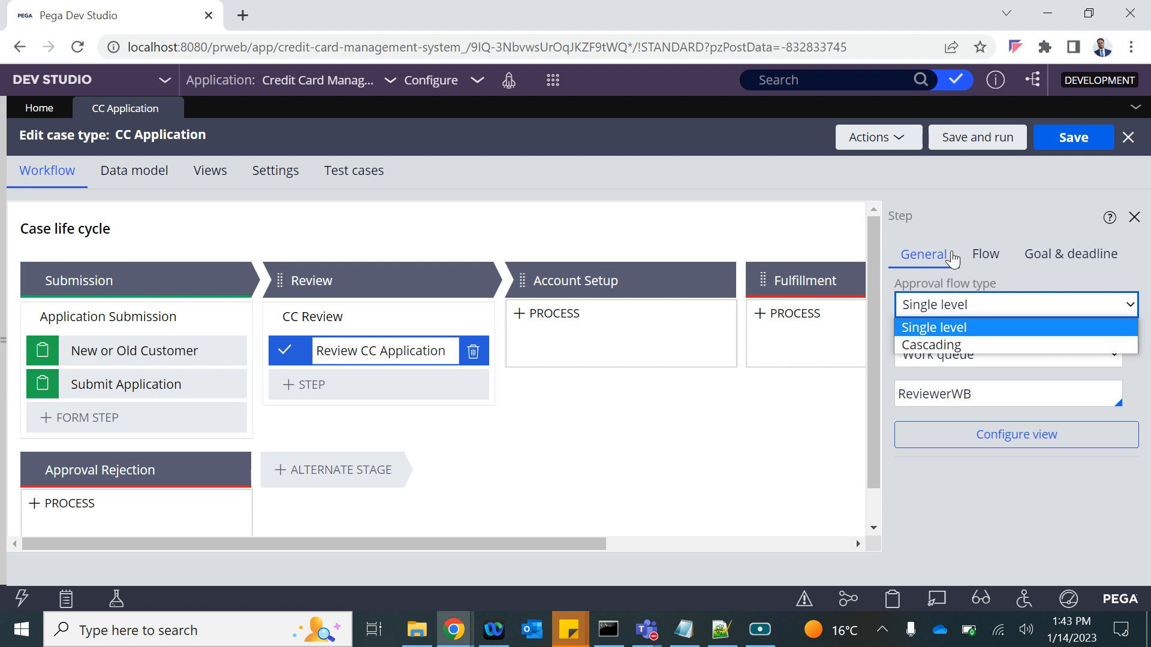
left_click(930, 323)
left_click(937, 310)
left_click(933, 350)
left_click(937, 308)
left_click(927, 327)
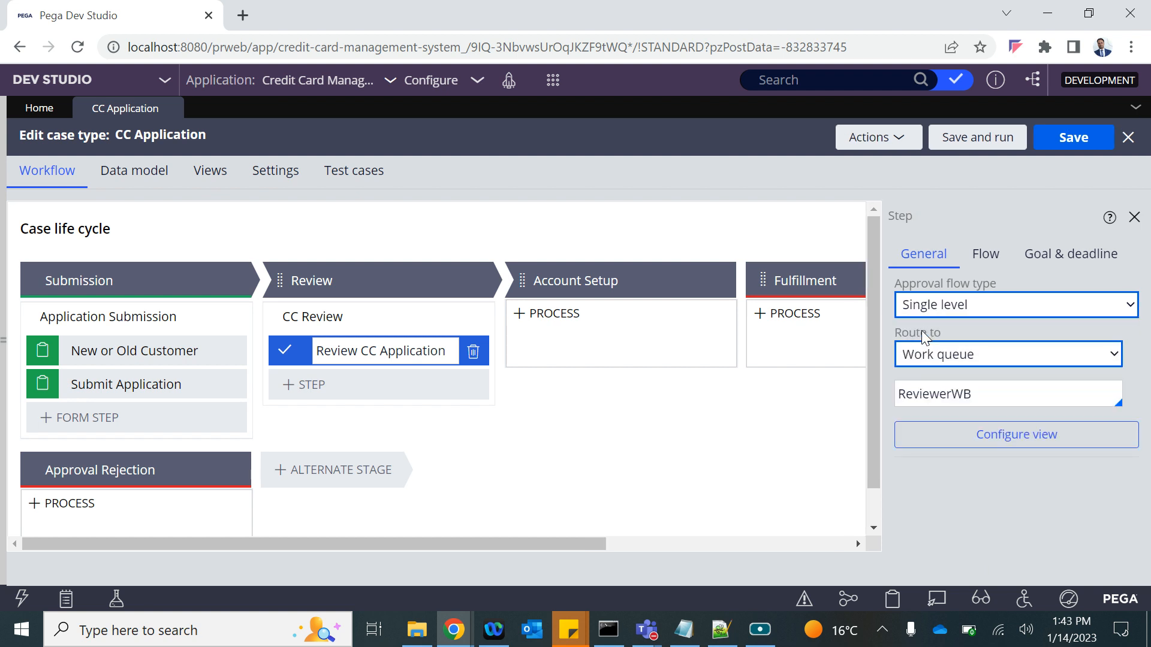
left_click(945, 355)
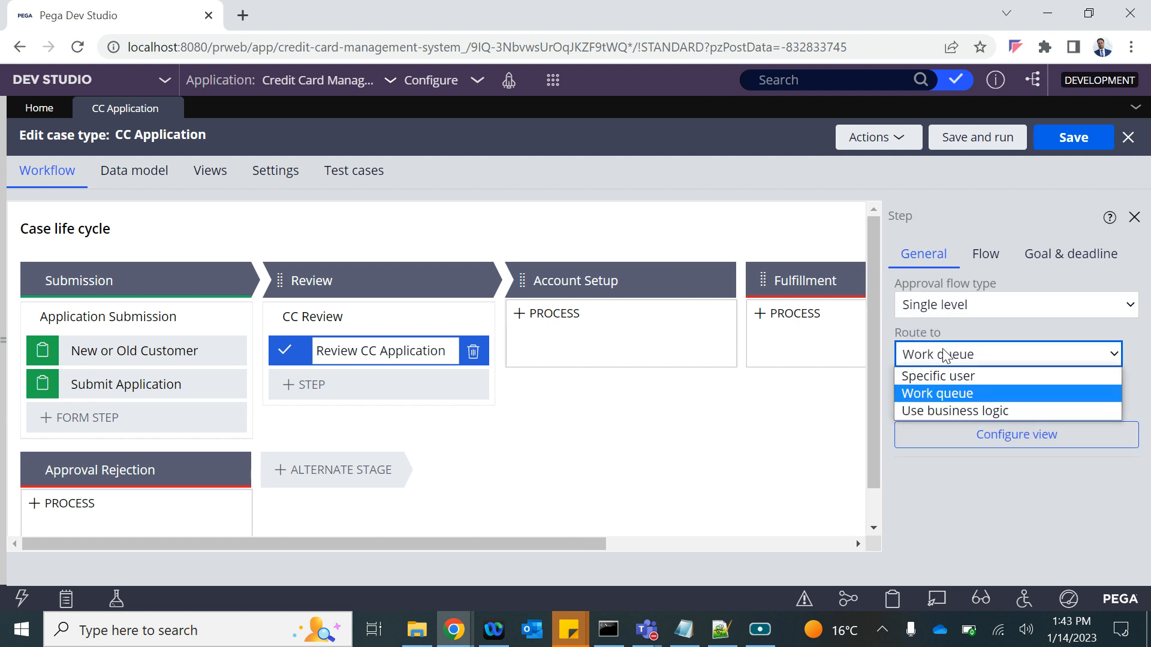
Add the indented note 'Specifi User ---- User' under Single Level.
key("alt+Tab")
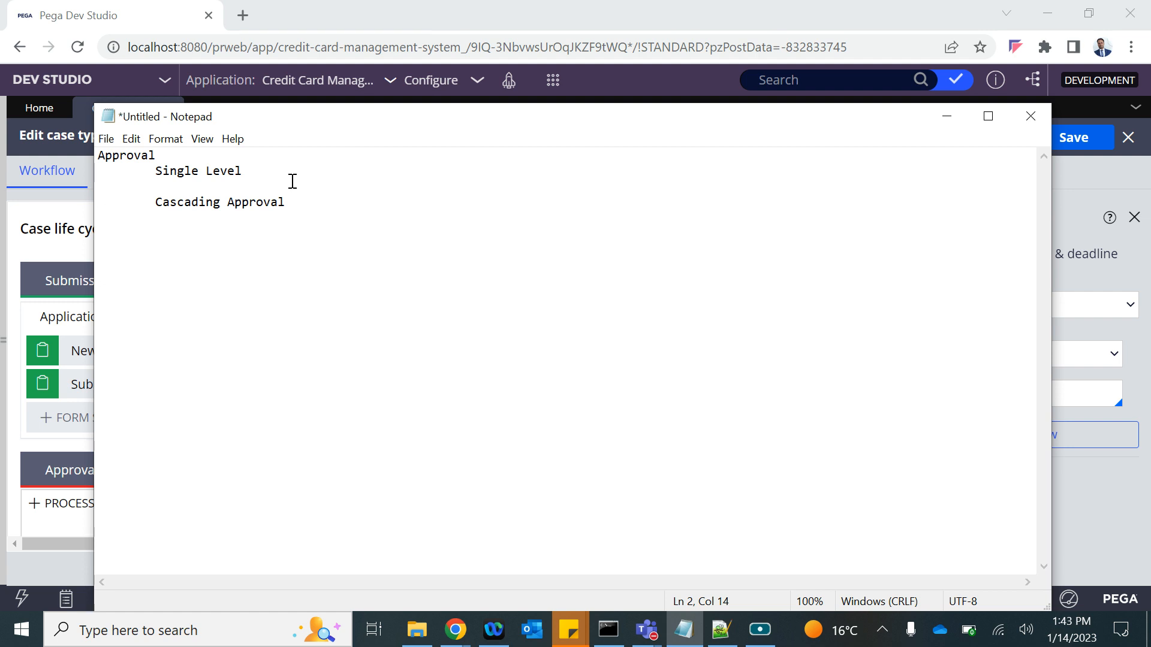
key("Return")
key("Return")
key("Tab")
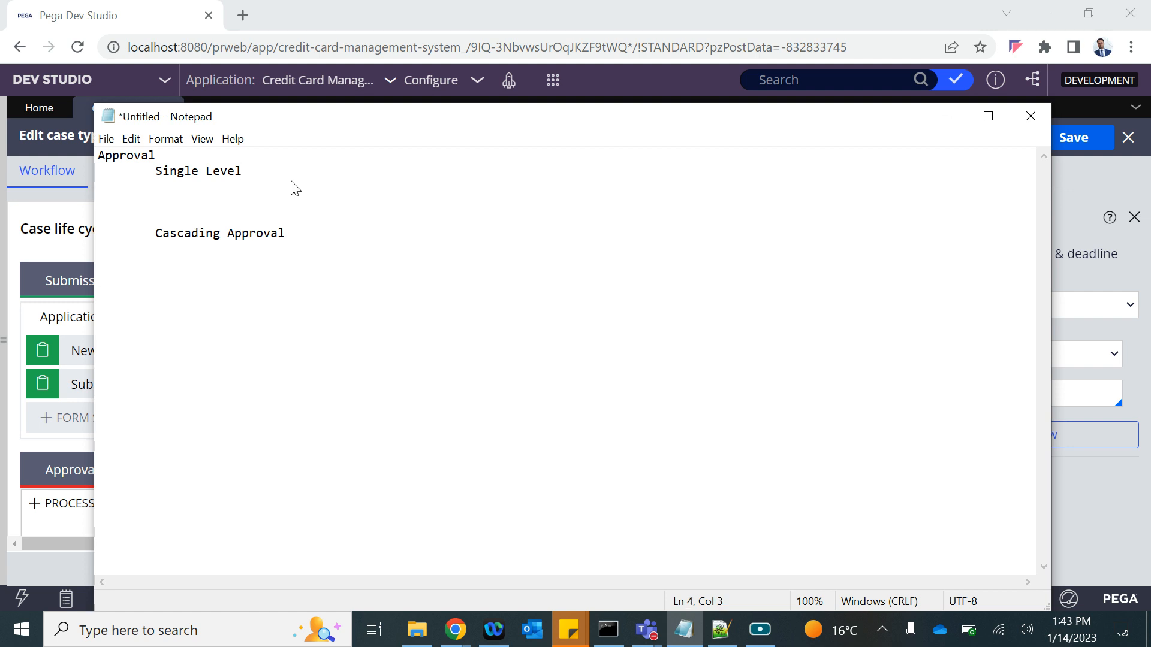
type("Specifi User ---- User")
key("alt+Tab")
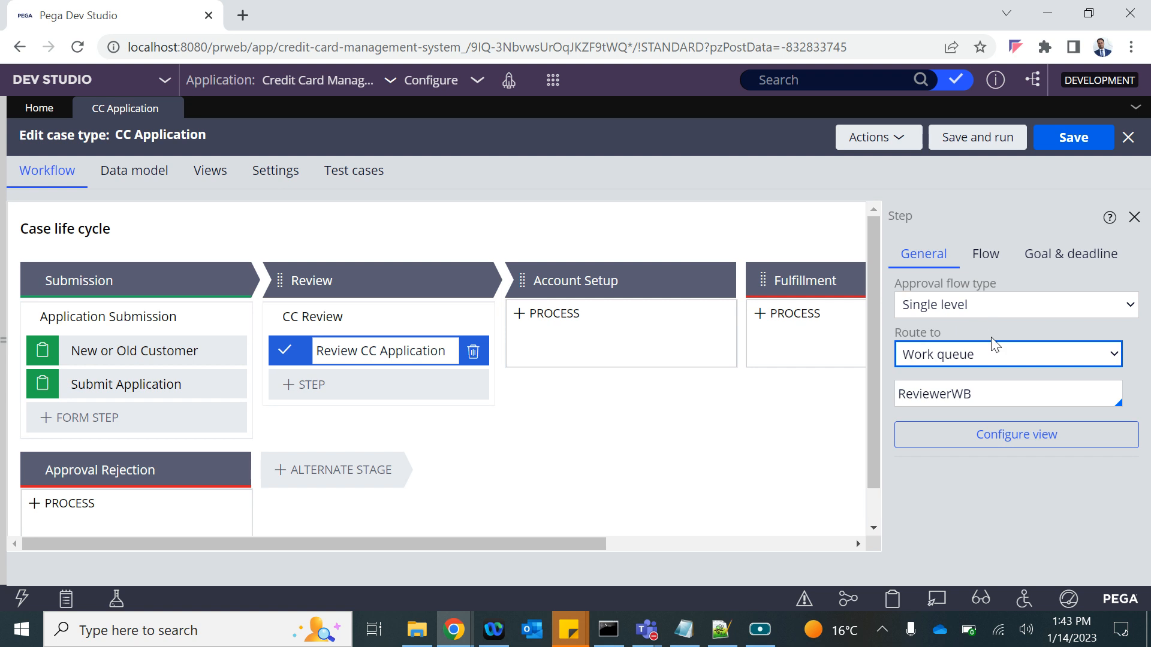
Route the review step's approval to a Specific user.
left_click(968, 359)
left_click(938, 375)
left_click(959, 394)
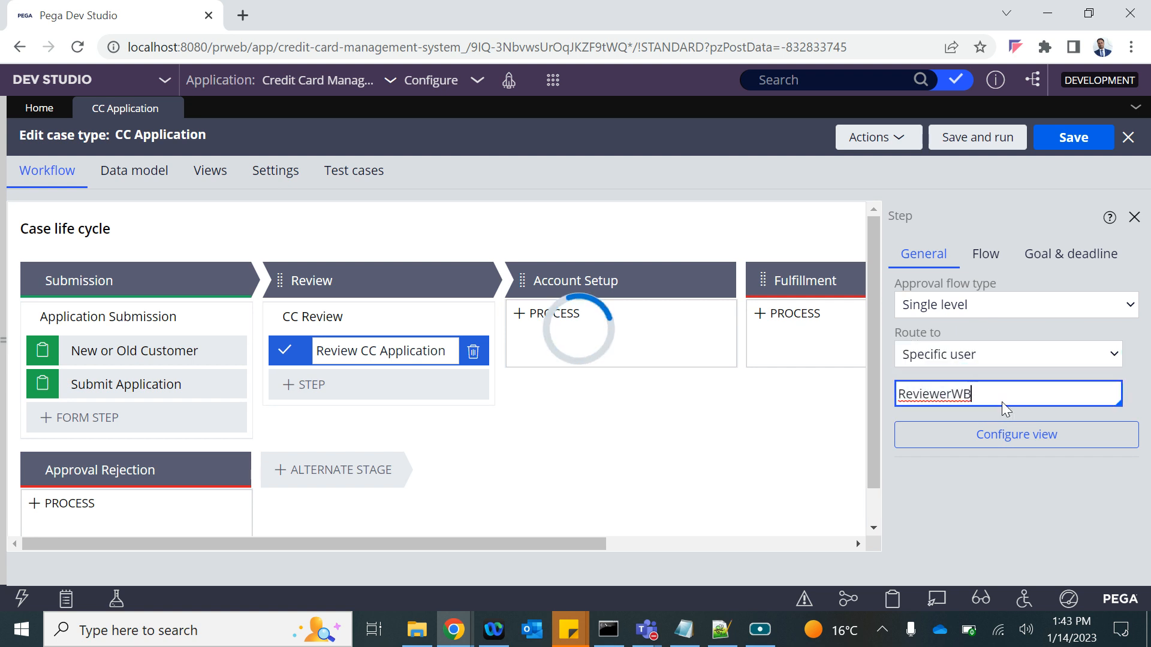
left_click(991, 398)
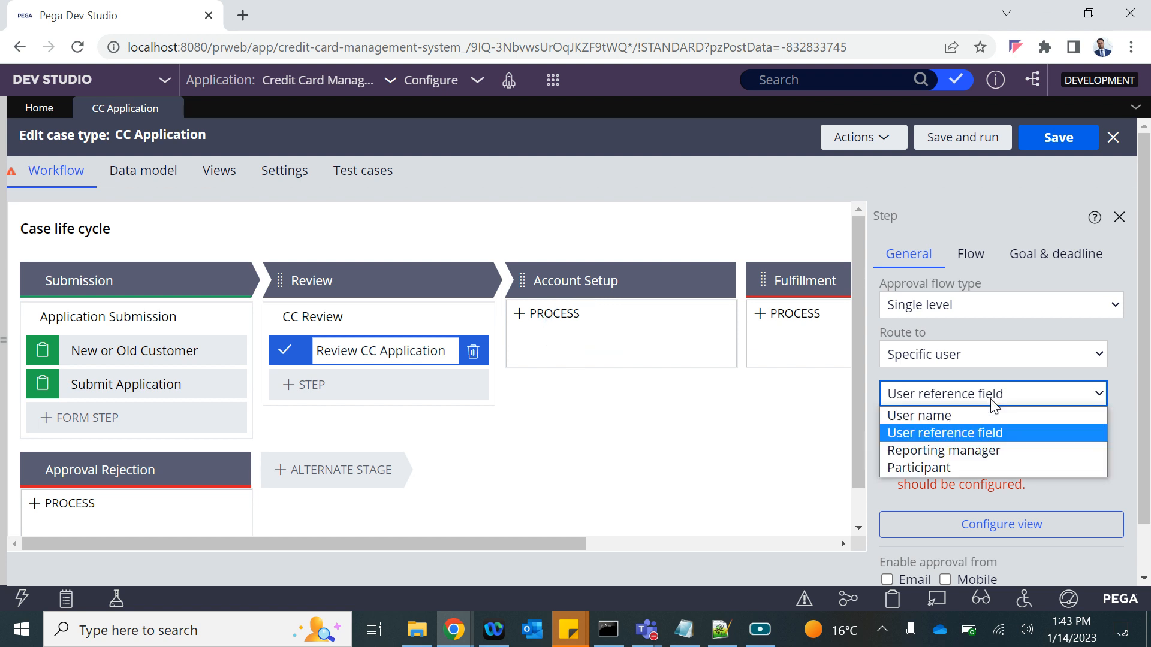
Trim the 'Specifi User' note and add 'User Name (Operator ID)' indented beneath it.
key("alt+Tab")
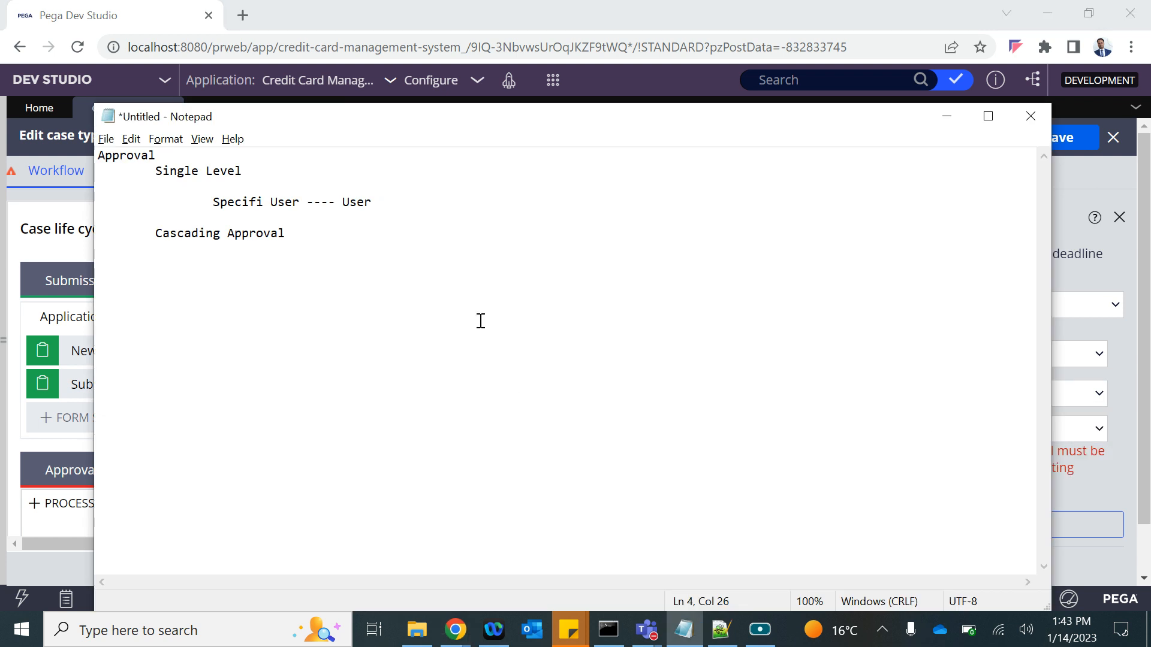
key("Return")
left_click_drag(372, 202, 312, 203)
key("BackSpace")
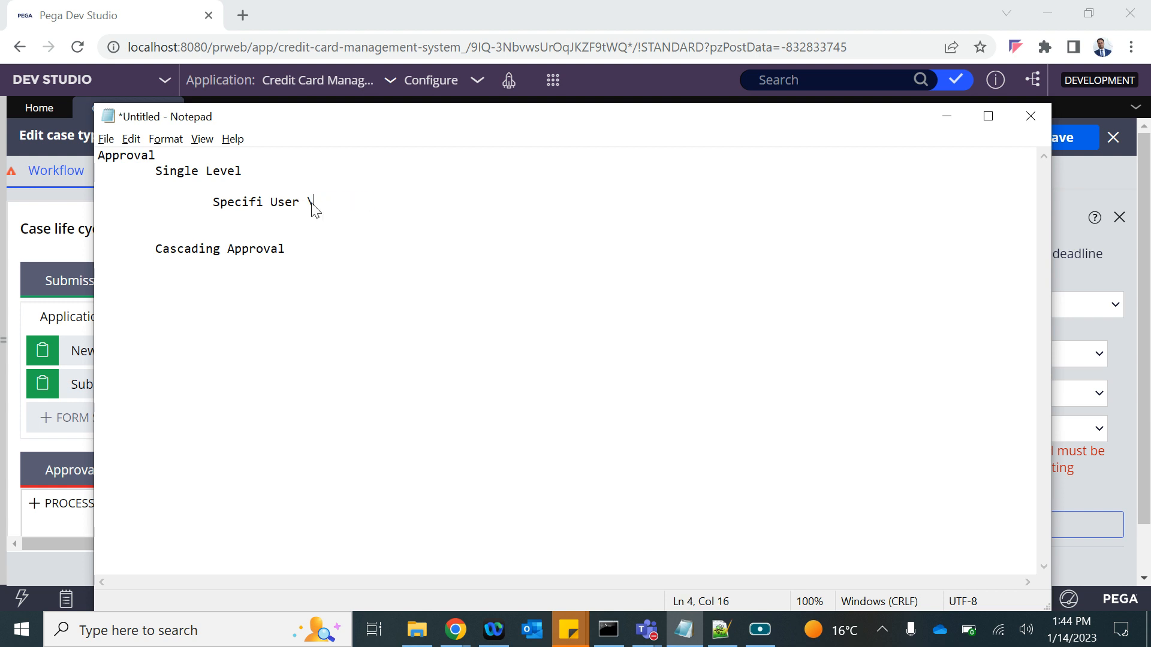
key("Down")
key("Tab")
key("Tab")
key("Tab")
type("User Name (Operator ID)")
key("Return")
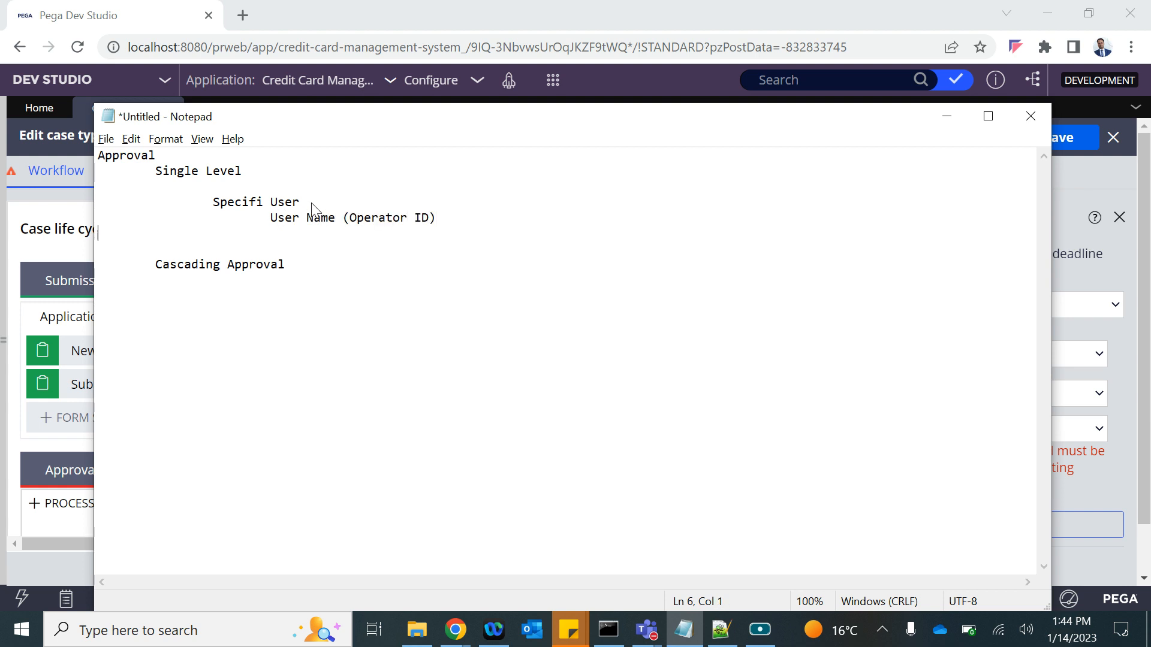
key("alt+Tab")
Identify the specific user by User reference field and list the available fields.
left_click(932, 395)
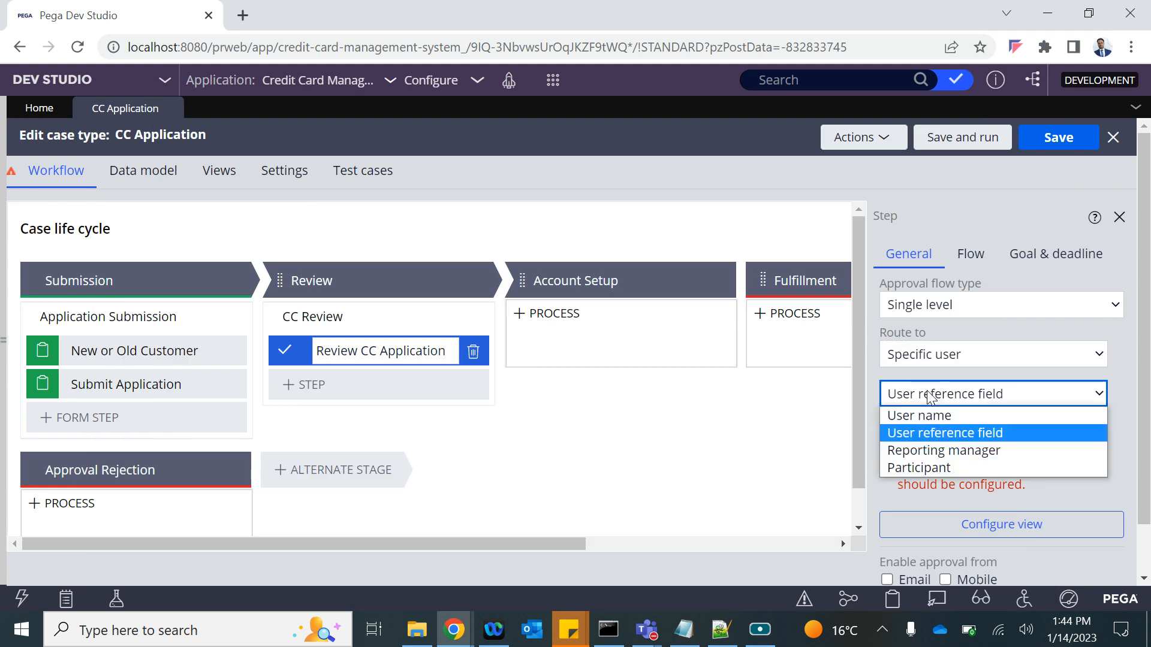
left_click(929, 432)
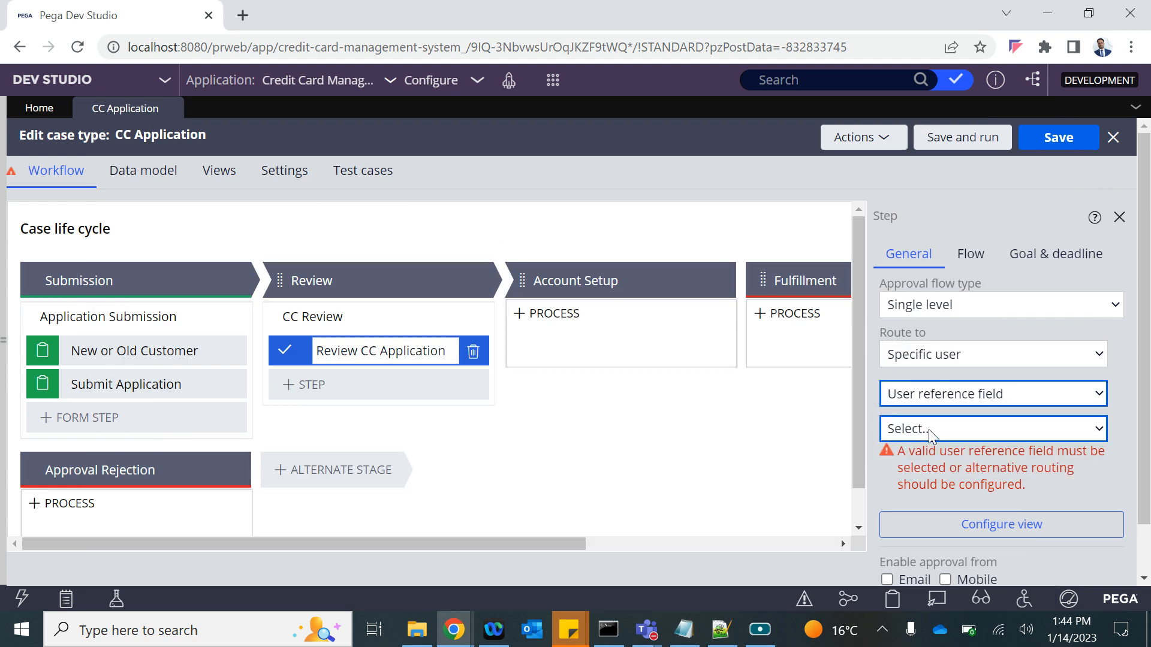
left_click(953, 428)
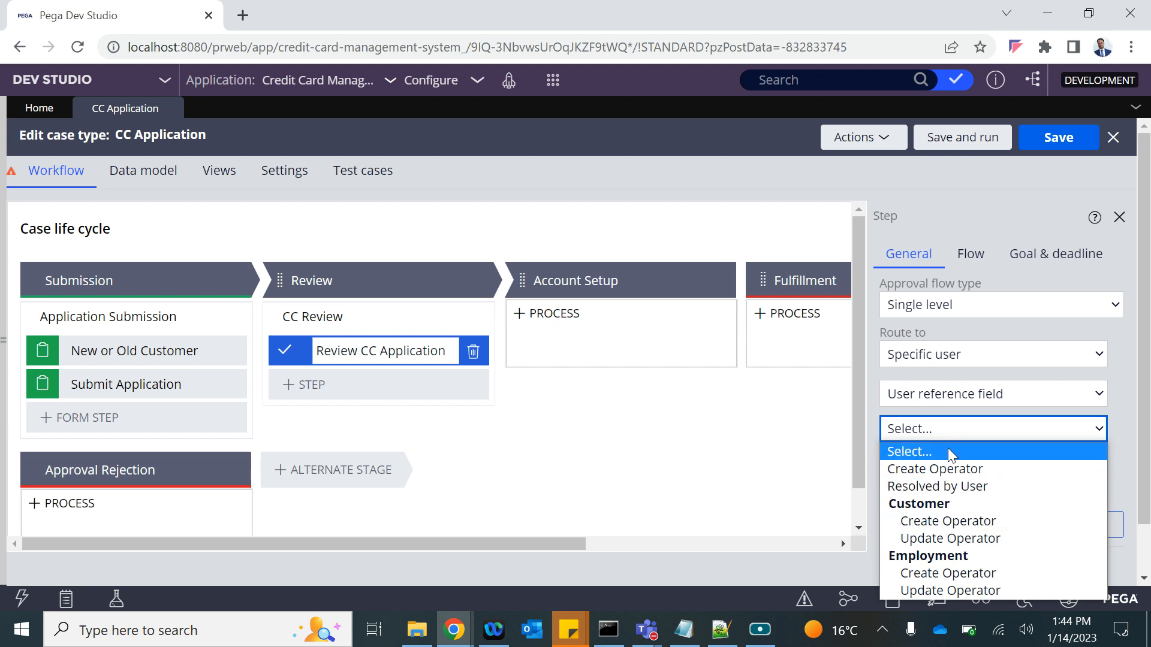
key("alt+Tab")
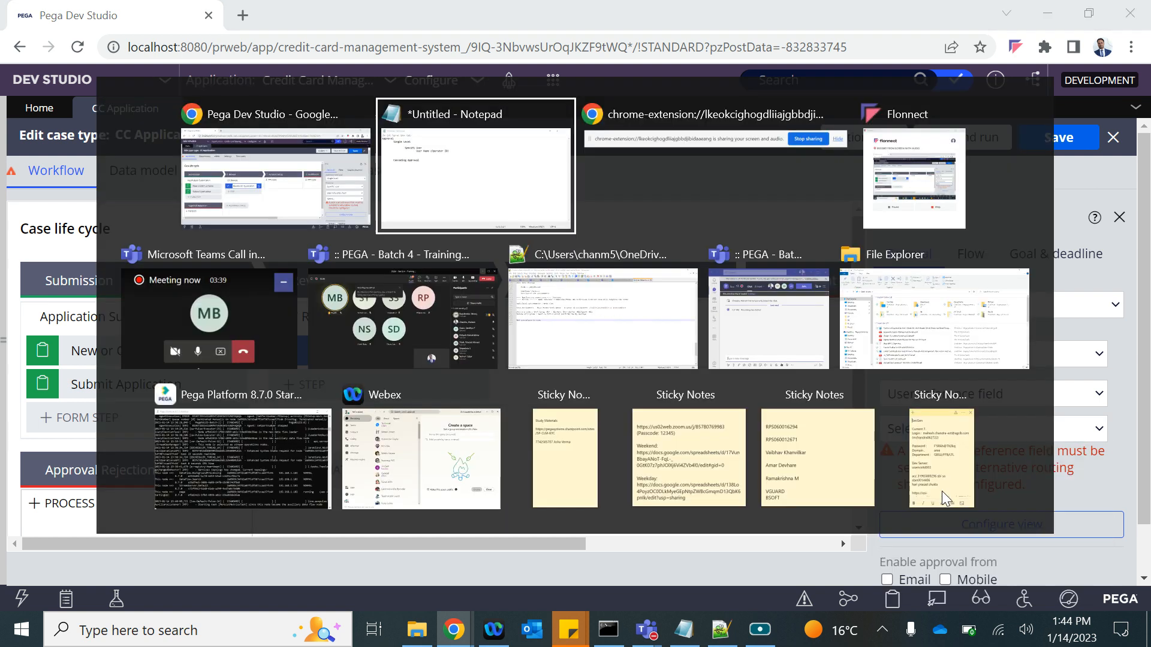
key("Tab")
key("Tab")
key("Tab")
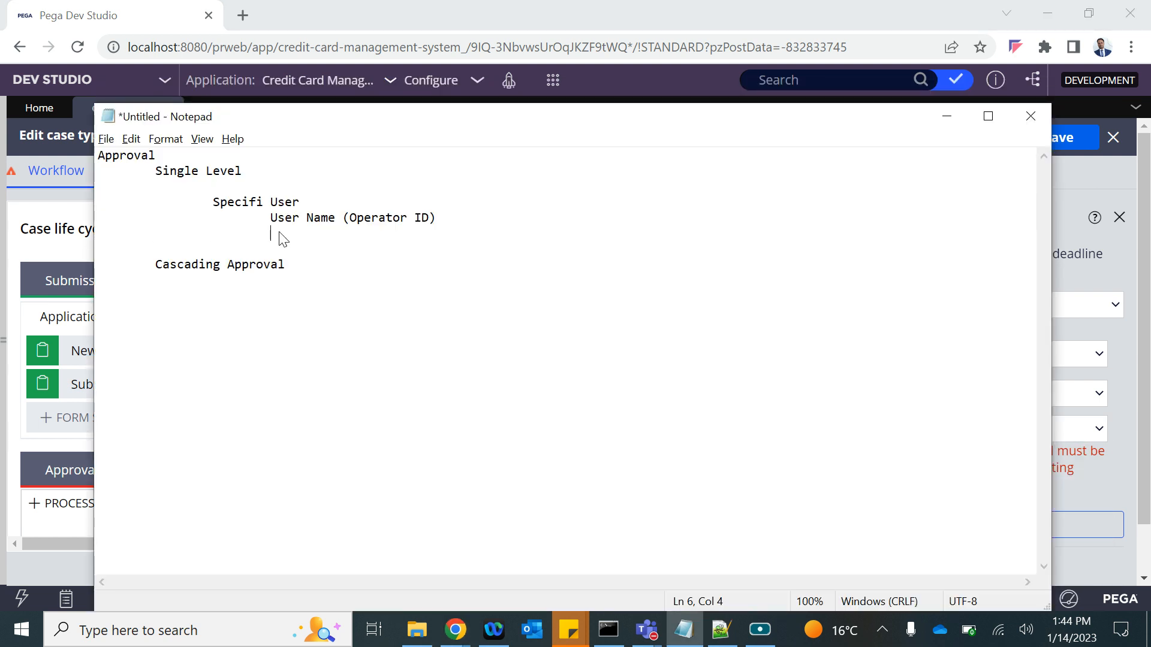
Note that a User reference field is a property reference holding a dynamic operator ID.
type("User reference Filed --- Property Referen")
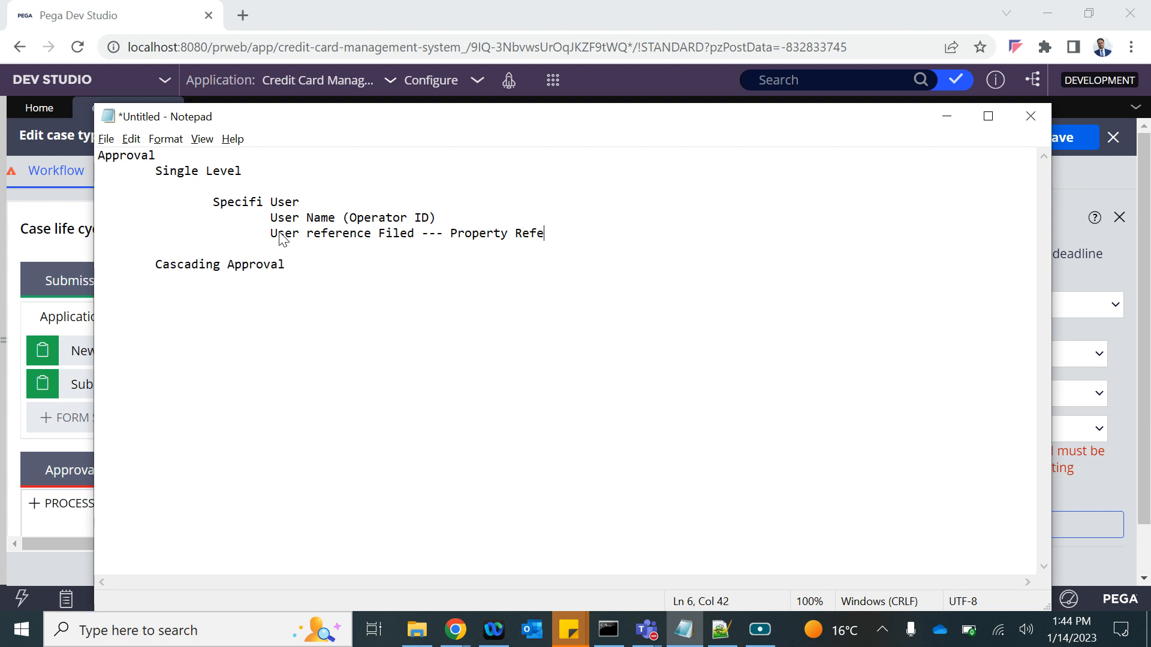
type("--- Will hold the operator I")
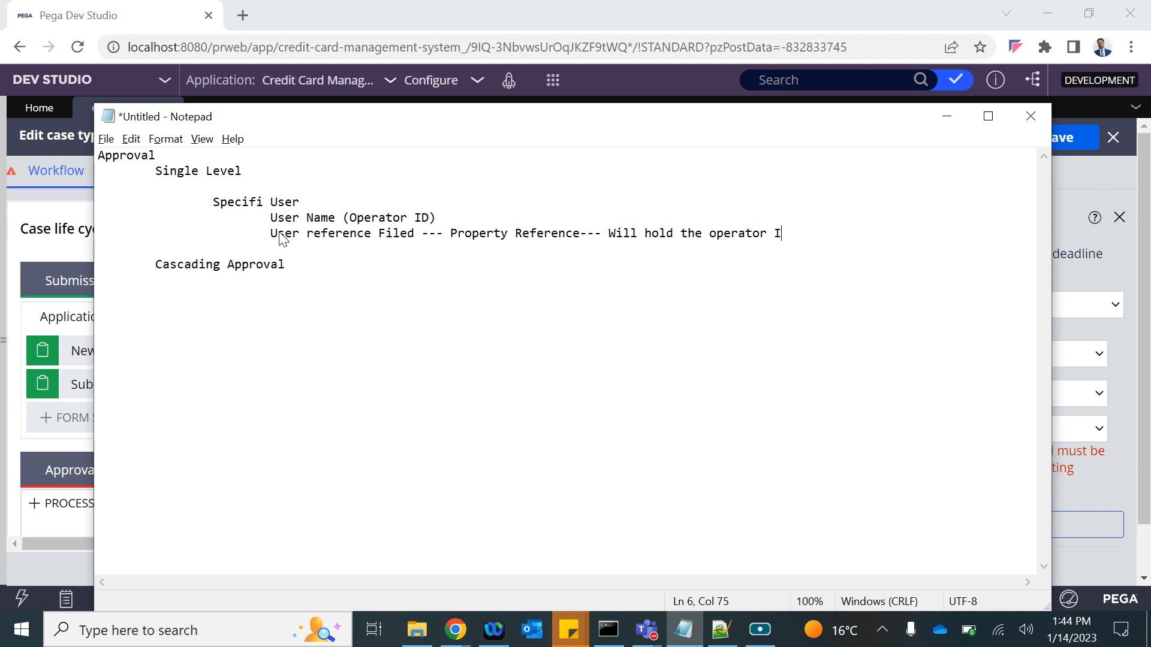
type("d--- Dynamic")
key("BackSpace")
type("c")
Change the specific-user routing to Reporting manager.
key("alt+Tab")
left_click(945, 395)
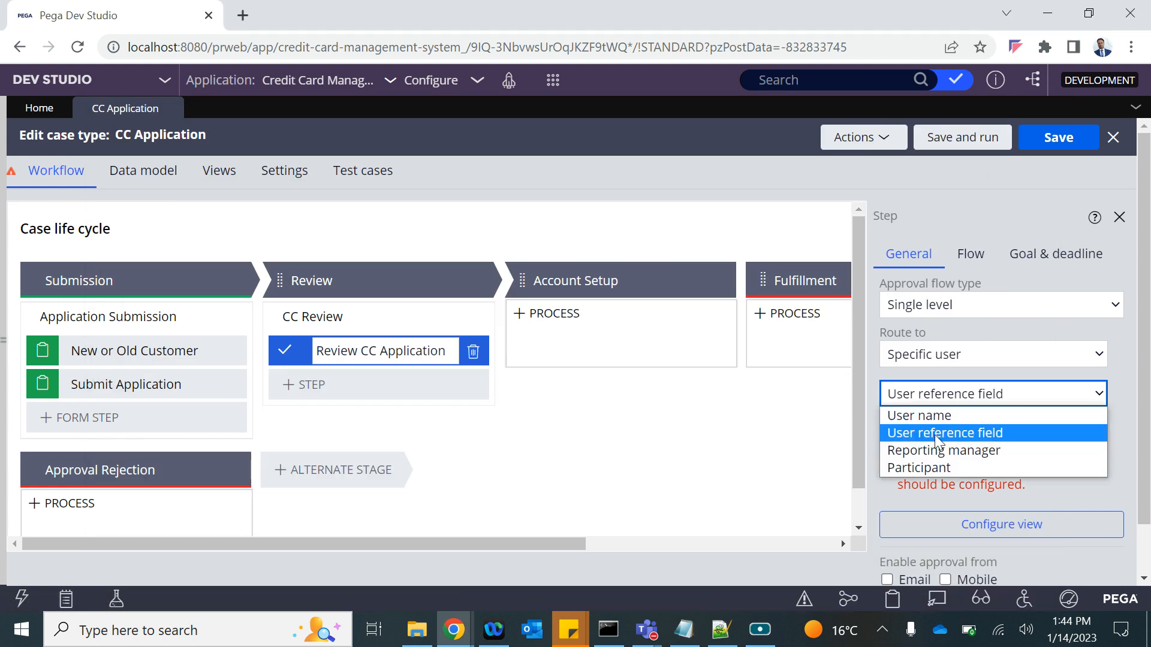
left_click(933, 454)
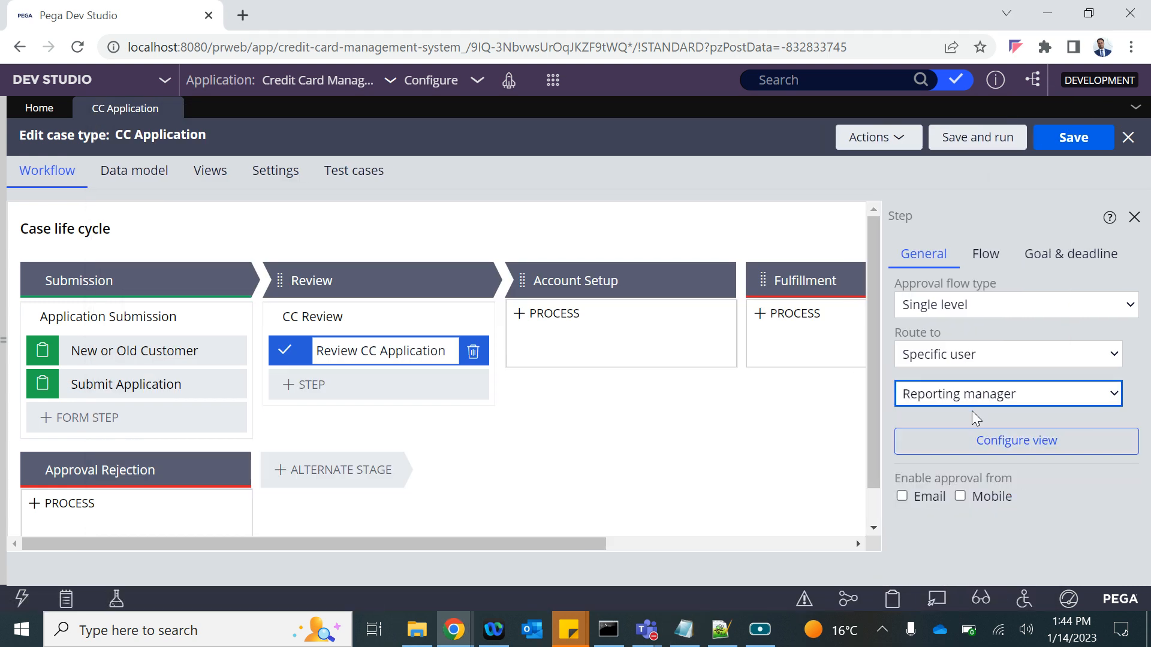
Add the indented note 'Reporting Manager --- Submitter'.
key("alt+Tab")
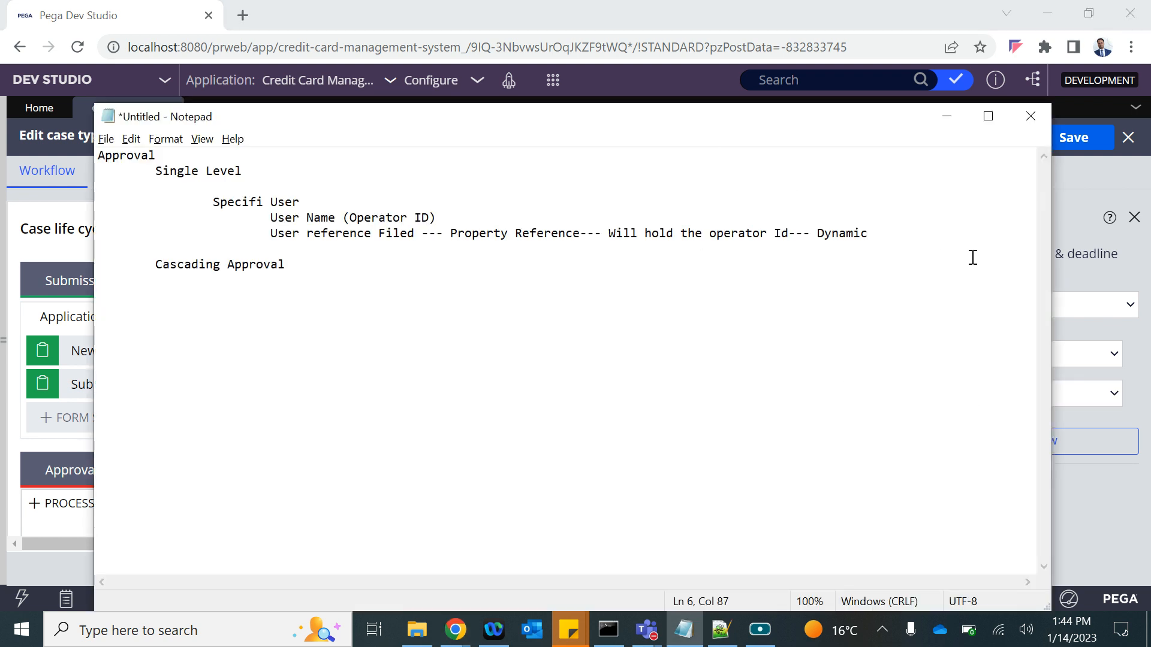
key("Return")
key("Tab")
type("Reporting")
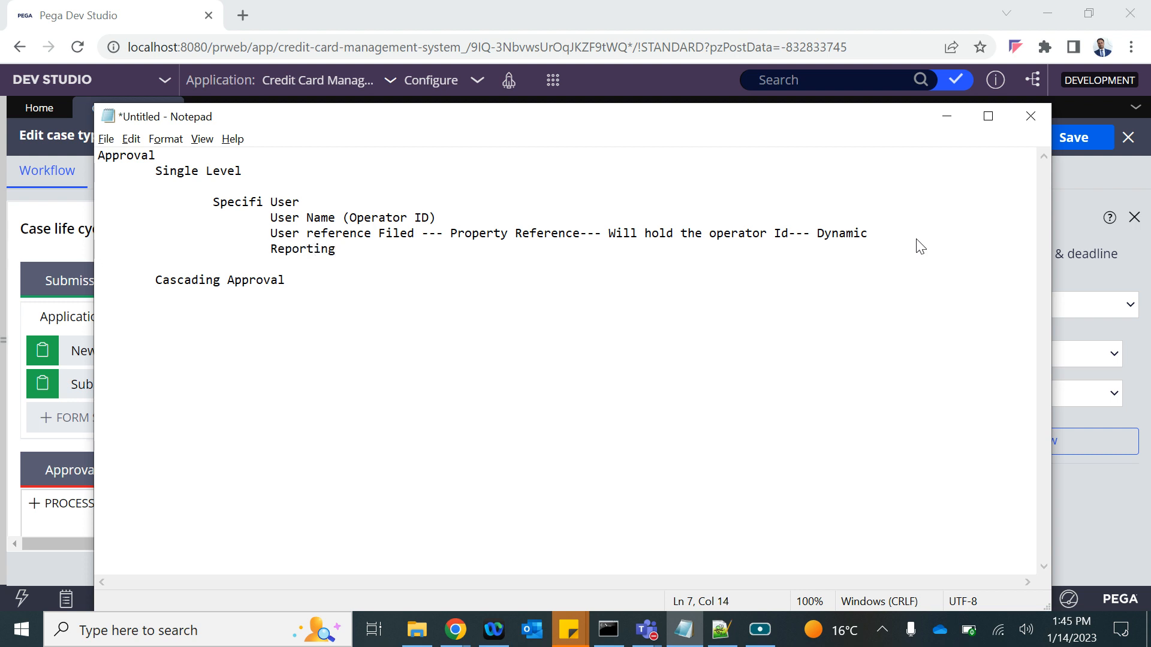
type(" Manager --- Submitter")
key("alt+Tab")
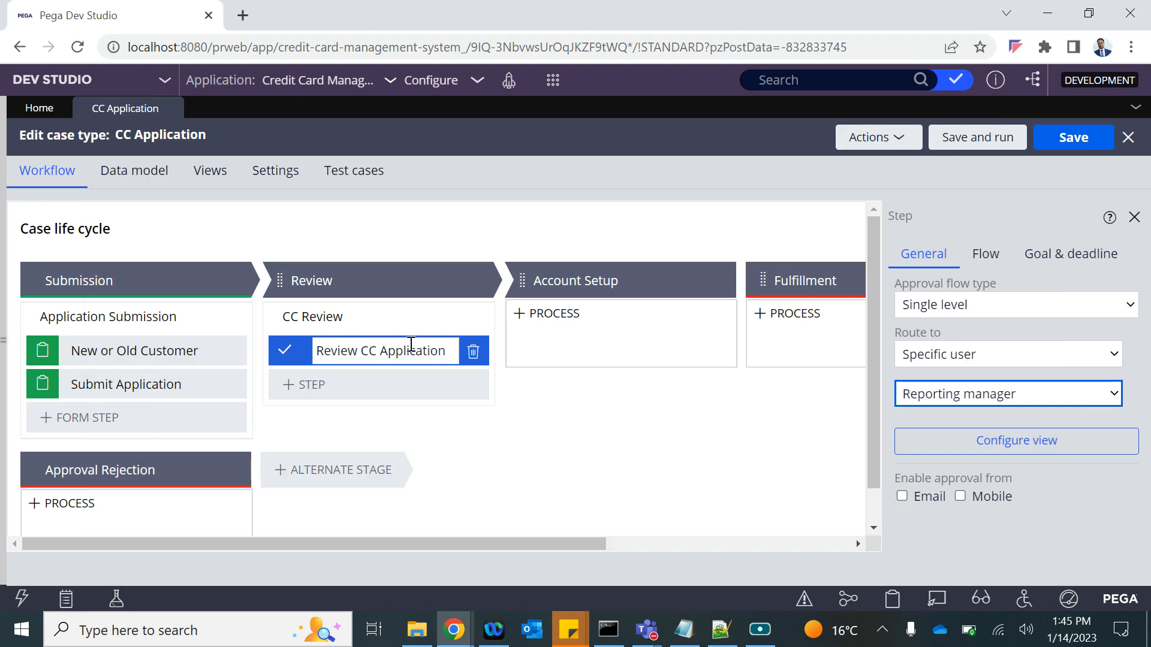
Append ''s reporting manager' to the notes and switch the routing to Participant.
left_click(362, 351)
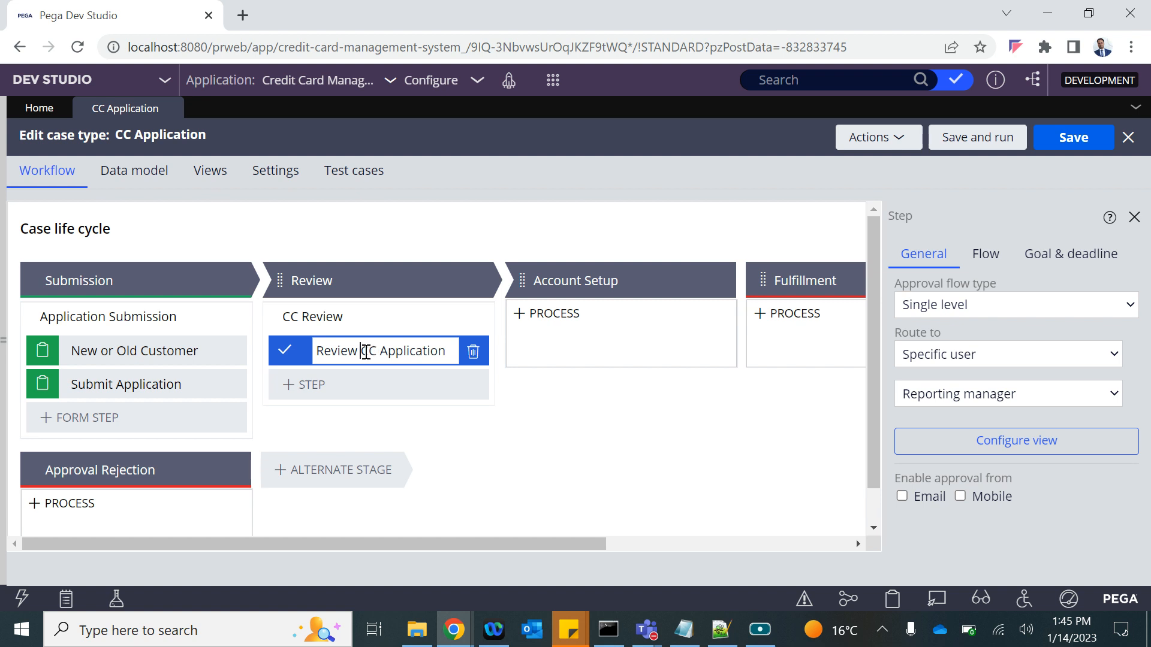
key("alt+Tab")
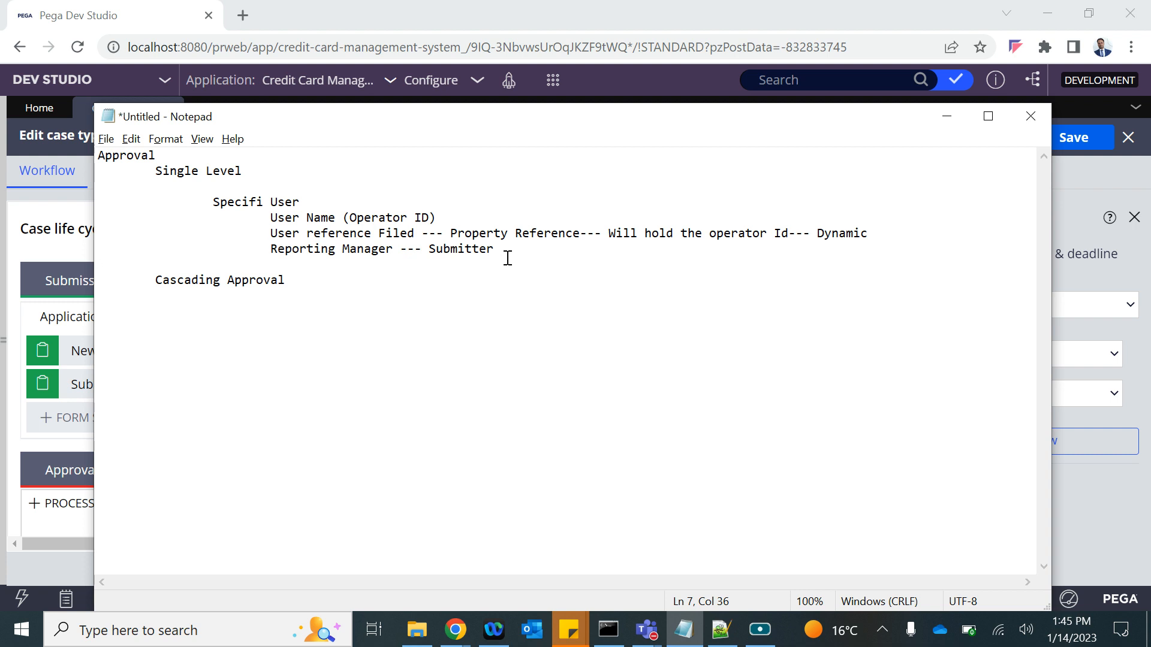
type("'s reporting manager")
key("alt+Tab")
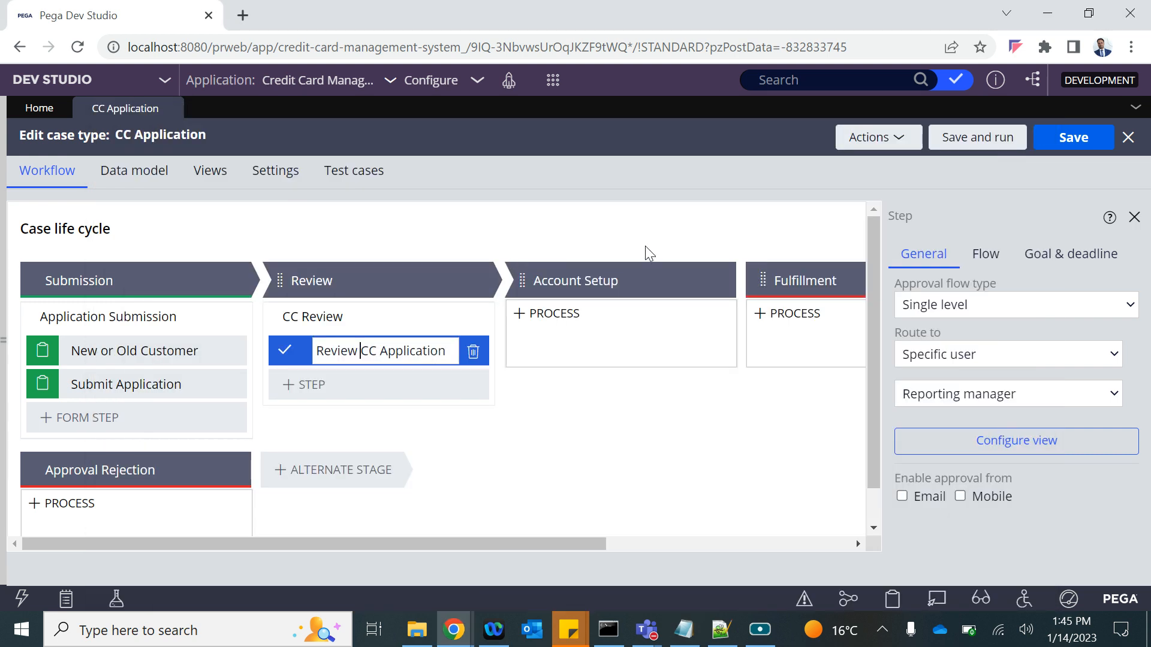
left_click(954, 393)
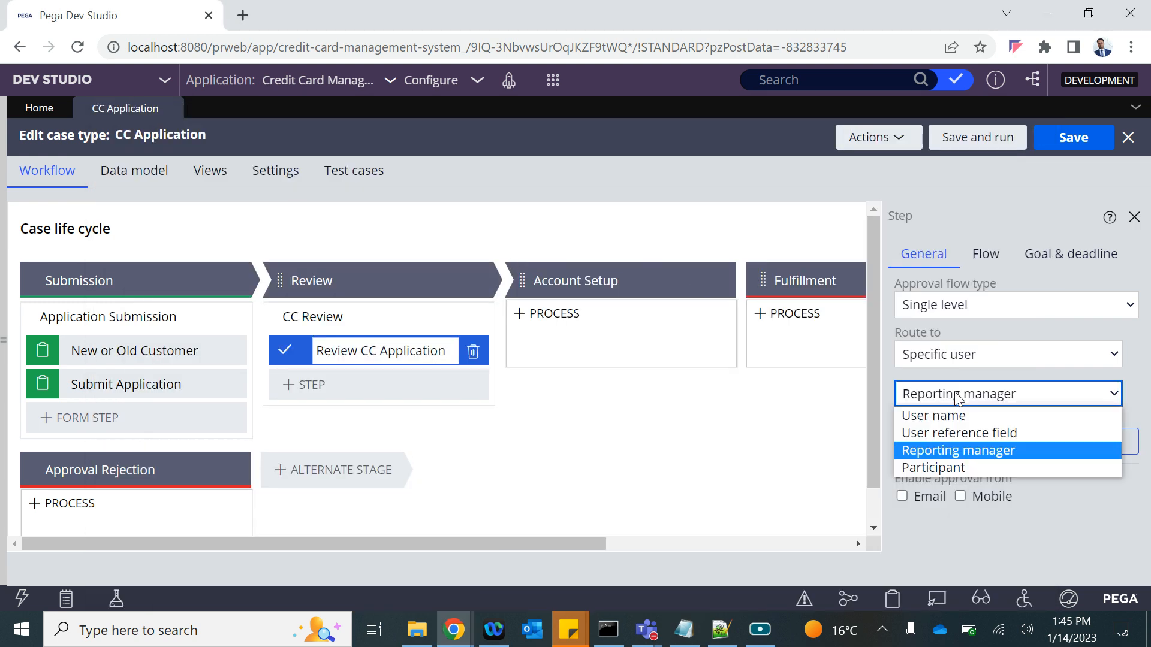
left_click(933, 465)
Add the indented note 'Party Party ---' below the manager note.
key("alt+Tab")
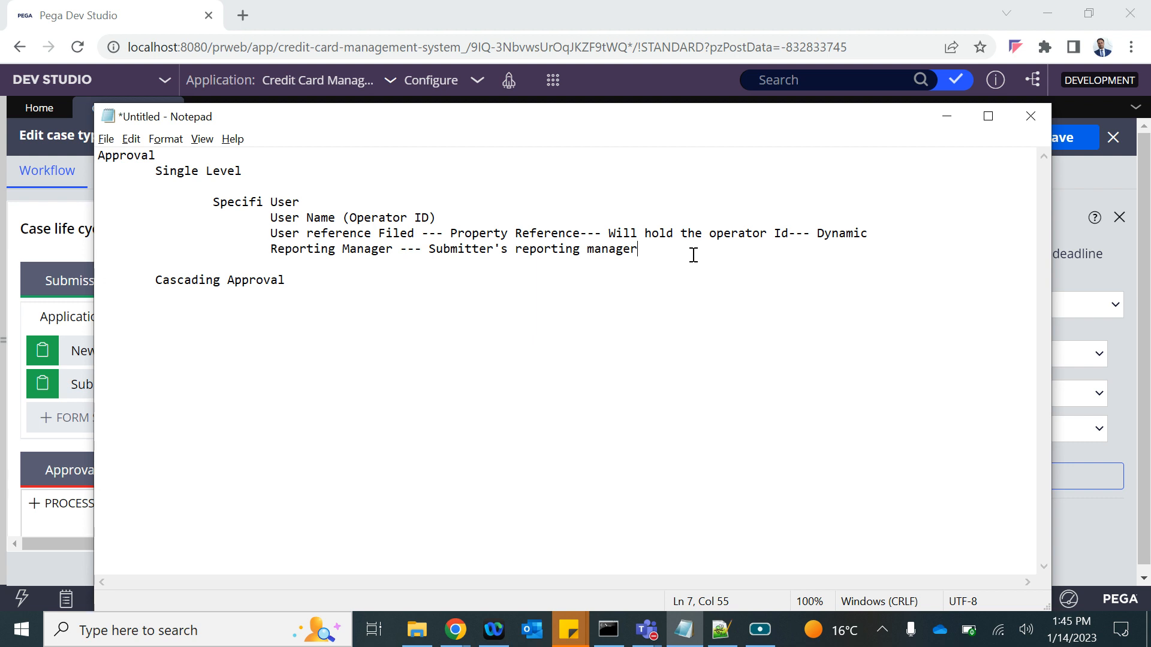
key("Return")
key("Tab")
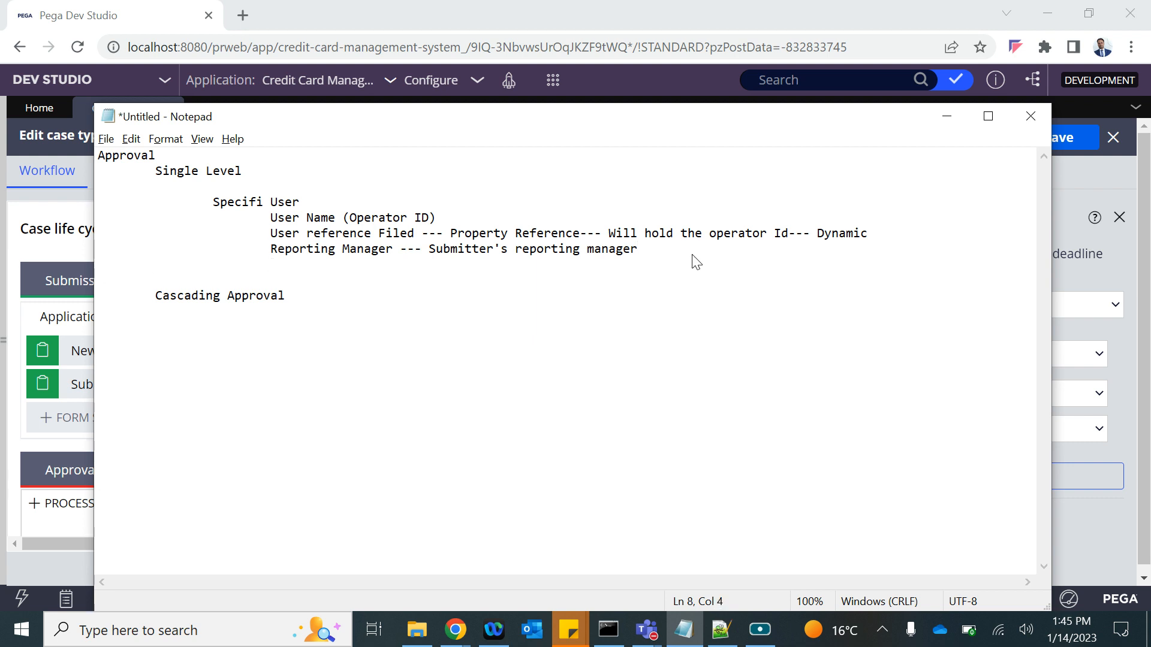
type("Wor")
key("BackSpace")
key("BackSpace")
type("P")
key("BackSpace")
key("BackSpace")
type("Party Party ---")
left_click(1118, 520)
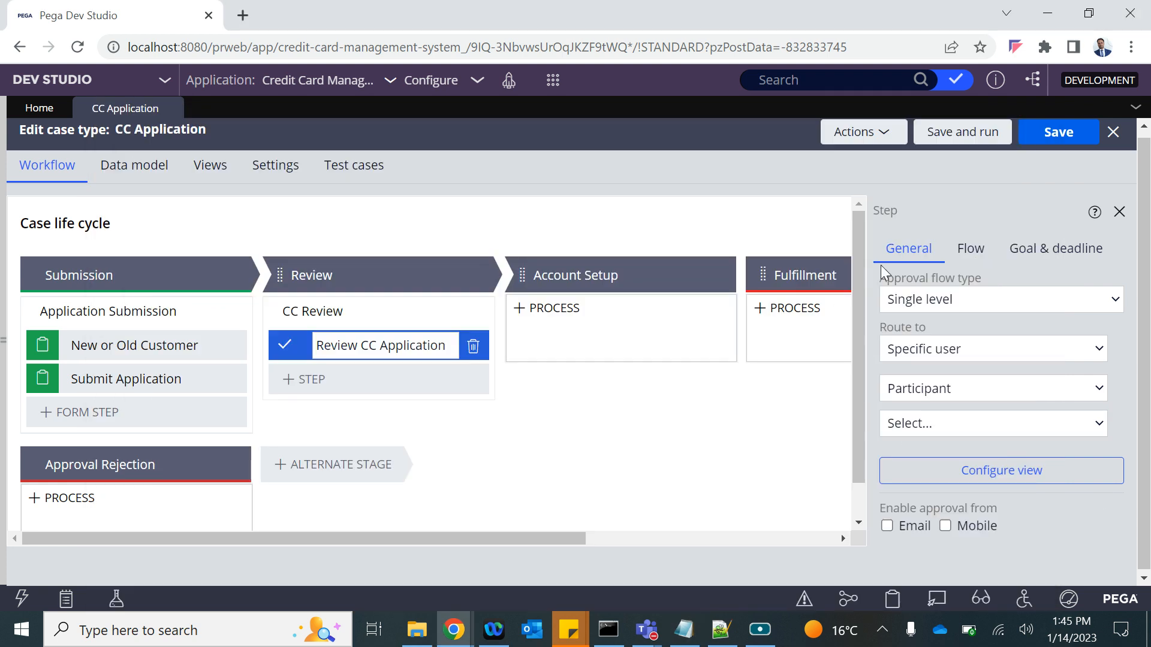
Identify the user by User name, replace the prefilled operator with the r2 operator ID, and save.
mouse_move(757, 302)
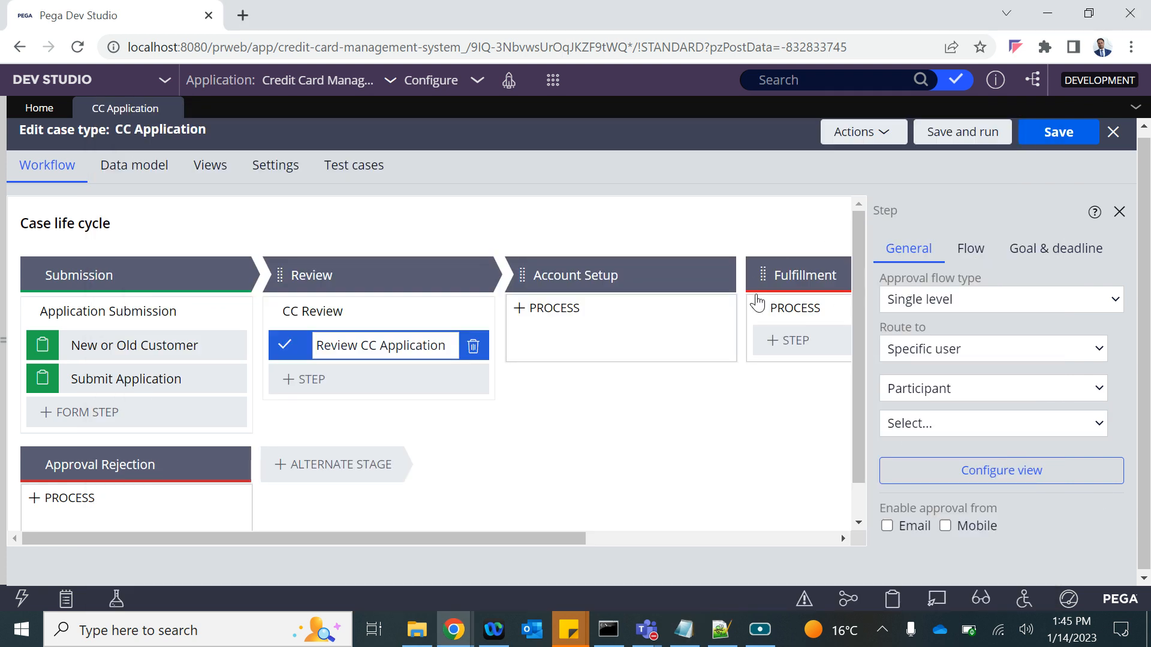
mouse_move(612, 364)
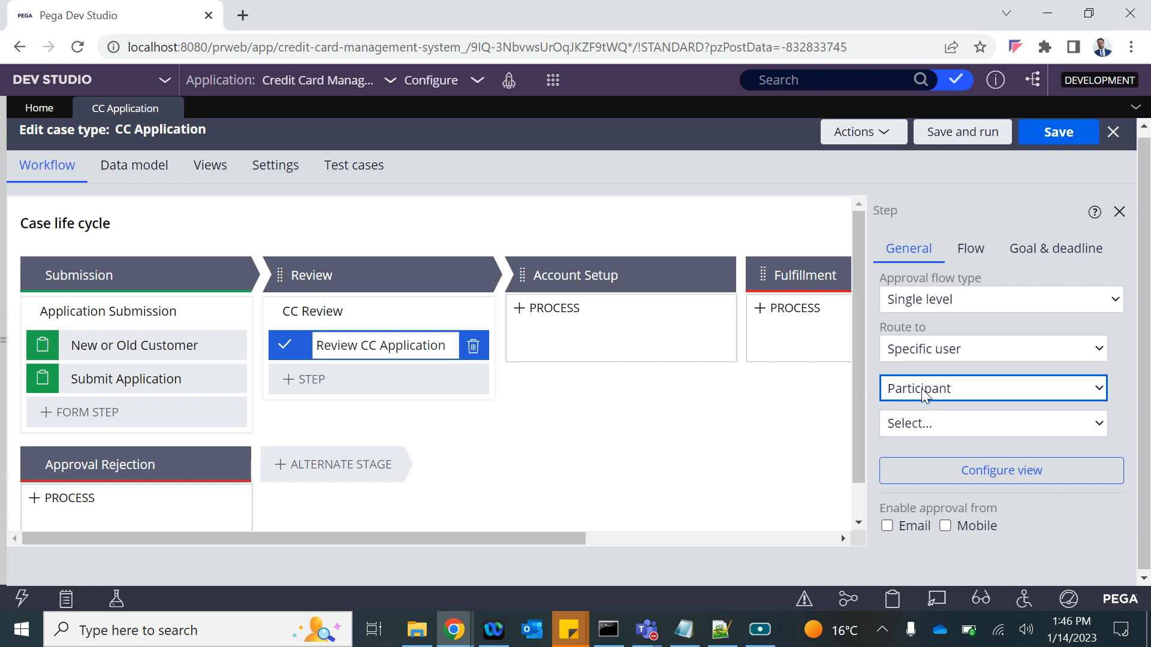
left_click(962, 394)
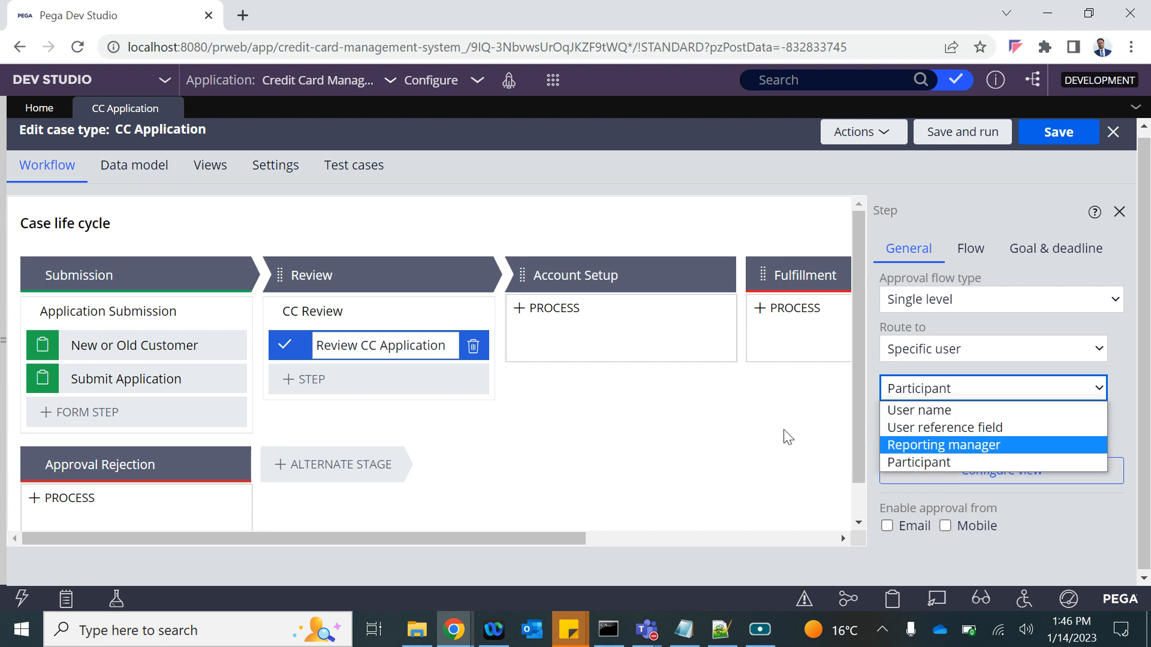
left_click(941, 409)
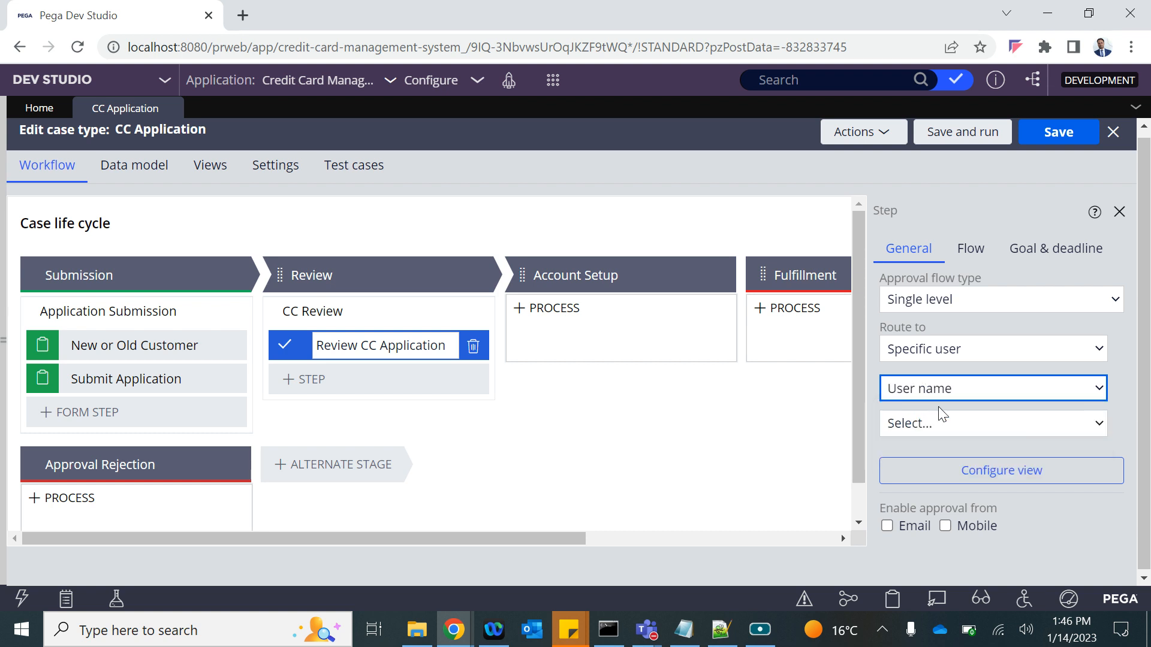
left_click_drag(1010, 429, 845, 426)
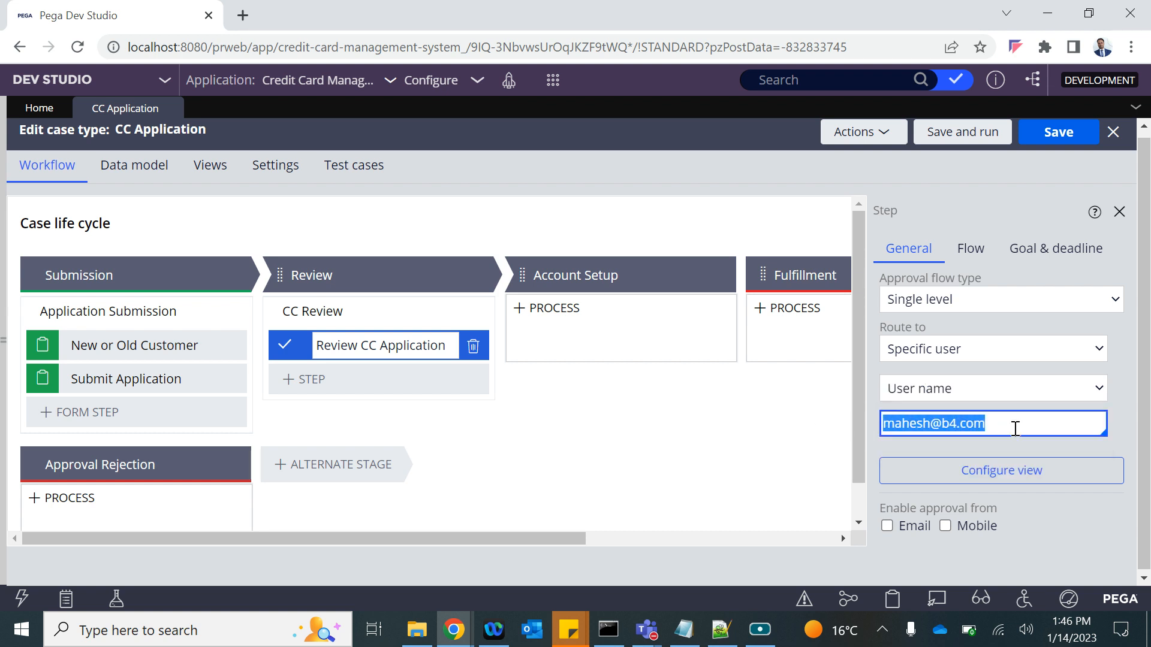
key("BackSpace")
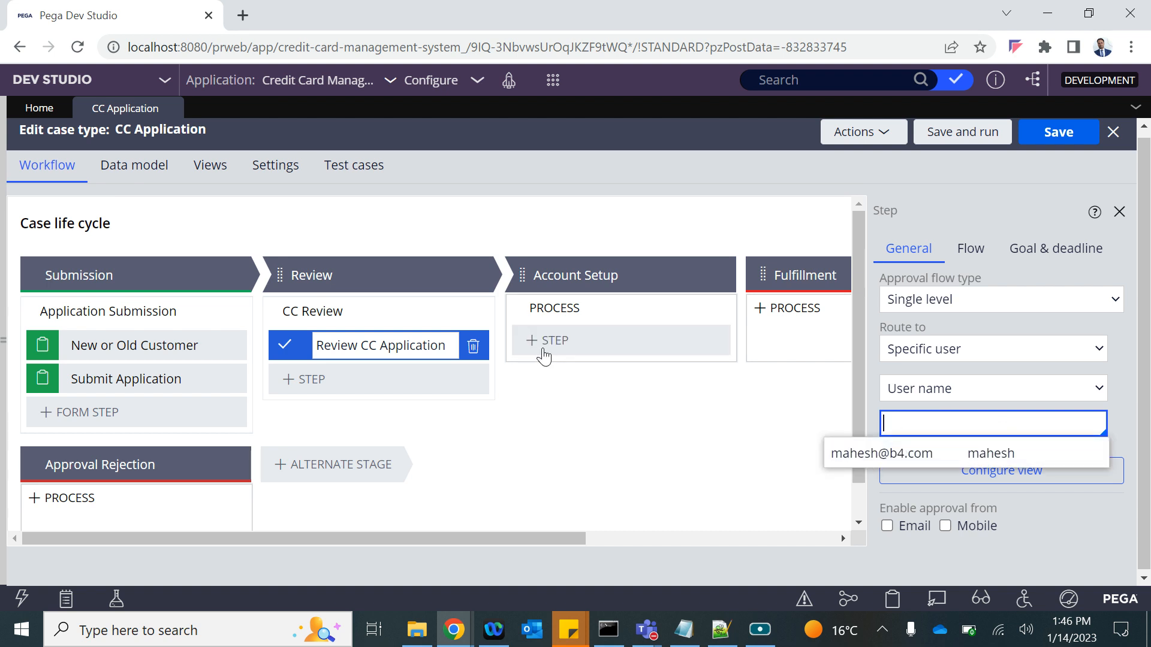
type("r")
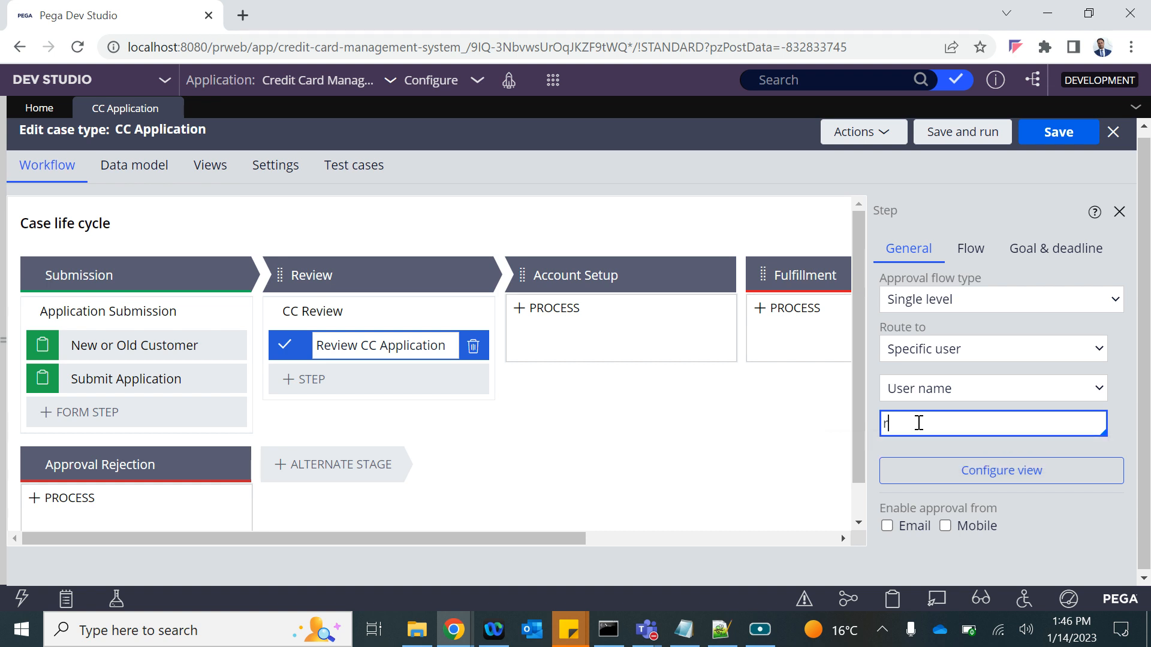
key("BackSpace")
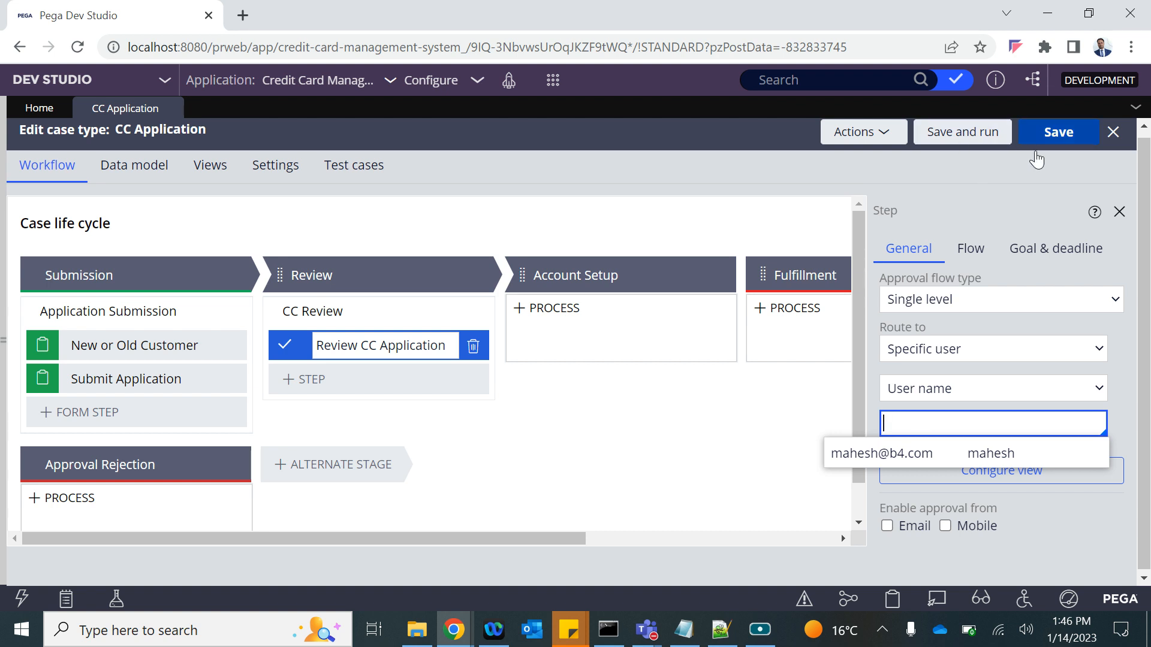
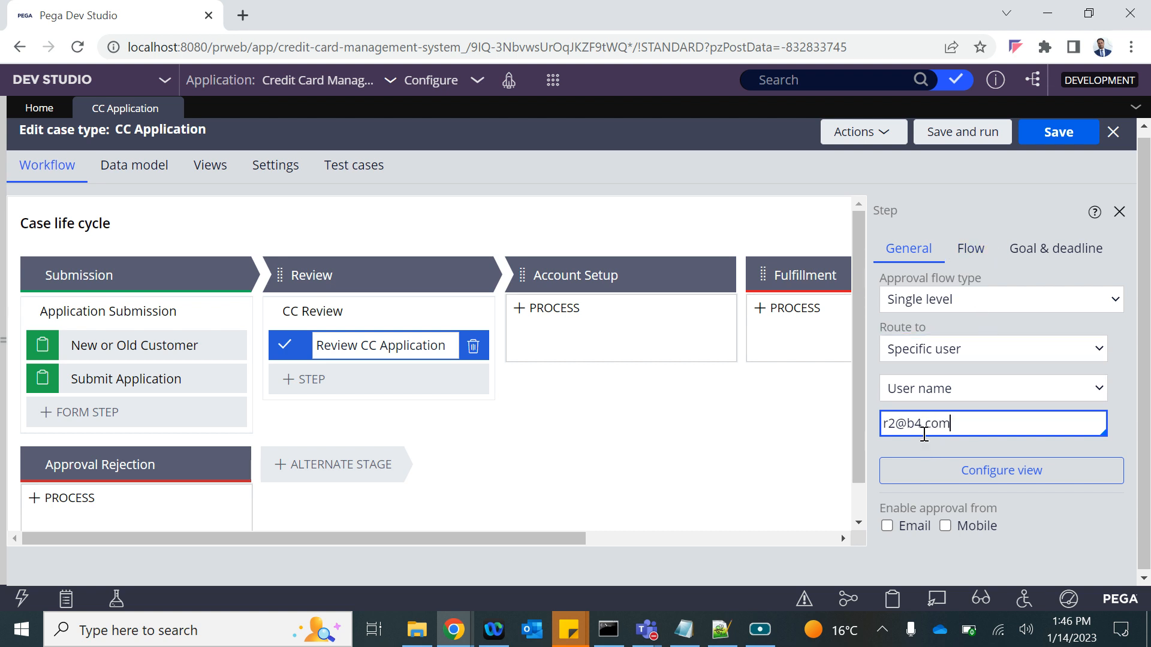
left_click(1052, 148)
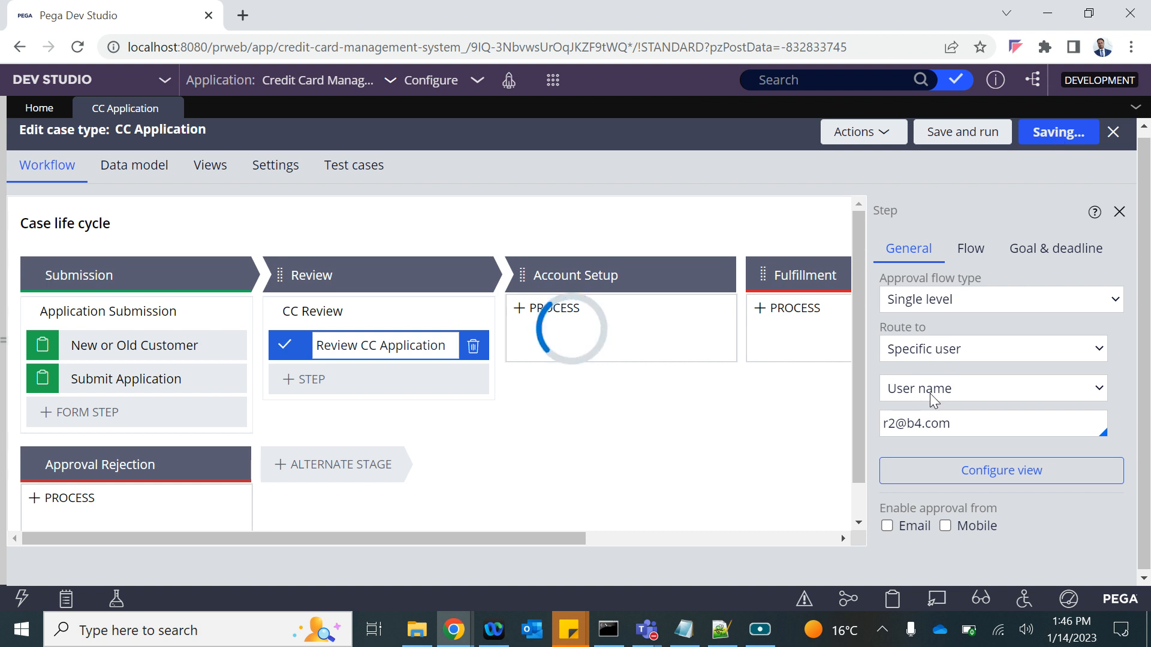
Check the suggested reviewers for the user field, then dismiss the list.
key("alt+Tab")
key("alt+Tab")
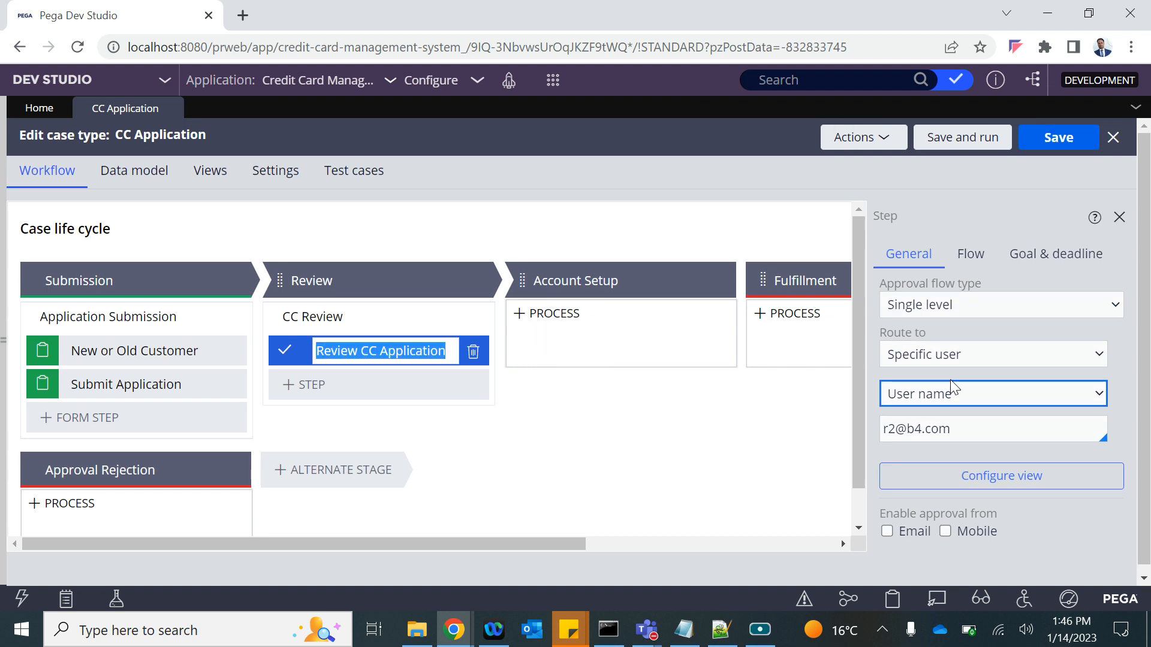
left_click(961, 428)
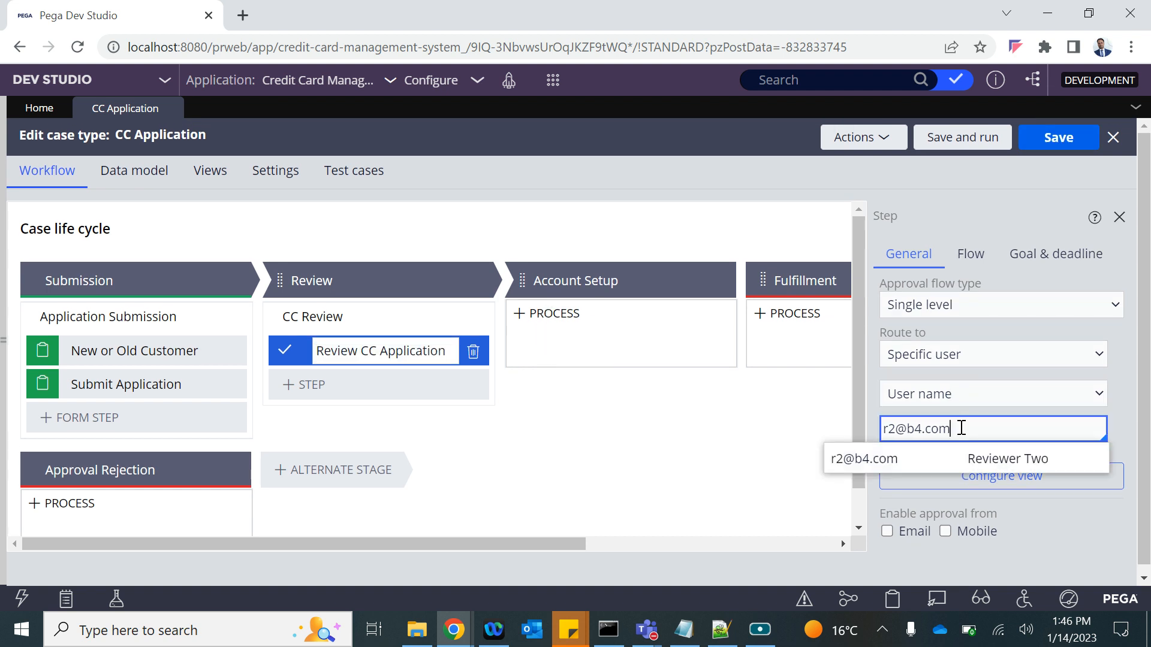
left_click(661, 444)
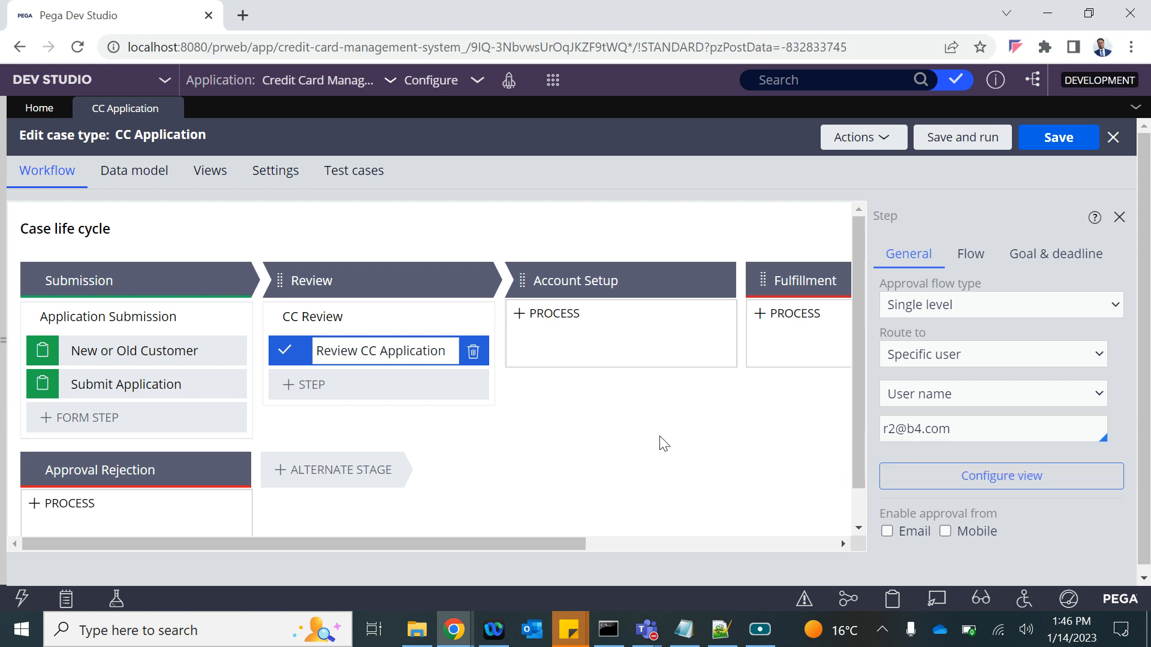
Create and submit a new CC Application case, then select the server address in the URL.
left_click(552, 80)
mouse_move(555, 96)
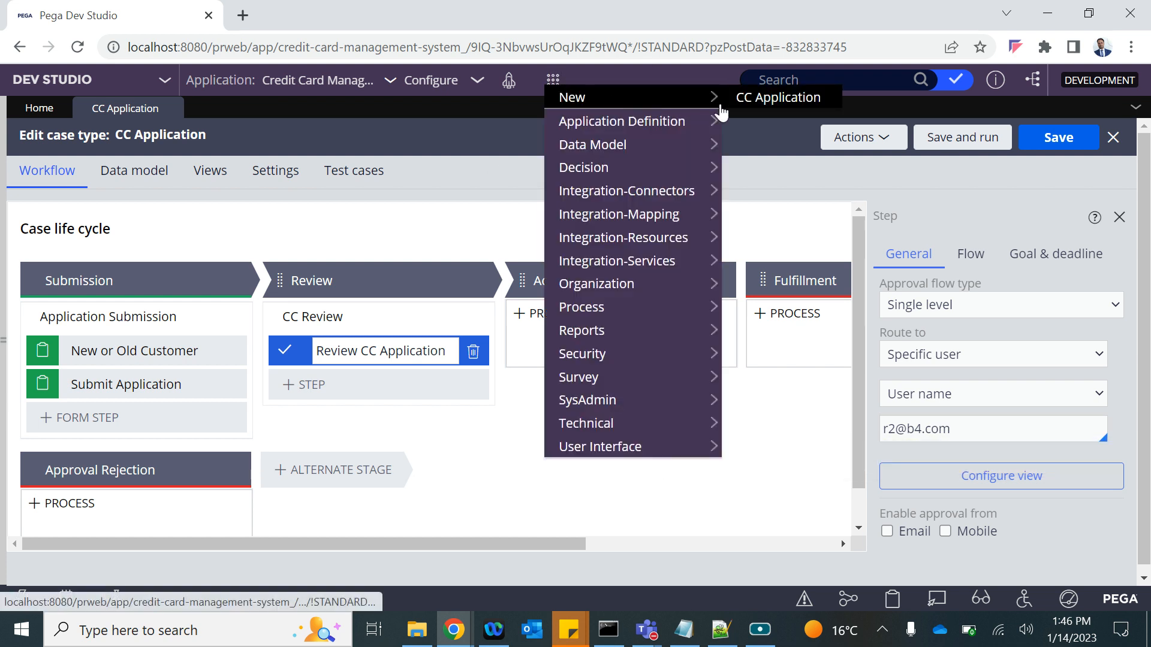
left_click(756, 104)
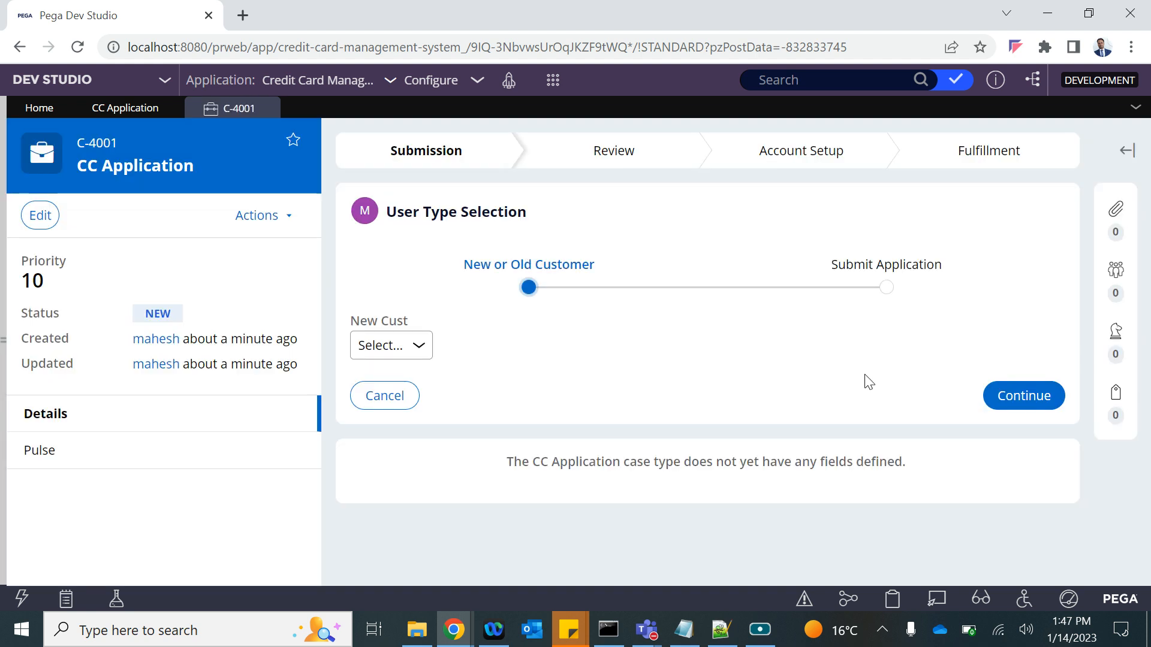
left_click(1035, 398)
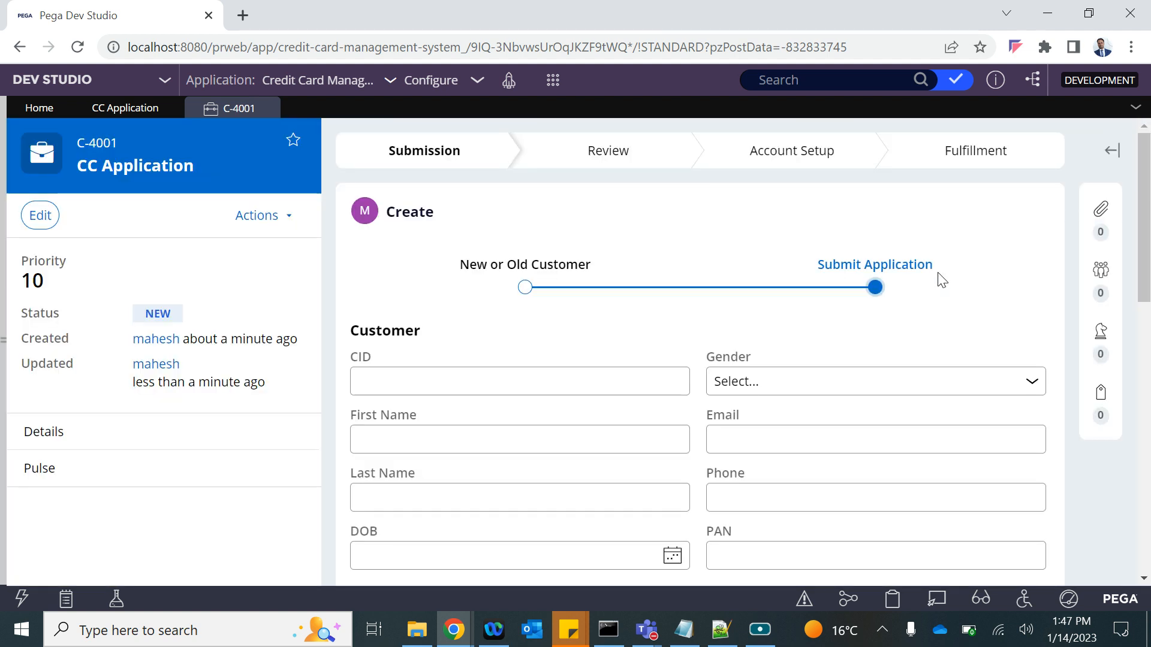
scroll(979, 457, "down", 12)
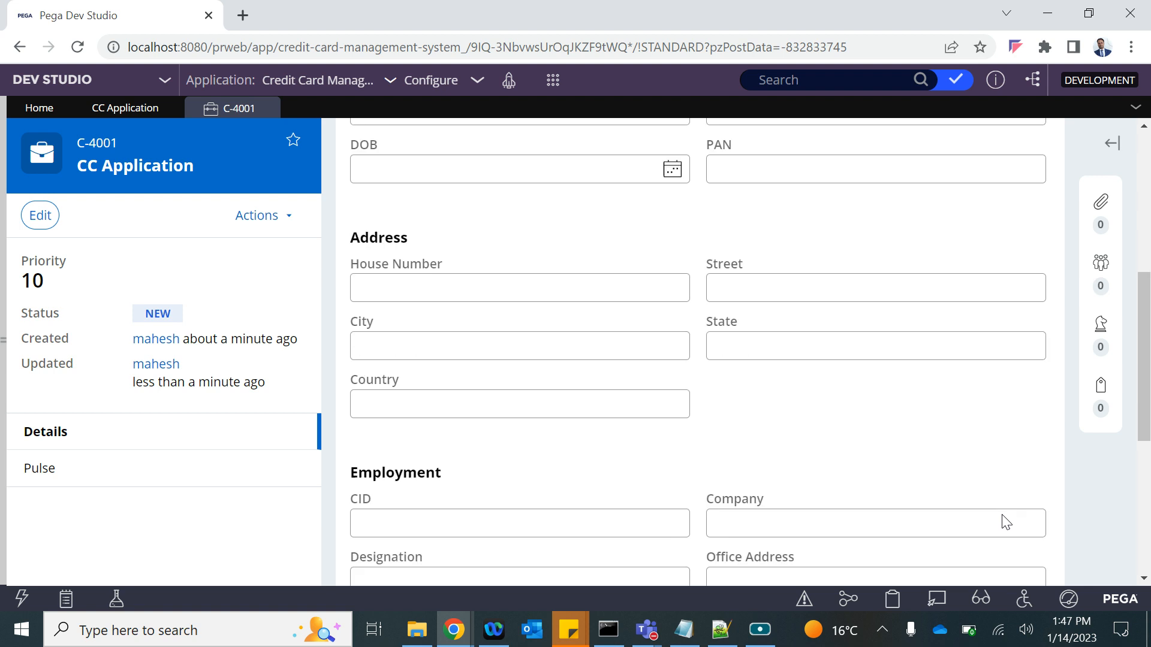
left_click(1015, 463)
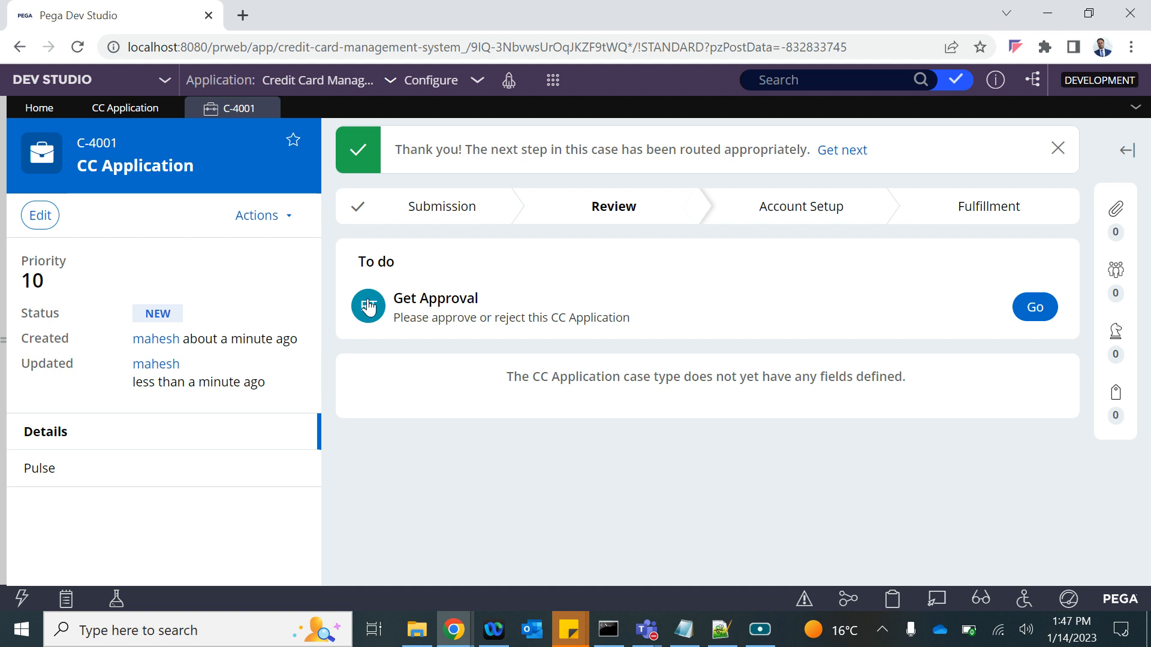
mouse_move(369, 307)
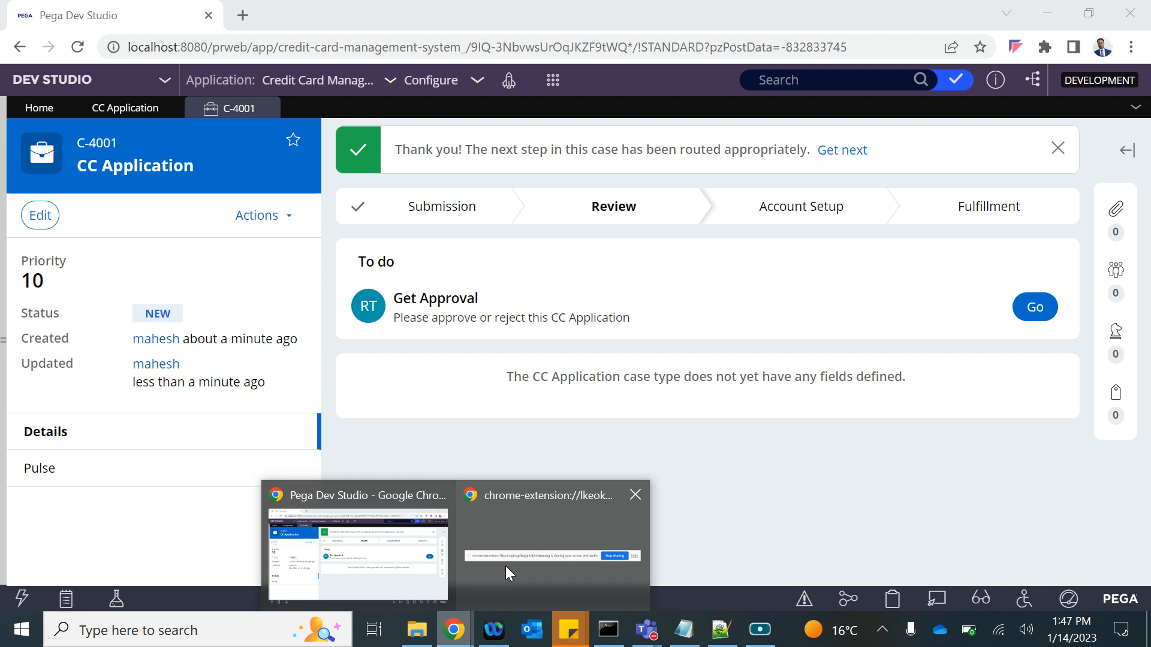
left_click_drag(253, 47, 6, 27)
key("ctrl+c")
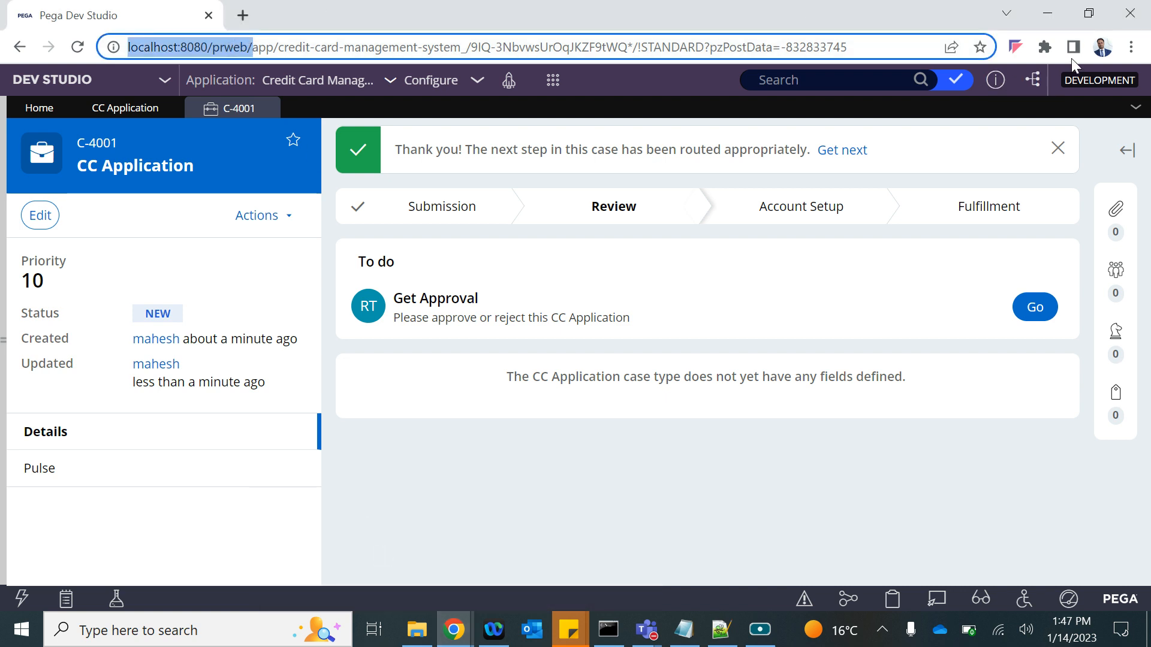
Open the server in a private window and sign in as the r2 reviewer.
left_click(1131, 46)
left_click(989, 116)
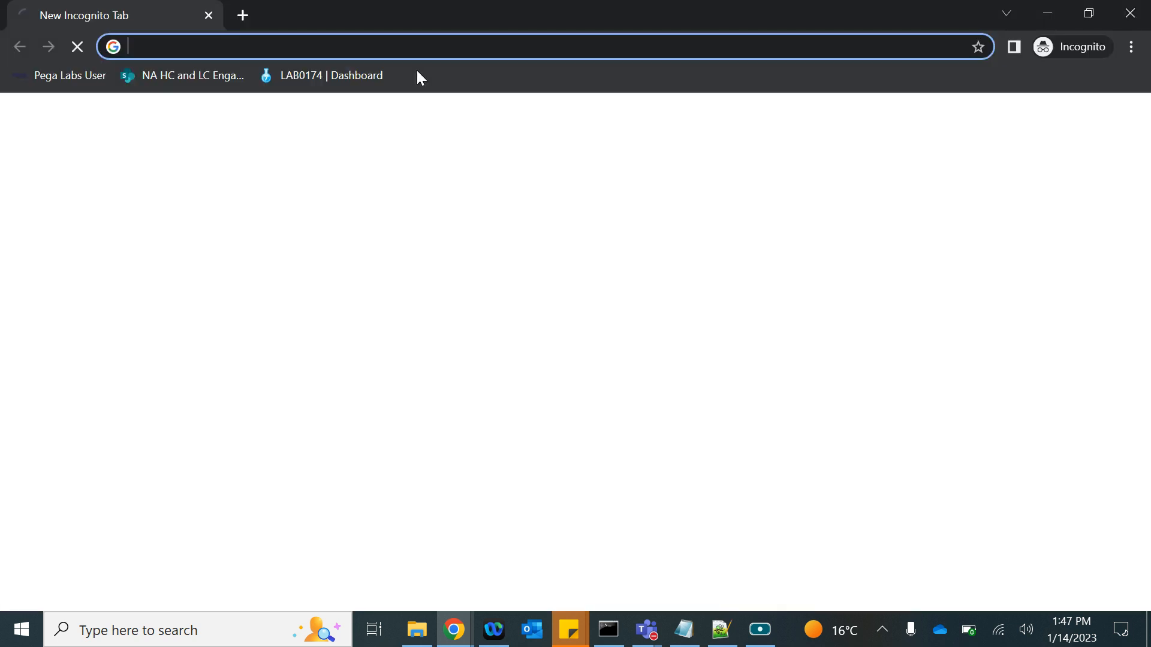
key("ctrl+v")
key("Return")
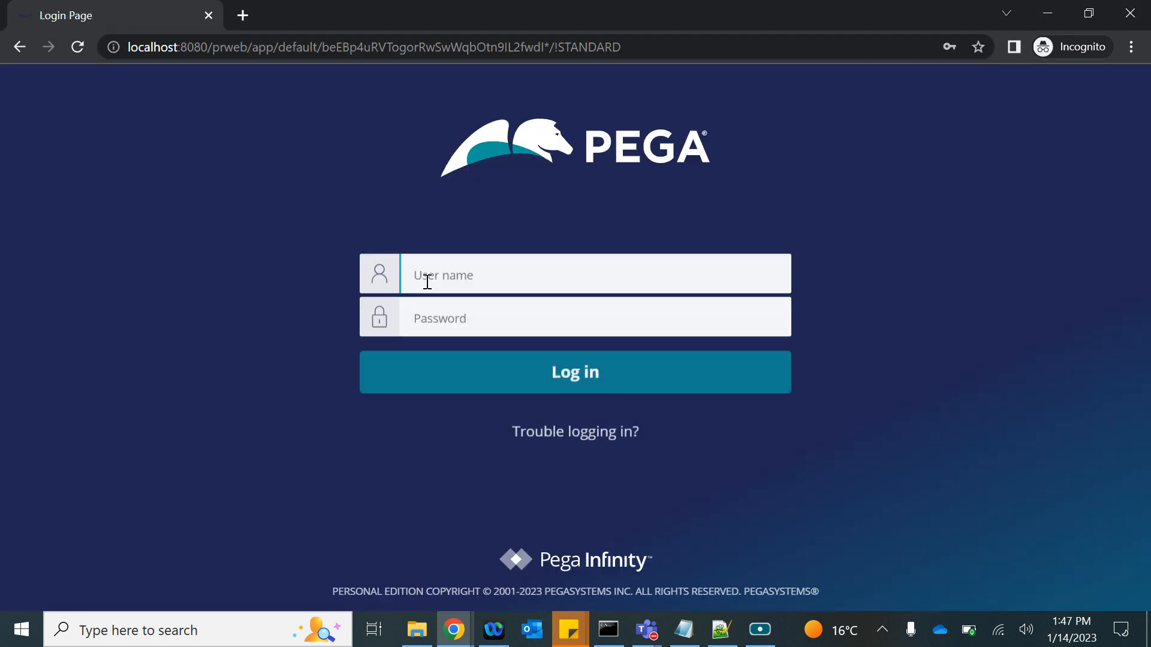
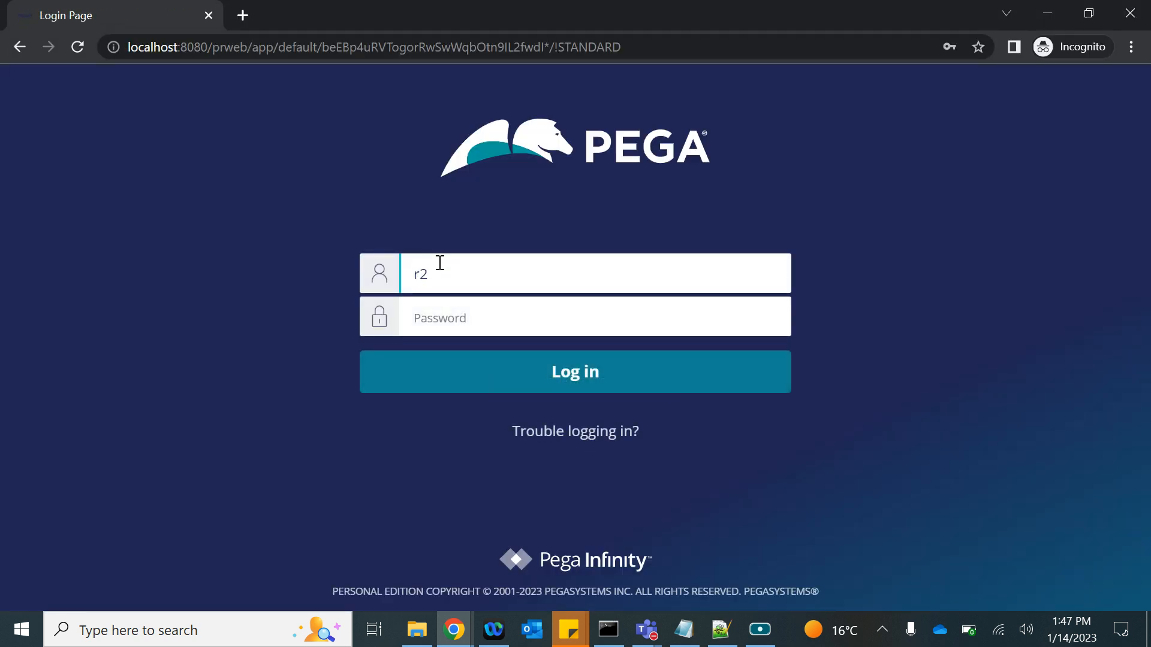
key("Tab")
type("rules")
key("Return")
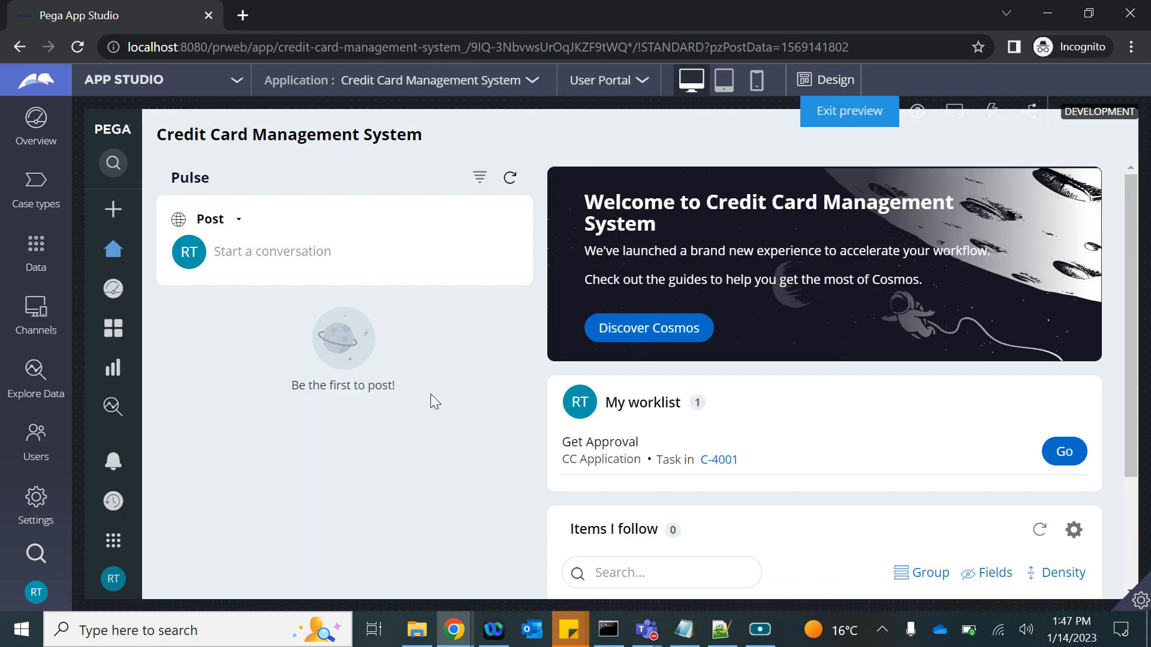
Open the Get Approval task from the reviewer's worklist and approve the application.
mouse_move(721, 462)
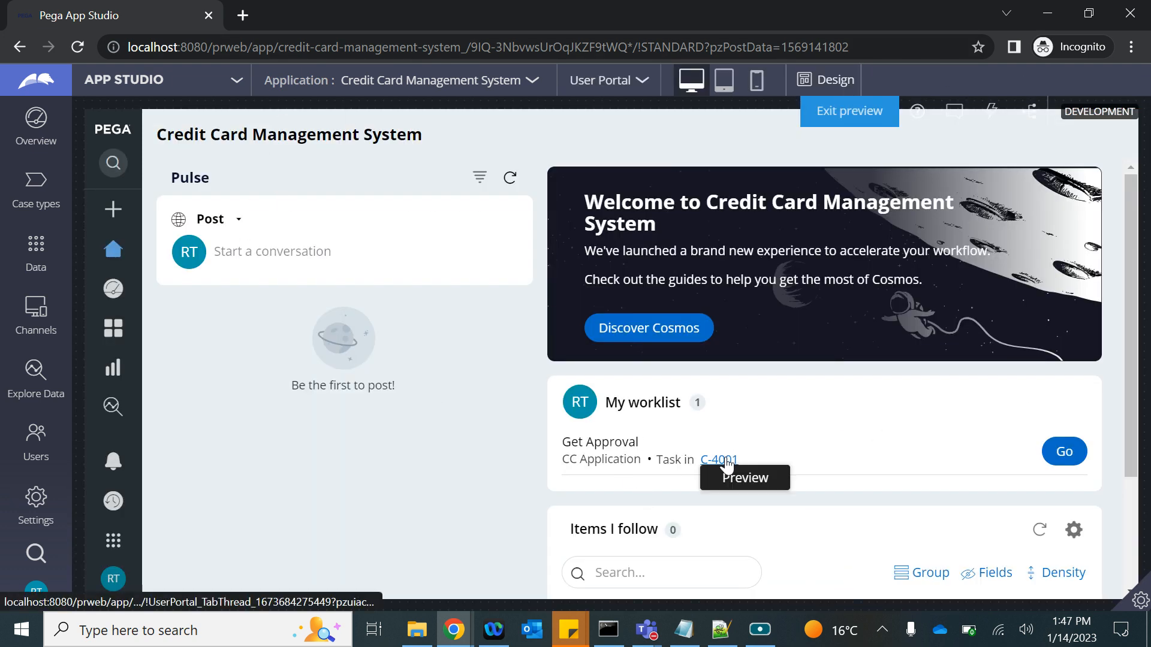
key("alt+Tab")
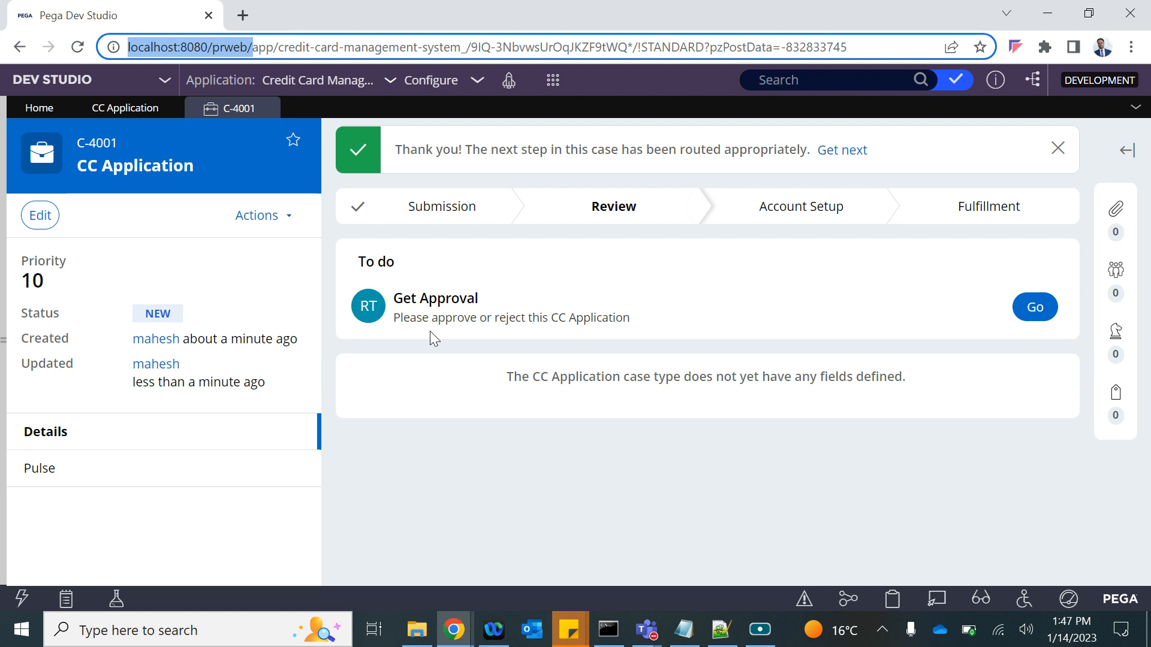
left_click(72, 131)
key("alt+Tab")
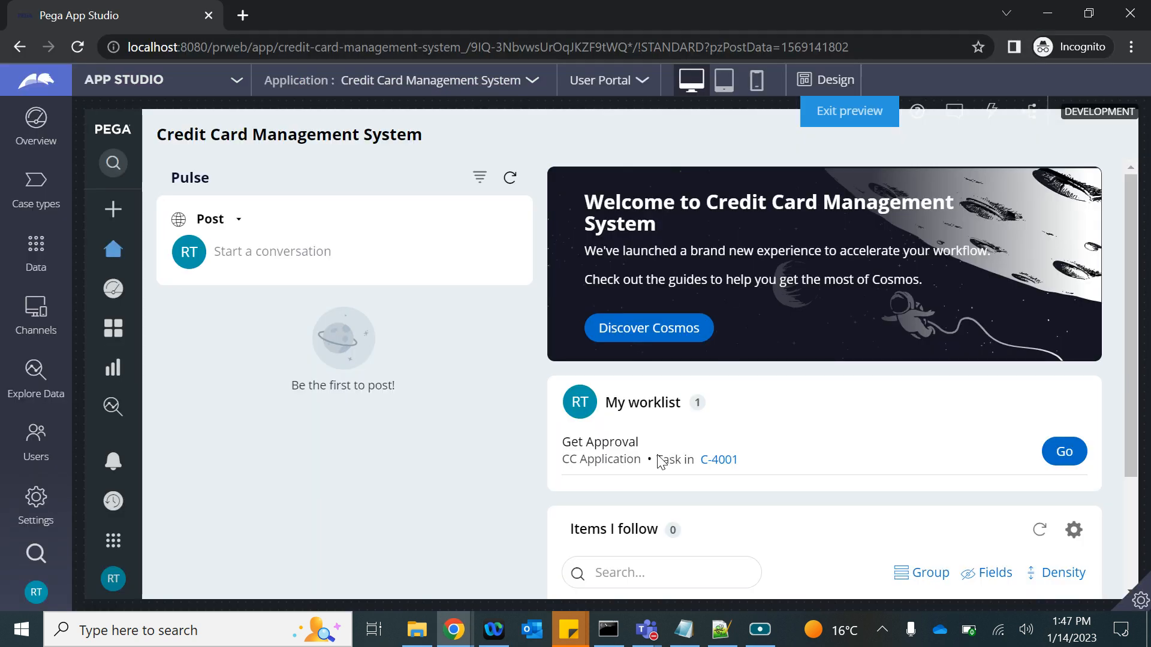
left_click(1062, 457)
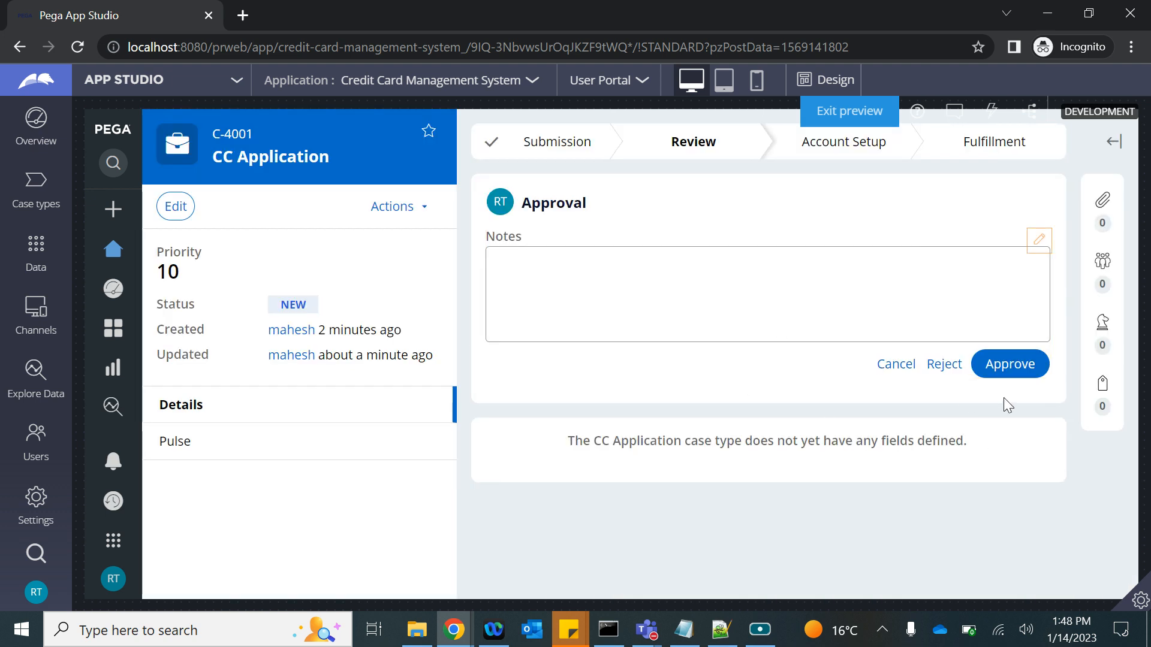
left_click(995, 366)
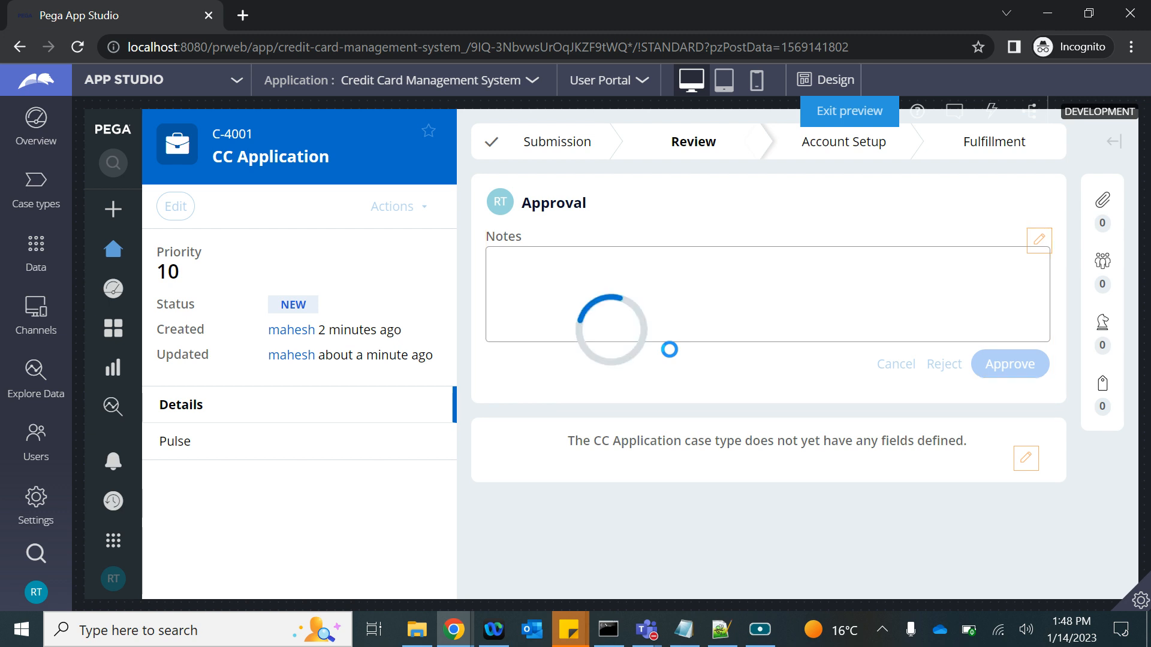
key("alt+Tab")
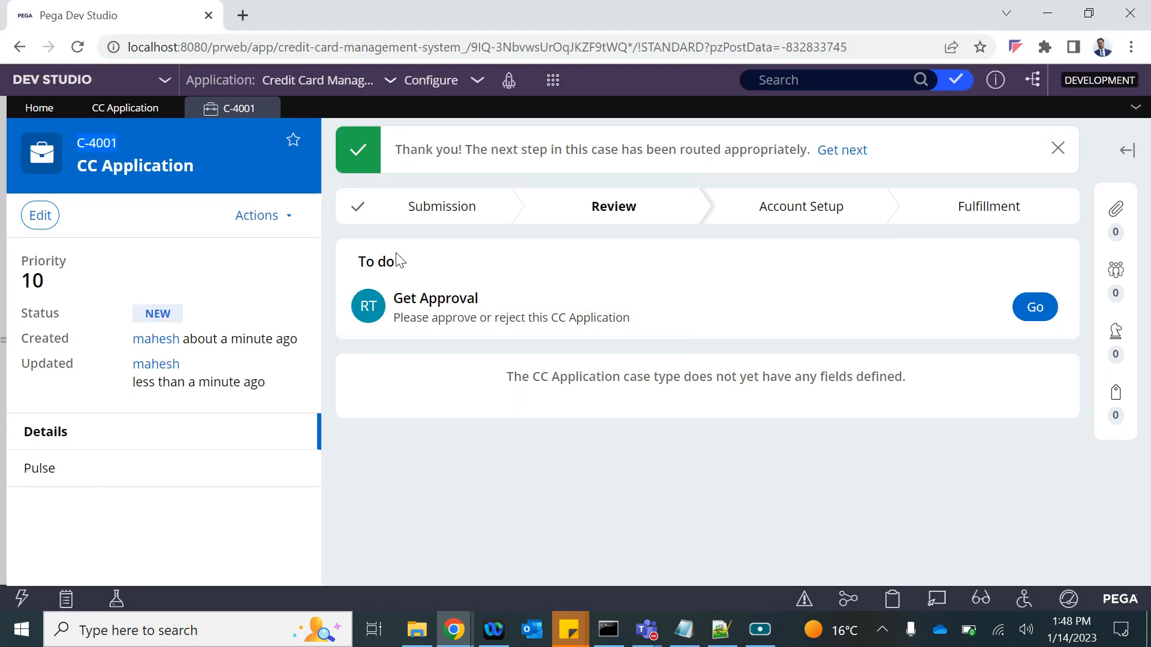
Correct 'Filed' to 'Field' in the notes and return to the CC Application case type.
key("alt+Tab")
left_click(447, 218)
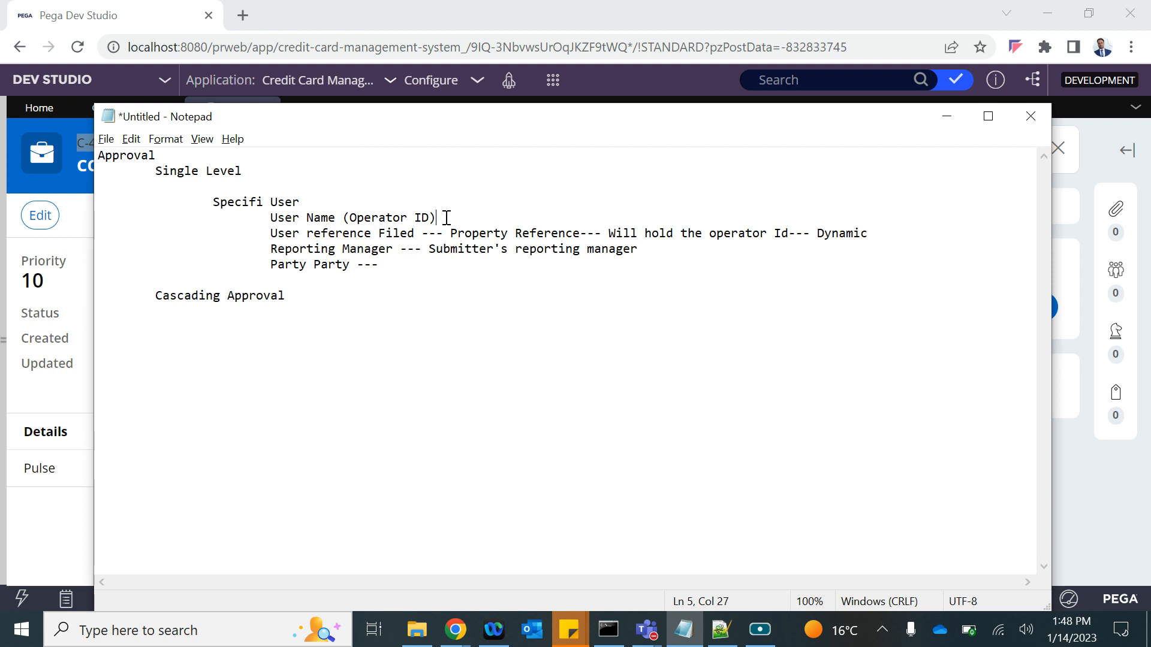
left_click_drag(270, 232, 468, 234)
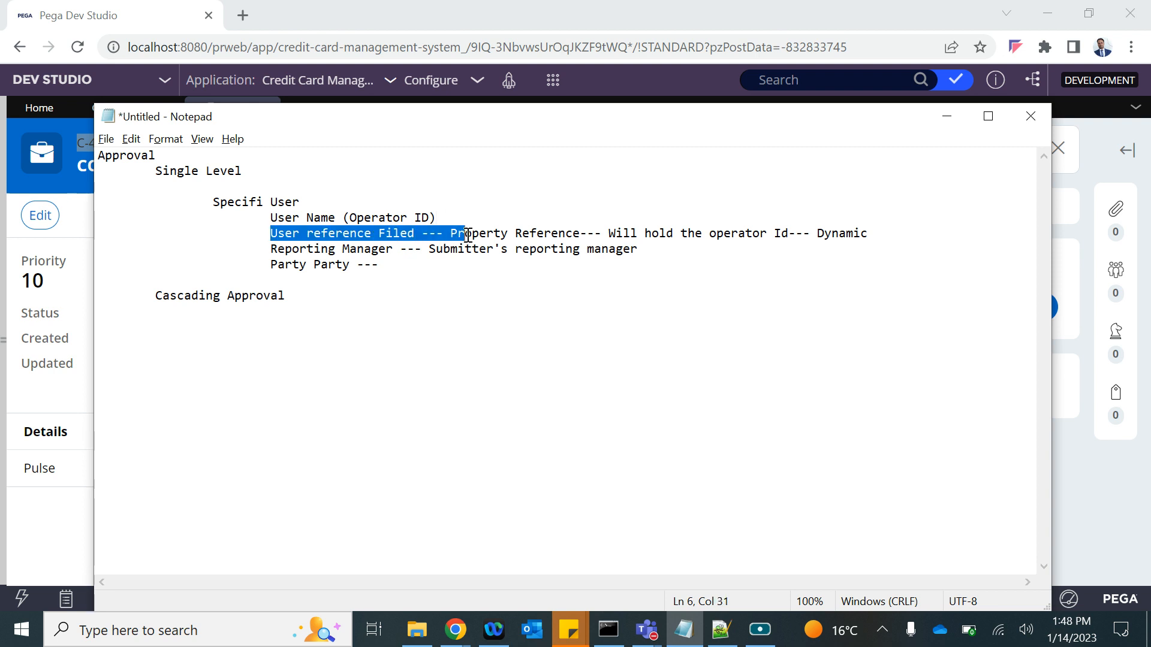
left_click(397, 232)
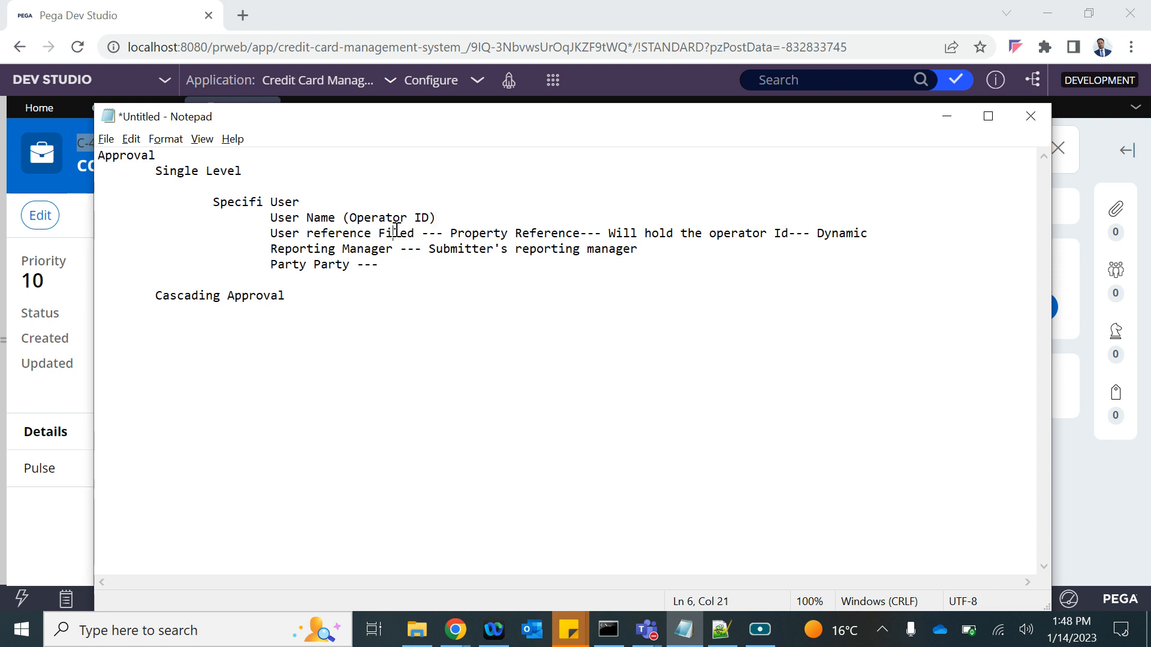
type("e")
key("Delete")
key("alt+Tab")
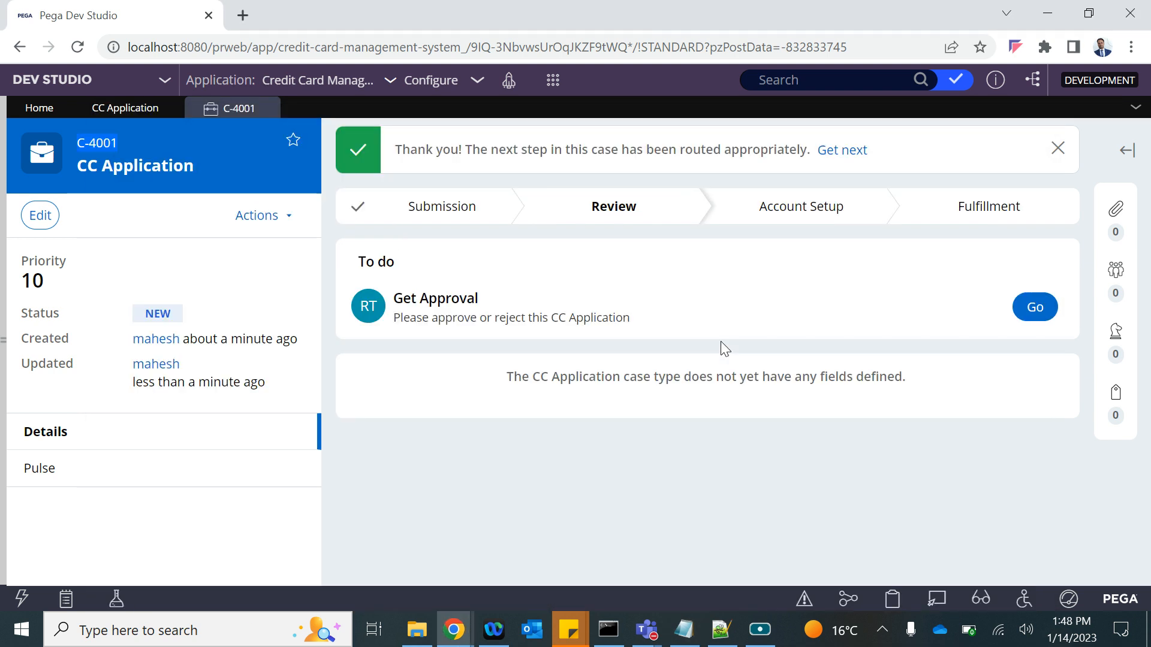
left_click(118, 106)
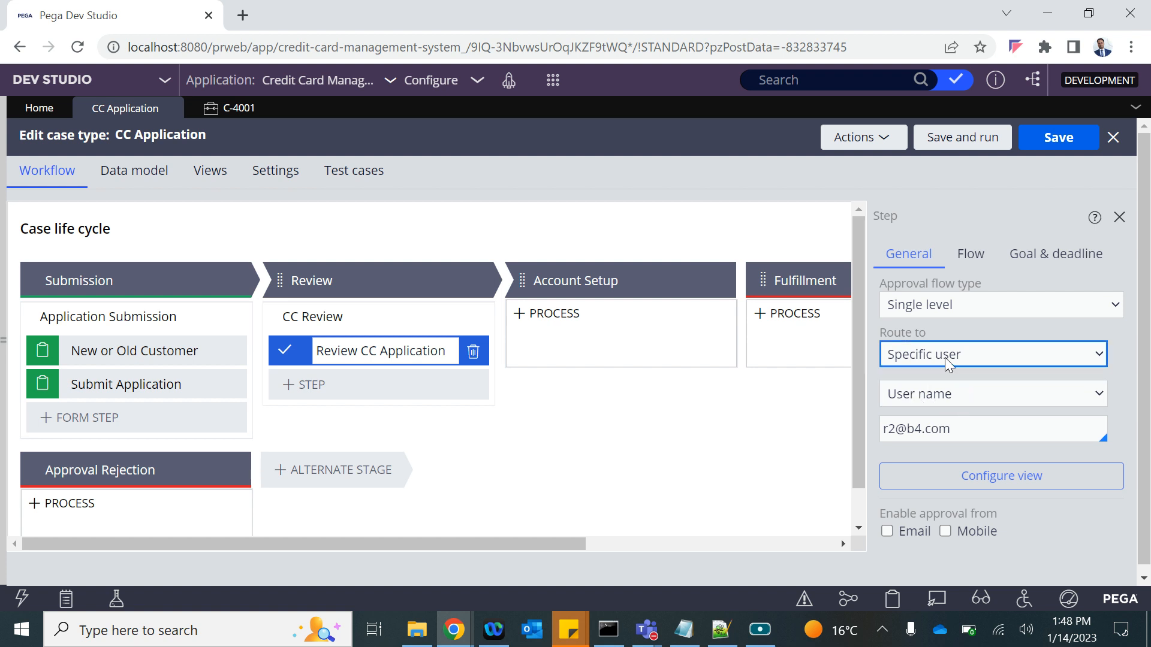
Route the approval via the Create Operator reference field, save, and open the CC Review flow.
left_click(925, 395)
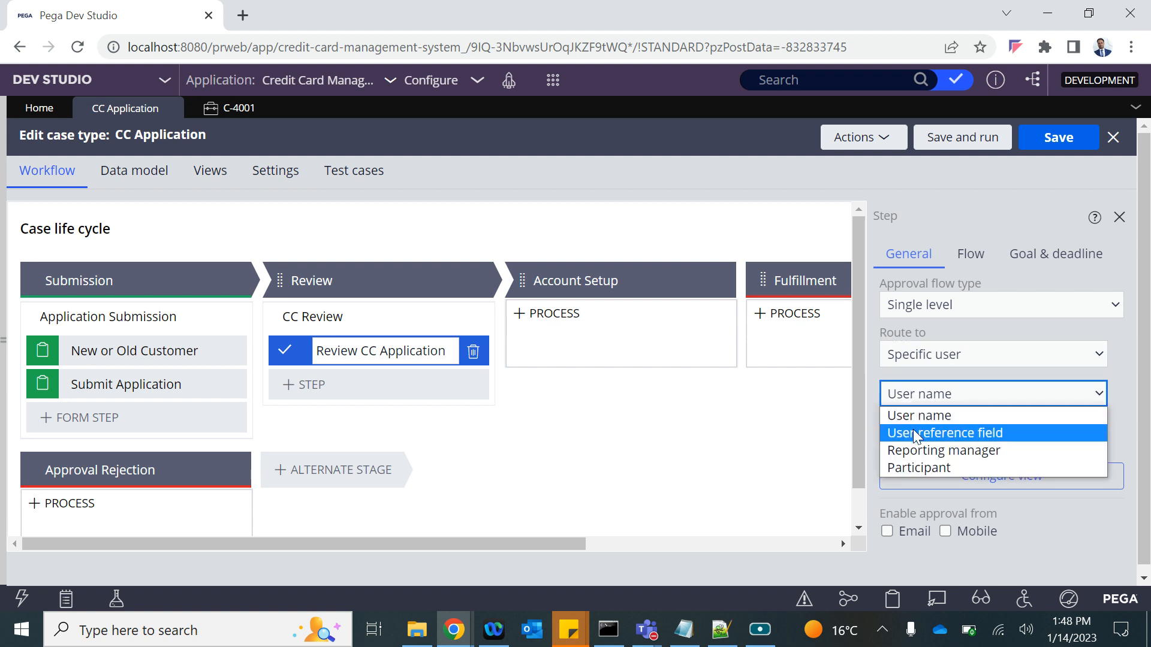
left_click(913, 429)
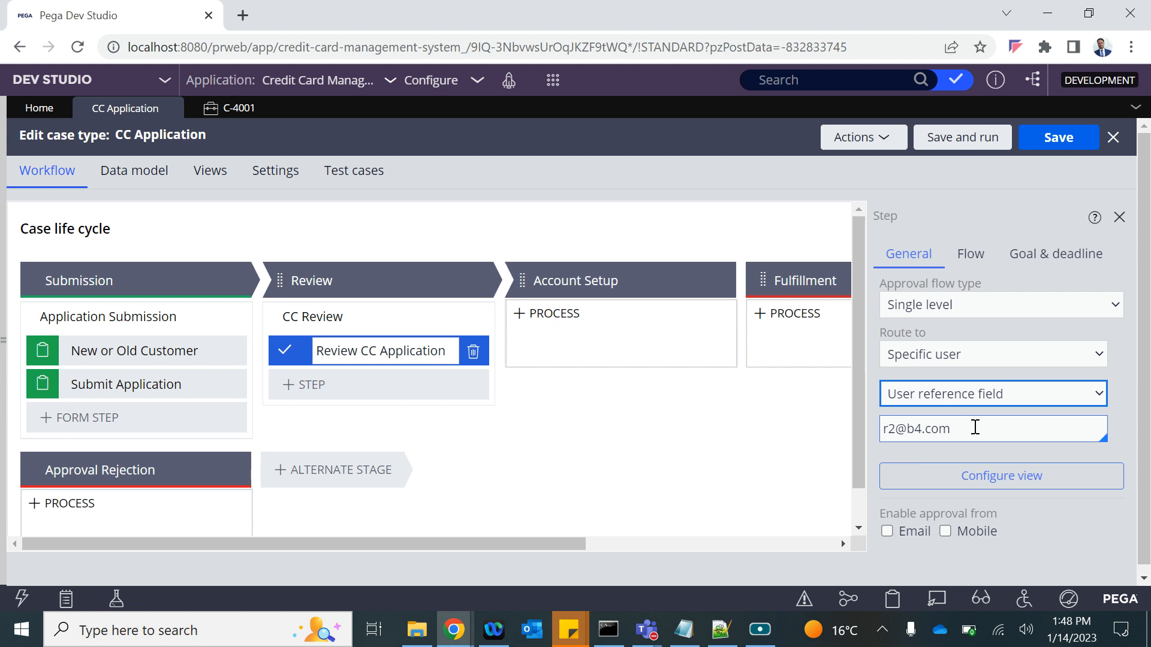
left_click(953, 428)
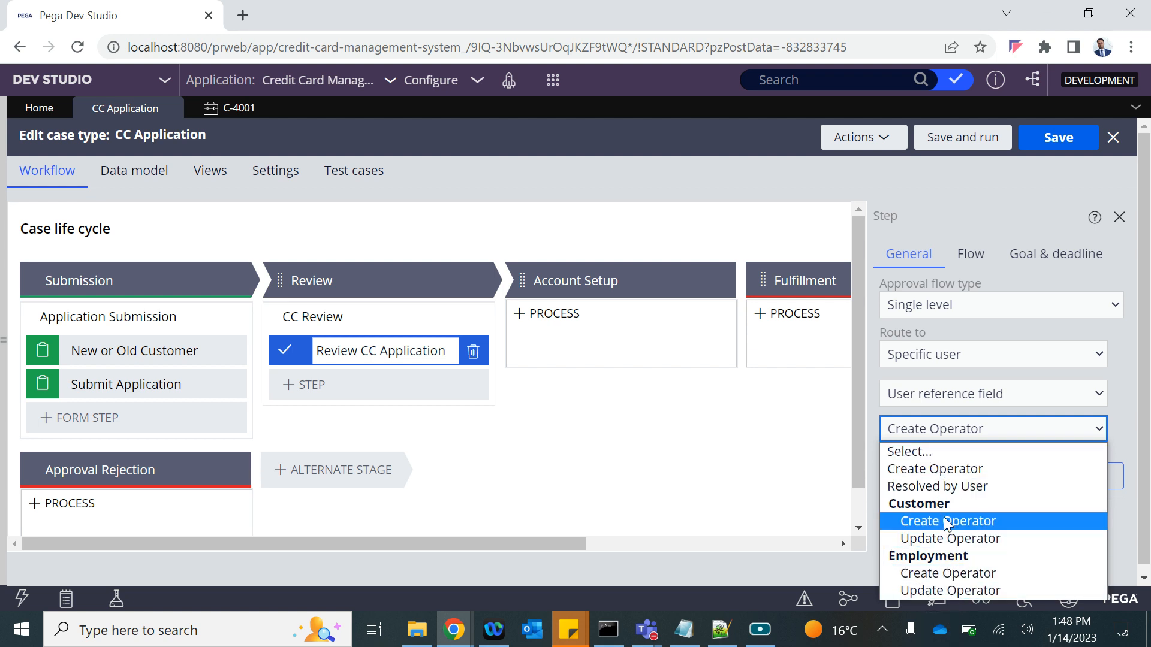
left_click(942, 469)
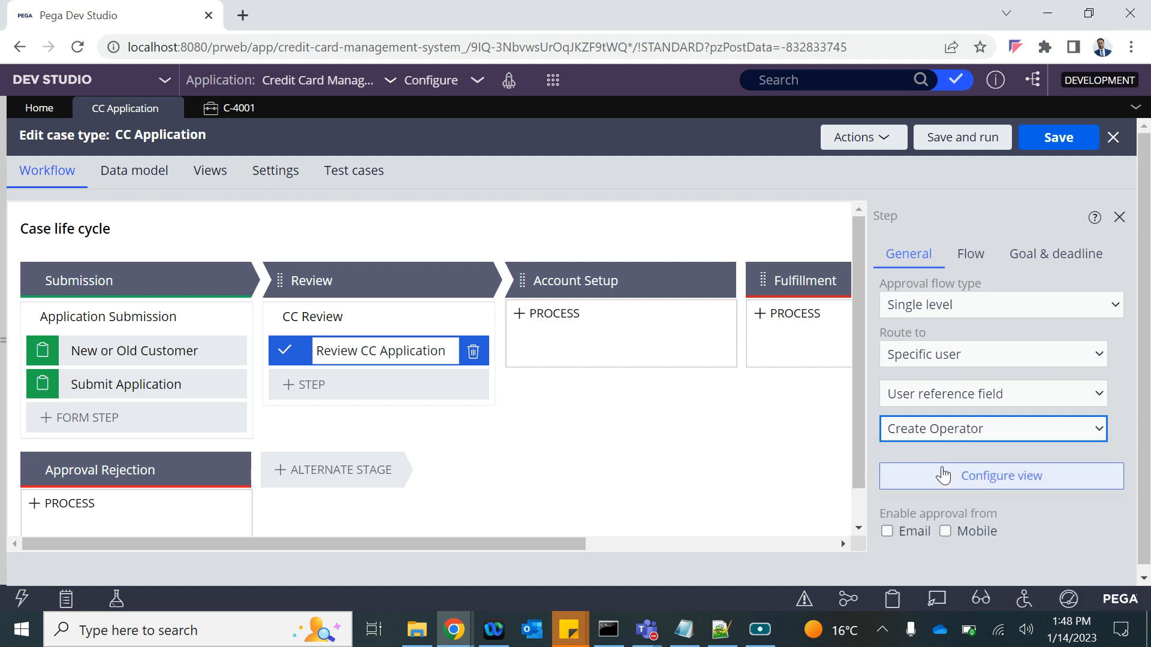
left_click(1059, 136)
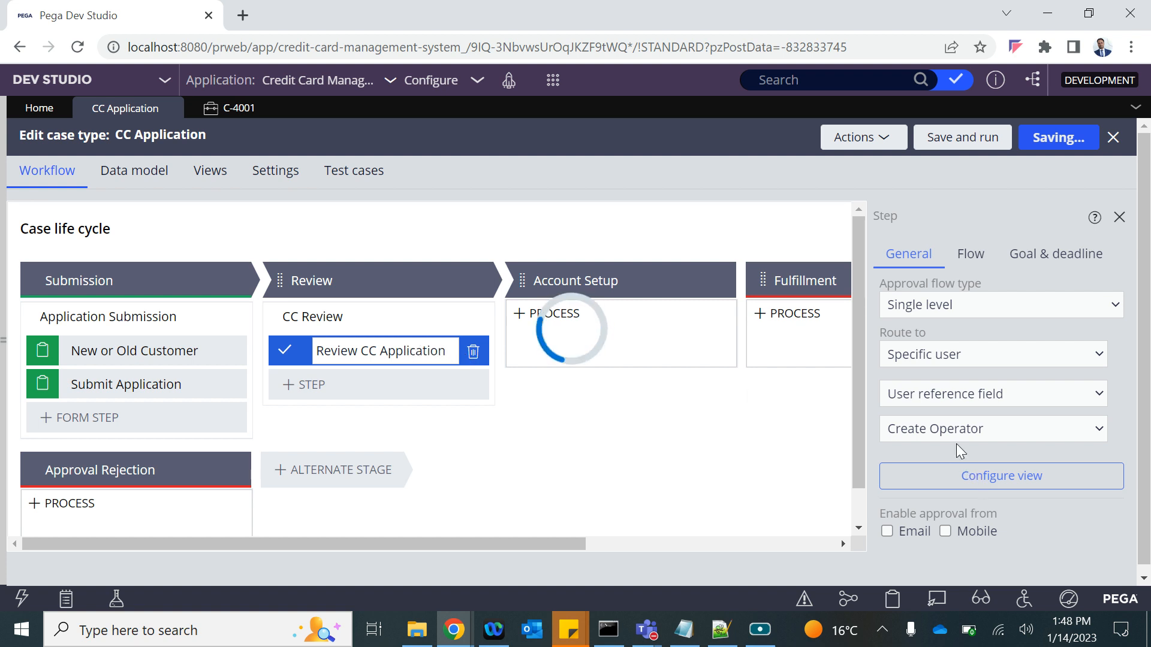
left_click(382, 312)
left_click(938, 342)
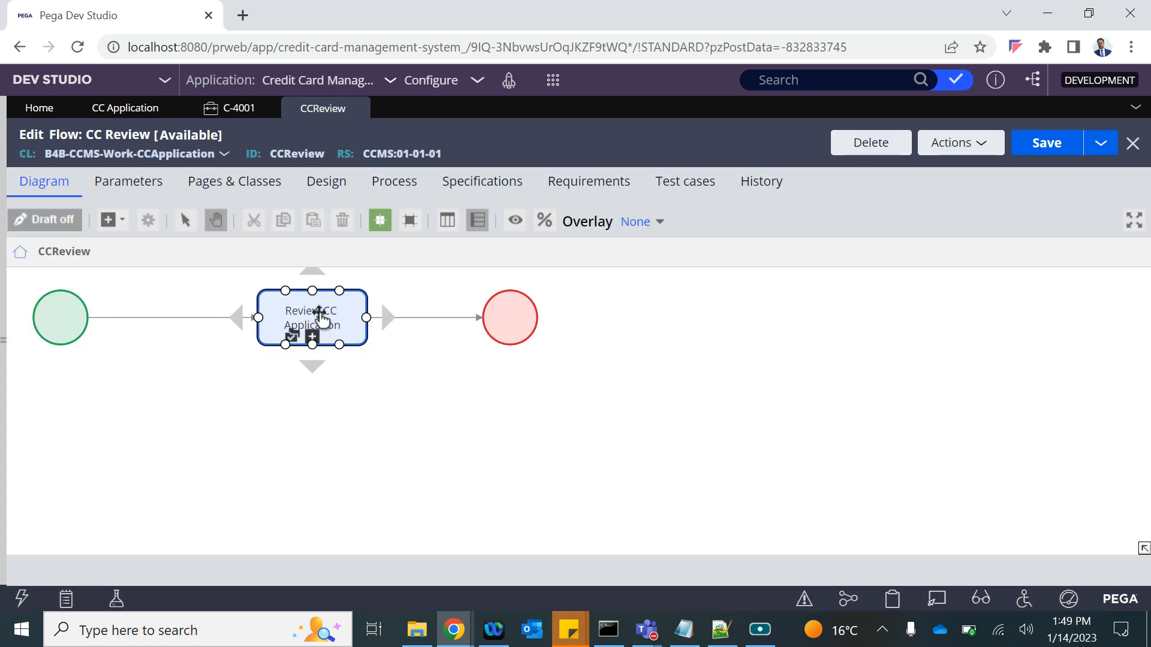
Inspect the Review CC Application shape, which routes to .pxCreateOperator, and cancel without changes.
double_click(319, 313)
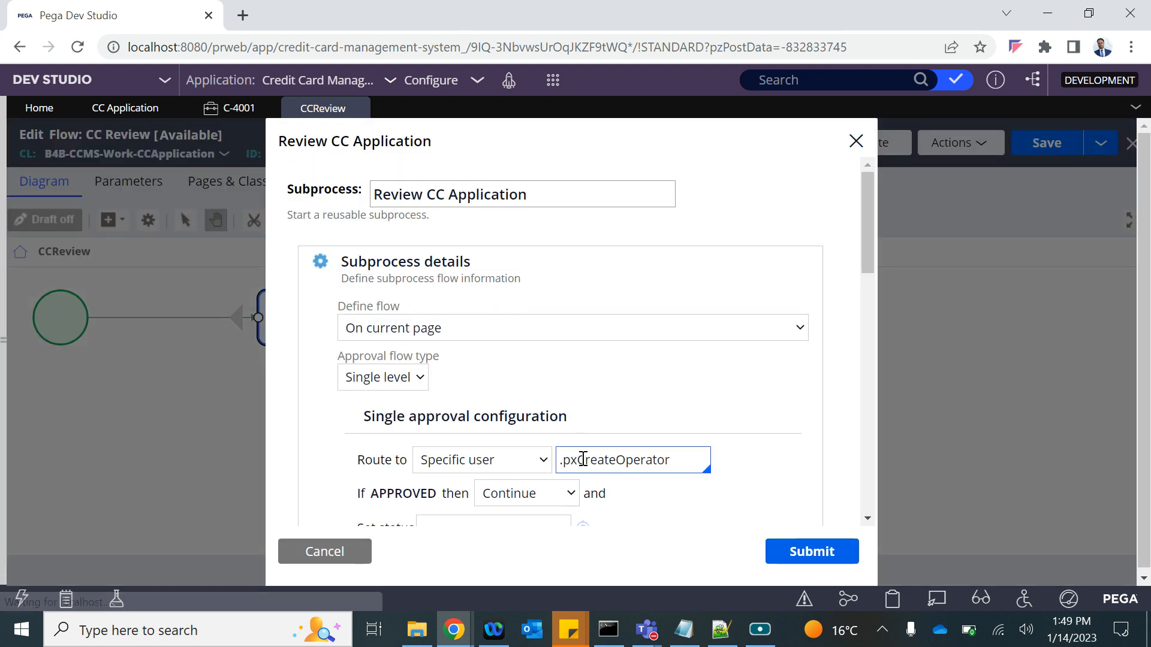
scroll(583, 450, "down", 1)
double_click(601, 388)
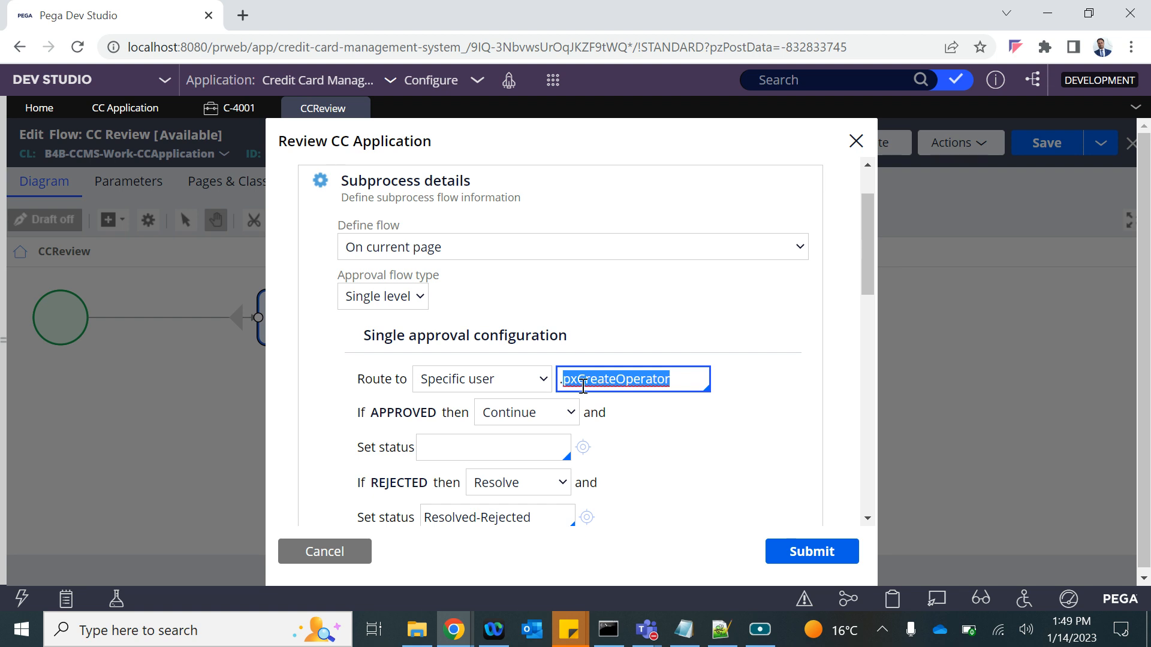
left_click(324, 550)
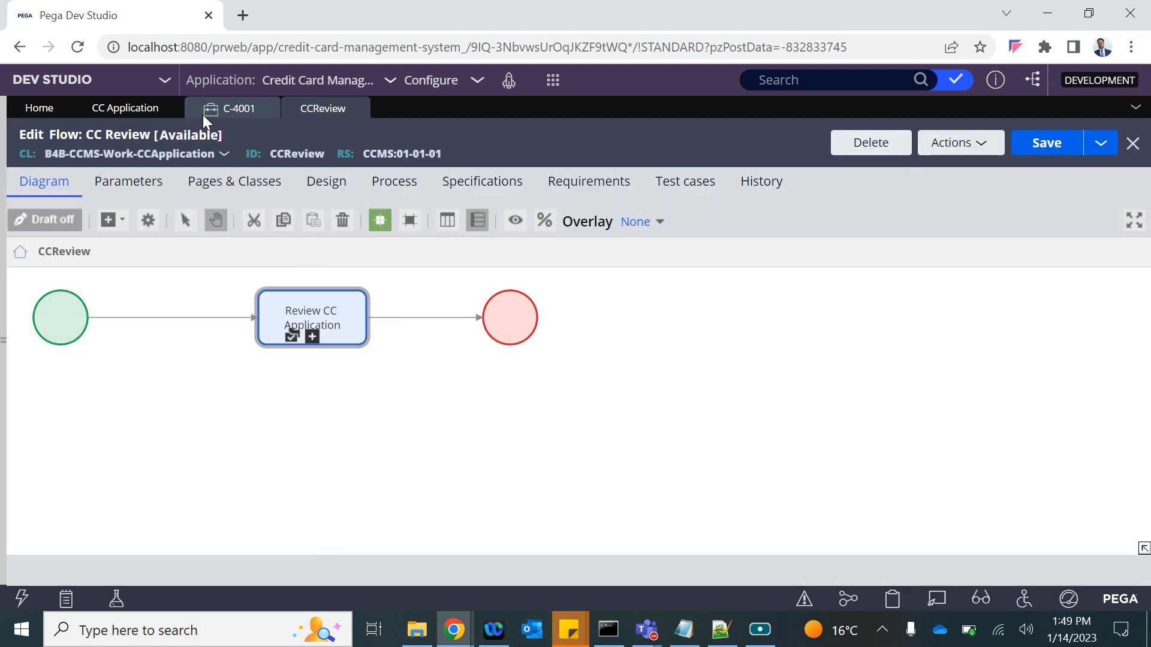
Back on the CC Application case type, show the Review CC Application approval step's settings.
left_click(125, 108)
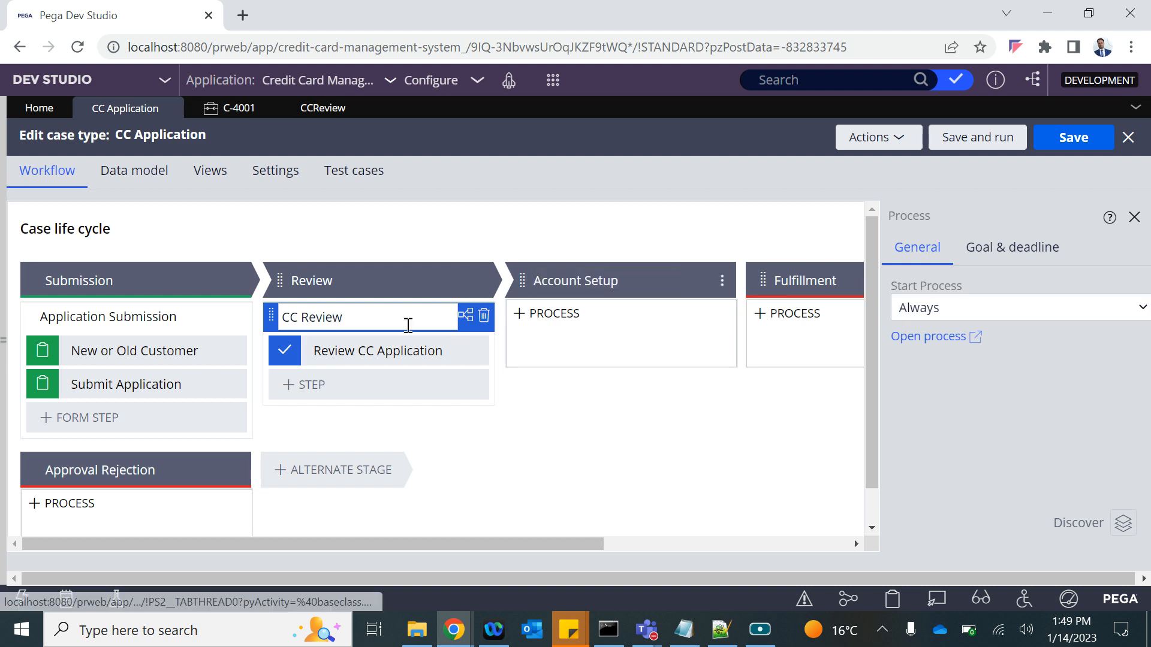
left_click(368, 352)
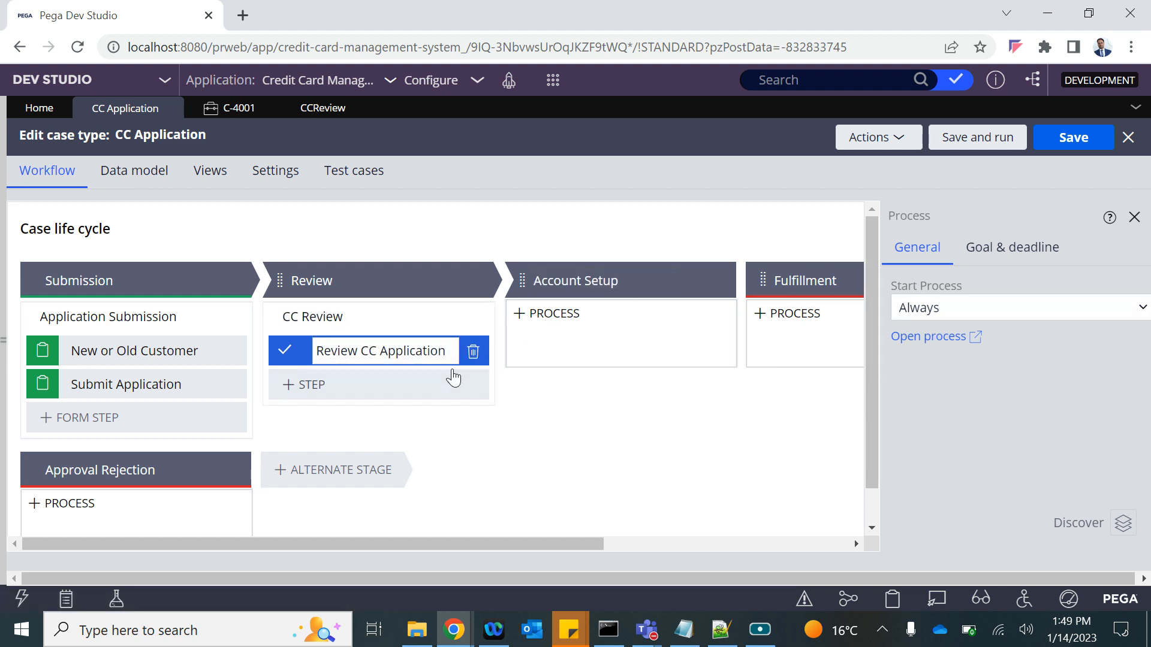
left_click(379, 343)
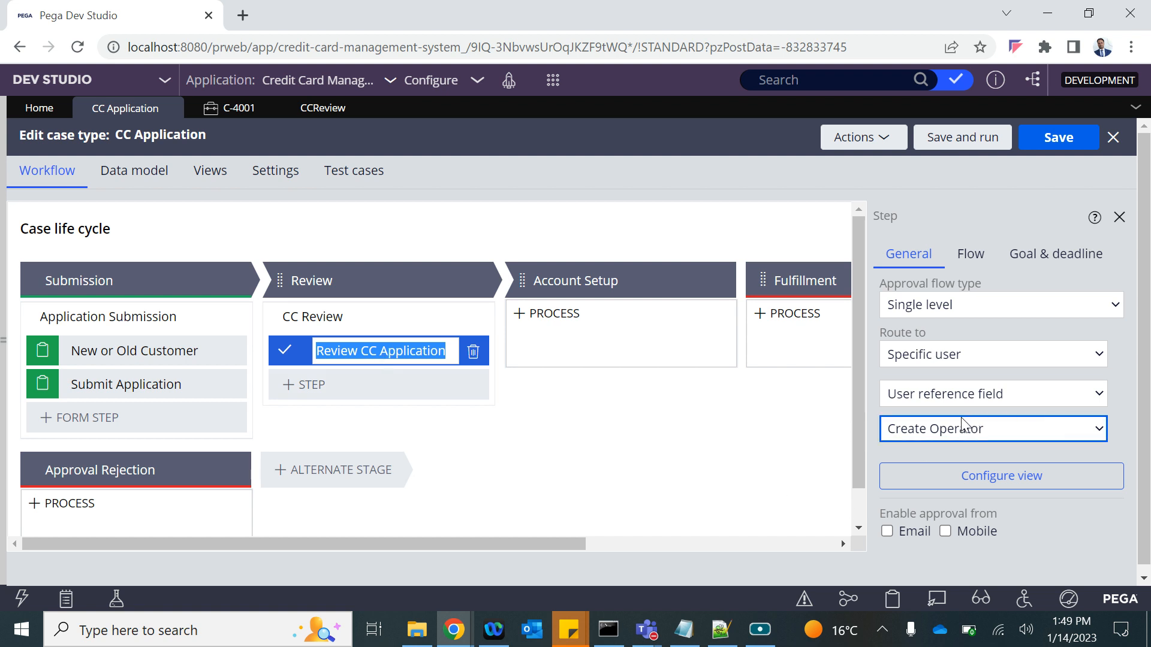
In the App explorer, expand CCApplication and start a new Property via Create > Data Model > Property.
left_click(4, 337)
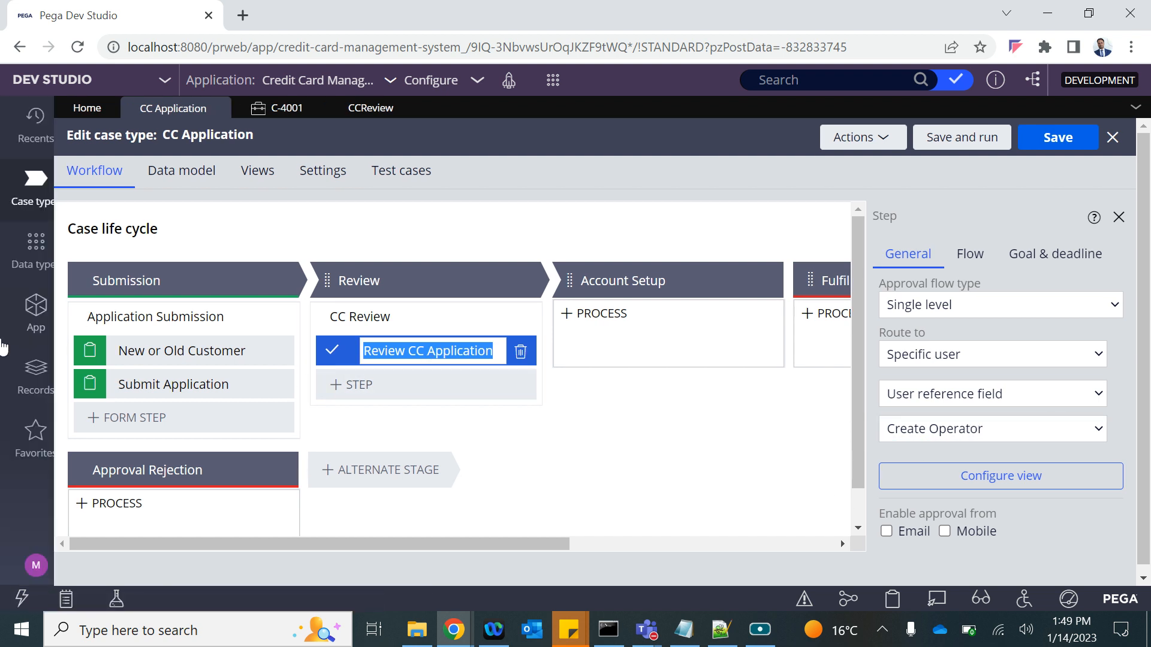
left_click(35, 317)
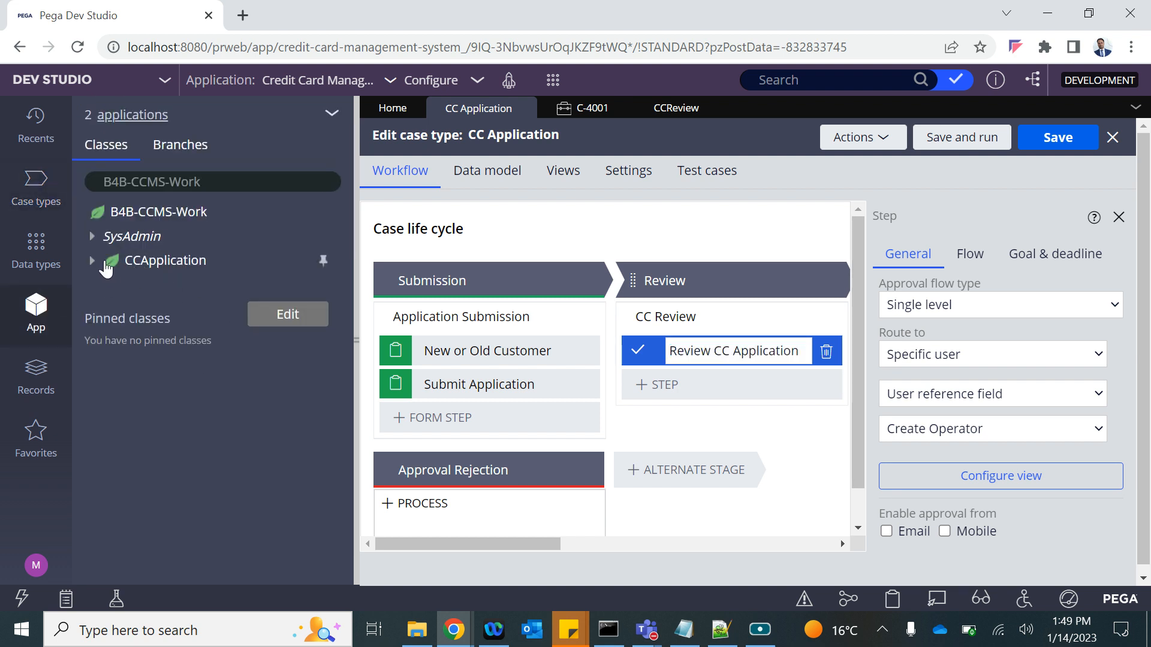
left_click(92, 262)
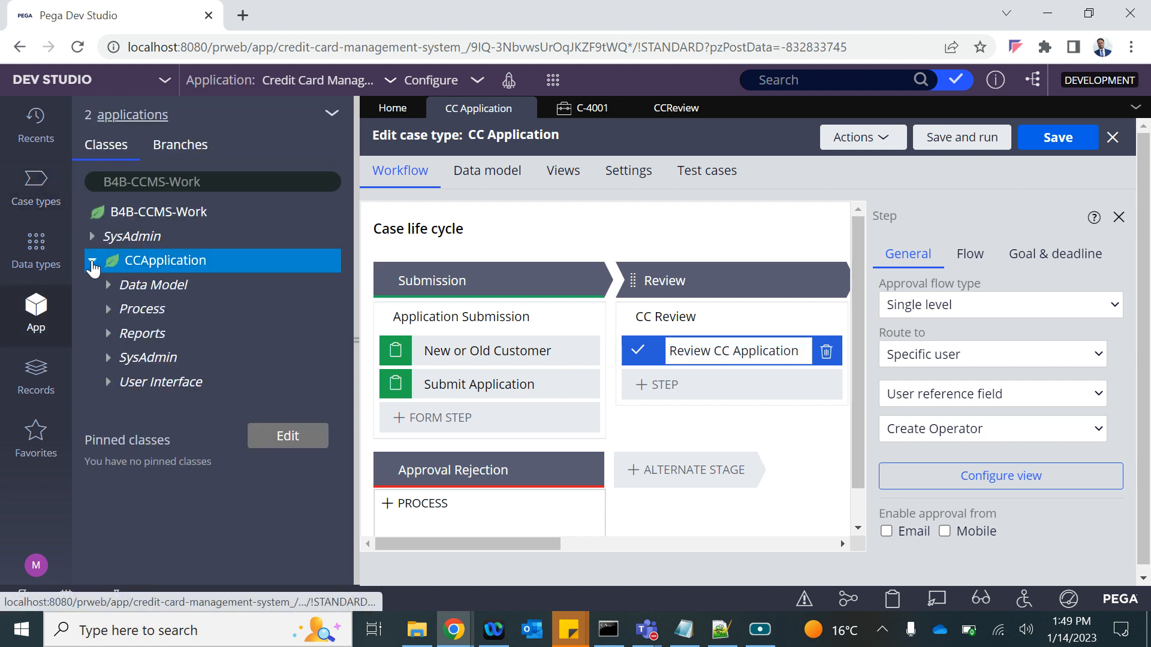
left_click(159, 267)
right_click(159, 267)
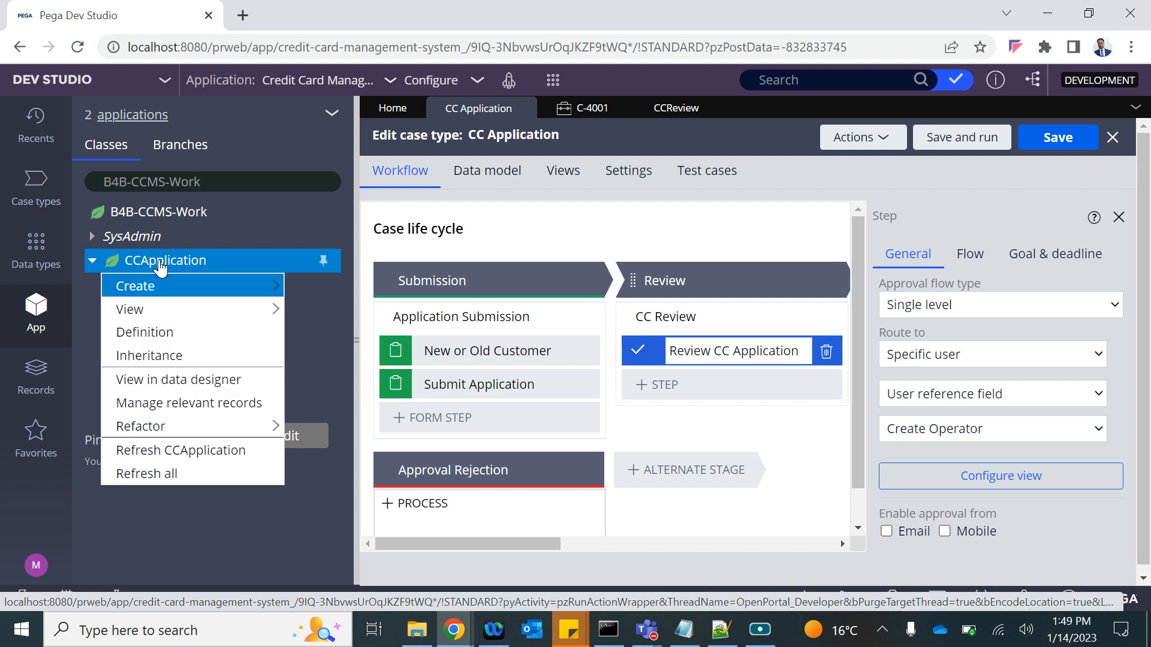
mouse_move(159, 287)
mouse_move(387, 521)
mouse_move(351, 304)
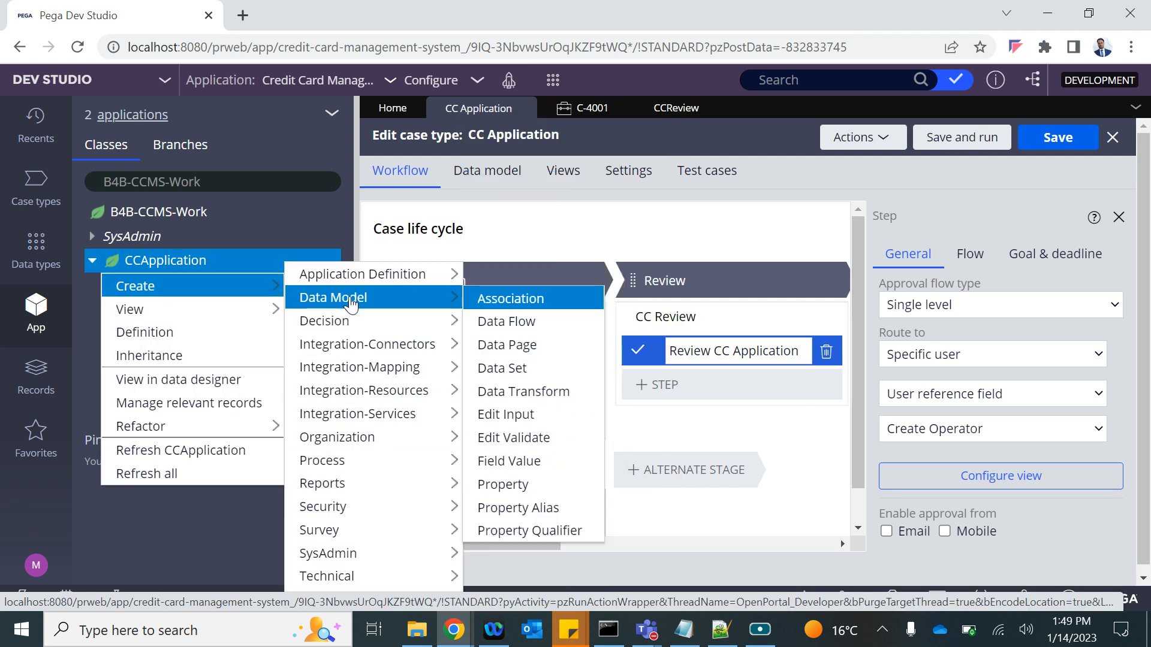
left_click(509, 487)
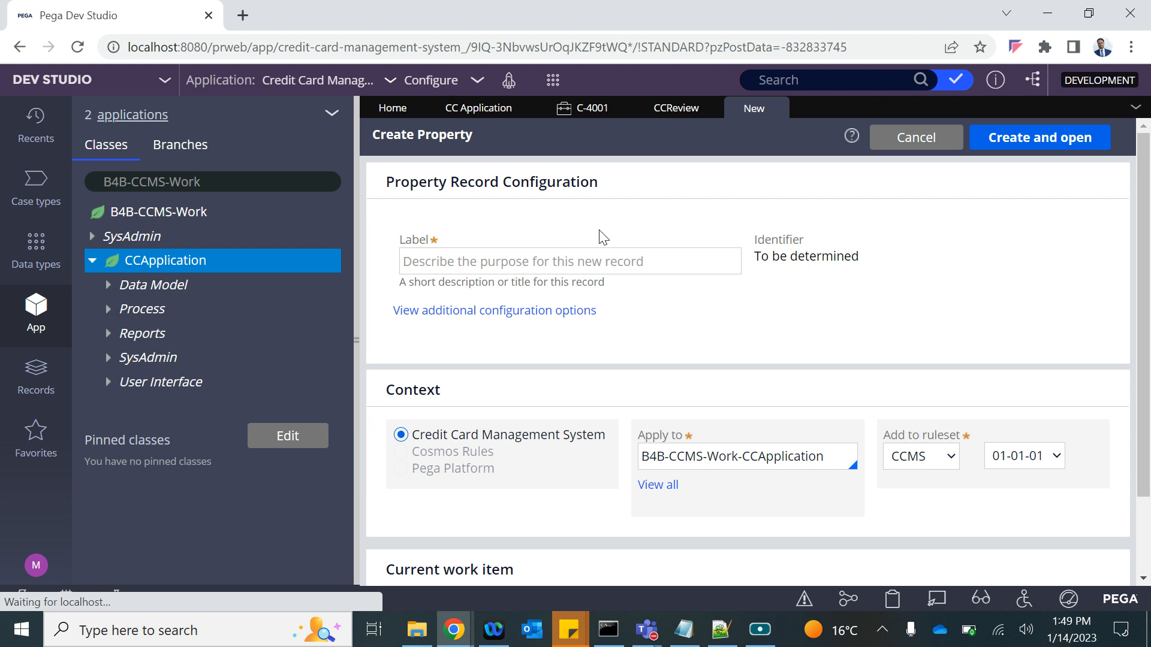
Create and save a Text property labelled 'Reviewer ID' (ReviewerID) in B4B-CCMS-Work-CCApplication.
left_click(489, 272)
type("Reviewer ID")
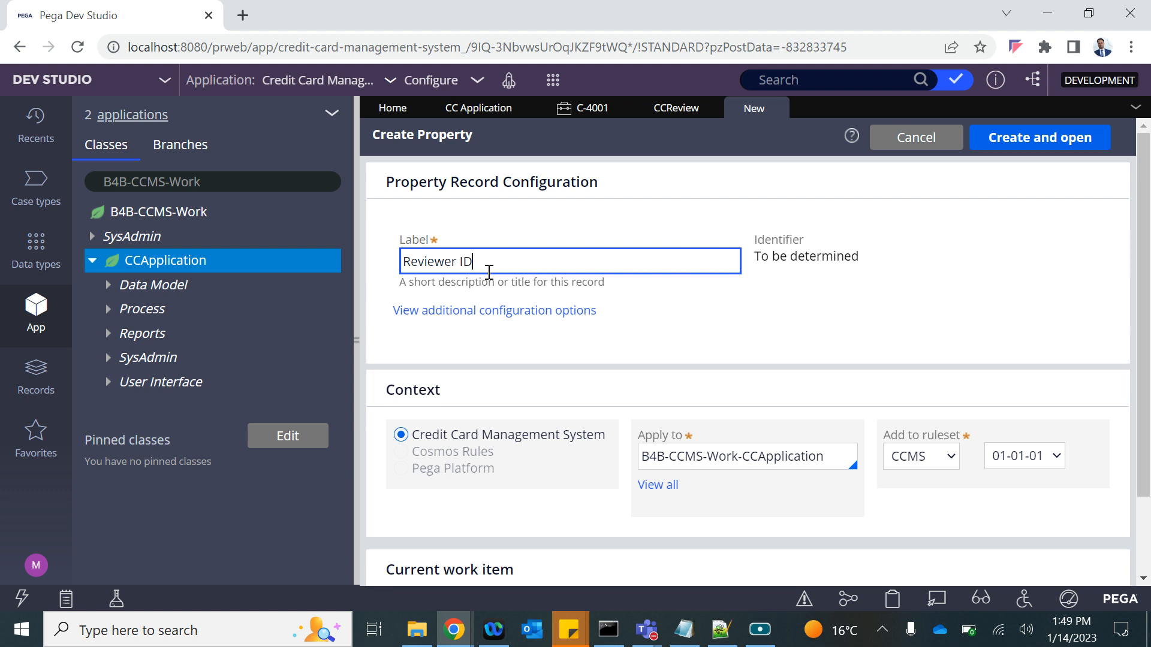
left_click(677, 333)
left_click(1036, 144)
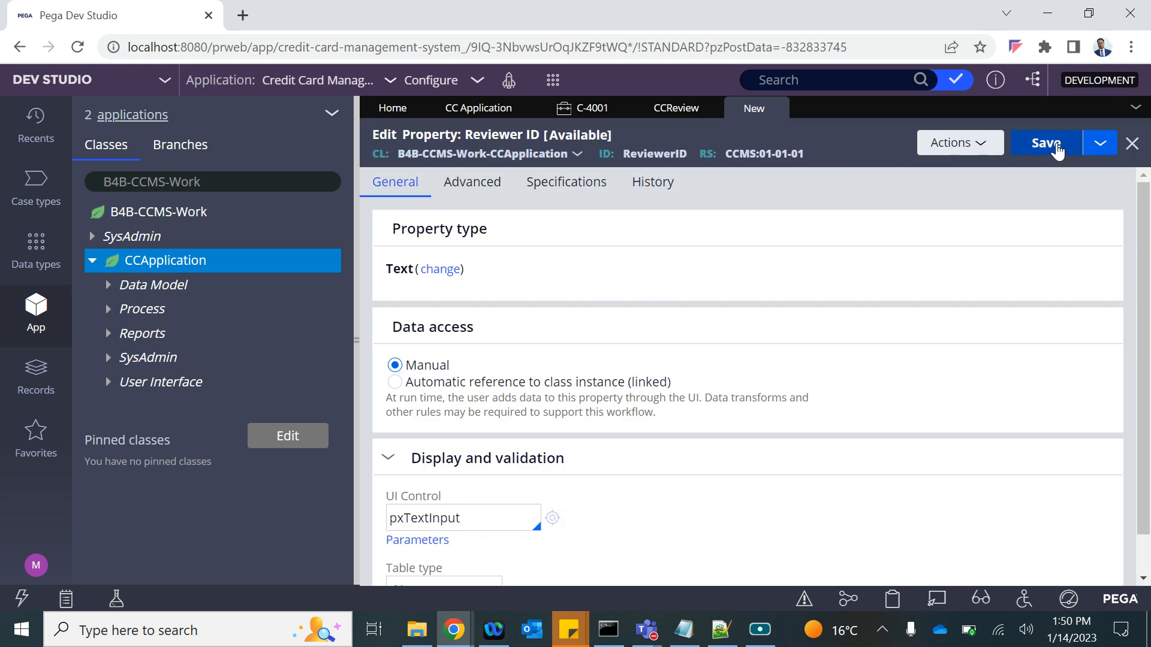
left_click(1043, 144)
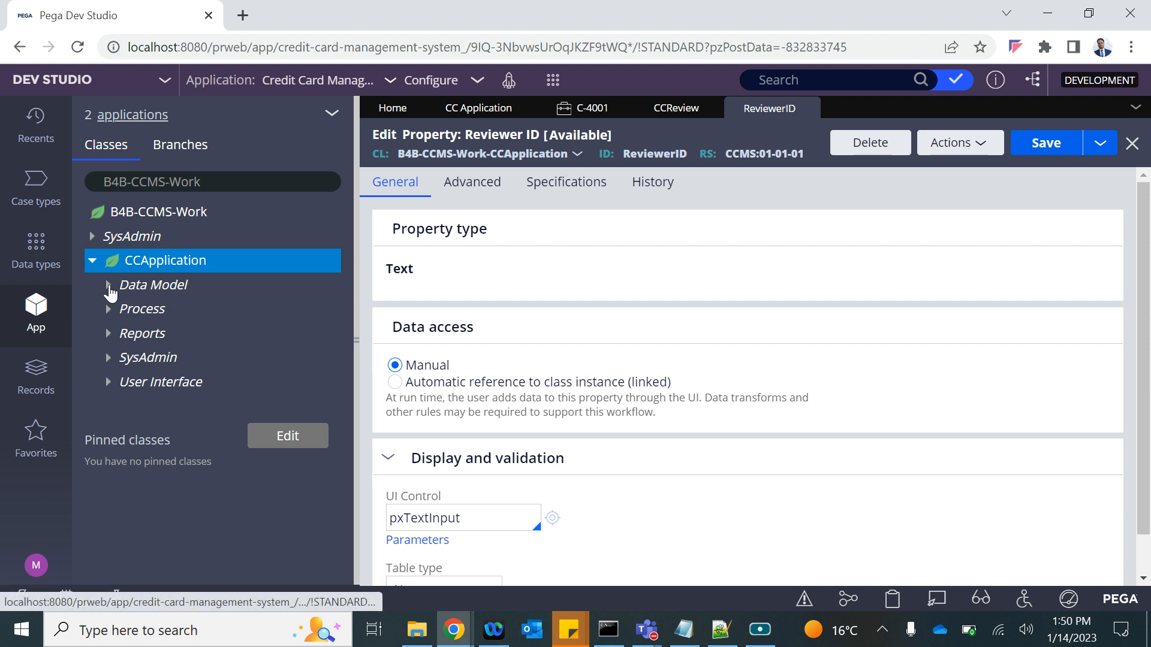
Open the pySetFieldDefaults data transform under CCApplication's Data Model.
left_click(110, 286)
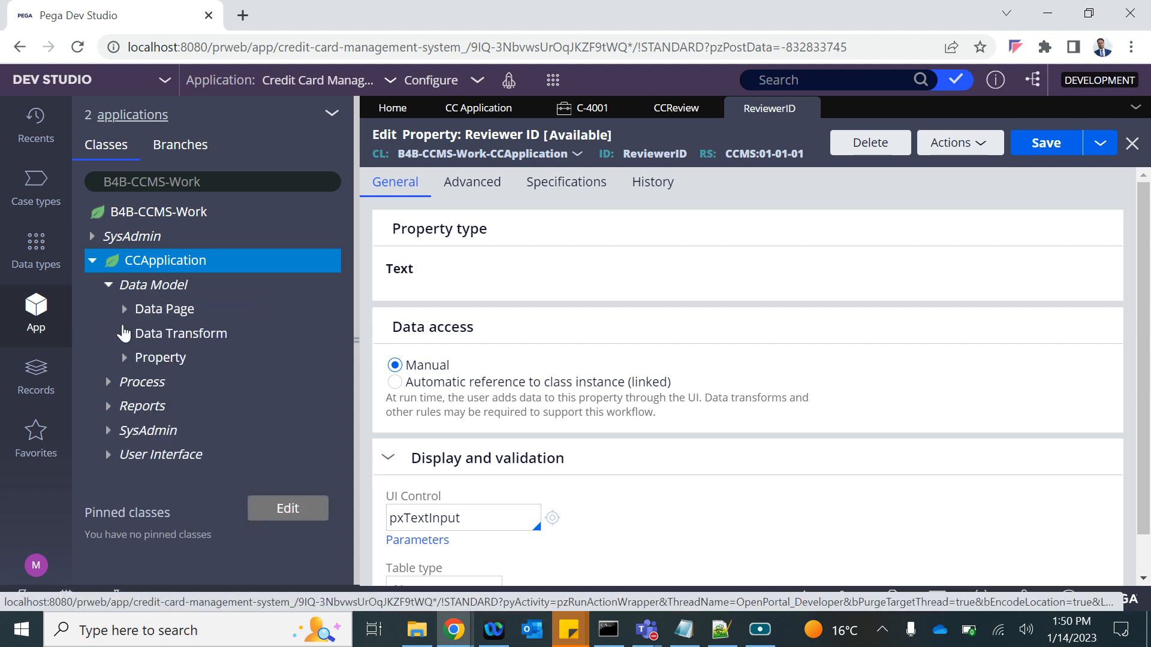
left_click(125, 335)
left_click(204, 383)
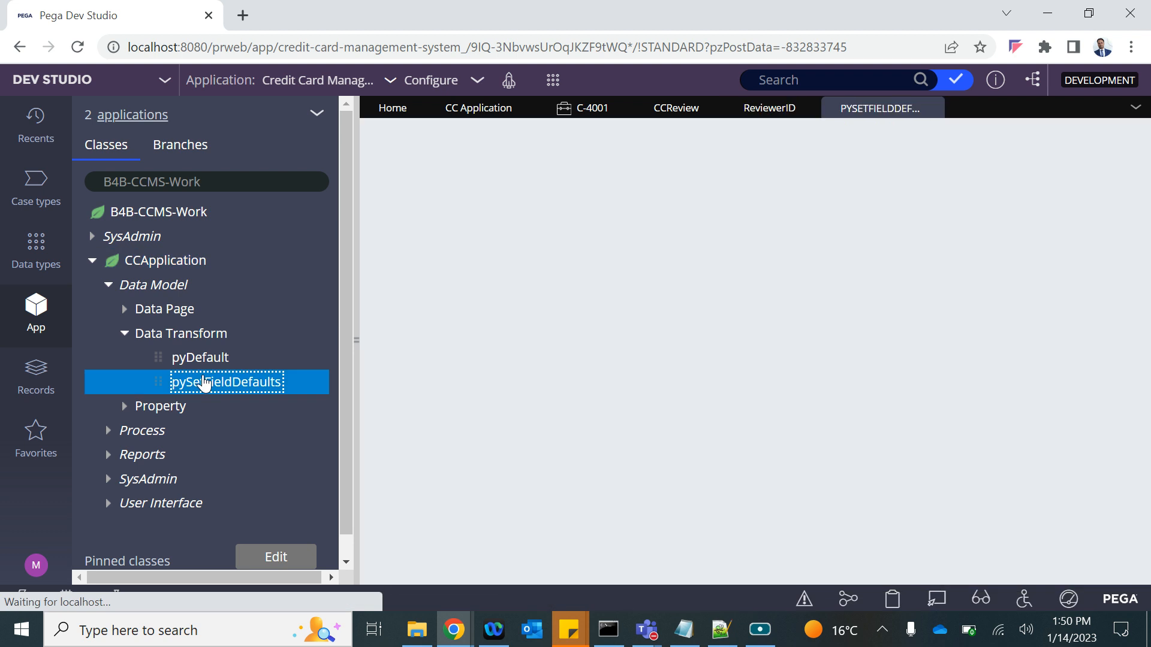
Search the application for r3 and copy that reviewer's operator ID.
left_click(784, 78)
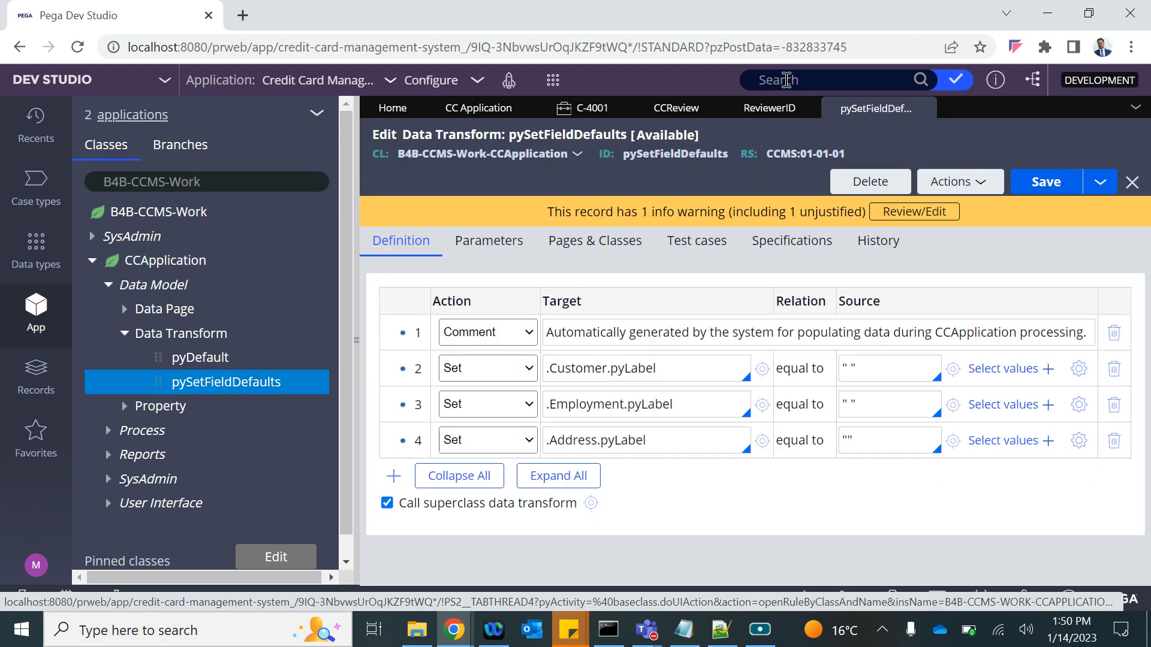
left_click(786, 80)
type("r3pySetFieldDefaults")
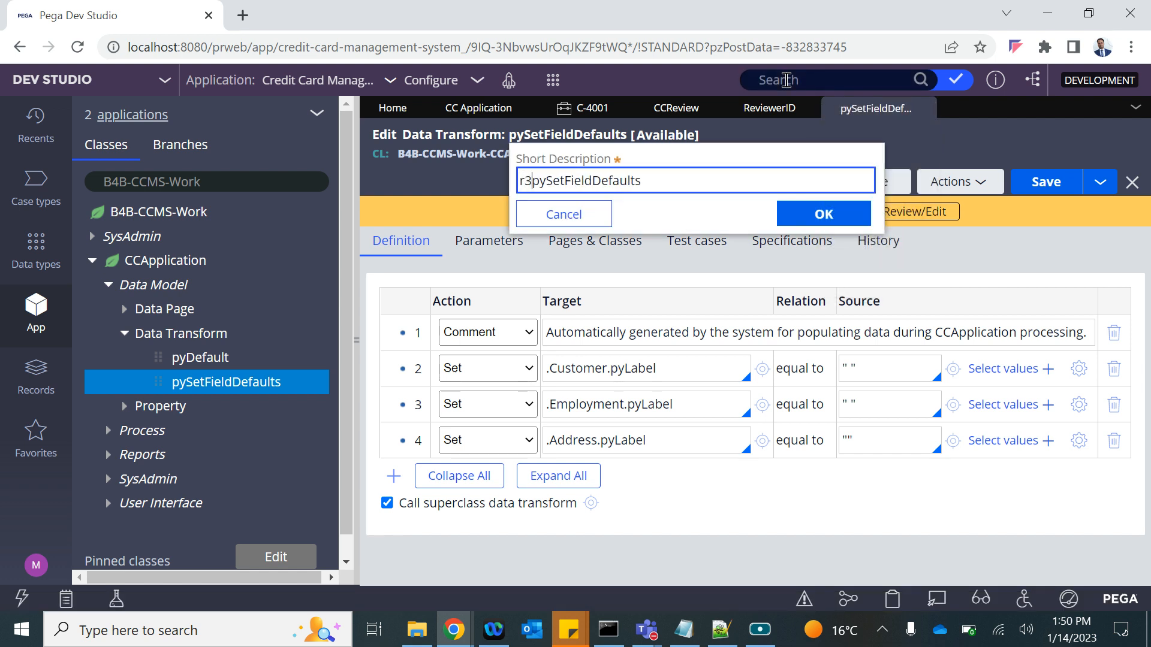
key("BackSpace")
key("BackSpace")
left_click(786, 80)
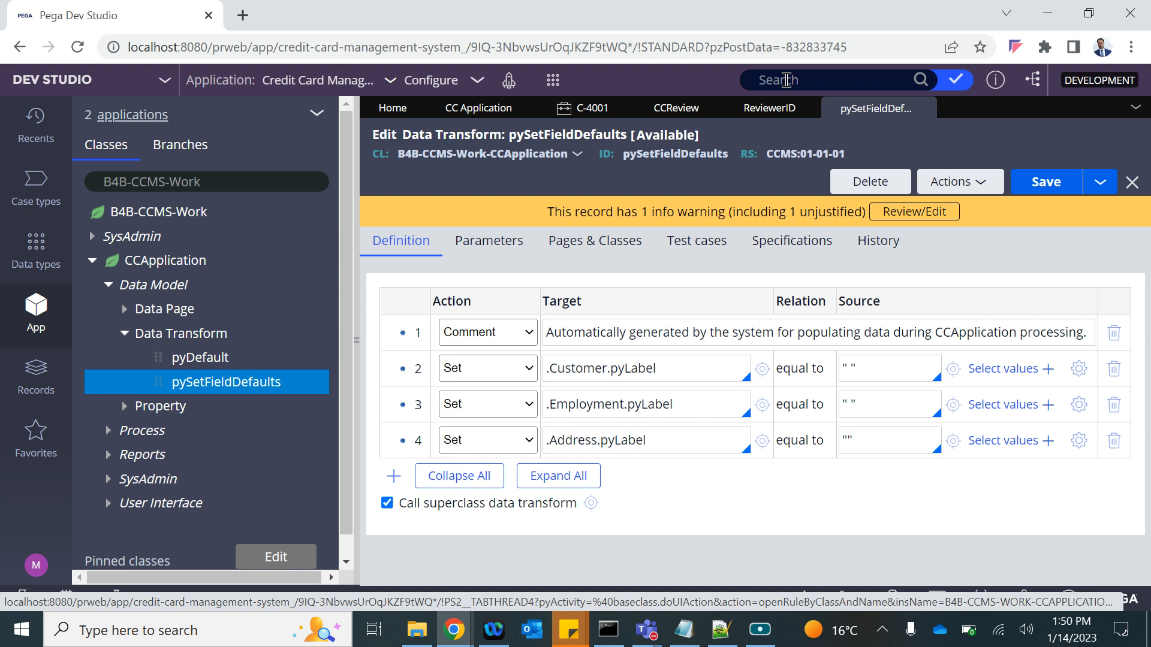
left_click(787, 80)
type("r3")
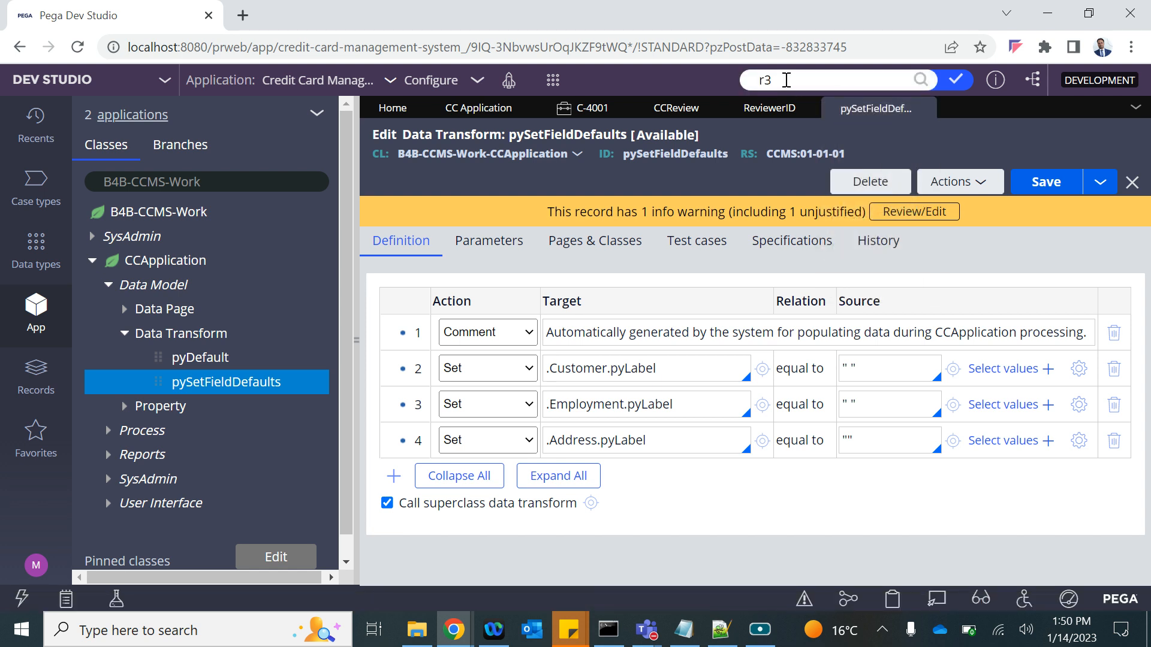
key("Return")
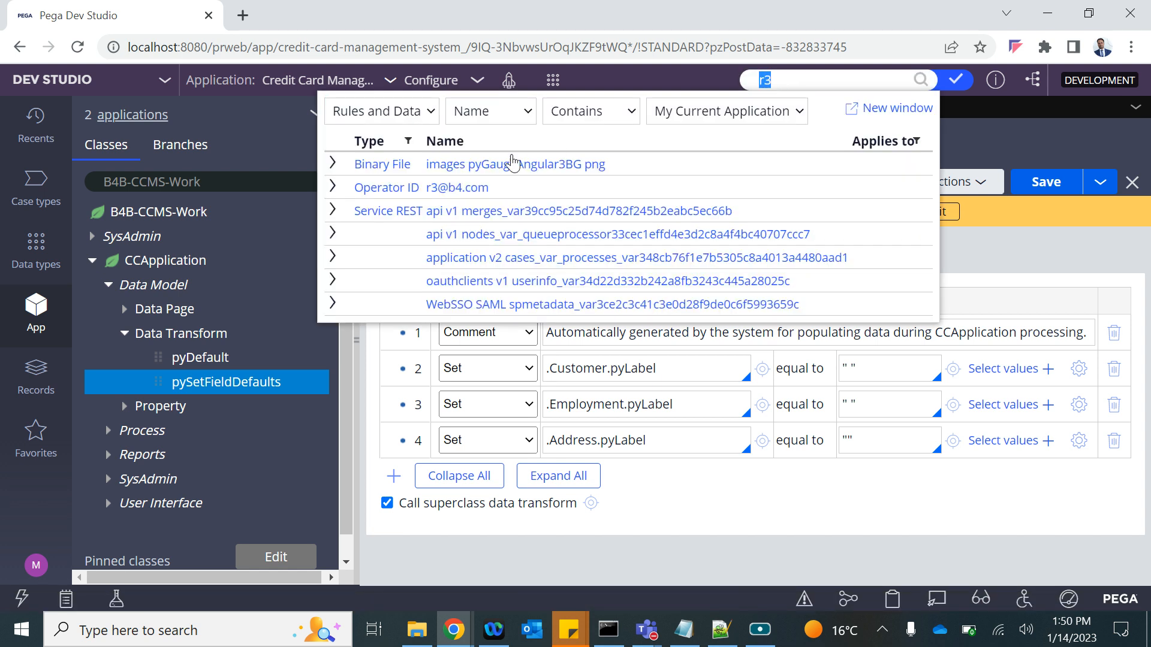
left_click_drag(502, 192, 424, 190)
key("ctrl+c")
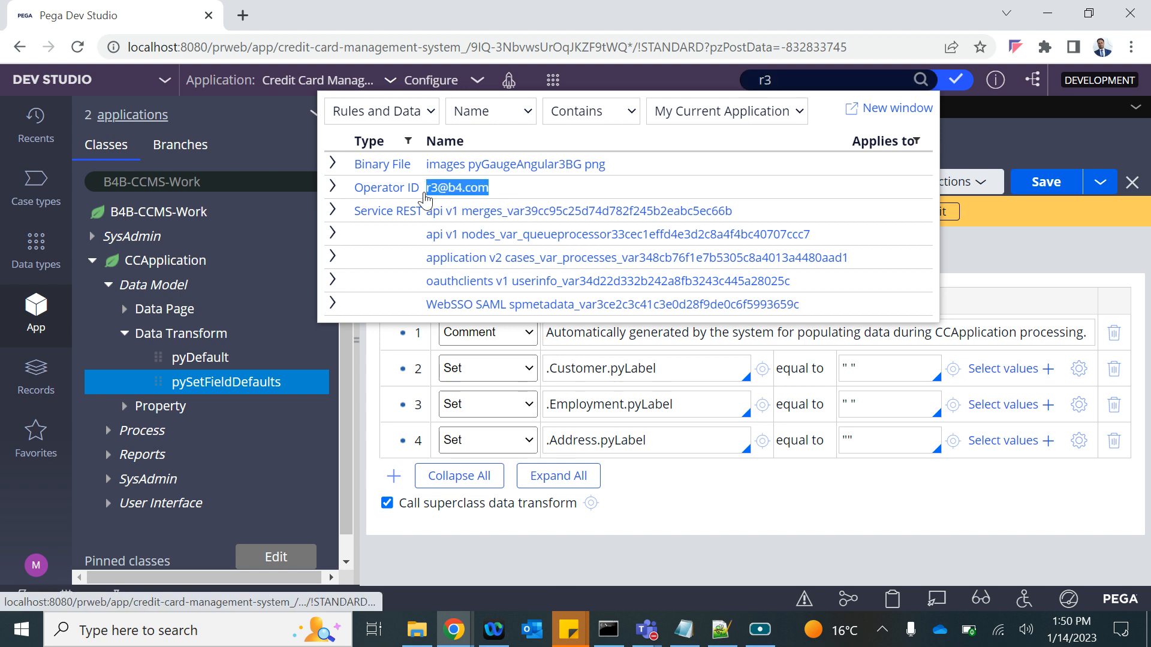
left_click(838, 554)
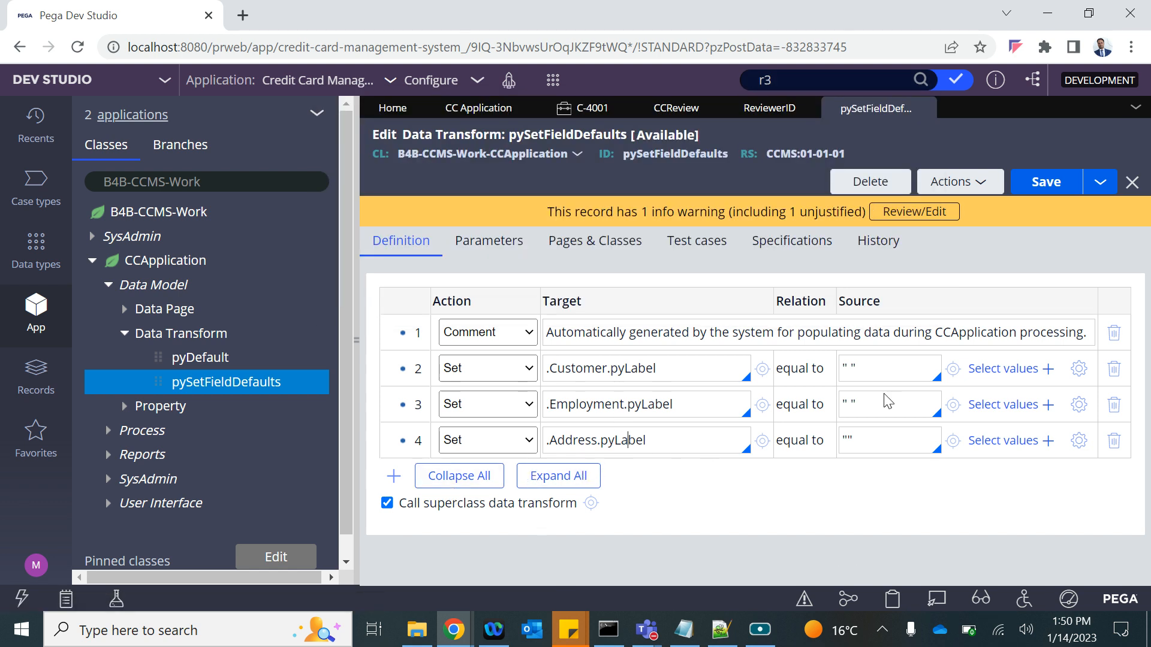
Add a row setting .ReviewerID to the quoted r3 operator ID and save the transform.
left_click(571, 482)
type(".")
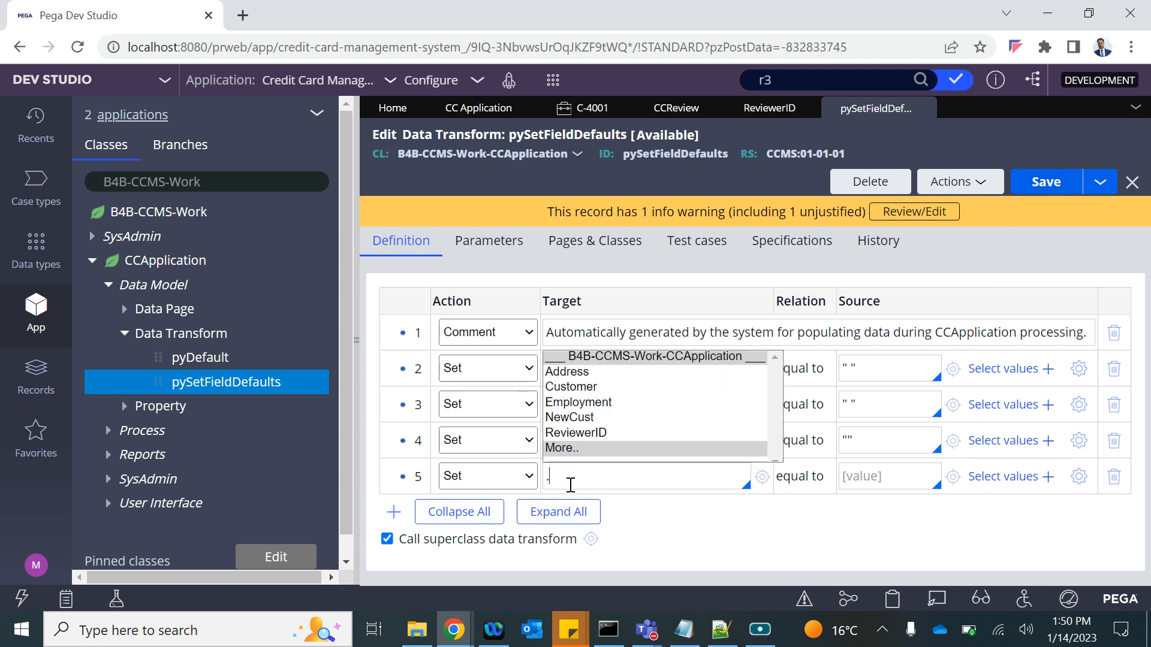
key("Down")
key("Down")
key("Down")
key("Down")
key("Down")
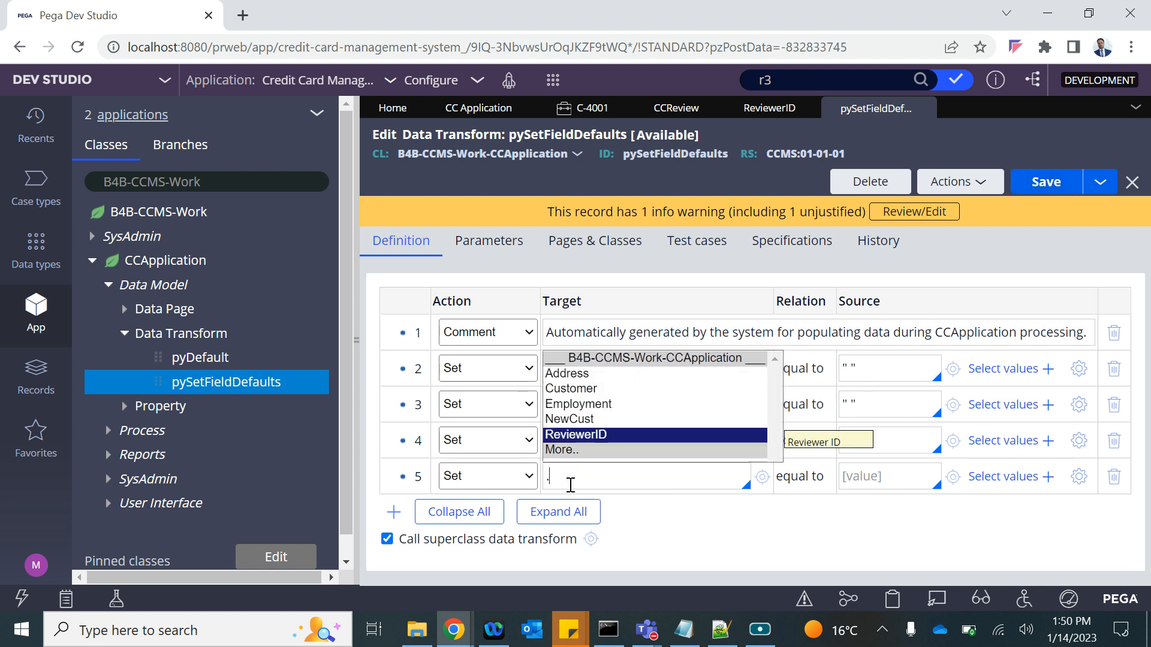
key("Return")
left_click(892, 473)
type("\"\"")
key("Left")
key("ctrl+v")
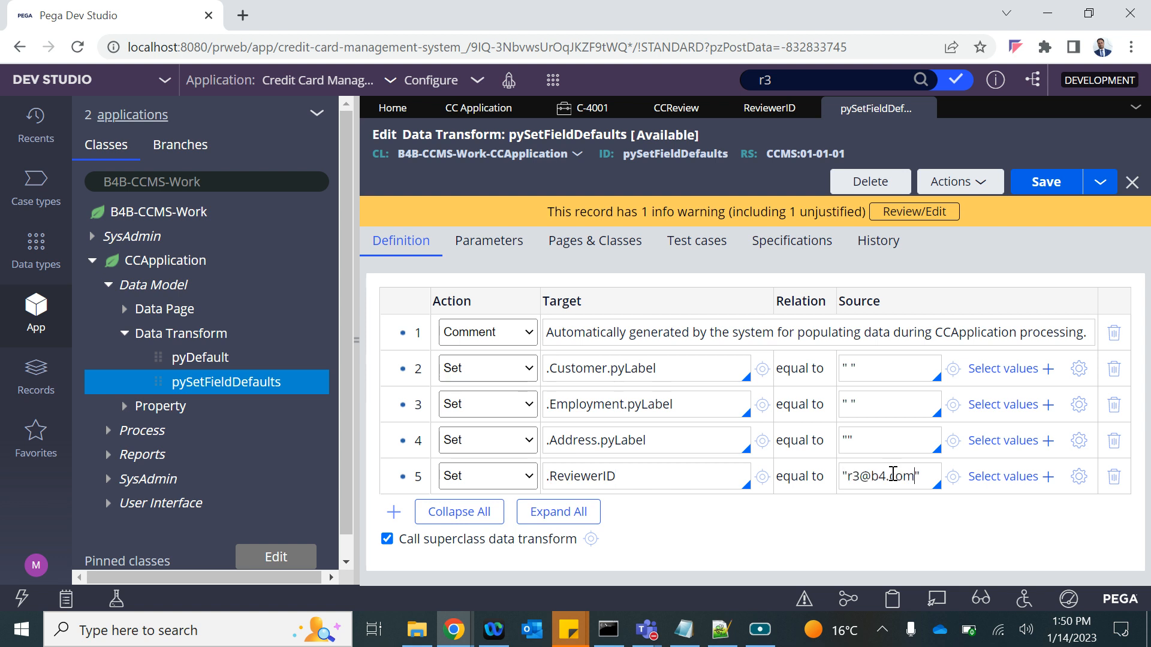
left_click(1064, 181)
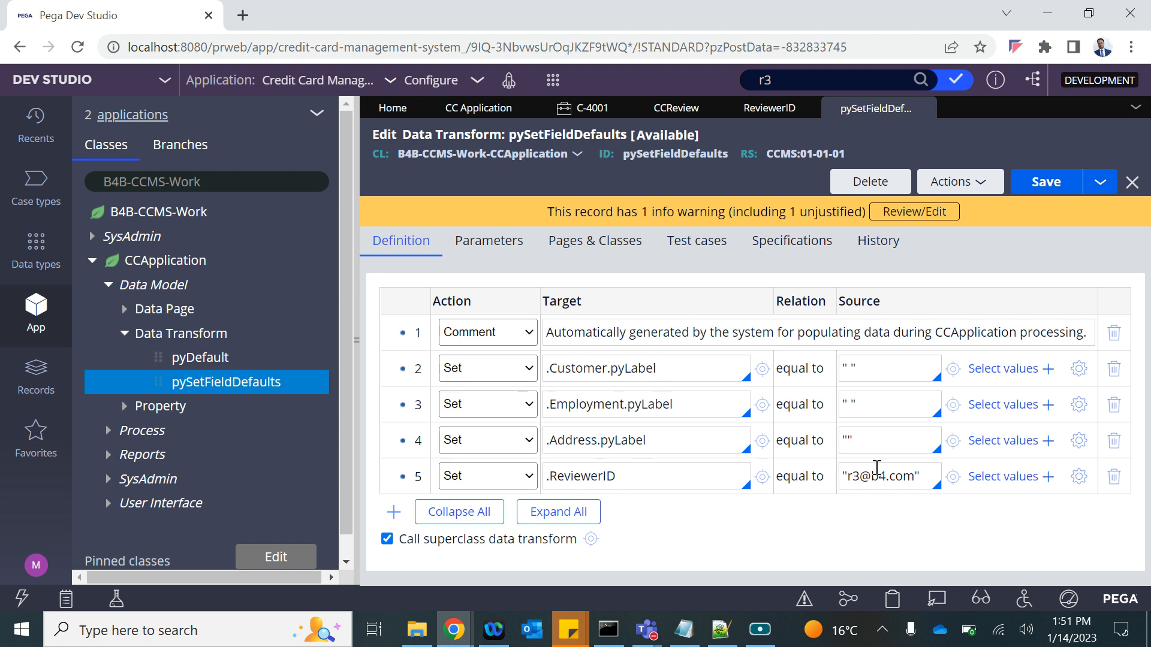
Resave the data transform and clear the Review CC Application step's old pxCreateOperator routing.
left_click(1046, 182)
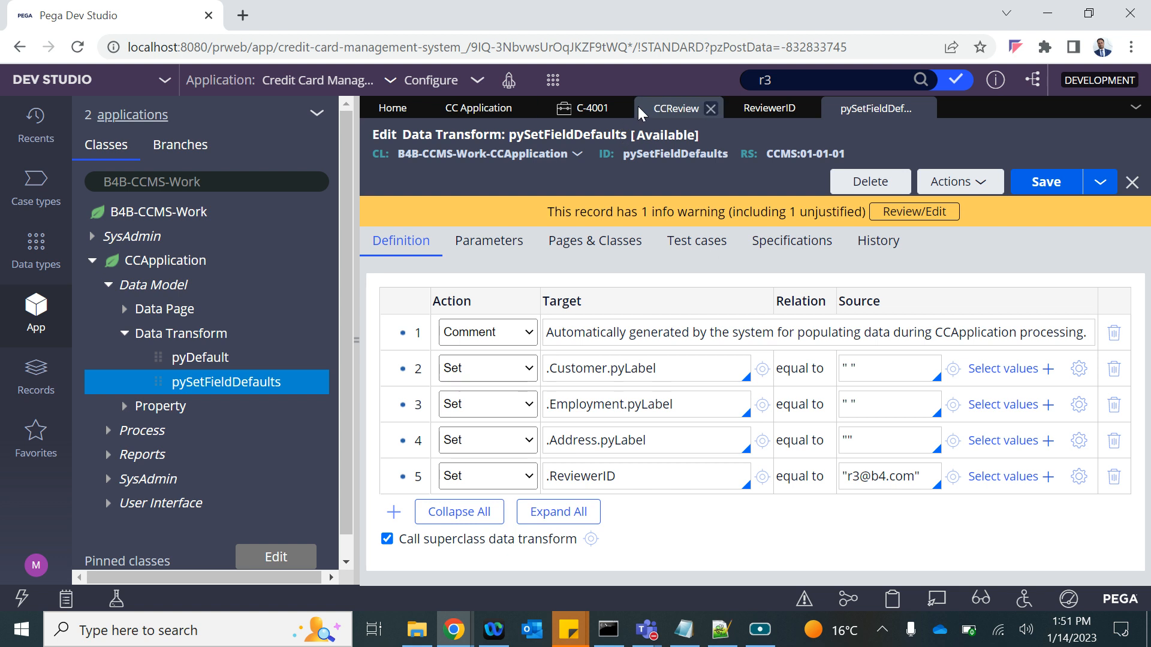
left_click(675, 108)
left_click(666, 326)
double_click(696, 313)
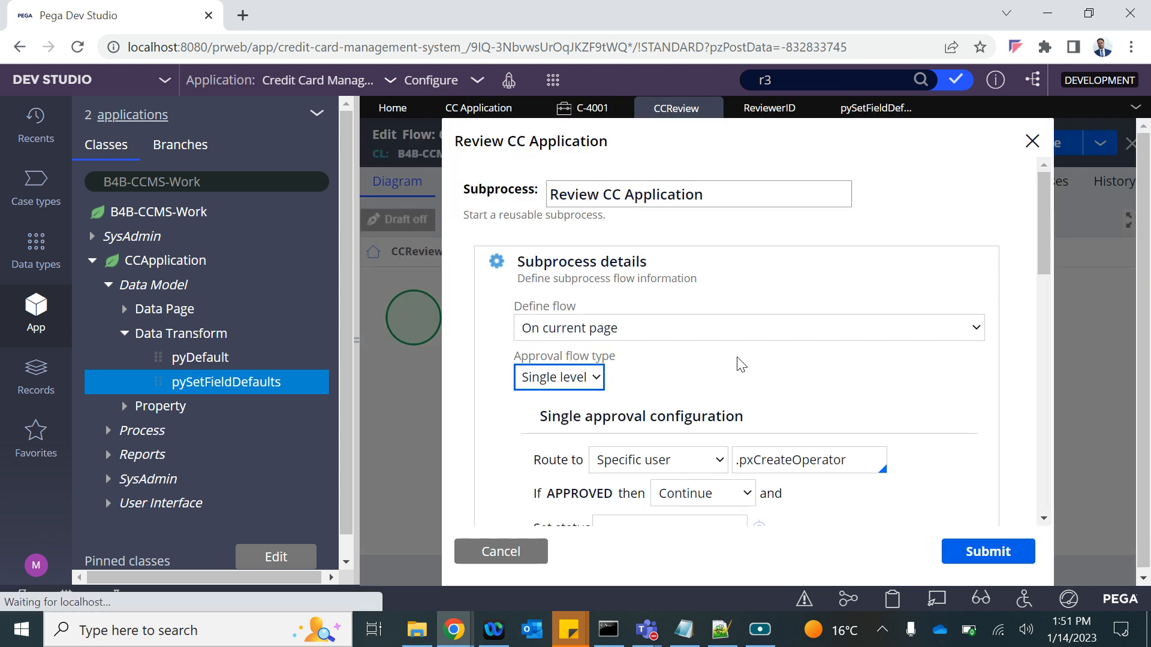
double_click(801, 456)
key("BackSpace")
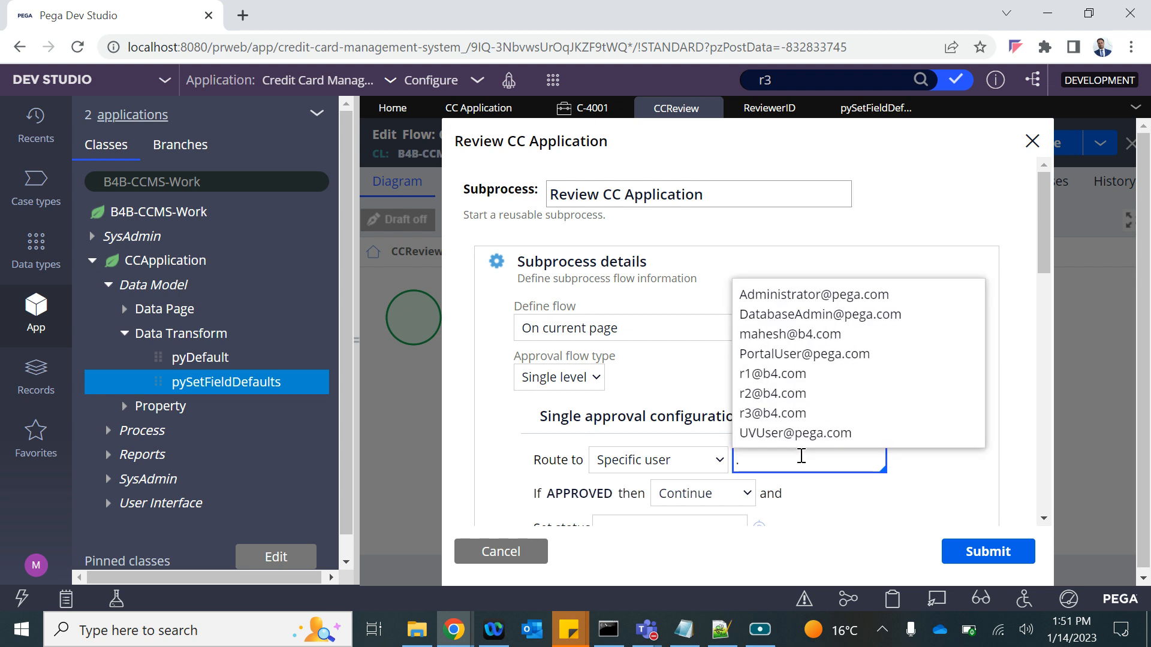
Route the step to .ReviewerID, save the CCReview flow, and return to the CC Application case type.
left_click(769, 108)
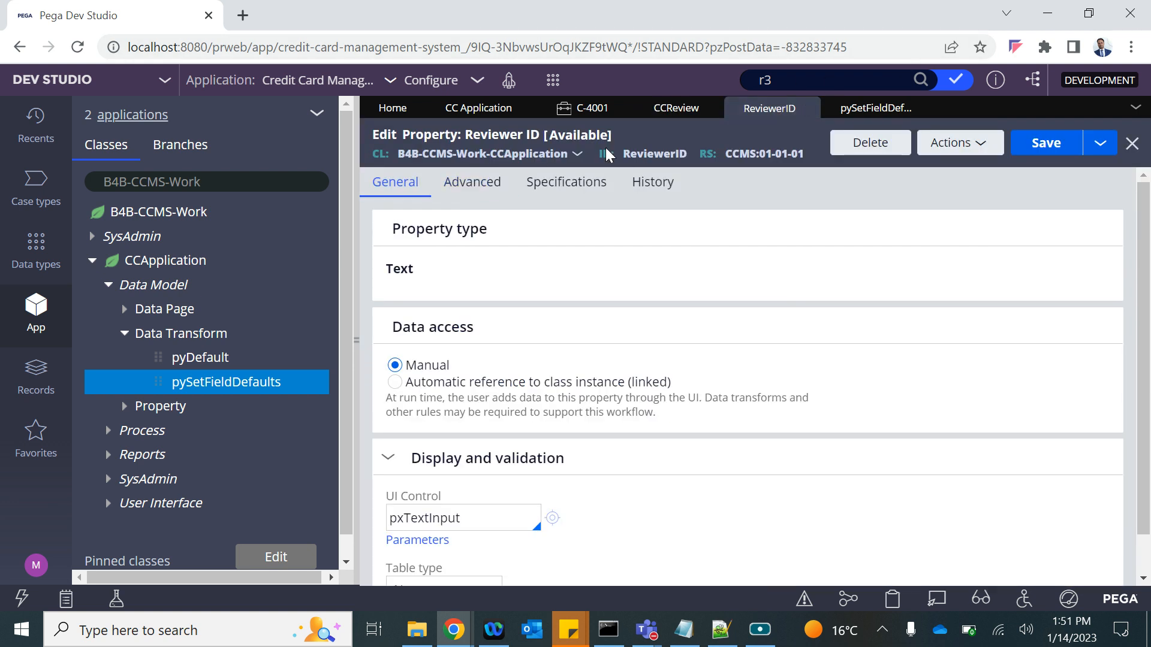
left_click(678, 108)
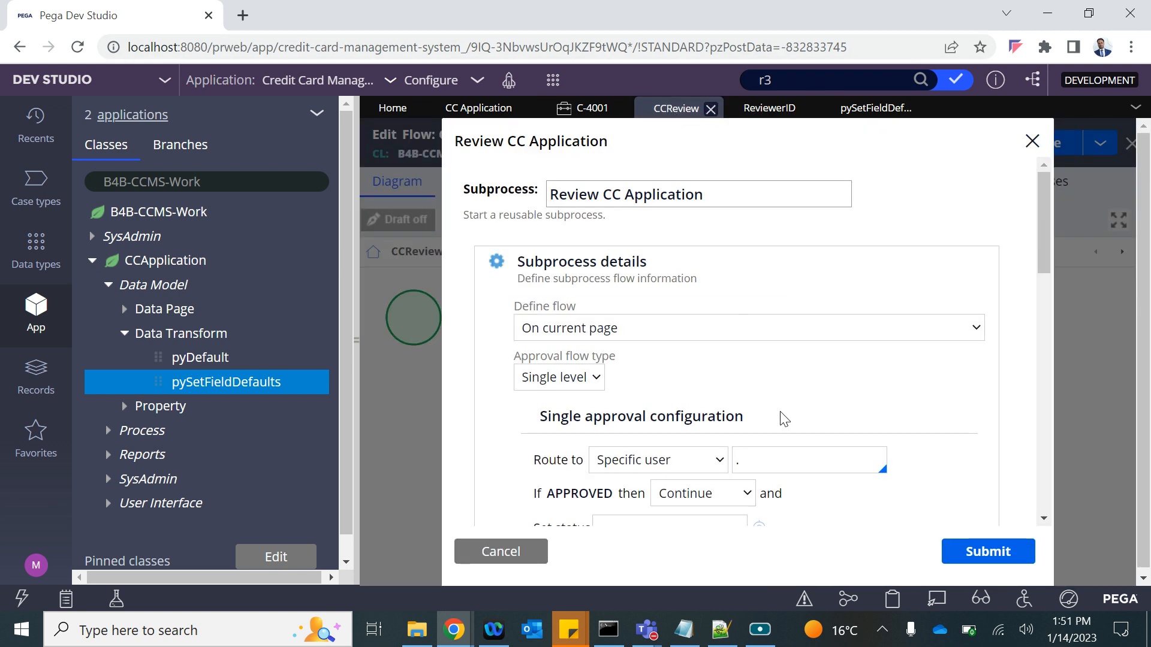
left_click(753, 465)
type("ReviewerID")
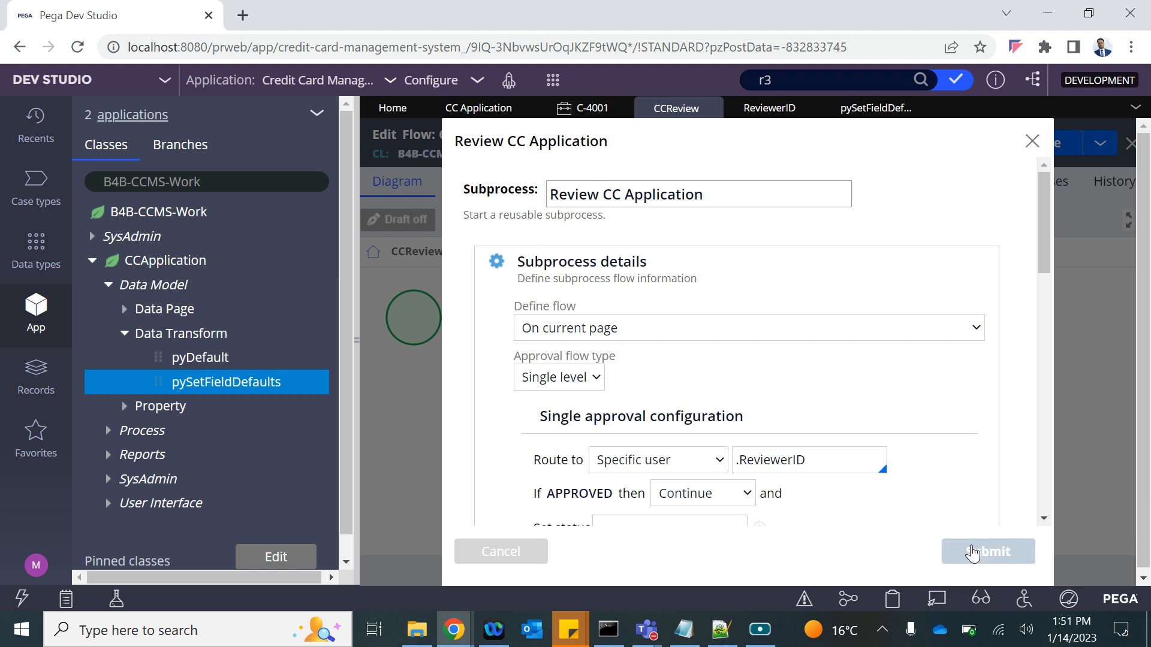
left_click(972, 553)
left_click(1036, 157)
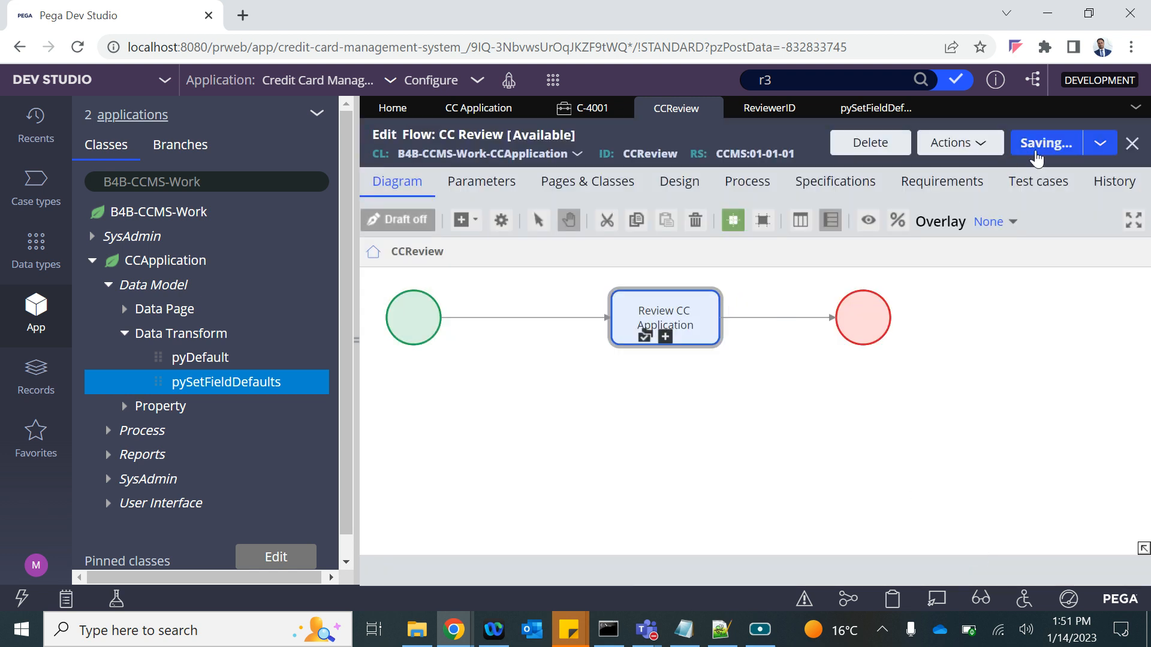
left_click(872, 111)
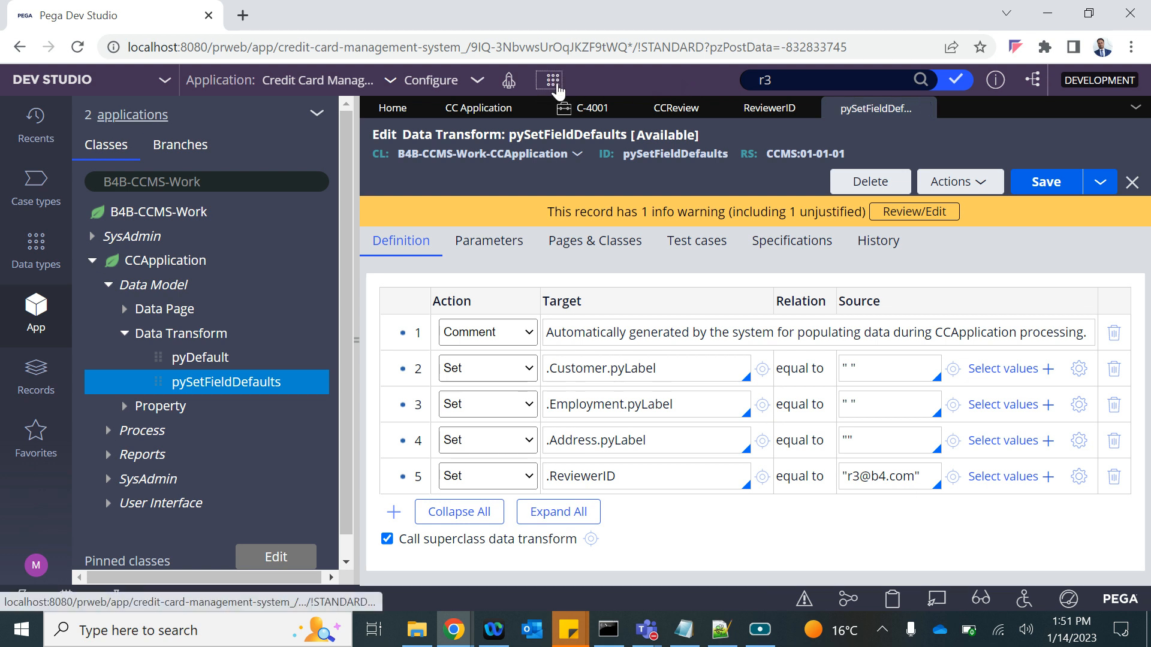
left_click(488, 108)
left_click(857, 137)
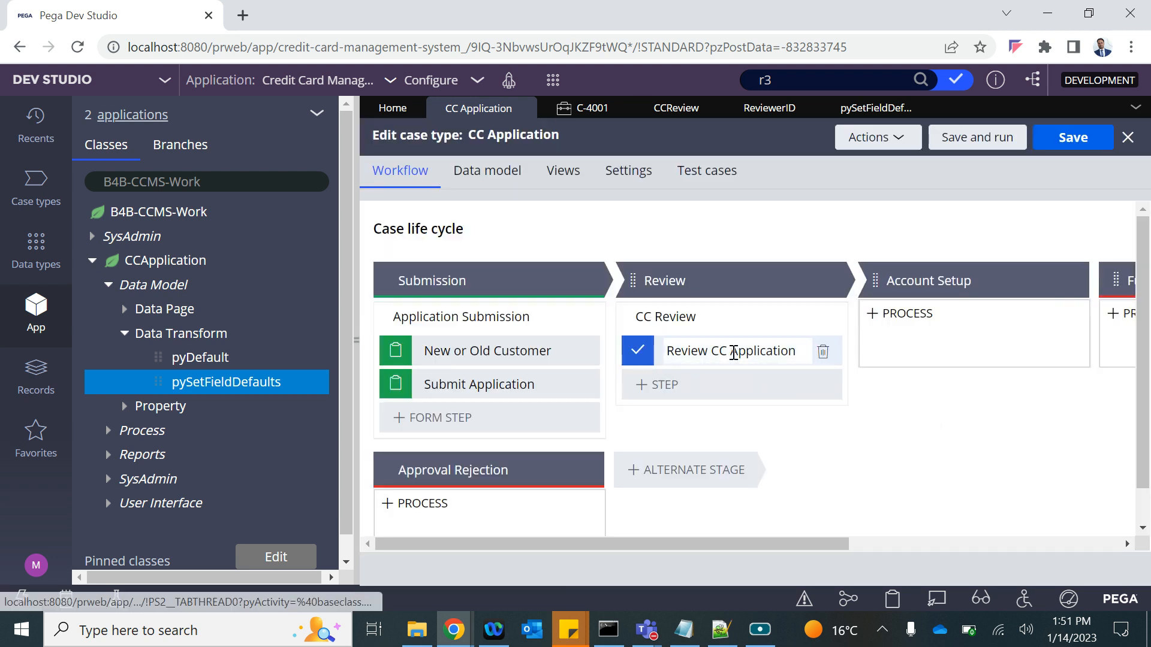
Reopen and refresh the CC Review flow, reapplying the Review CC Application step's .ReviewerID routing.
left_click(734, 352)
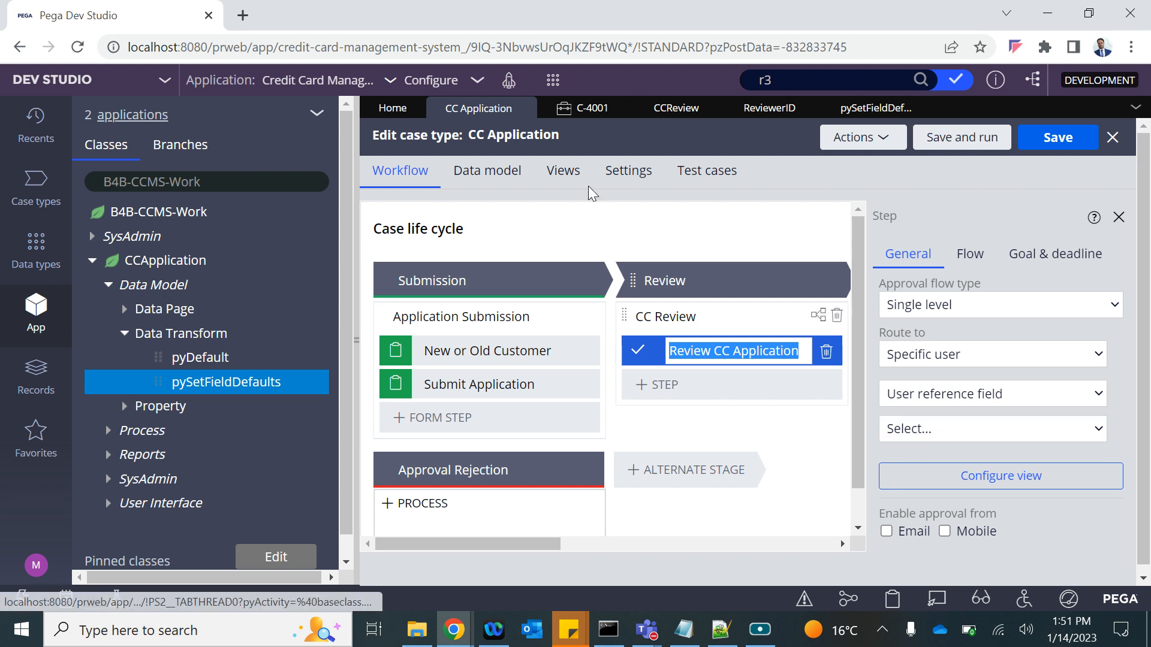
left_click(683, 317)
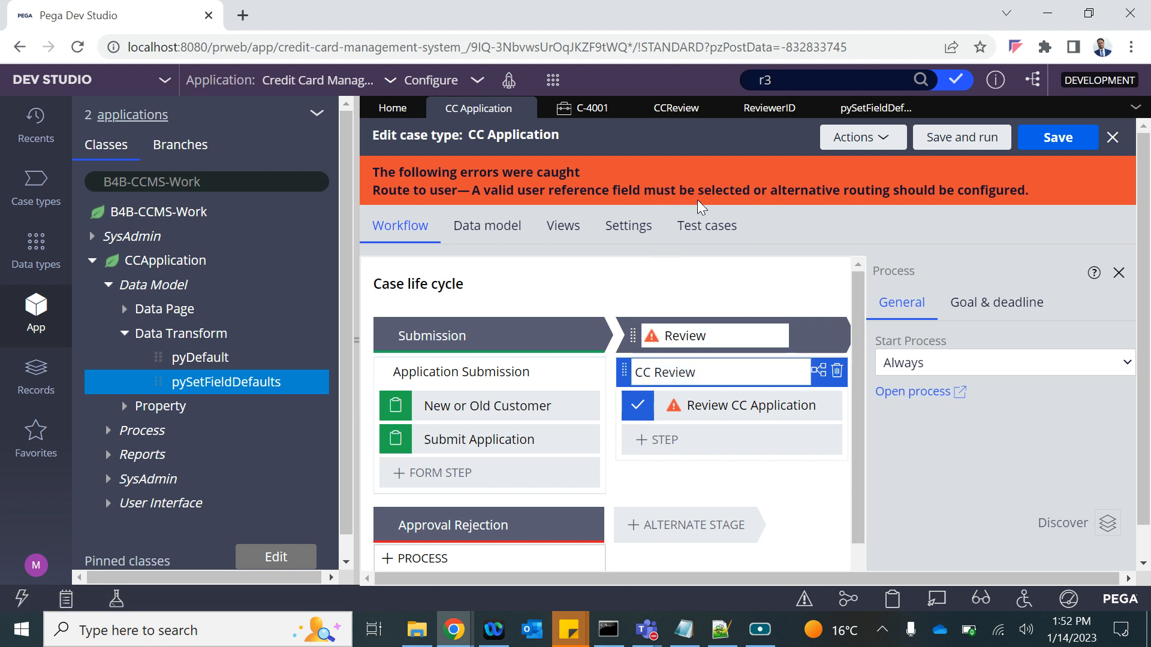
left_click(915, 400)
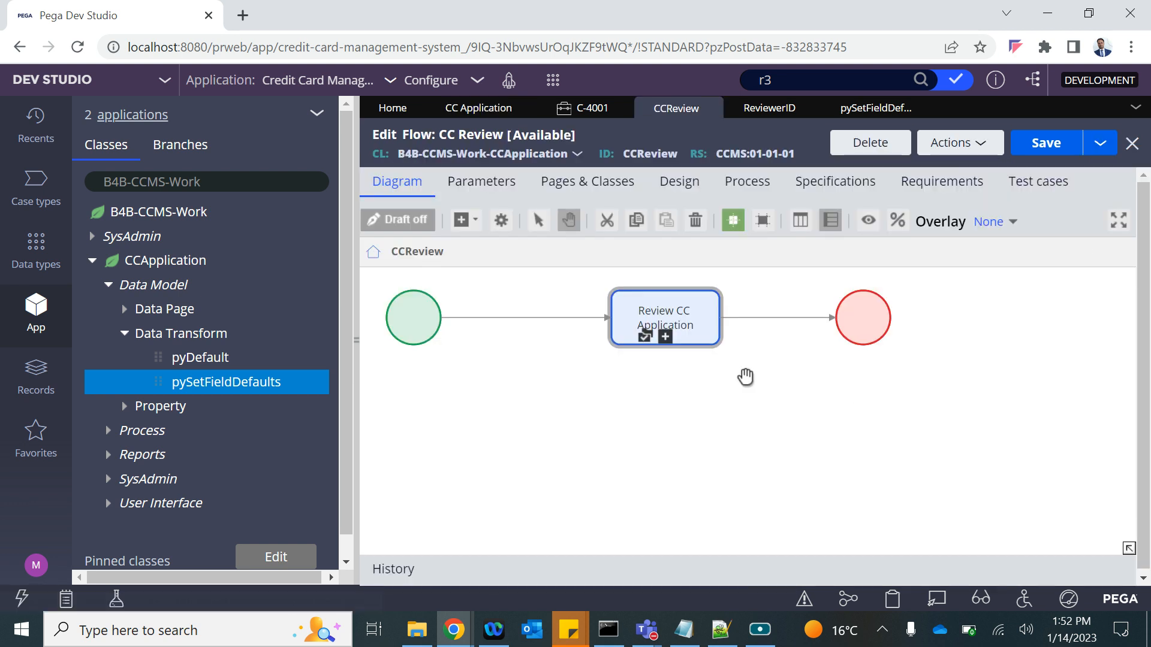
left_click(956, 143)
left_click(899, 193)
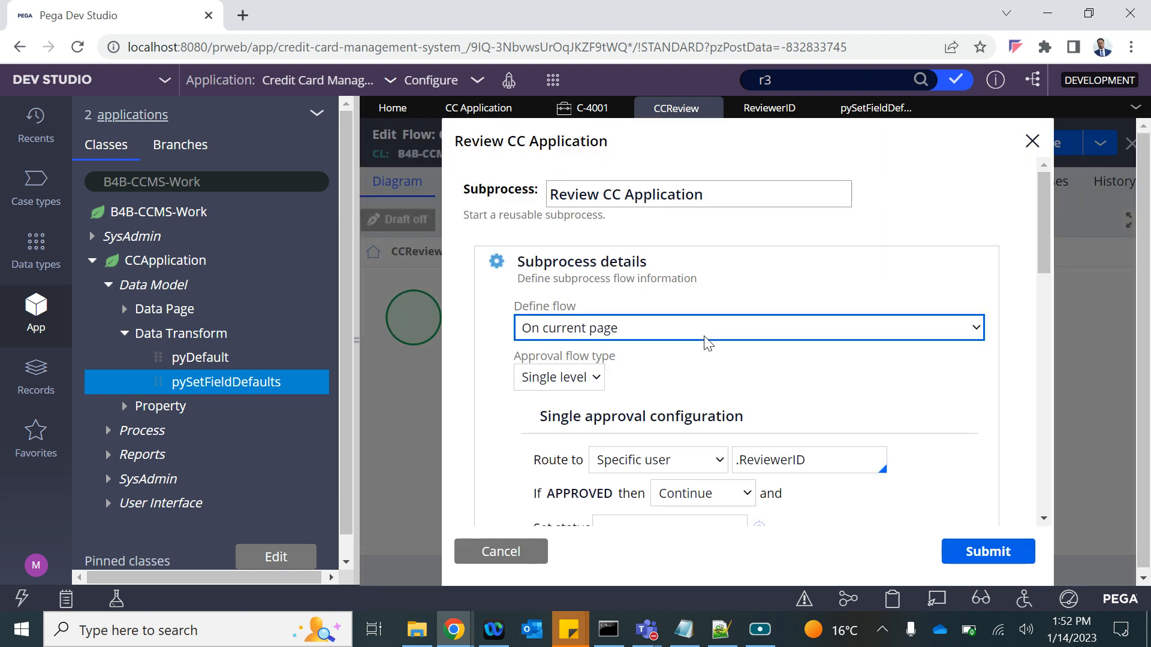
scroll(806, 440, "down", 2)
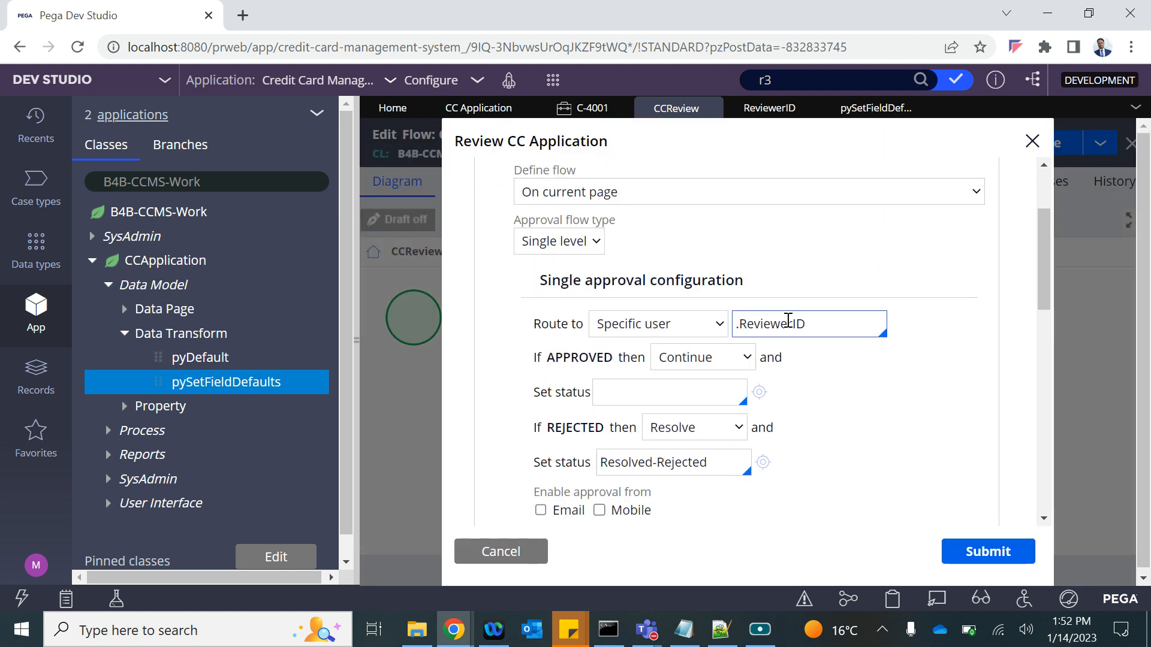
scroll(724, 436, "down", 2)
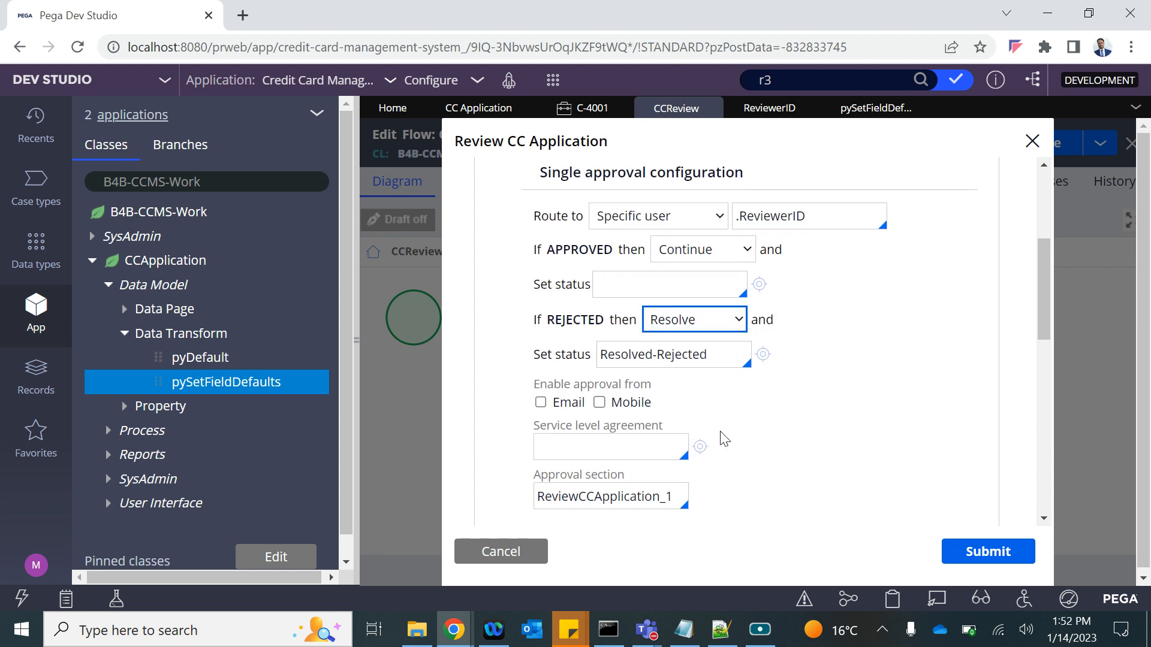
scroll(722, 437, "up", 4)
left_click(1032, 141)
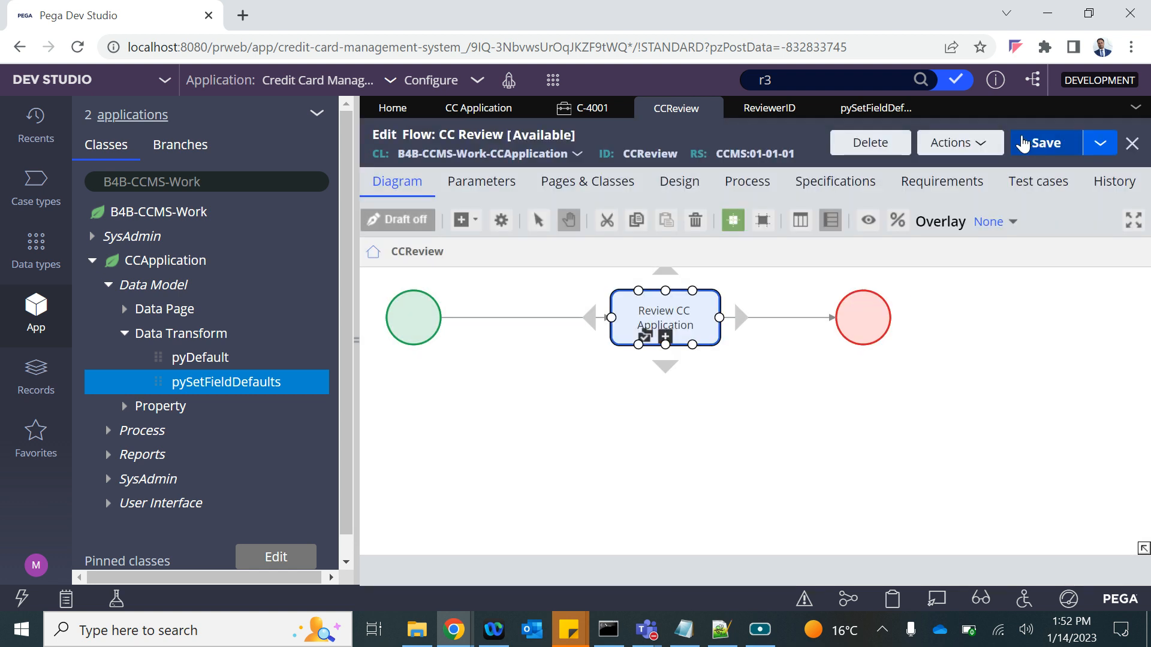
left_click(555, 82)
Create and submit test case C-4002, confirming Get Approval is assigned to reviewer r3.
mouse_move(570, 97)
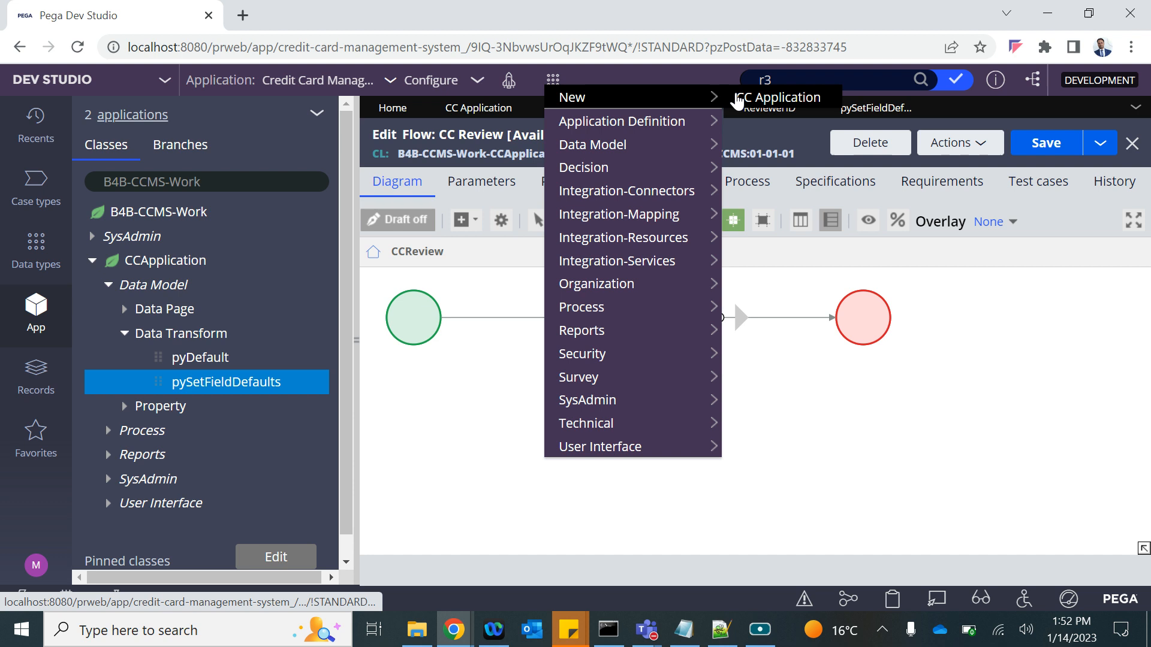
left_click(755, 94)
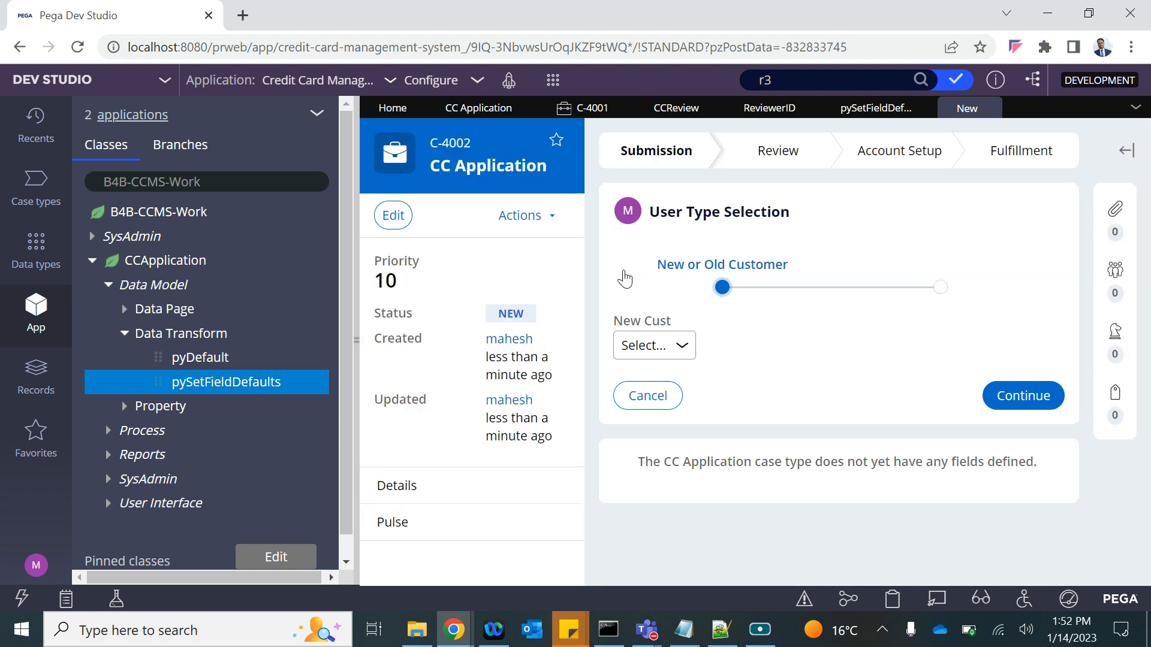
left_click(642, 358)
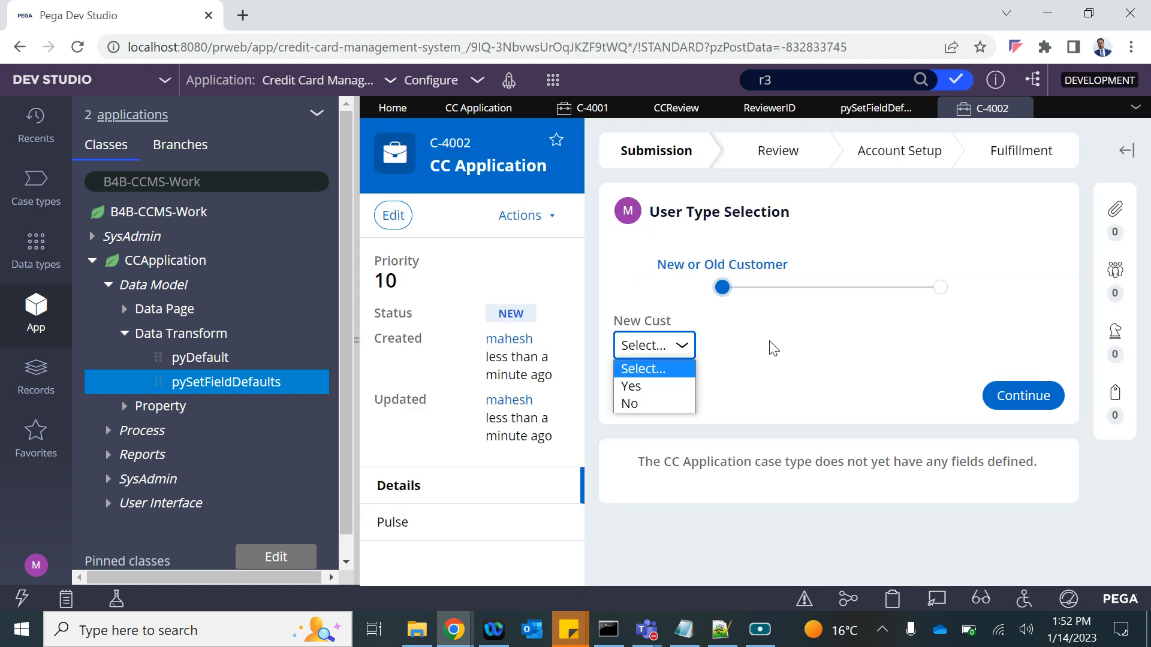
left_click(1031, 398)
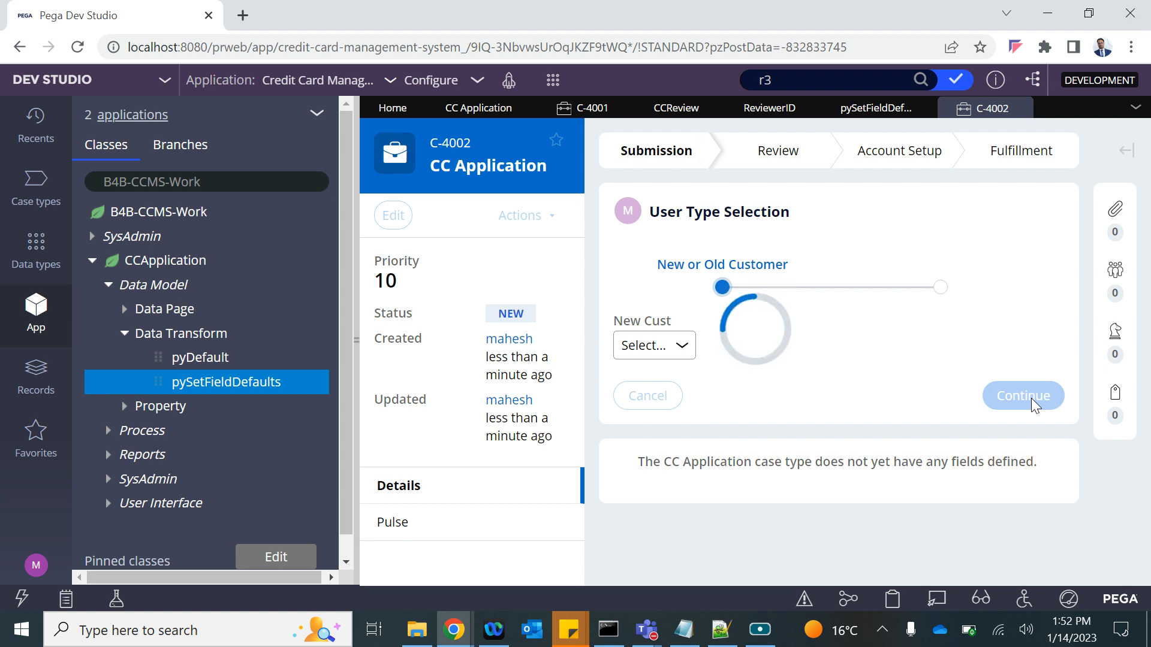
scroll(994, 437, "down", 15)
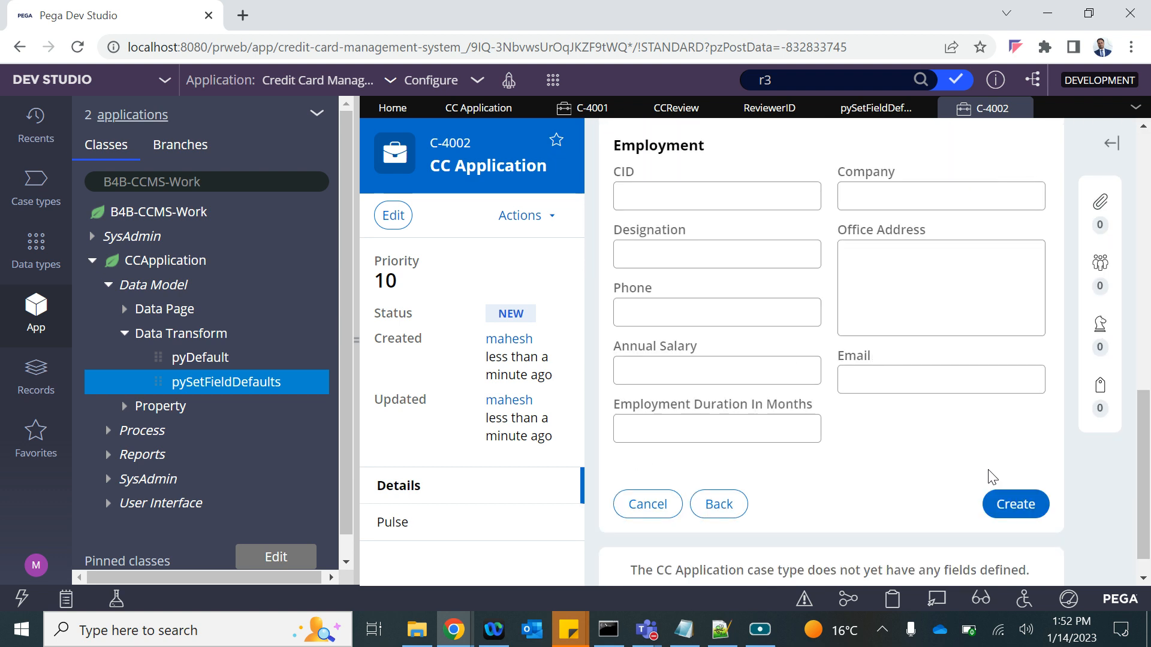
left_click(1015, 472)
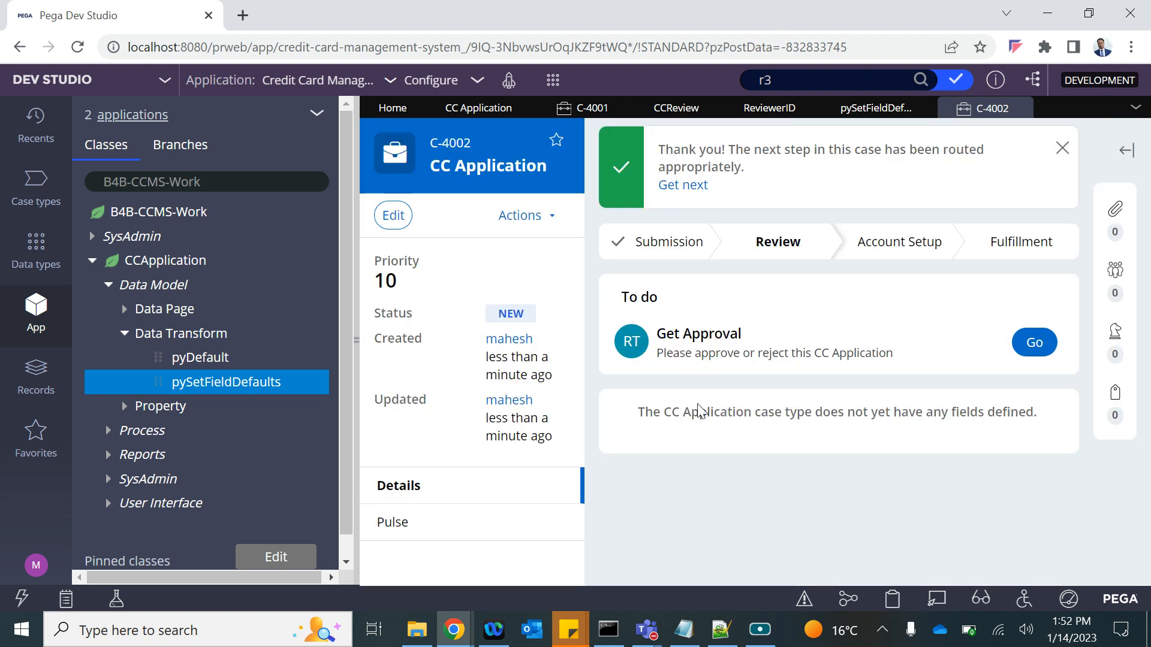
mouse_move(626, 347)
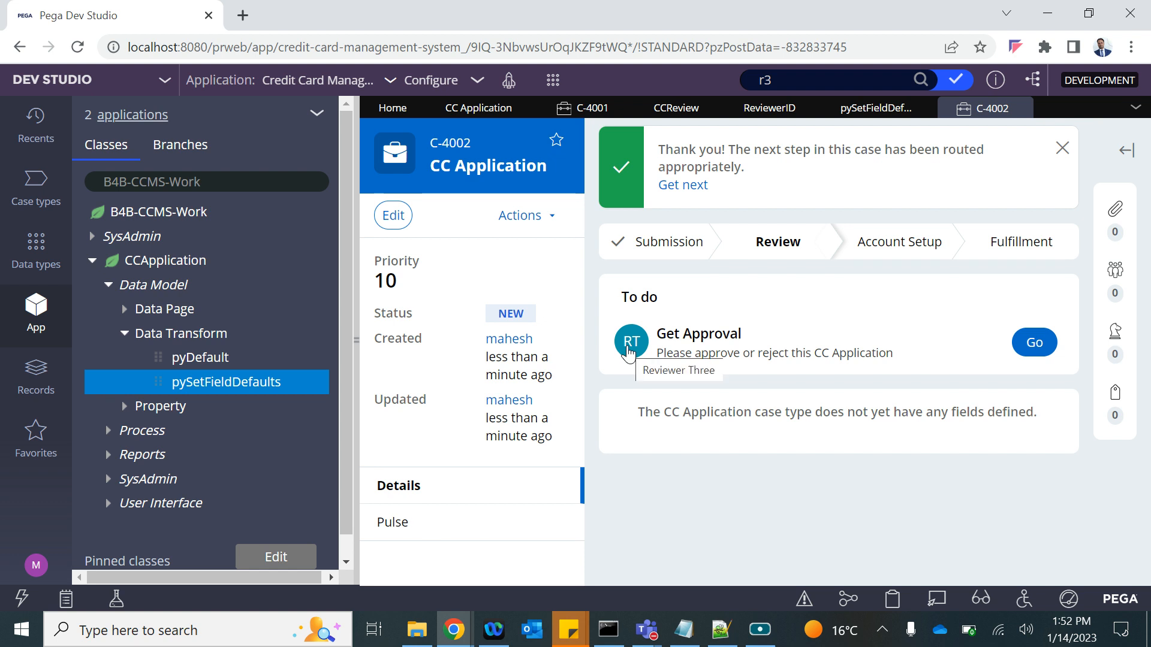
left_click(478, 109)
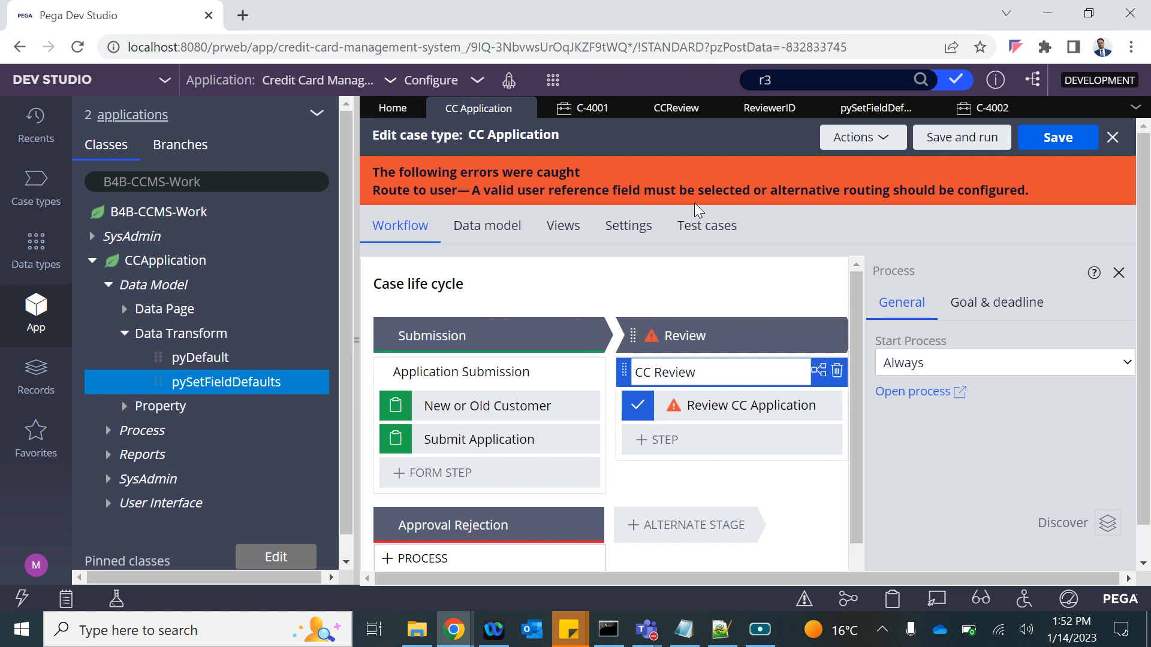
Refresh the CC Application case type to clear the routing error and open the Application Submission flow.
left_click(859, 138)
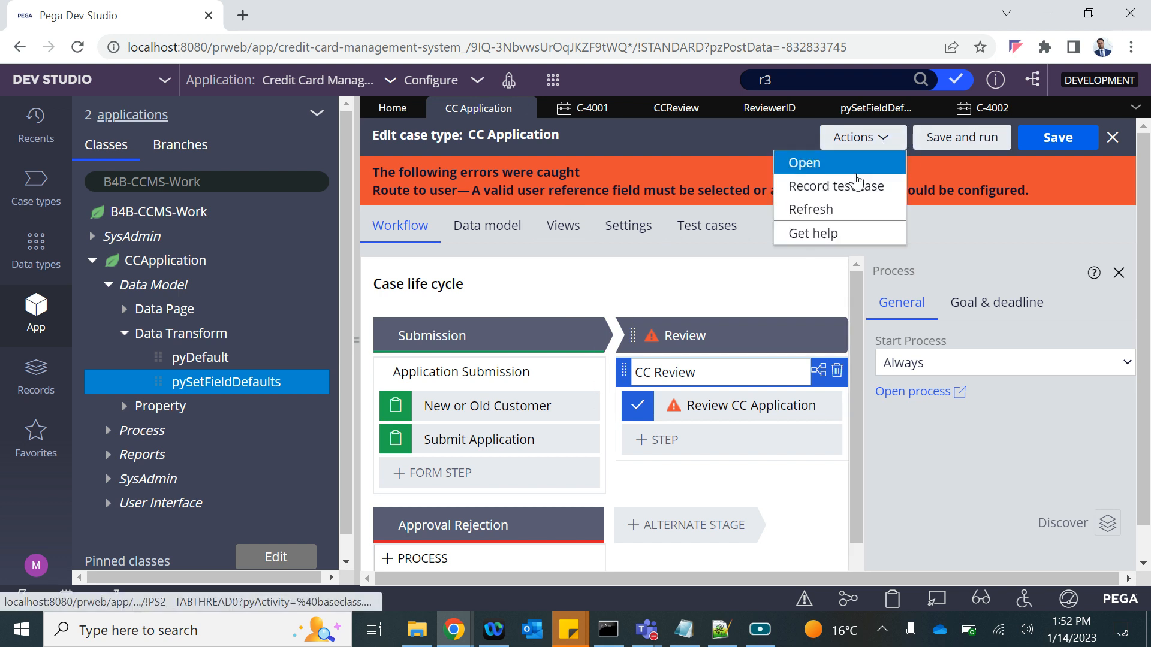
left_click(826, 210)
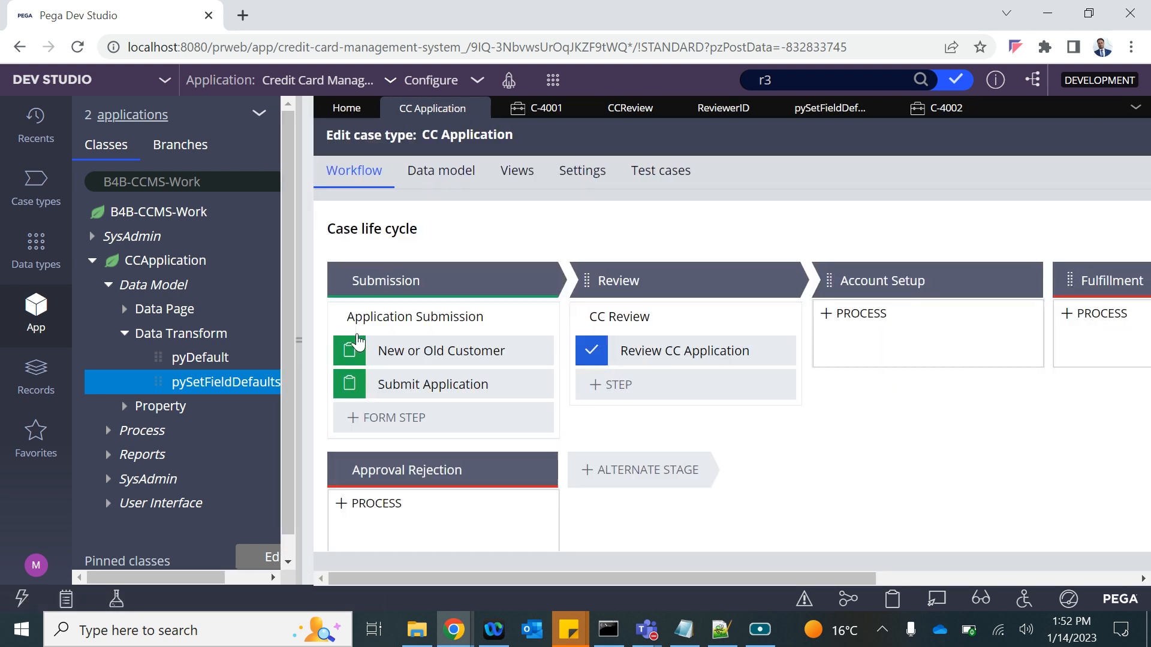
left_click(356, 334)
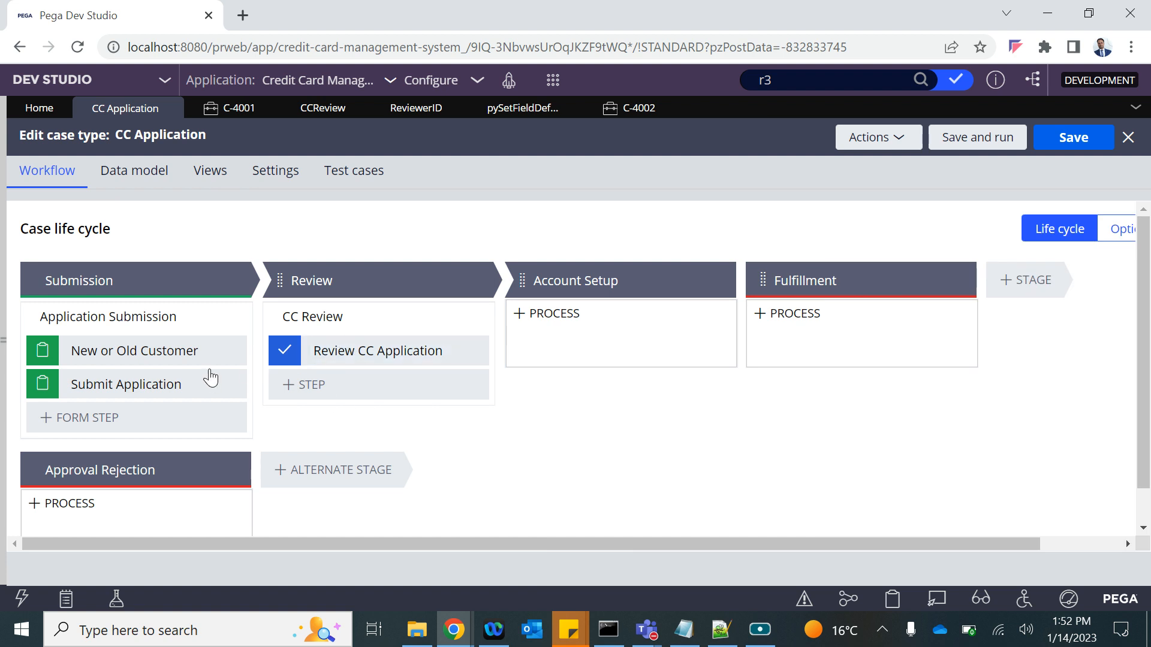
left_click(127, 352)
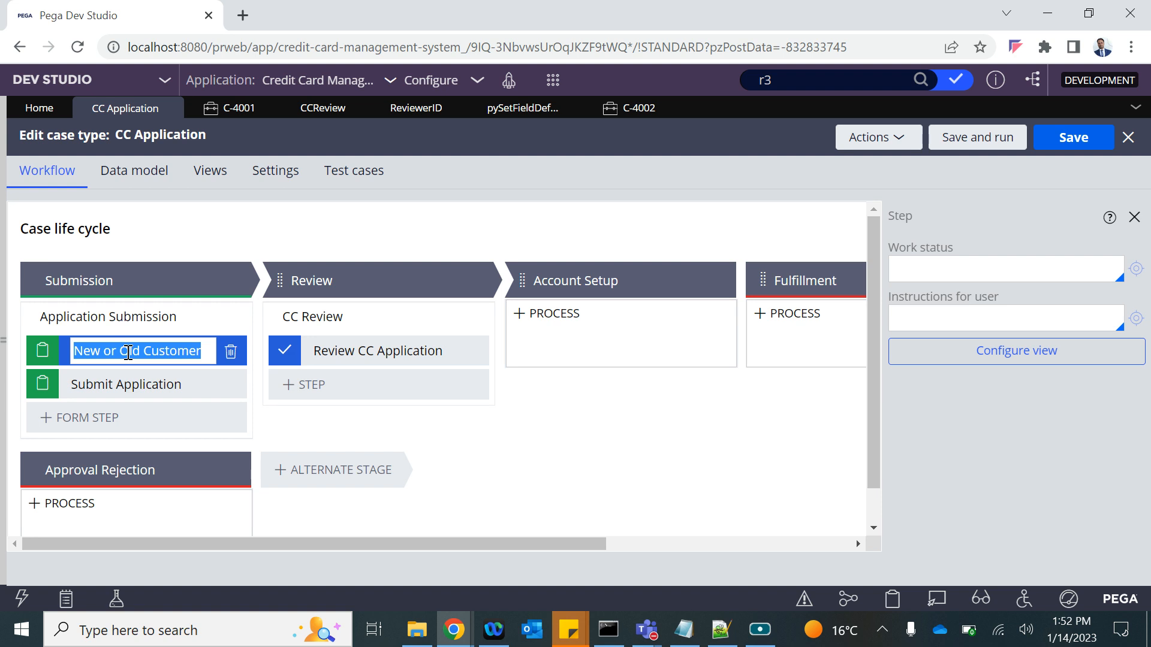
left_click(133, 317)
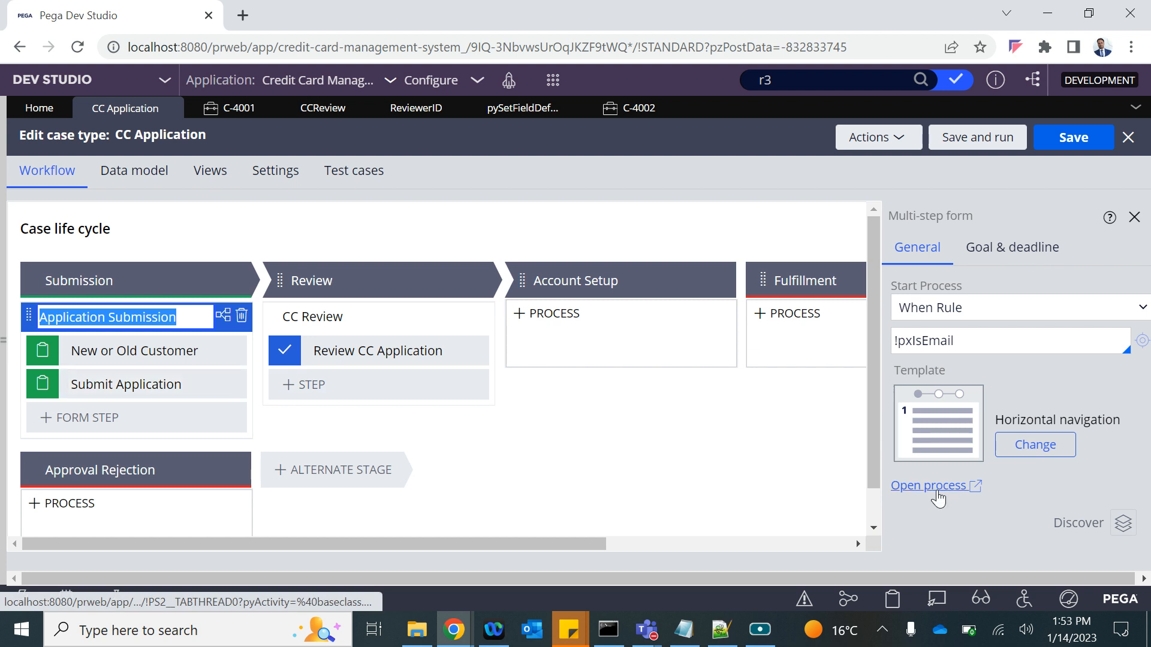
left_click(938, 491)
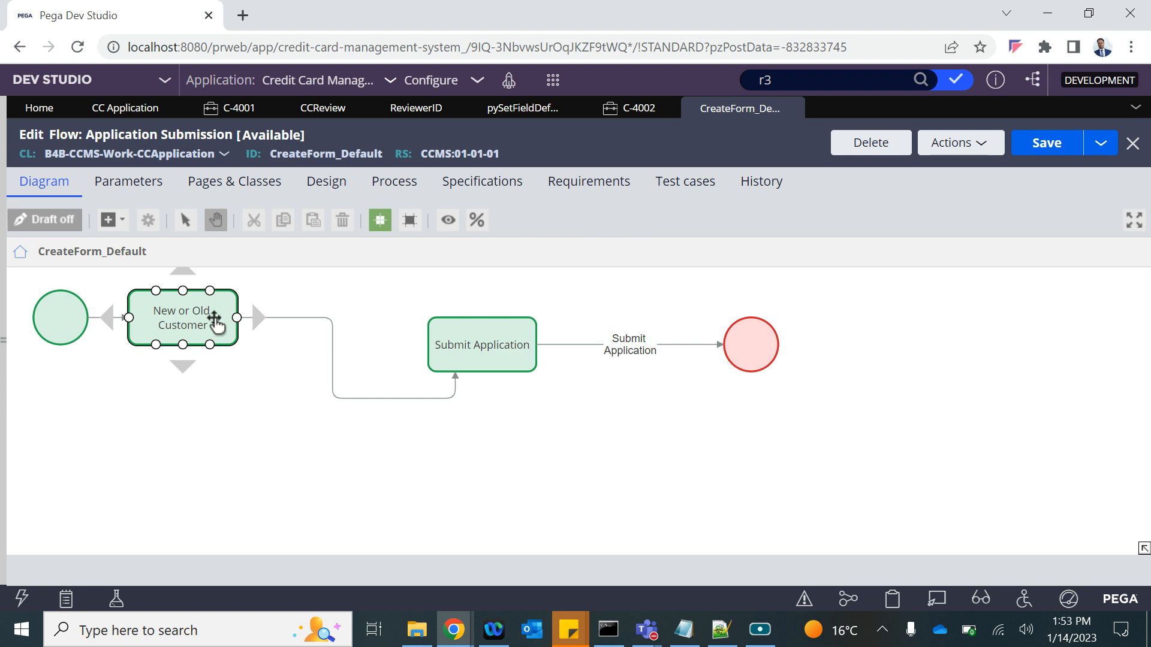
Open the User Type Selection flow action behind the New or Old Customer shape and show its Action settings.
right_click(195, 325)
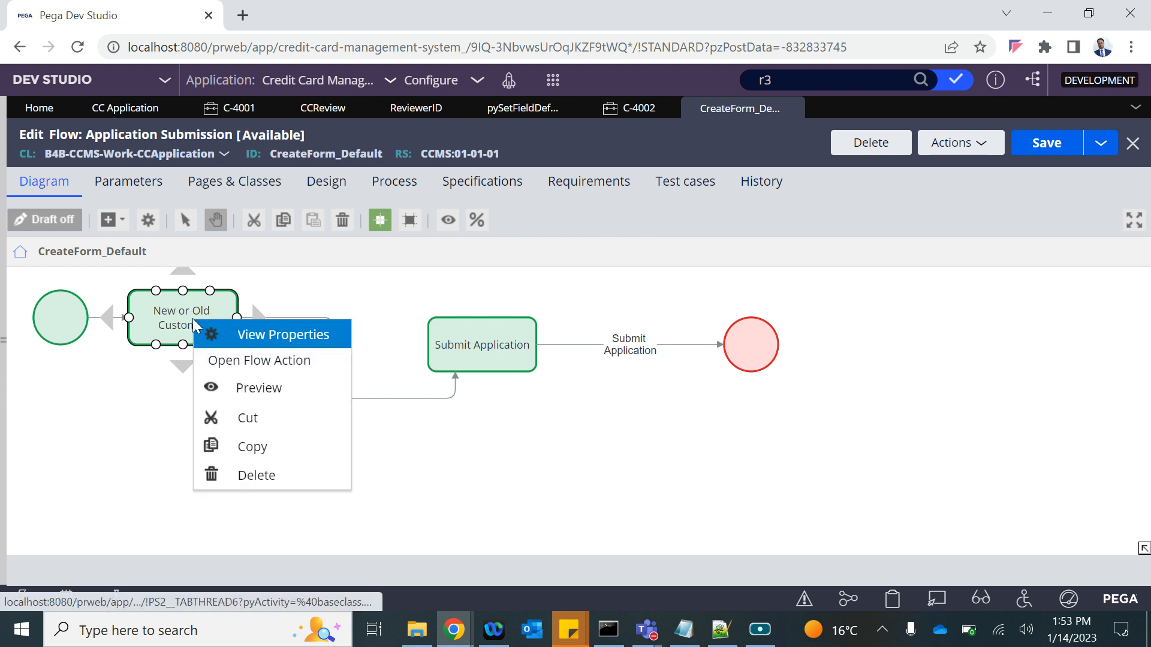
left_click(240, 363)
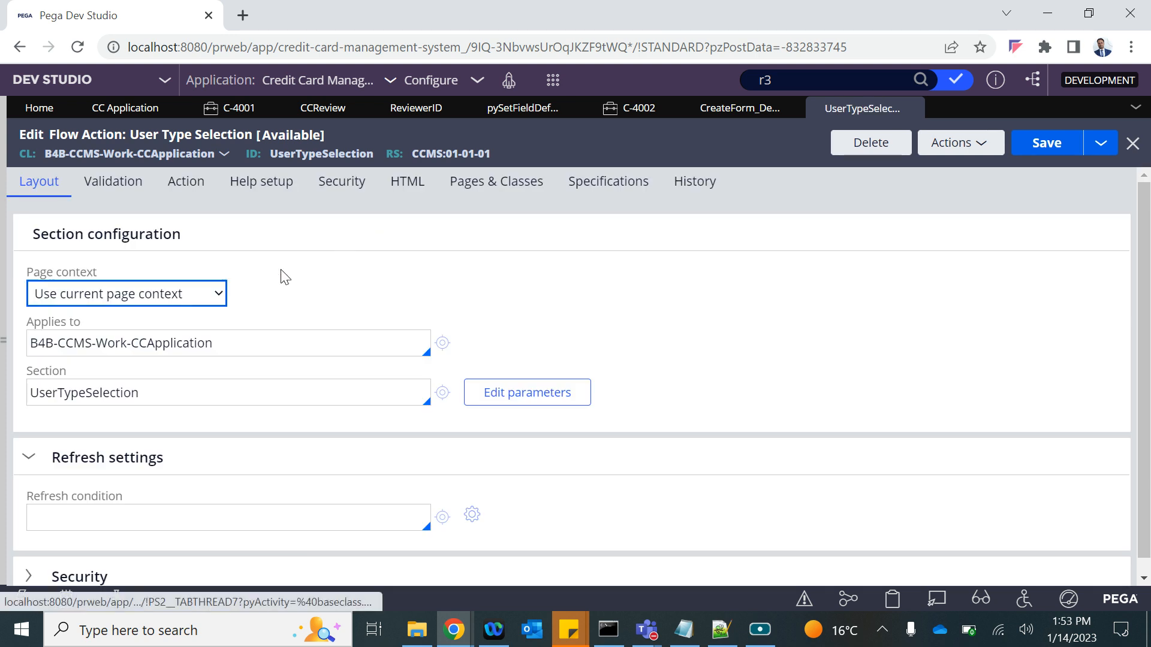
left_click(186, 183)
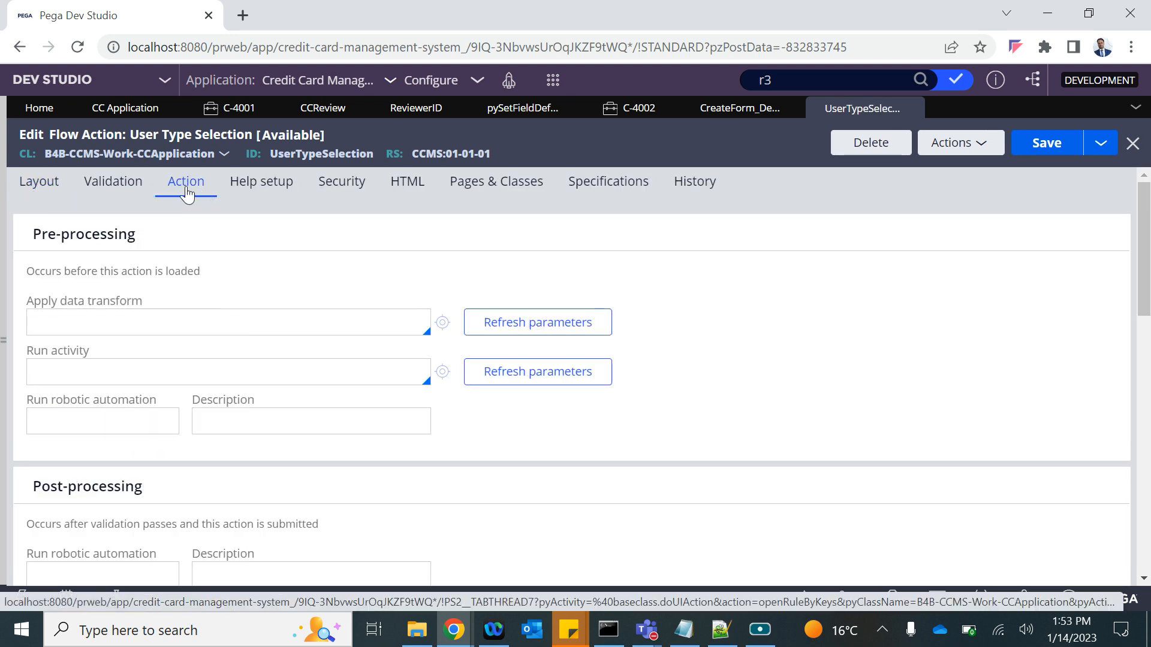
Review the Pre- and Post-processing Apply data transform fields, both still empty.
scroll(157, 391, "down", 1)
scroll(157, 391, "up", 1)
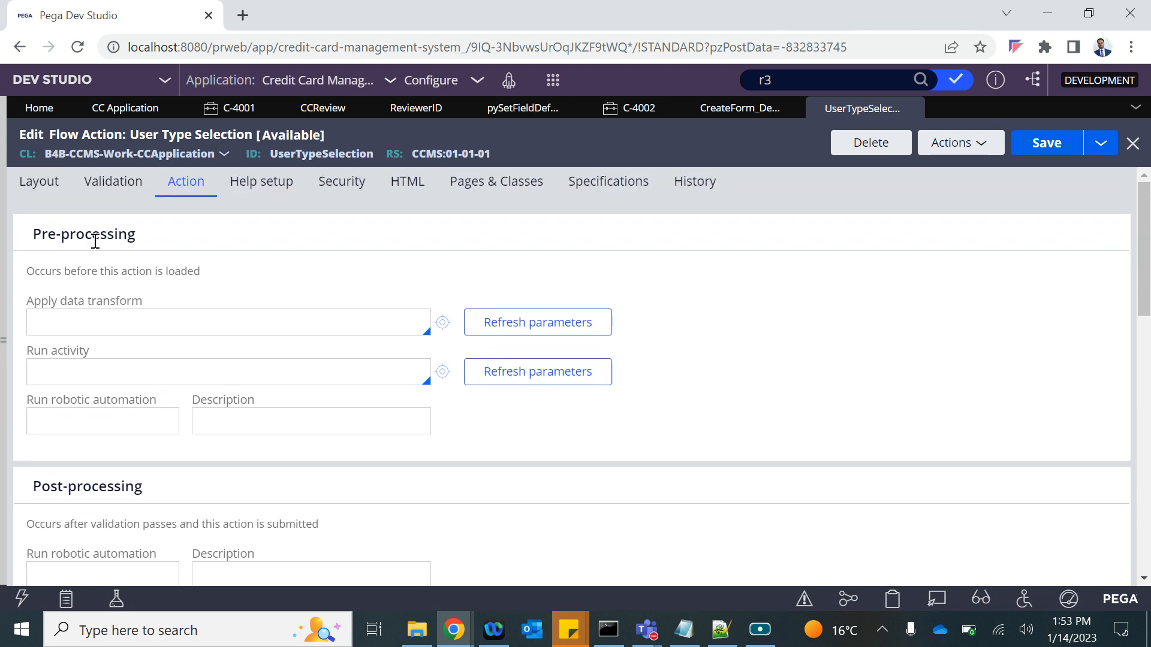
left_click_drag(33, 235, 166, 231)
scroll(166, 231, "down", 4)
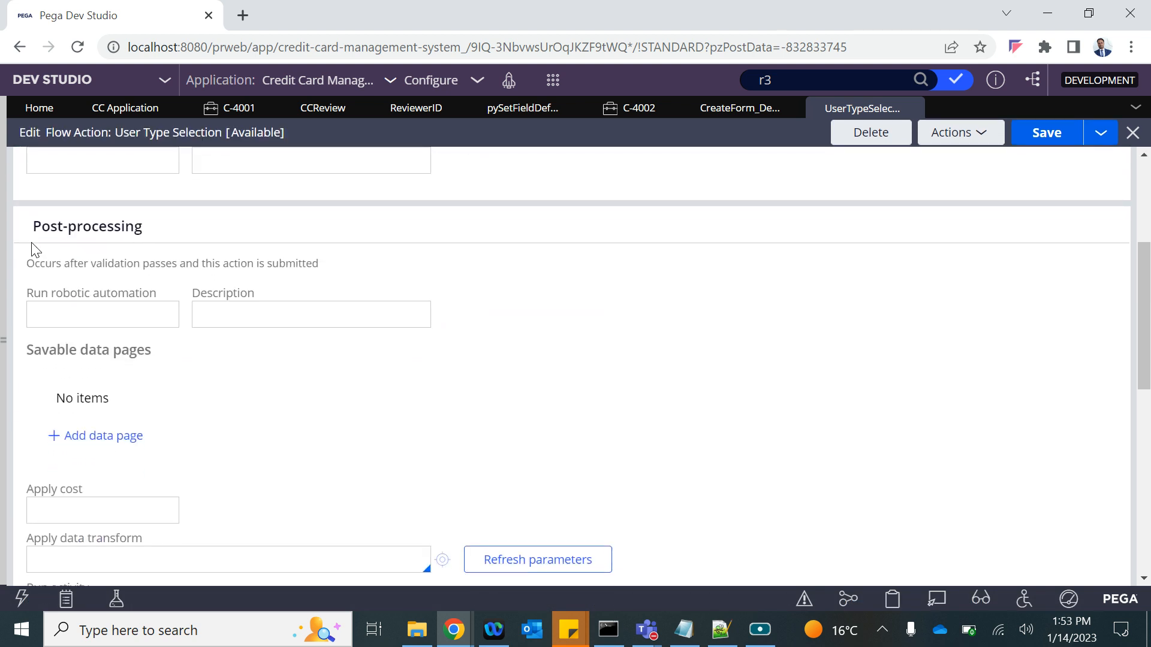
left_click_drag(32, 228, 230, 234)
scroll(252, 235, "up", 4)
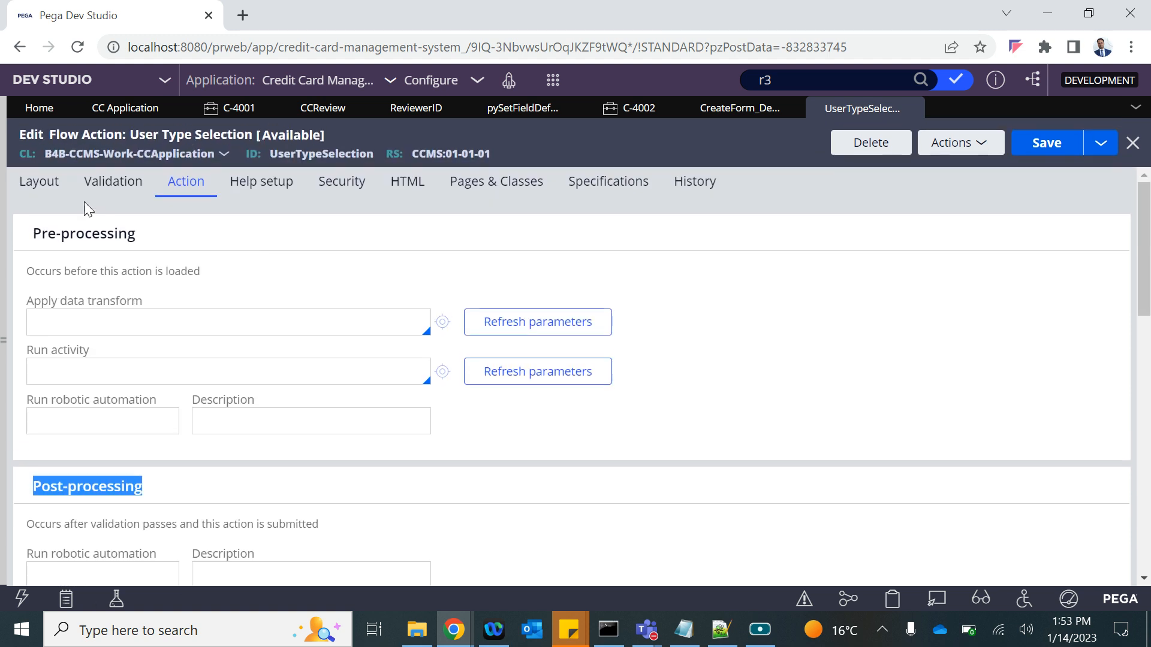
left_click_drag(33, 238, 81, 239)
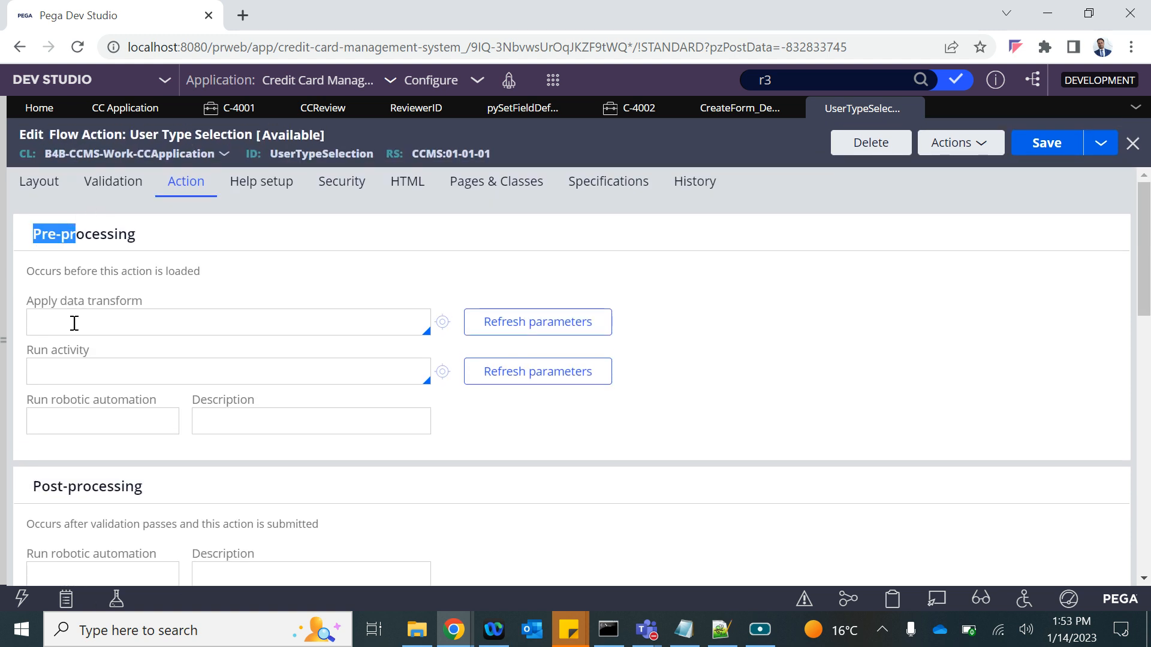
left_click(73, 323)
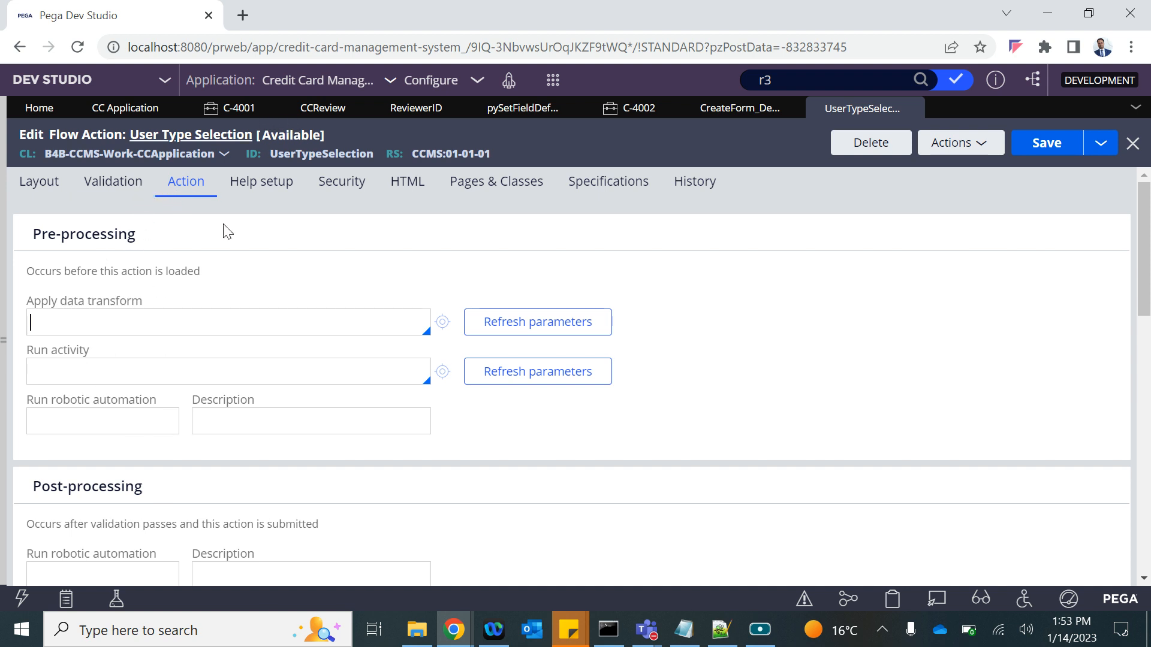
scroll(232, 341, "down", 3)
left_click(105, 375)
scroll(204, 445, "down", 2)
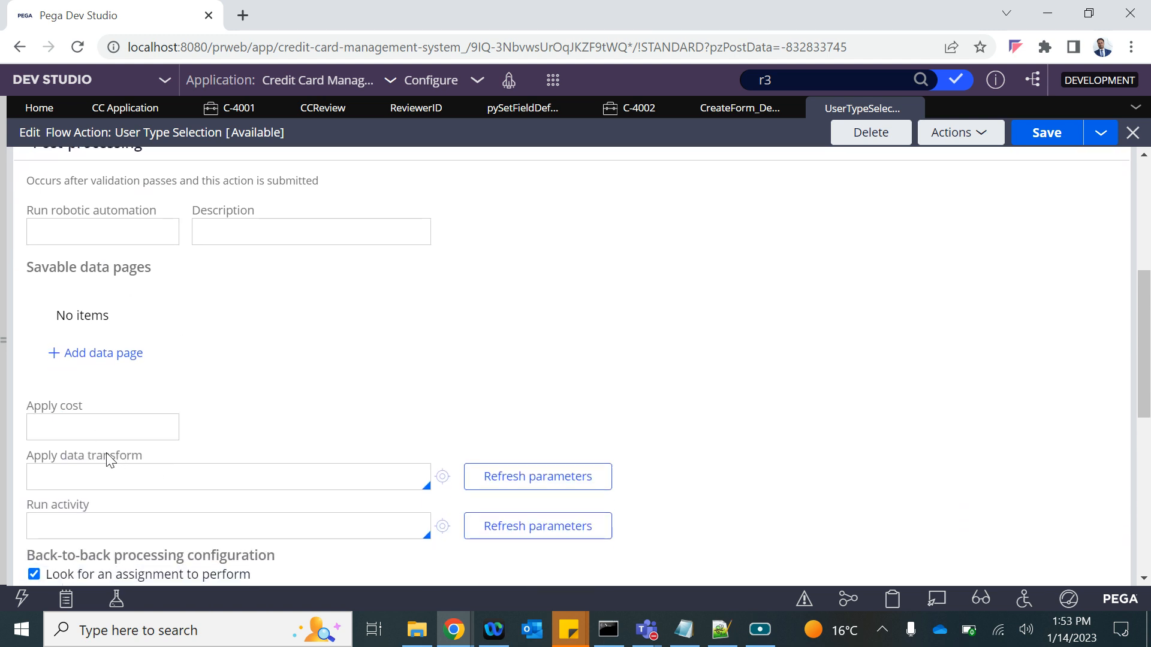
left_click(553, 81)
Start test case C-4003 with New Cust set to Yes, then return to the Application Submission flow.
mouse_move(571, 97)
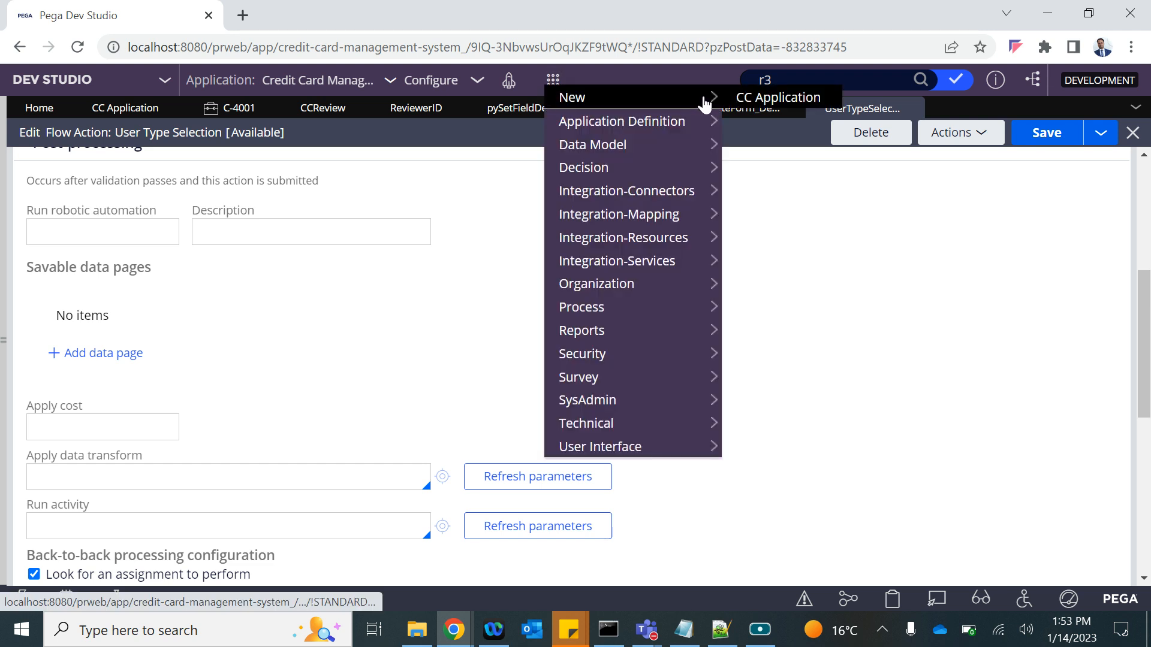
left_click(748, 97)
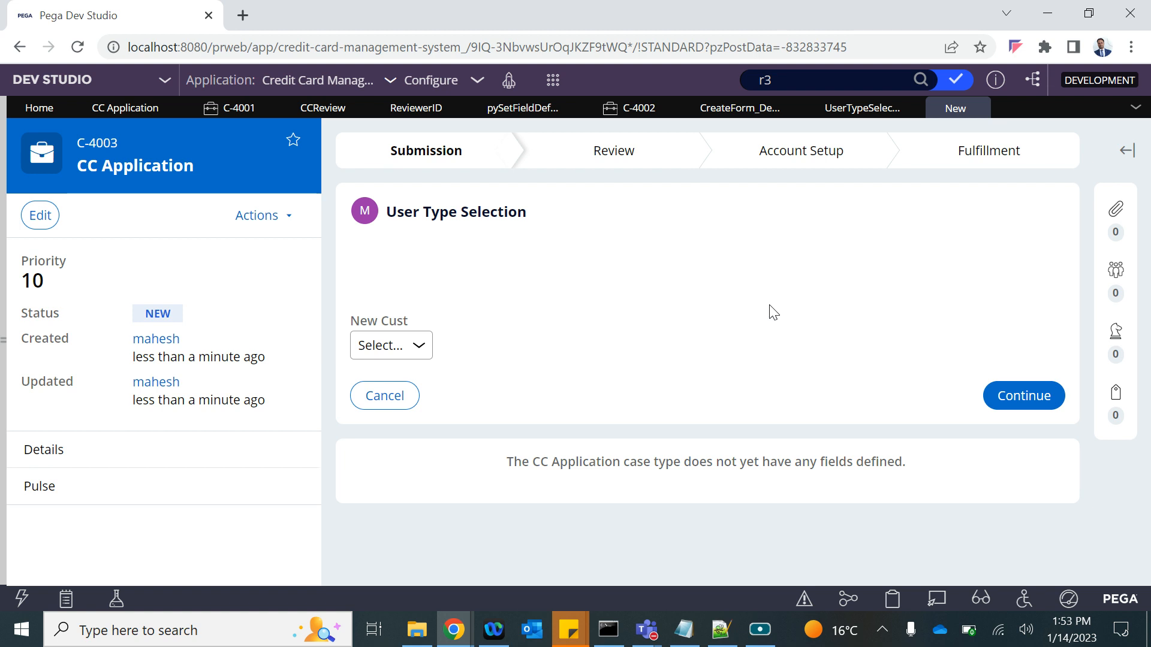
left_click(410, 345)
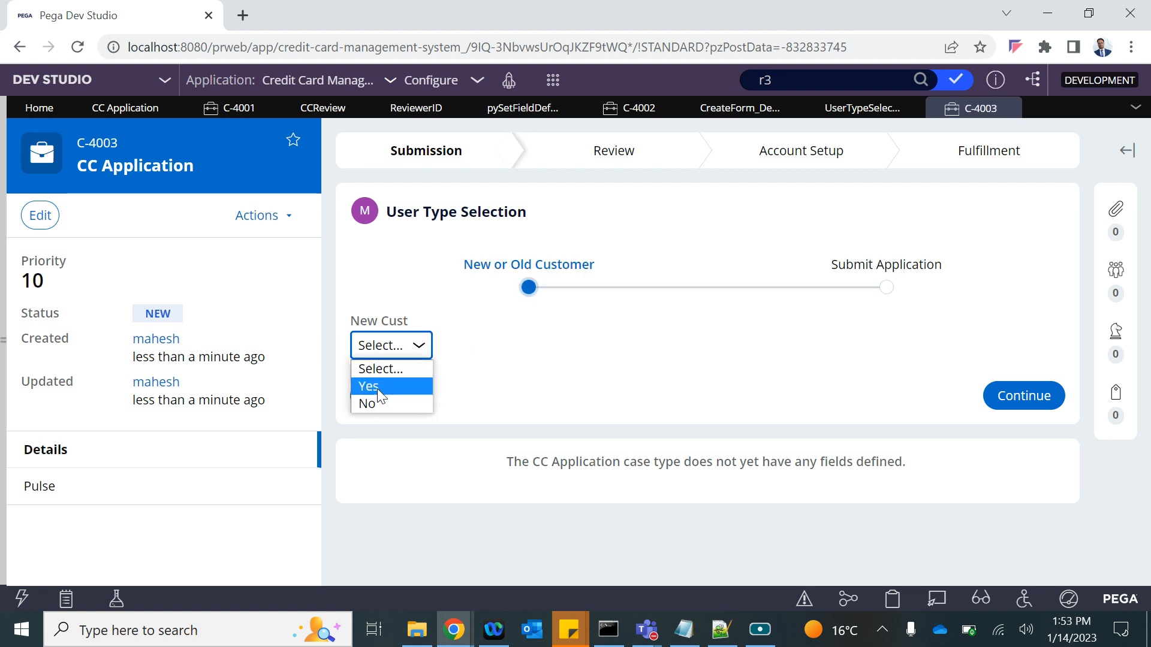
left_click(377, 390)
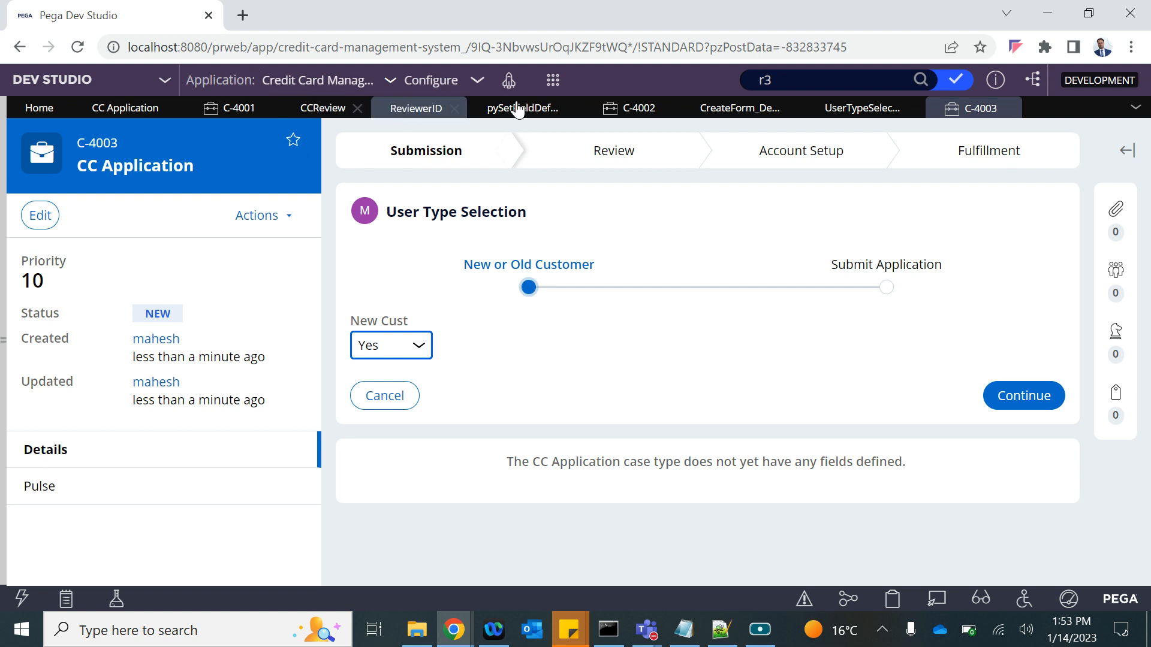
left_click(760, 114)
left_click(169, 318)
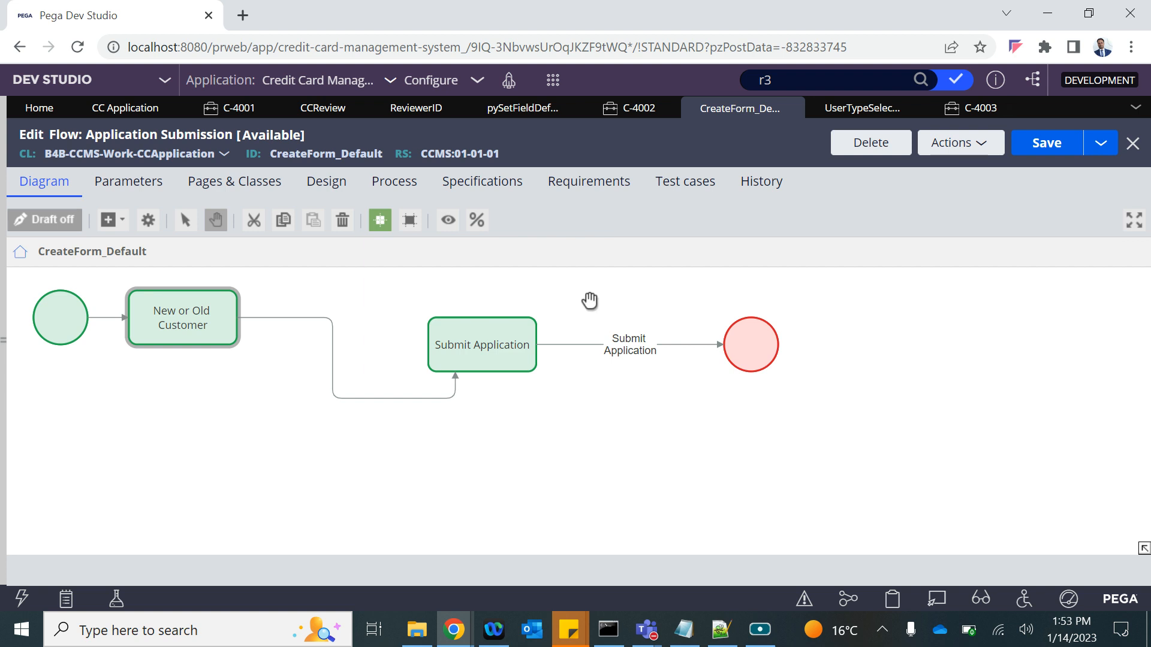
Enter DetermineReviewer as User Type Selection's post-processing data transform and start creating it.
left_click(974, 109)
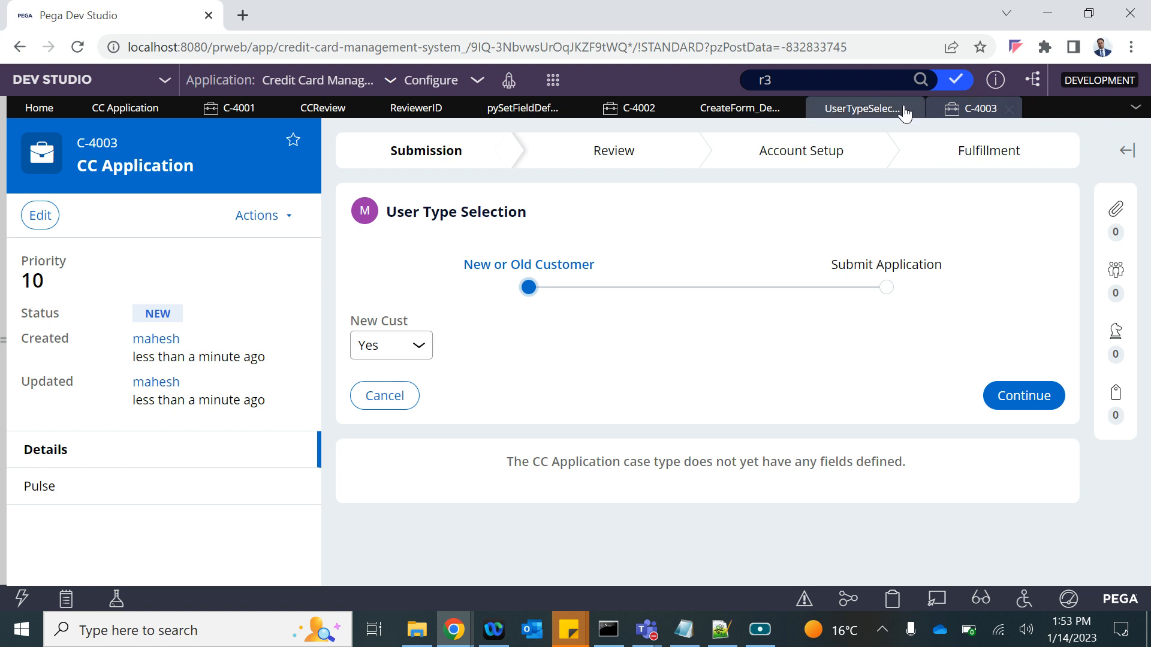
left_click(849, 109)
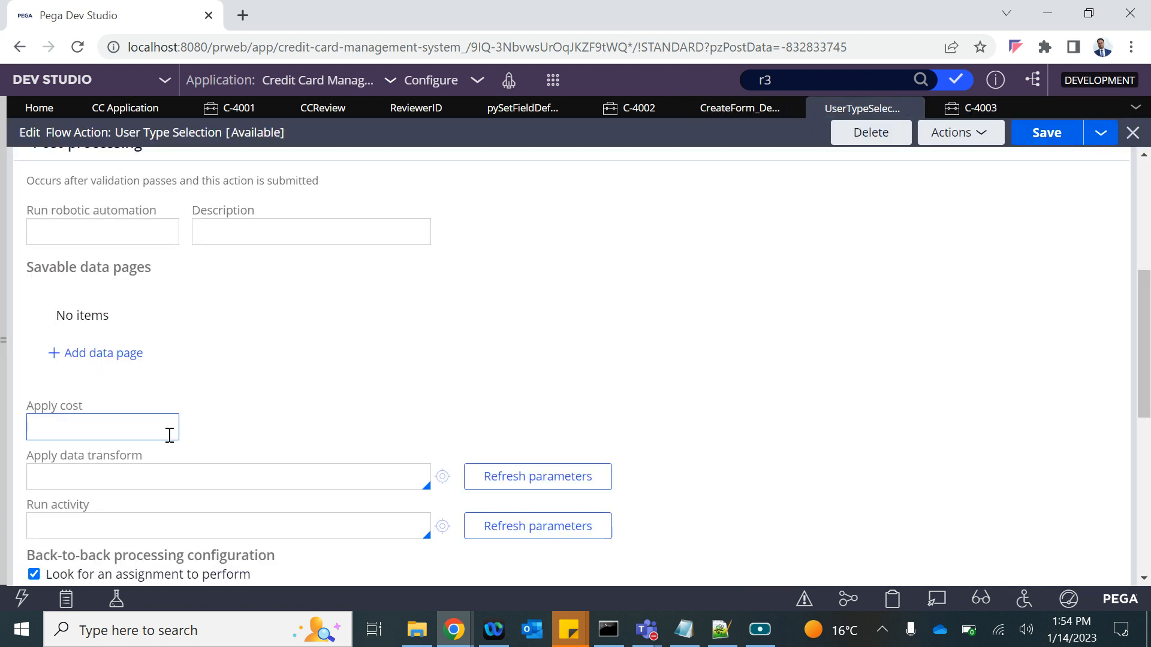
scroll(168, 437, "up", 5)
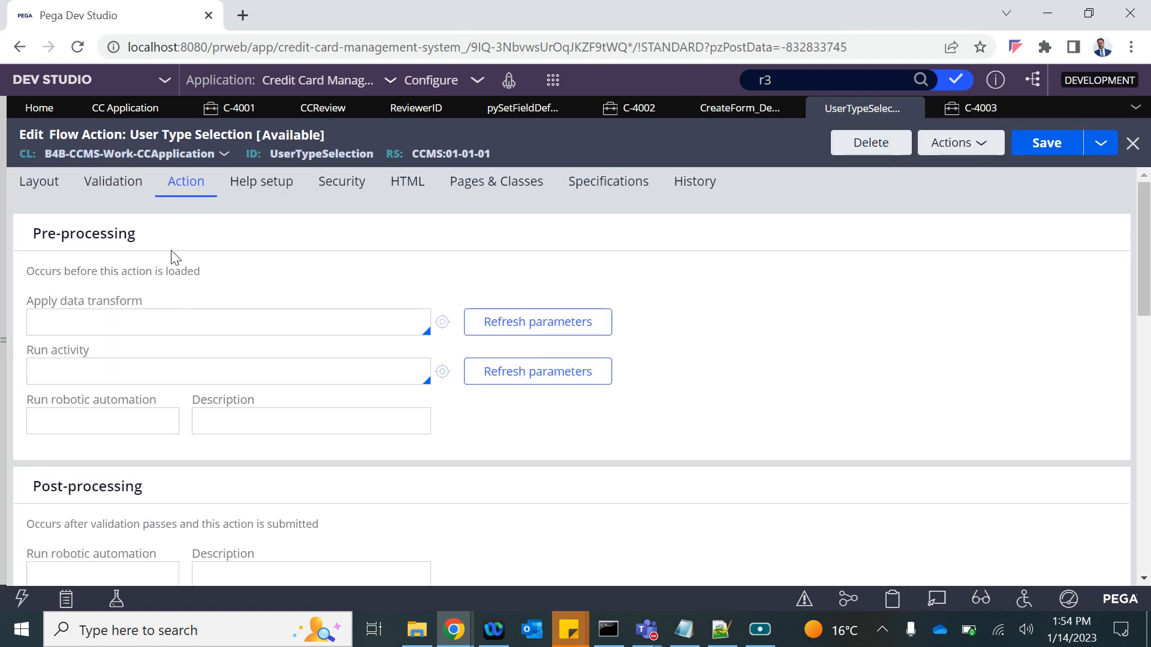
scroll(192, 210, "down", 4)
scroll(202, 403, "down", 2)
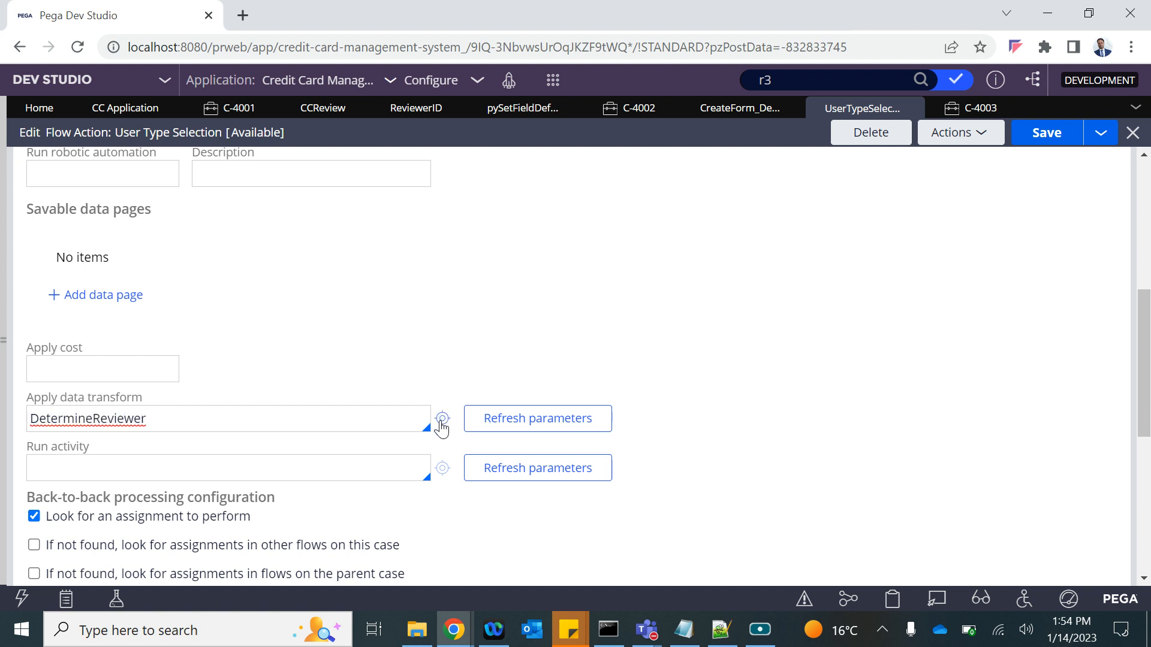
left_click(441, 419)
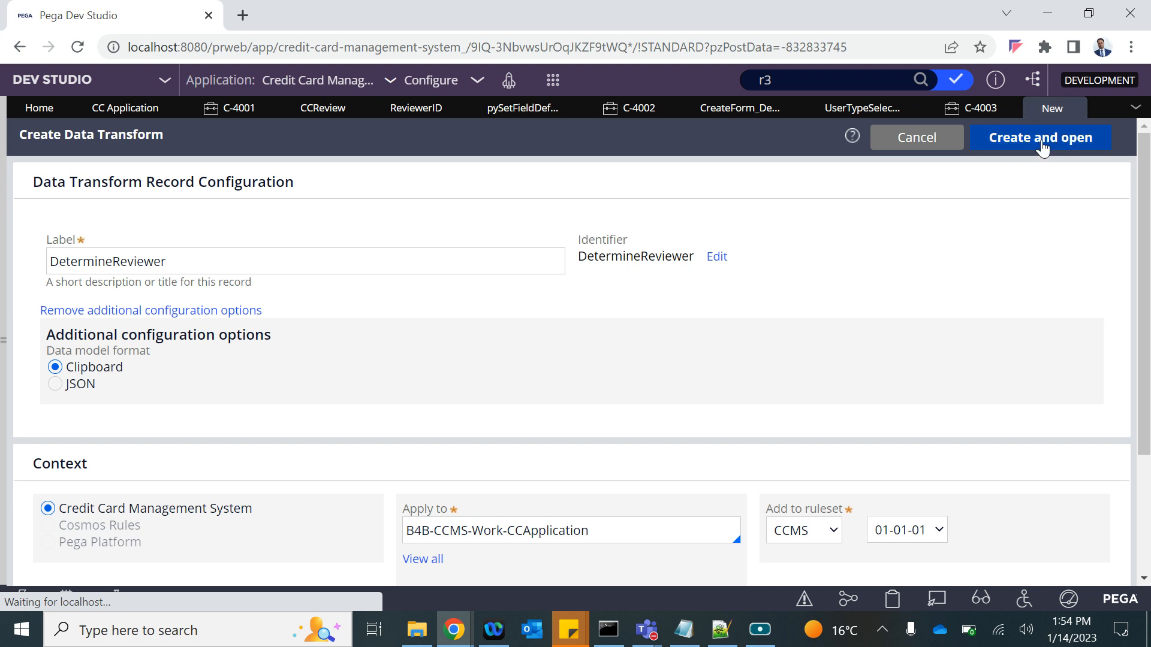
Create the DetermineReviewer transform and make row 1 a When .NewCust=="Yes" condition.
left_click(1042, 139)
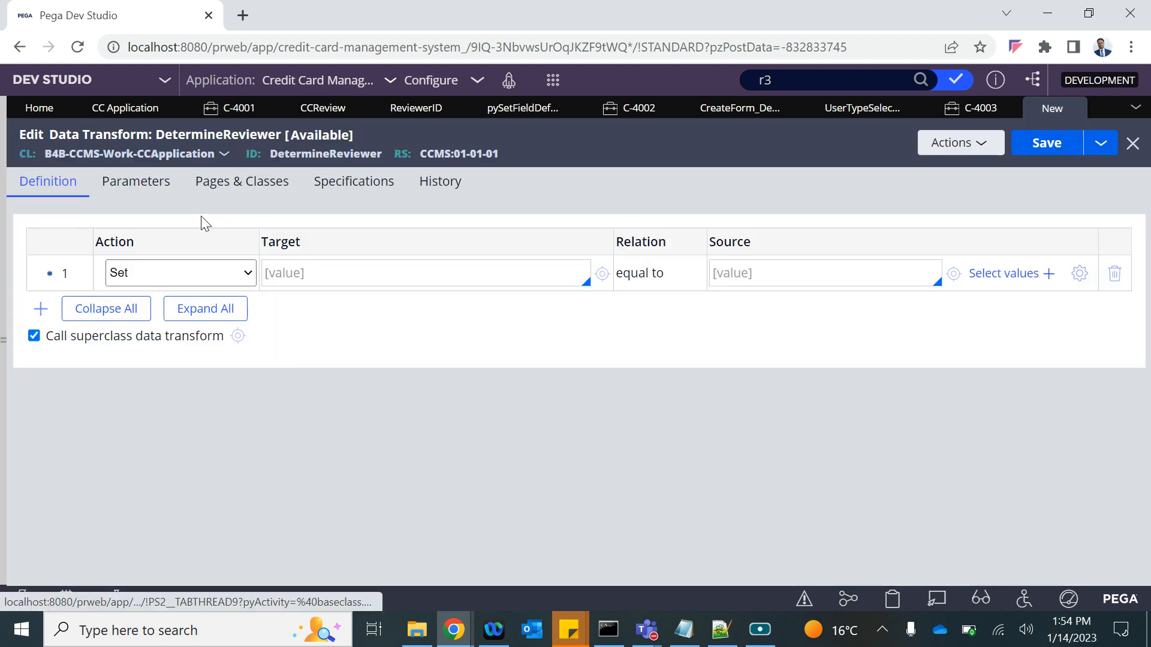
left_click(191, 267)
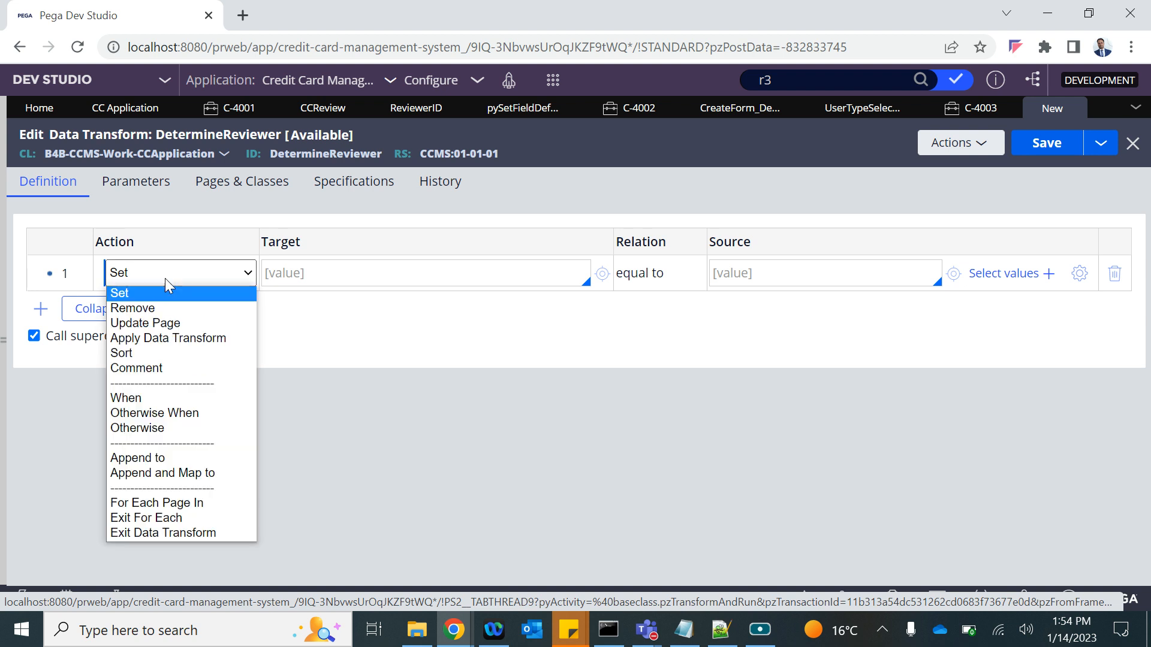
left_click(145, 398)
left_click(304, 273)
type(".NewCust==")
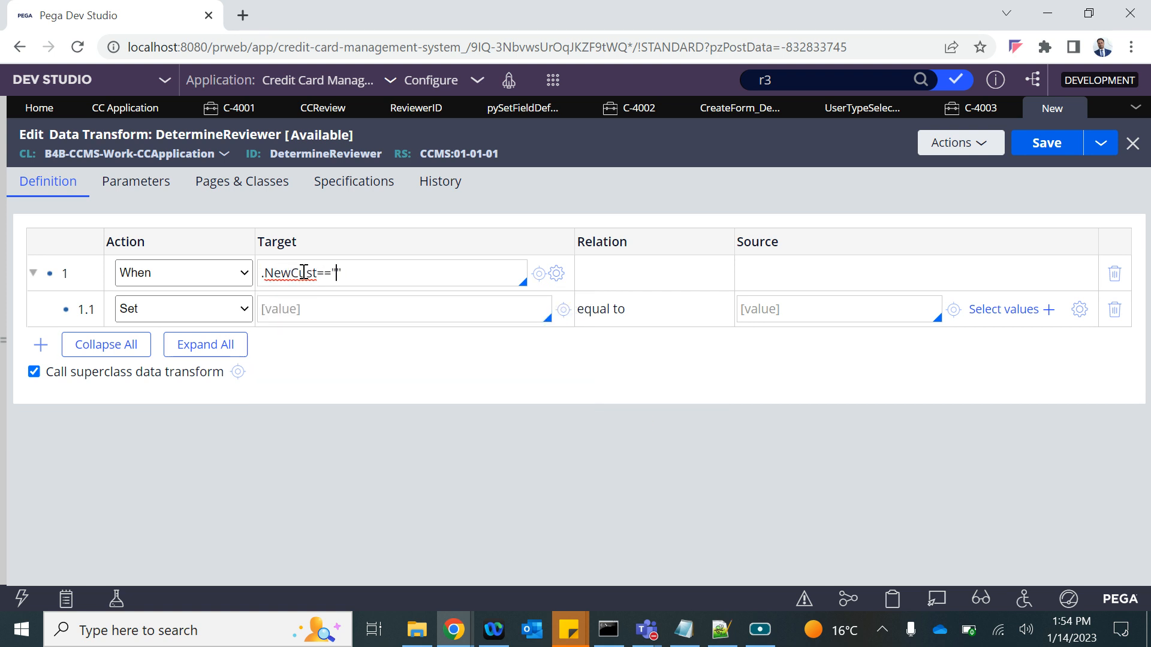
type("Yes")
Have row 1.1 set .ReviewerID to a placeholder "ReviewerID" source, then look up the r3 operator.
left_click(295, 307)
key("Down")
key("Down")
key("Down")
key("Down")
key("Down")
key("Down")
key("Return")
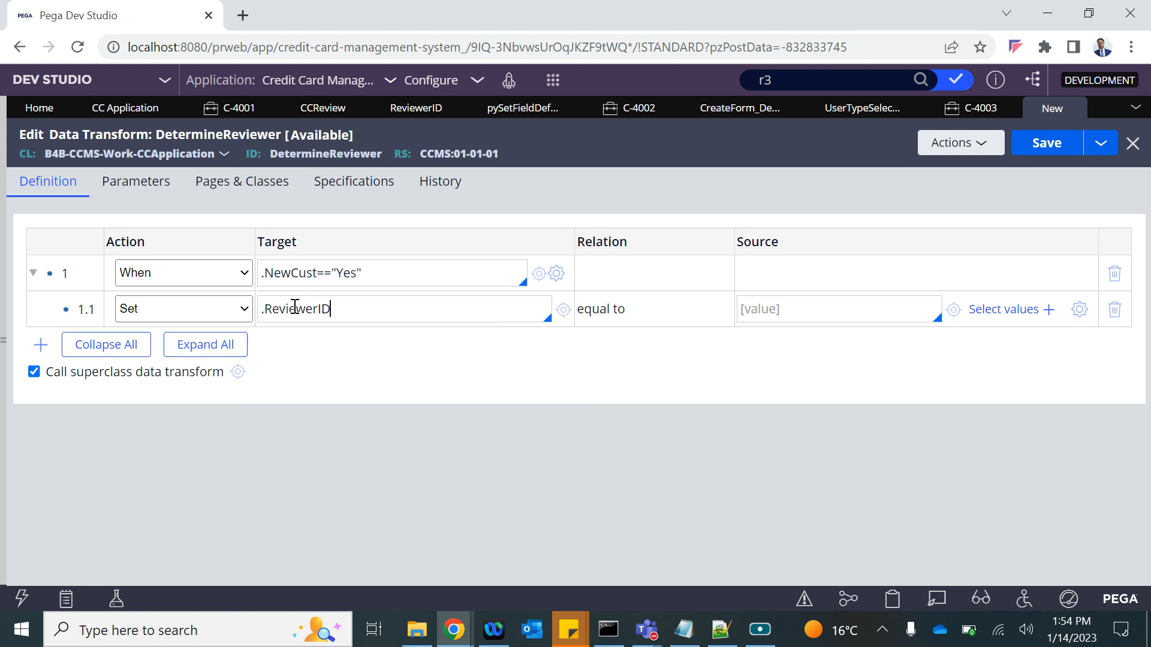
type("\"ReviewerID\"")
key("ctrl+a")
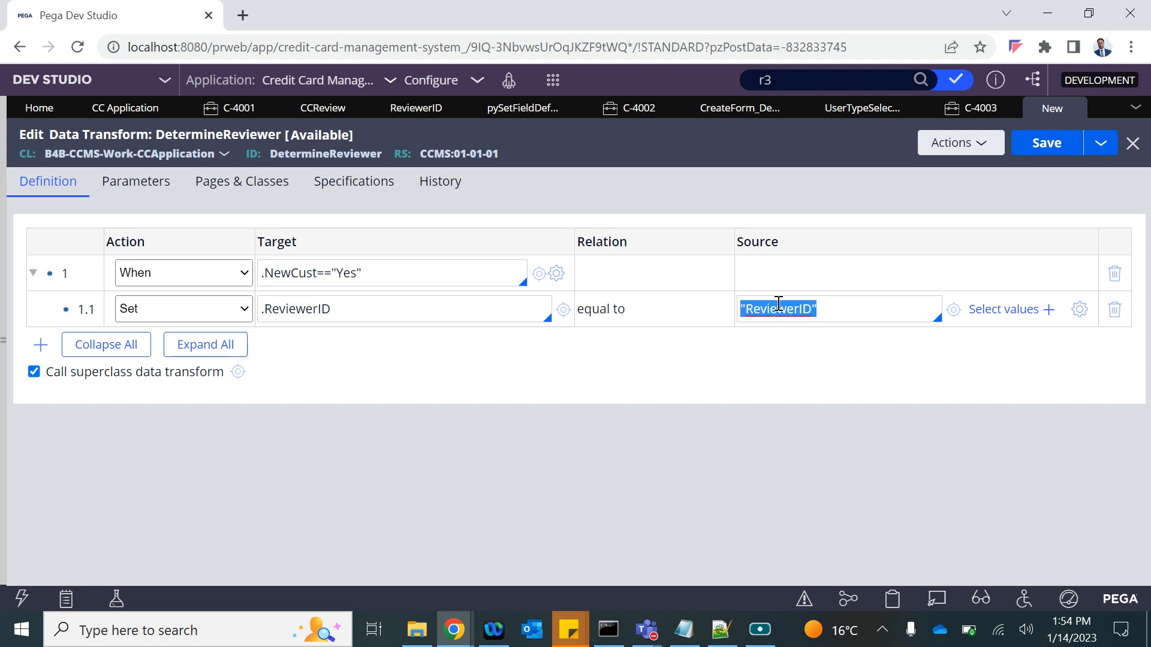
left_click(795, 82)
Replace row 1.1's placeholder source with the r3 operator's ID.
left_click_drag(497, 196, 426, 189)
key("ctrl+c")
left_click(818, 394)
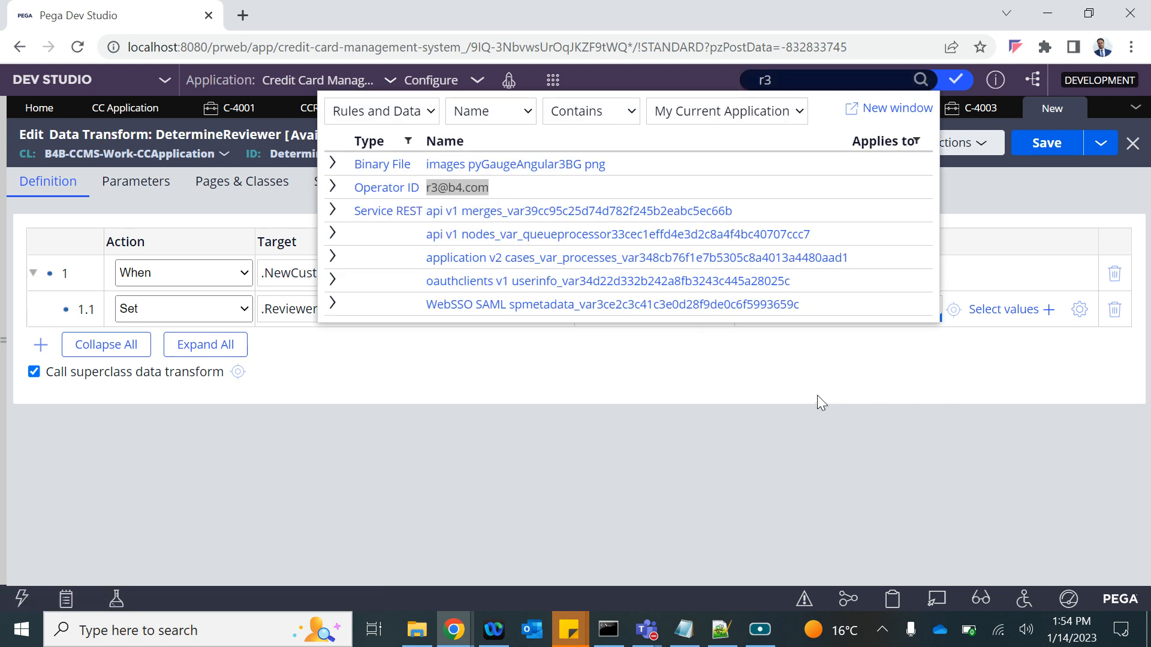
double_click(773, 307)
key("ctrl+v")
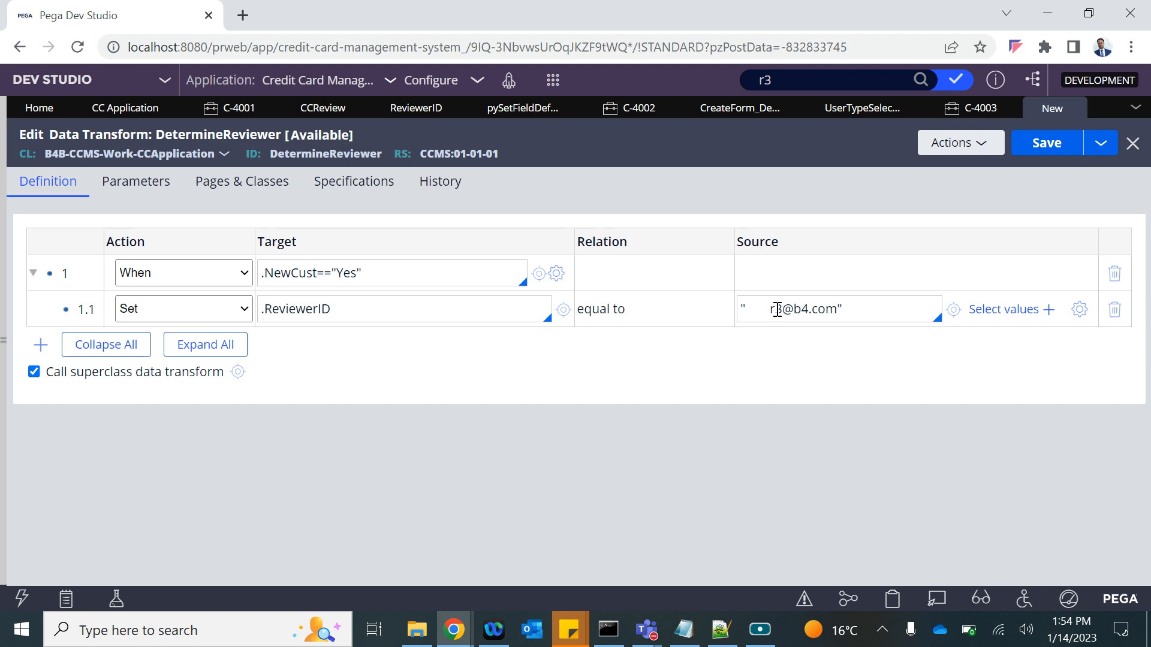
left_click(772, 309)
key("BackSpace")
key("BackSpace")
key("BackSpace")
key("BackSpace")
key("BackSpace")
key("BackSpace")
key("BackSpace")
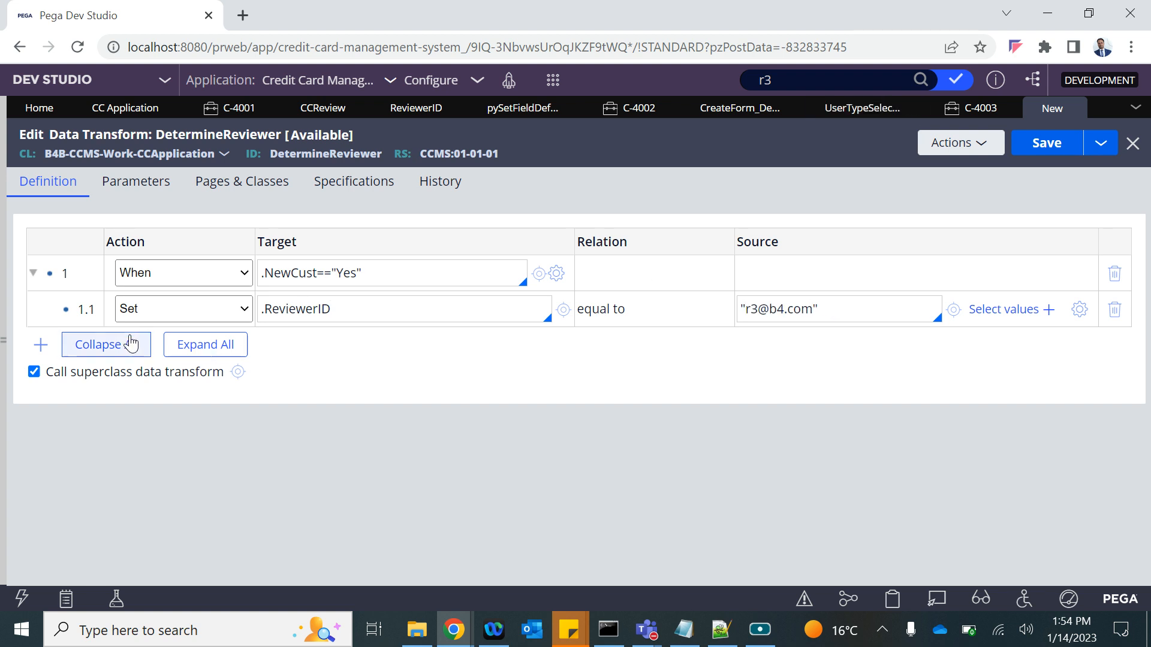
Add an Otherwise row 1.2 whose child row targets .ReviewerID.
key("Return")
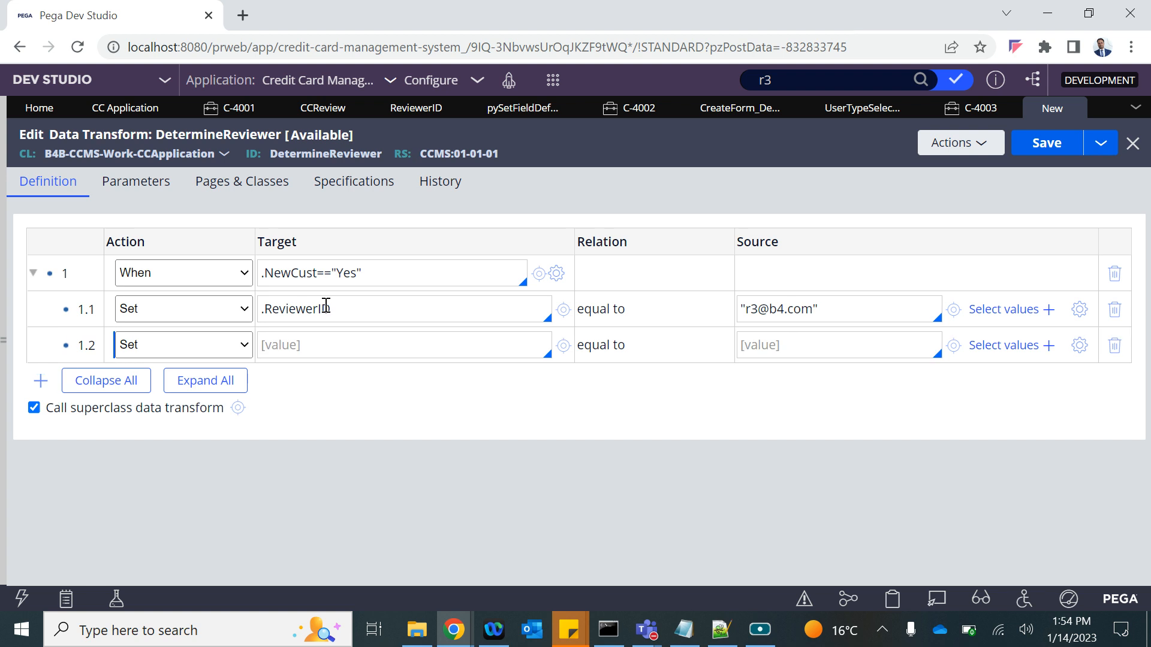
left_click(166, 343)
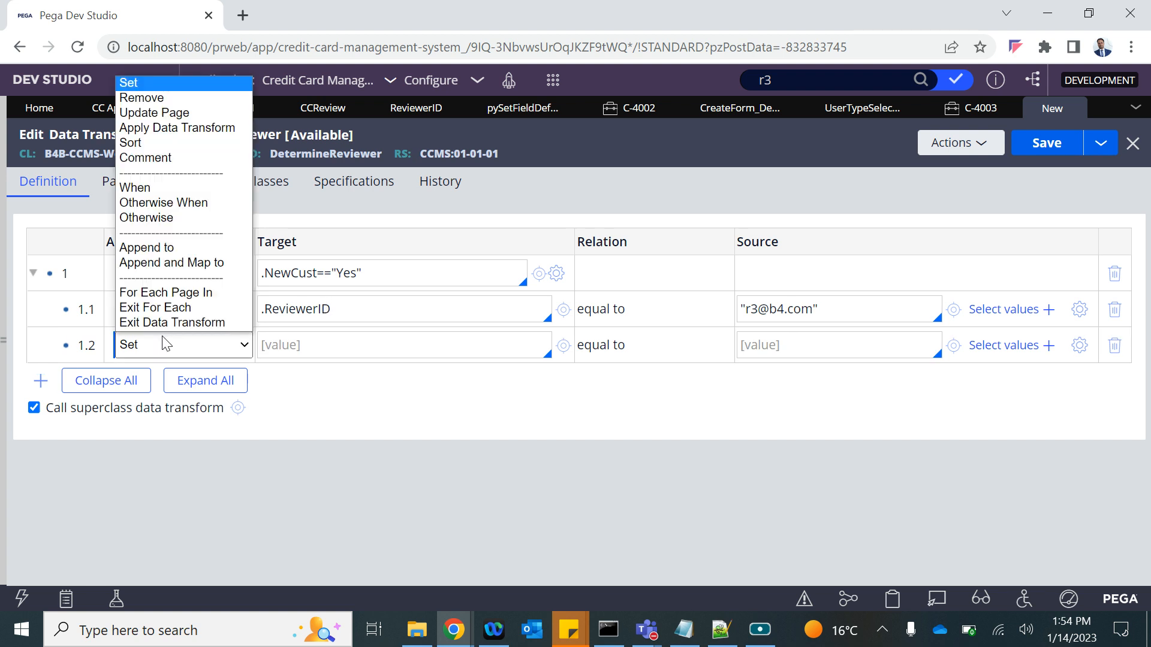
left_click(159, 217)
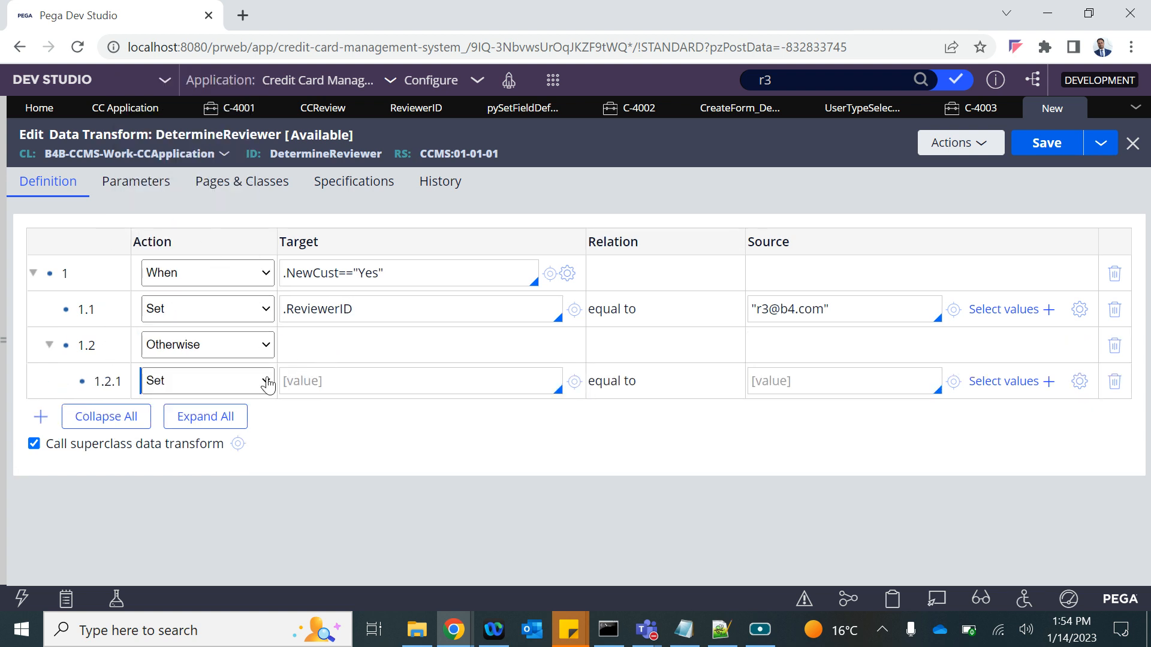
left_click(341, 378)
type(".")
key("Down")
key("Down")
key("Down")
key("Down")
key("Down")
key("Return")
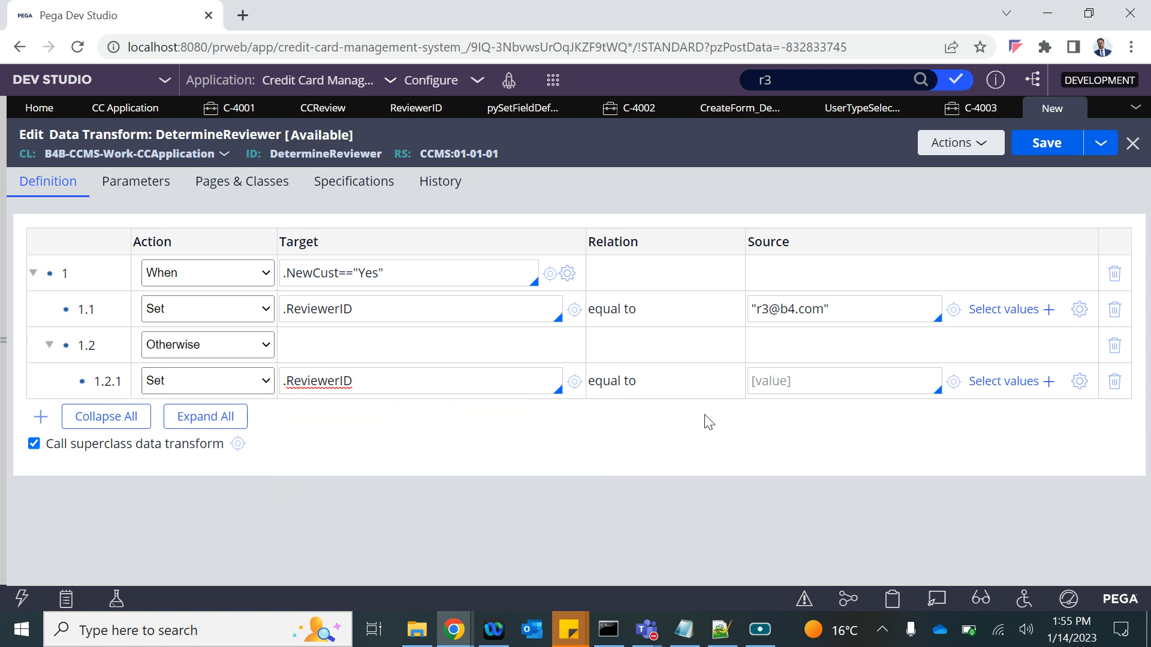
Set row 1.2.1's source to the r2 operator's ID.
left_click(809, 381)
type("\"")
key("ctrl+v")
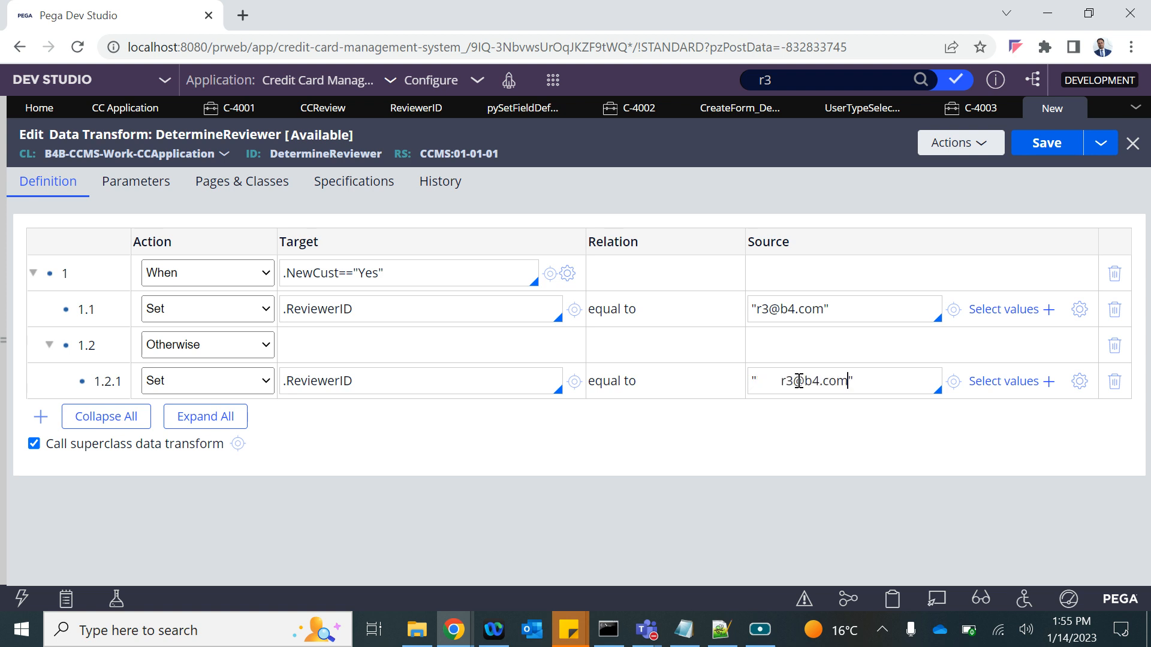
left_click(783, 380)
key("BackSpace")
key("BackSpace")
key("BackSpace")
key("BackSpace")
key("BackSpace")
key("BackSpace")
key("BackSpace")
key("BackSpace")
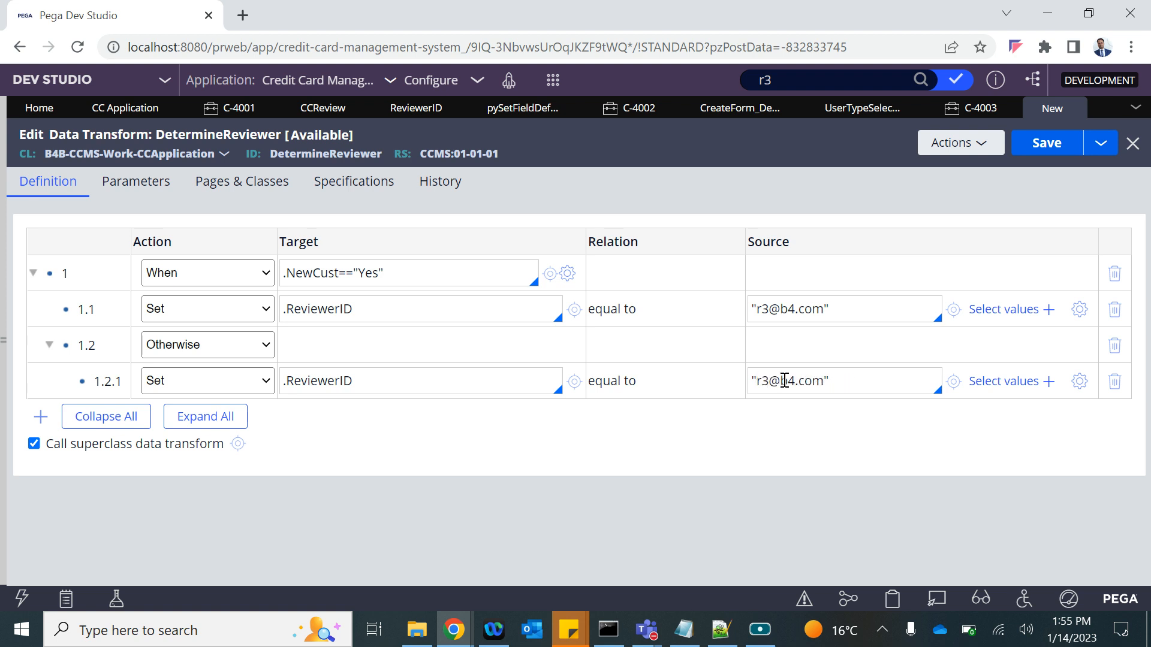
key("BackSpace")
type("2")
Save, add a top-level row 2, and delete the misplaced Otherwise row 1.2.
left_click(1044, 146)
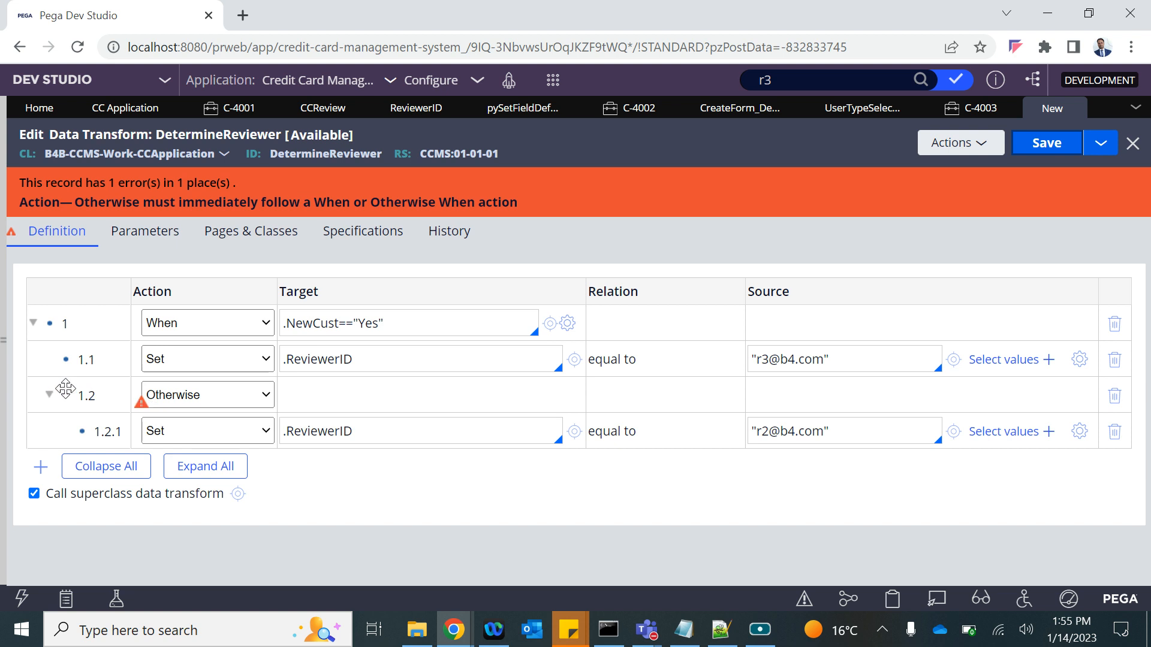
left_click(364, 327)
key("Return")
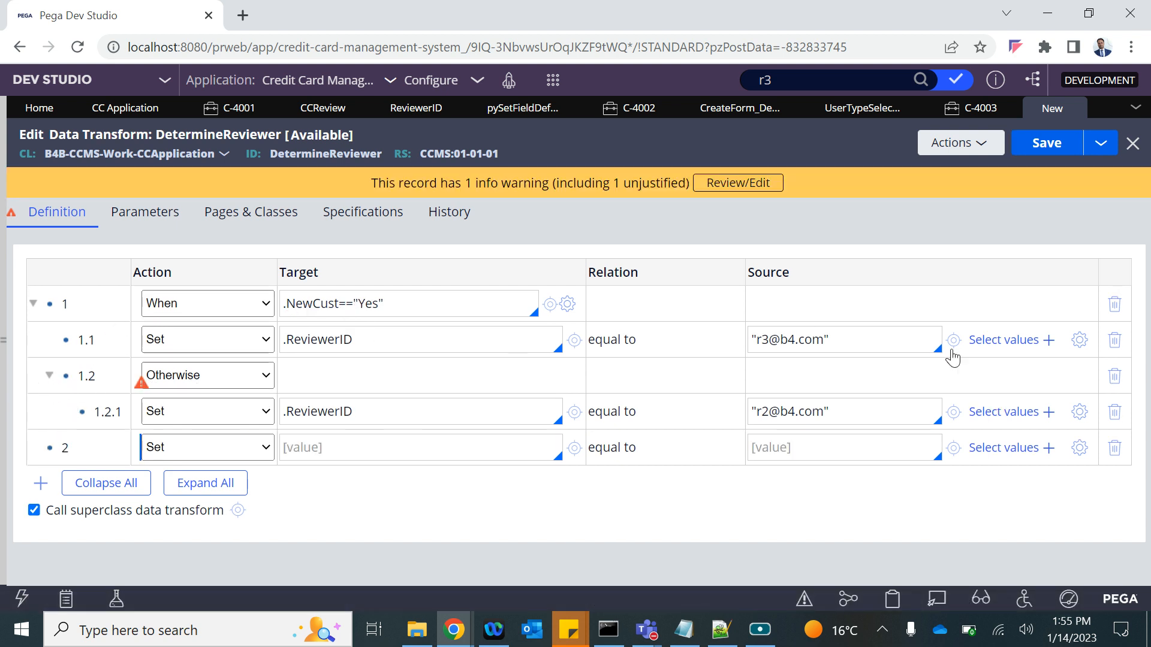
left_click_drag(88, 371, 91, 448)
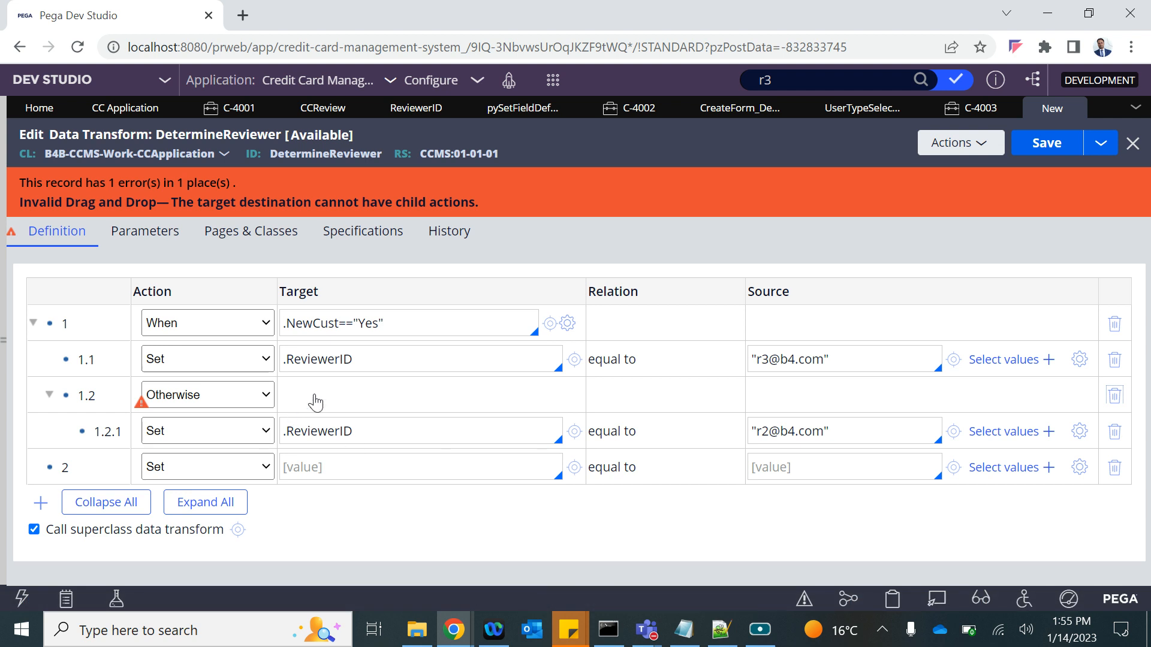
left_click(1115, 395)
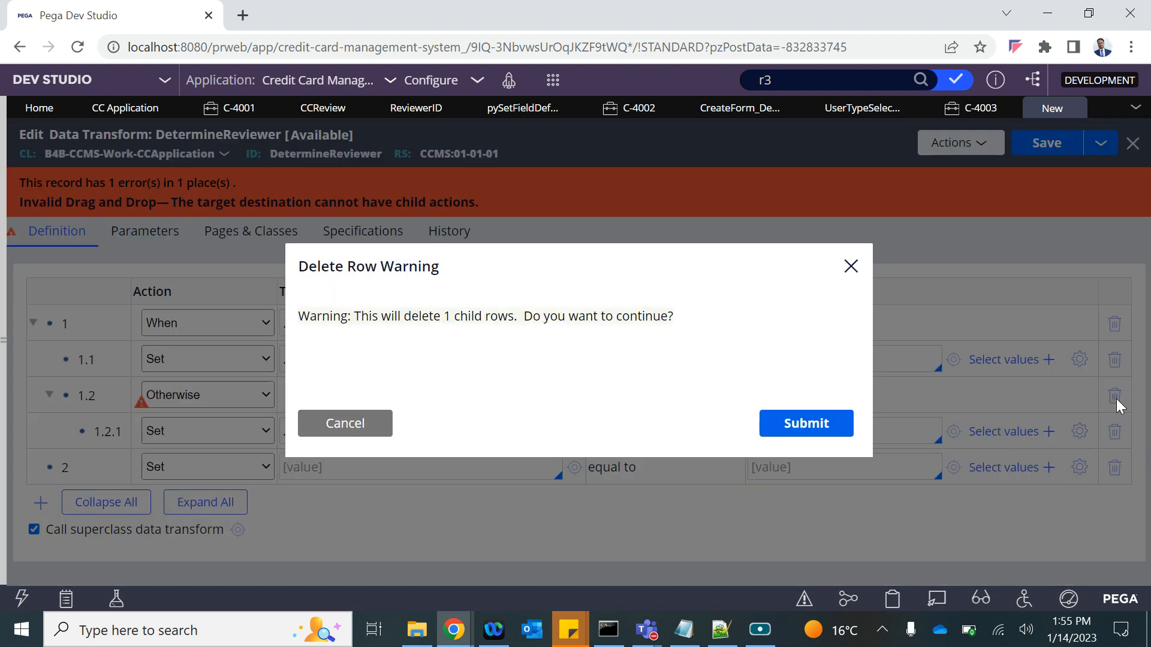
Confirm the row deletion and make row 2 an Otherwise branch targeting .ReviewerID.
left_click(772, 424)
left_click(190, 378)
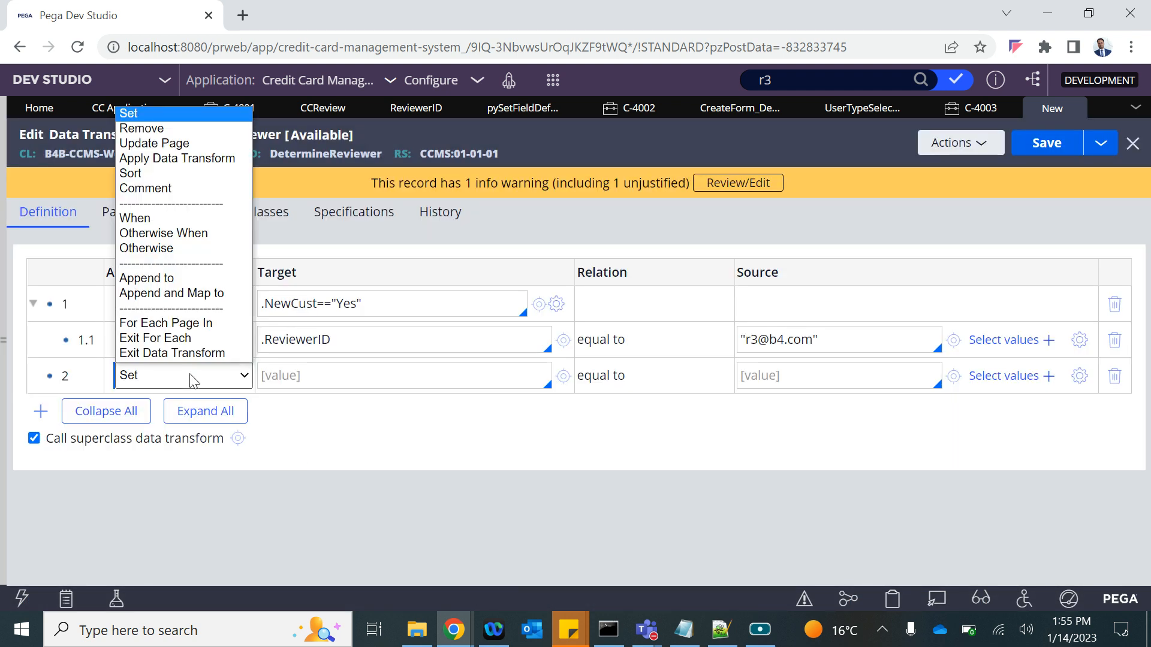
left_click(150, 250)
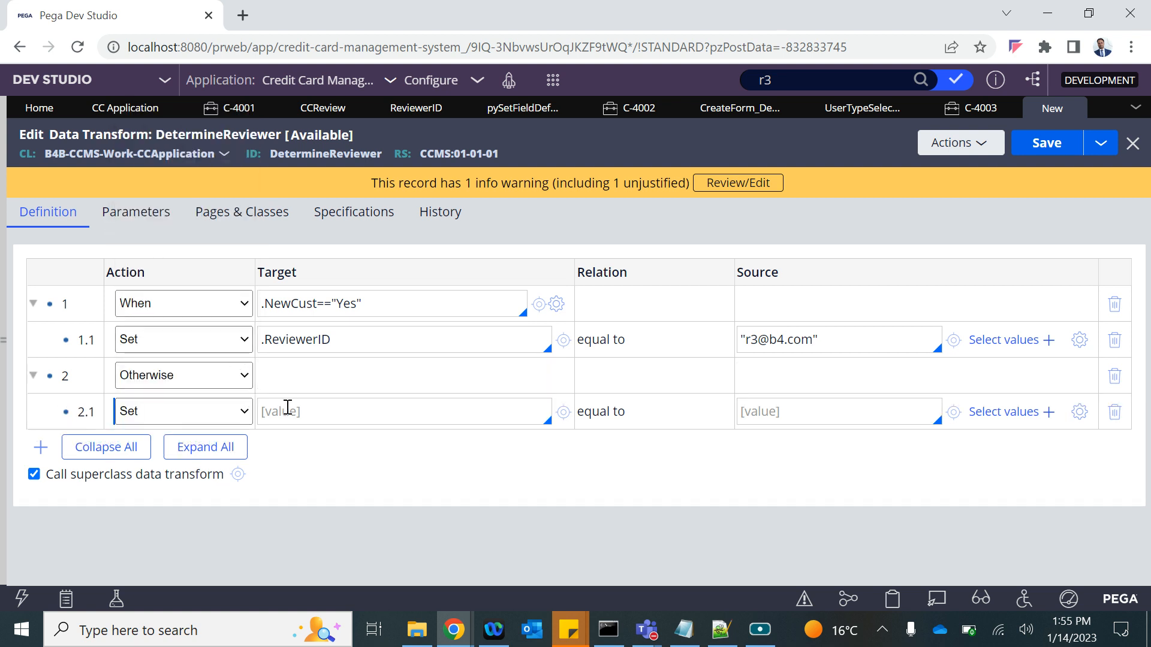
type(".")
key("Down")
key("Down")
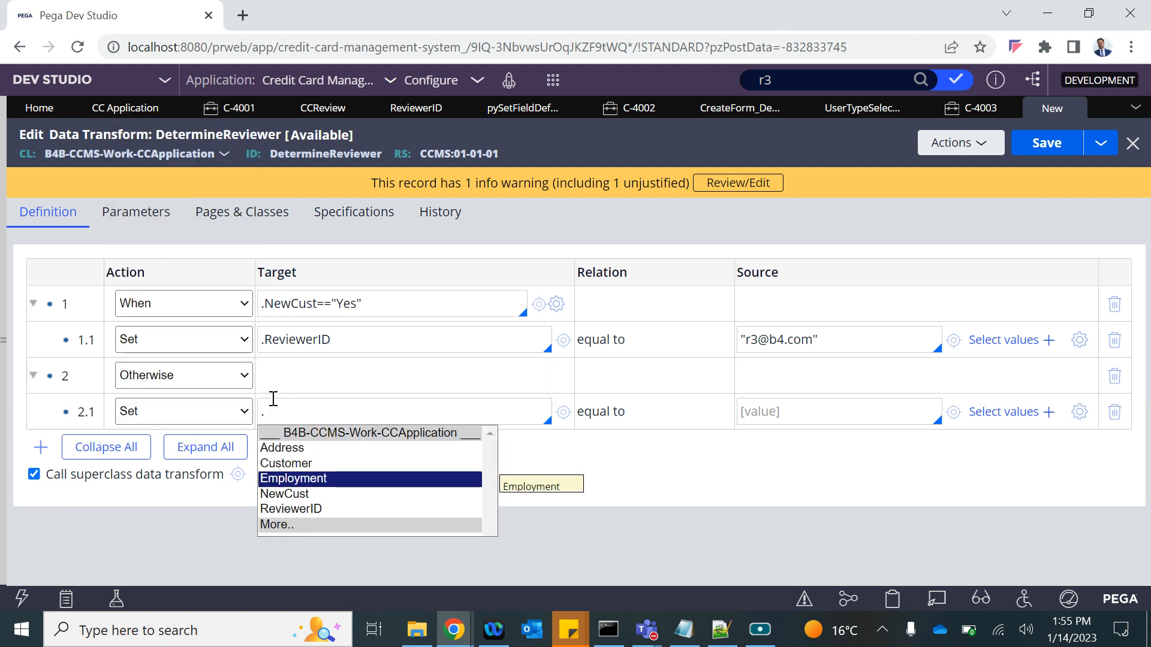
key("Down")
key("Down")
key("Return")
Set row 2.1's source to the r2 operator's ID and save the transform.
triple_click(807, 339)
key("ctrl+c")
left_click(774, 412)
key("ctrl+v")
left_click(759, 412)
key("BackSpace")
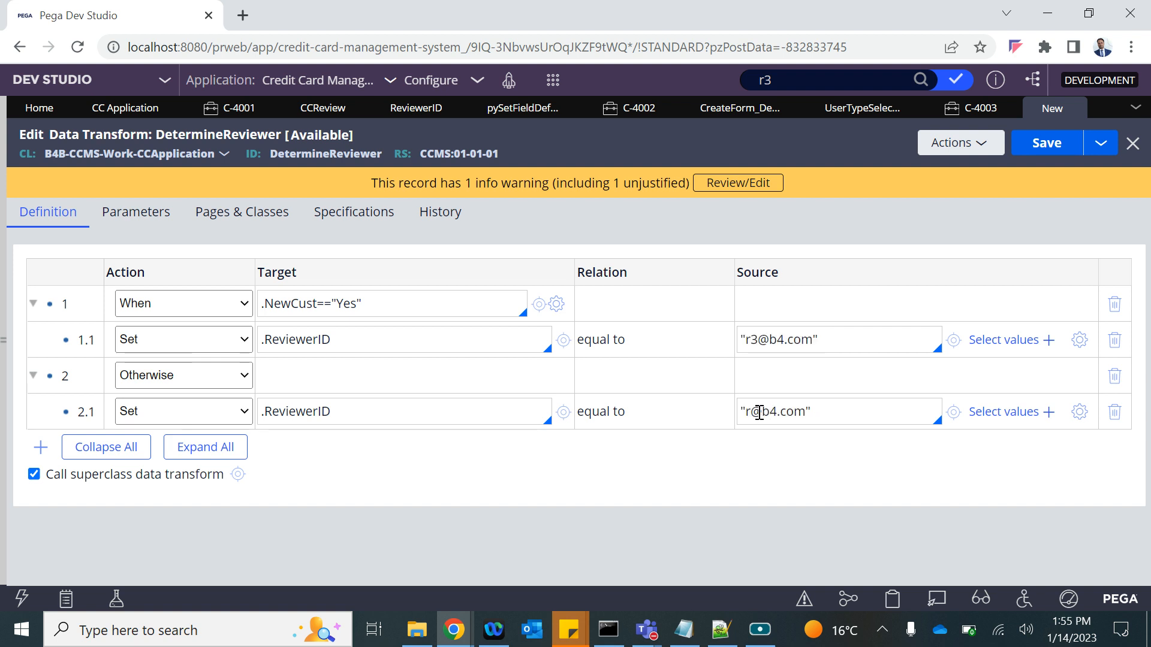
type("2")
left_click(1053, 149)
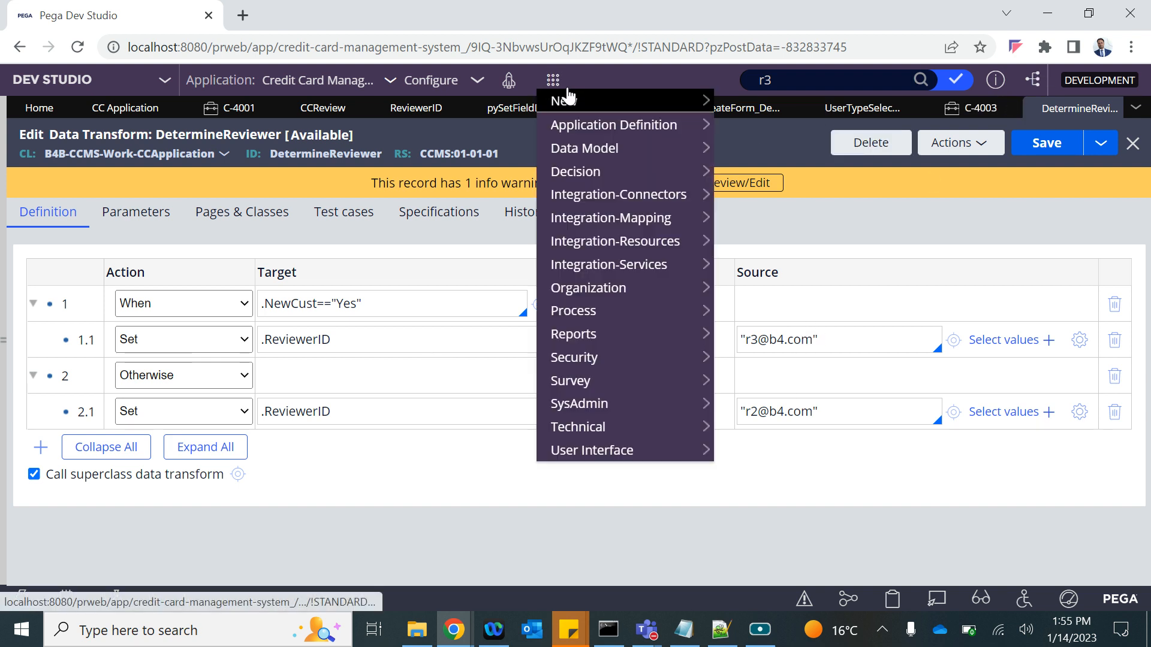
Close case C-4003 without saving, then save User Type Selection applying DetermineReviewer.
left_click(959, 109)
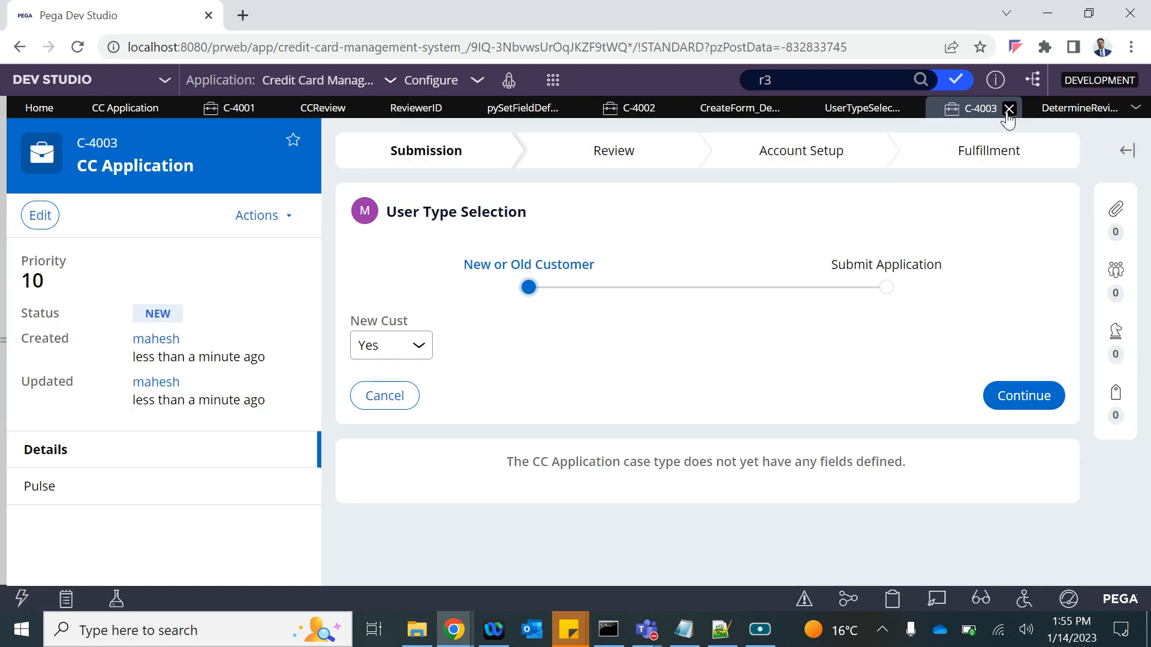
left_click(1009, 109)
left_click(746, 404)
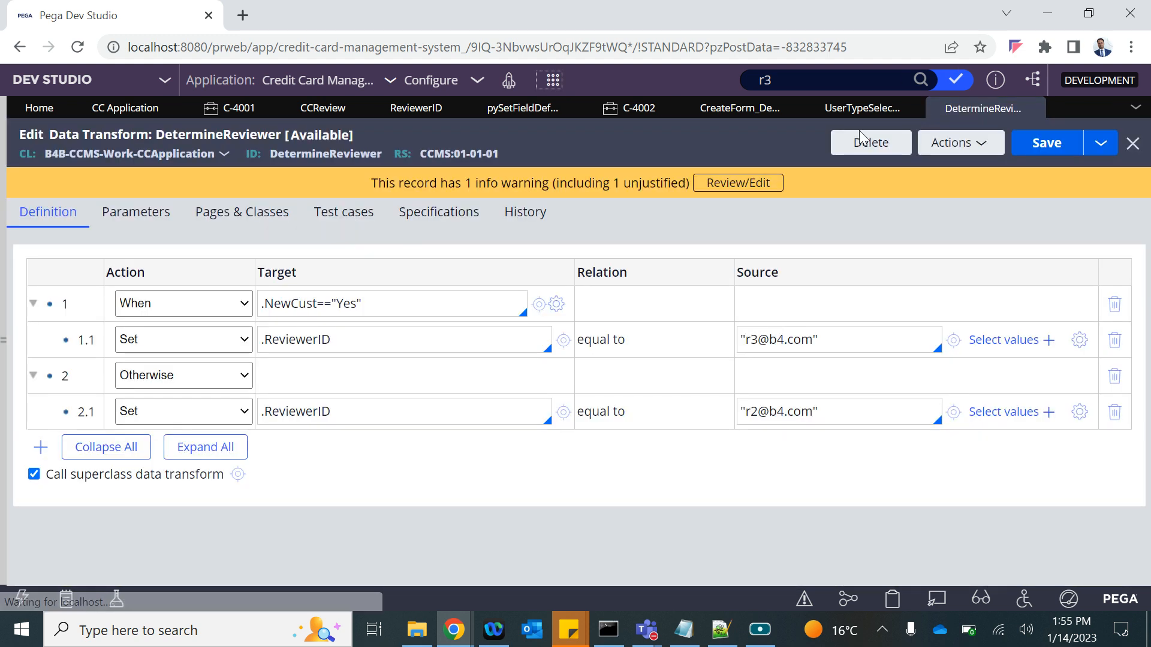
left_click(852, 111)
left_click(170, 413)
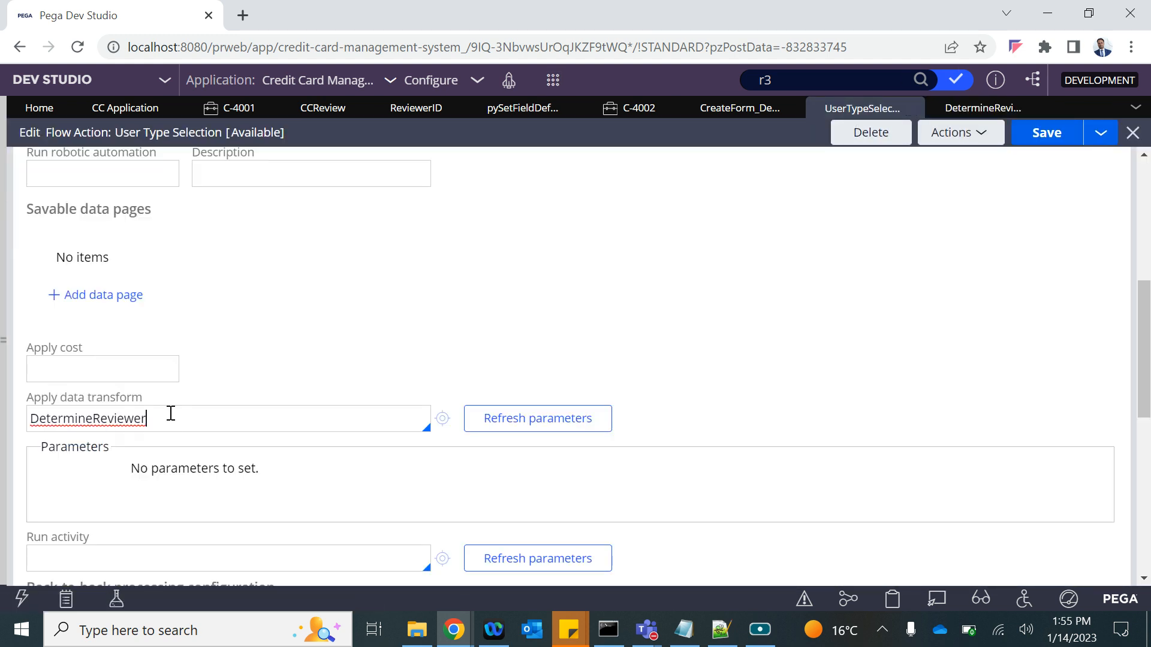
scroll(170, 412, "up", 7)
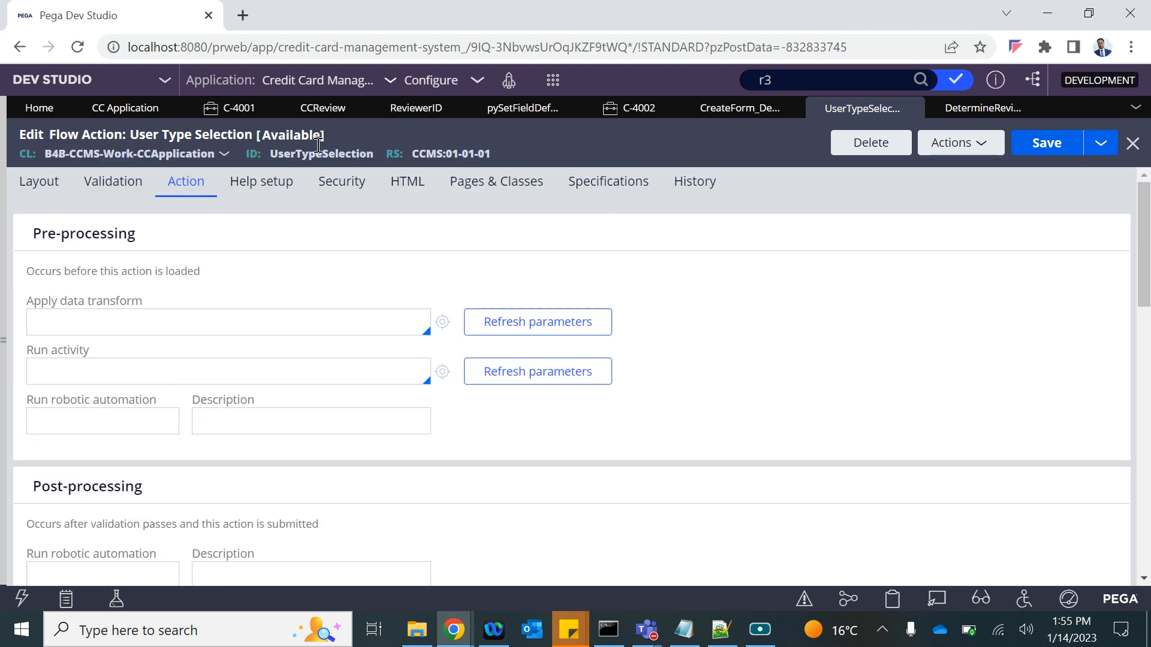
scroll(131, 475, "down", 4)
scroll(131, 476, "down", 1)
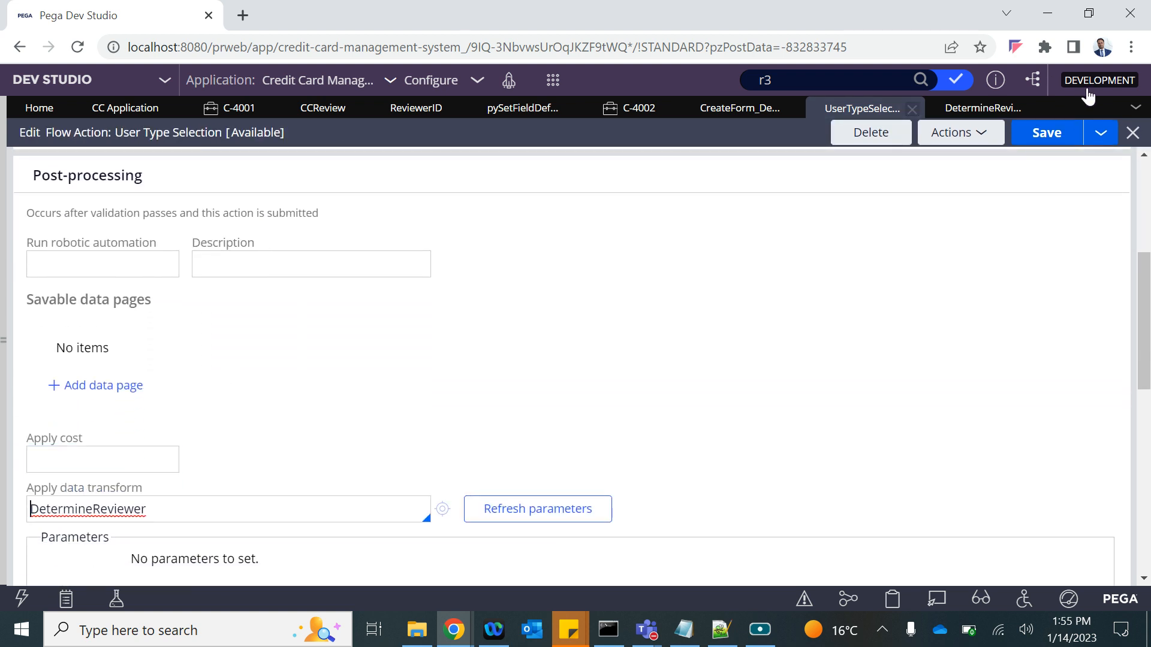
left_click(1047, 137)
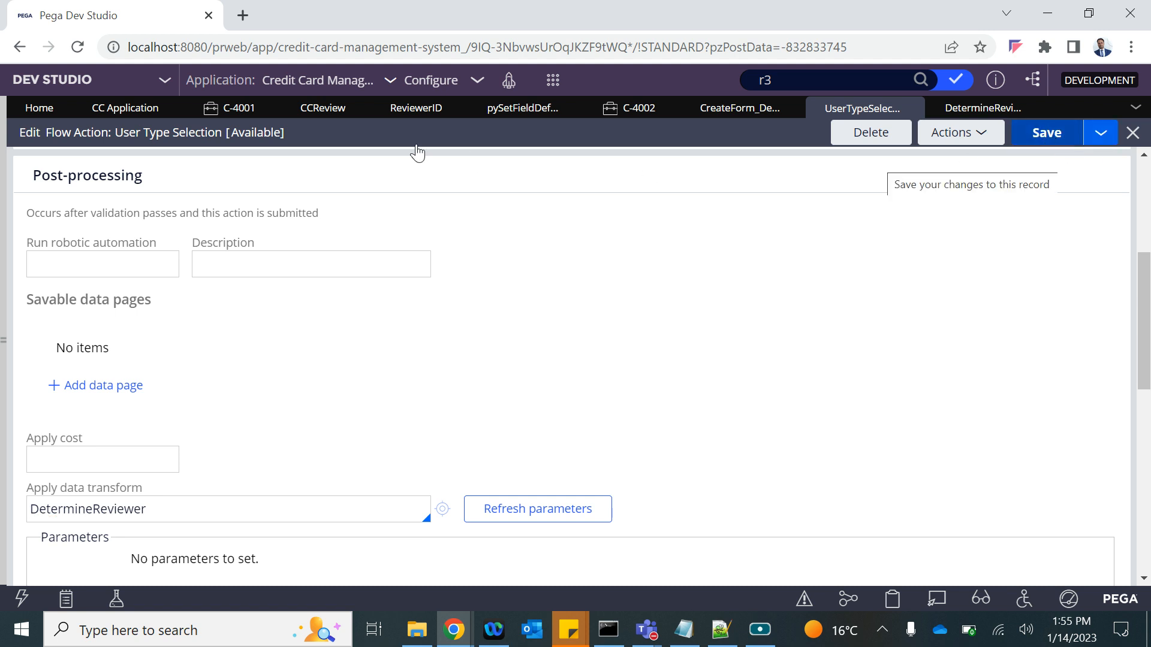
Glance at pySetFieldDefaults, return to DetermineReviewer, and bring up the Create menu.
left_click(552, 80)
mouse_move(617, 101)
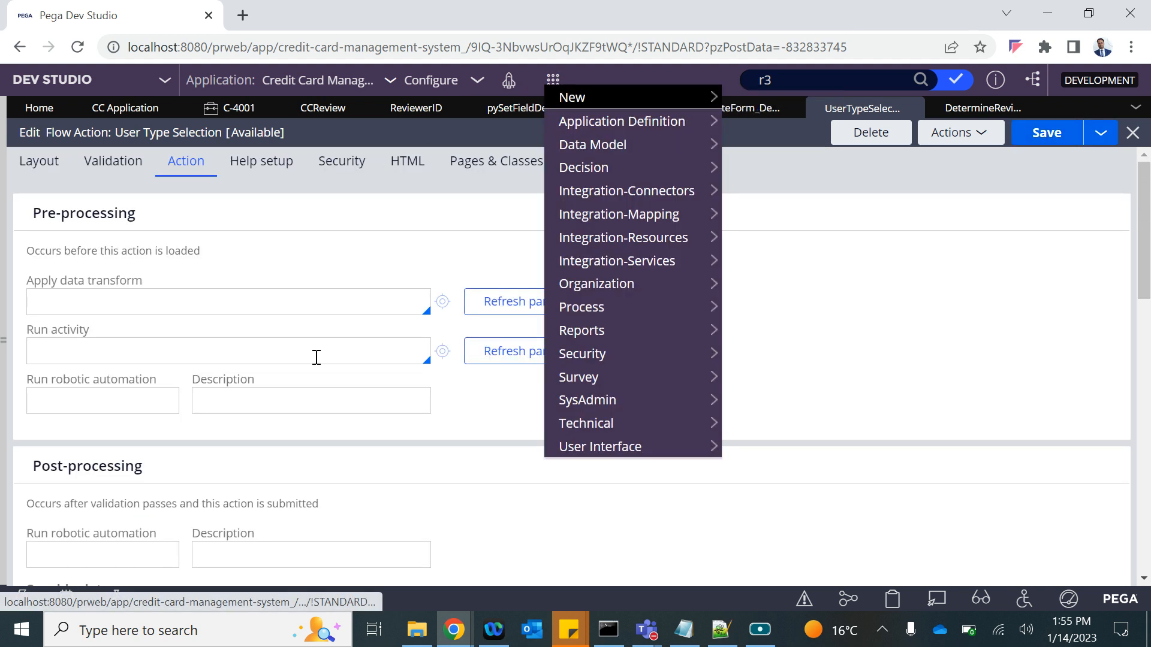
left_click(507, 111)
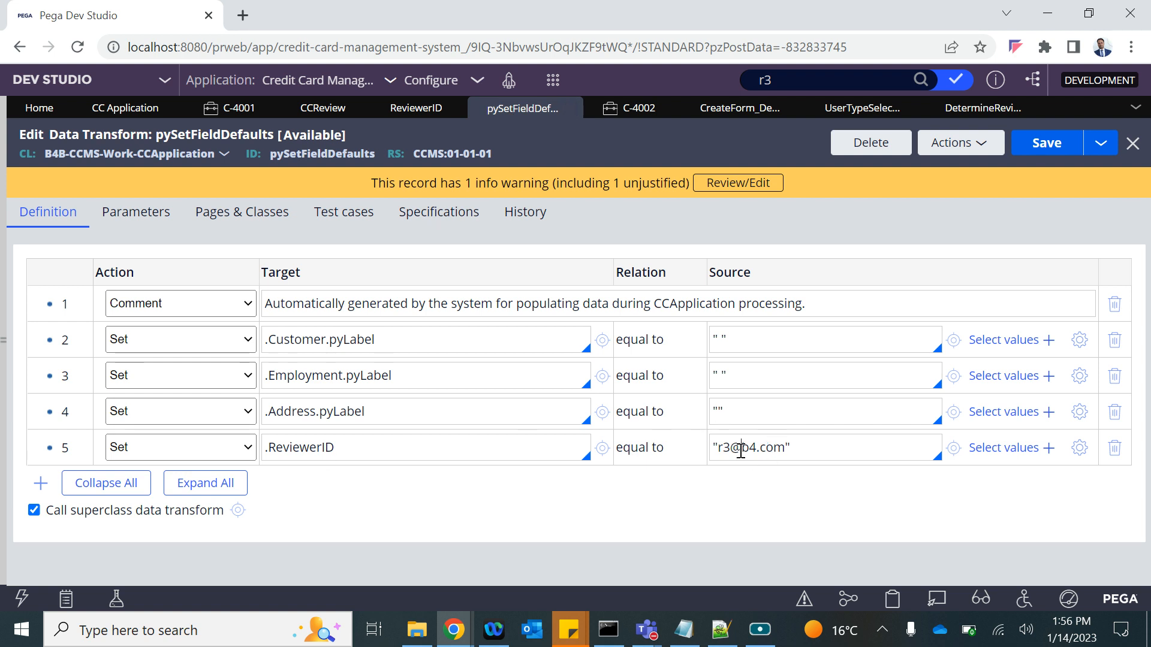
left_click(962, 111)
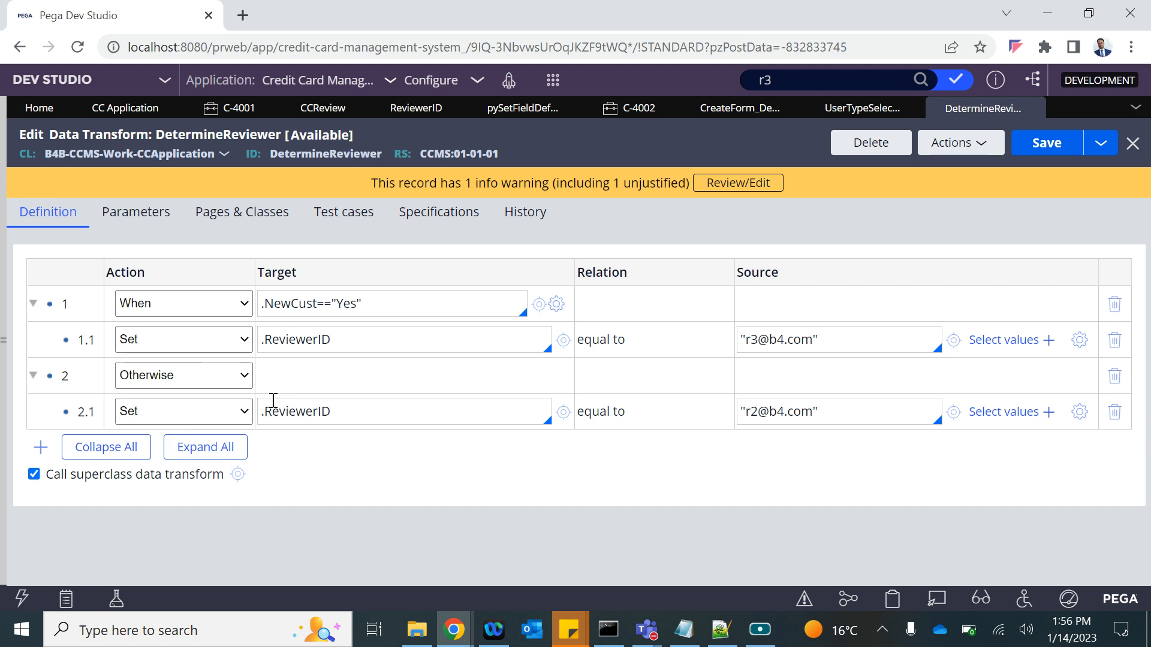
left_click(550, 80)
Start a new CC Application case and close the old C-4001 and C-4002 tabs.
left_click(771, 92)
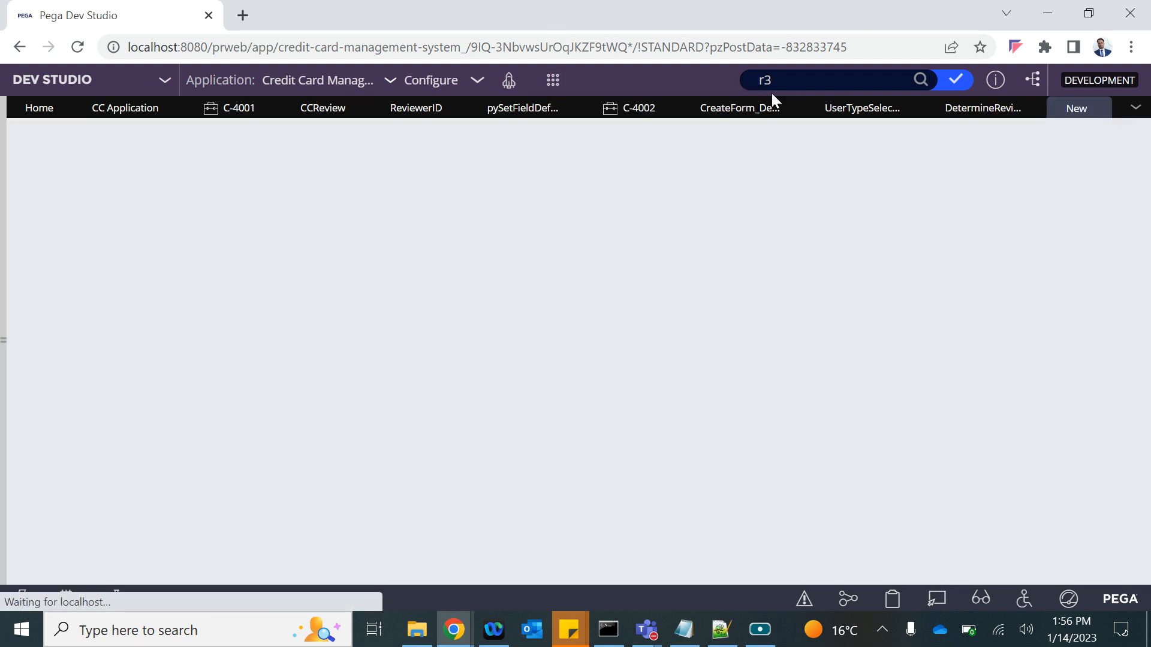
left_click(667, 108)
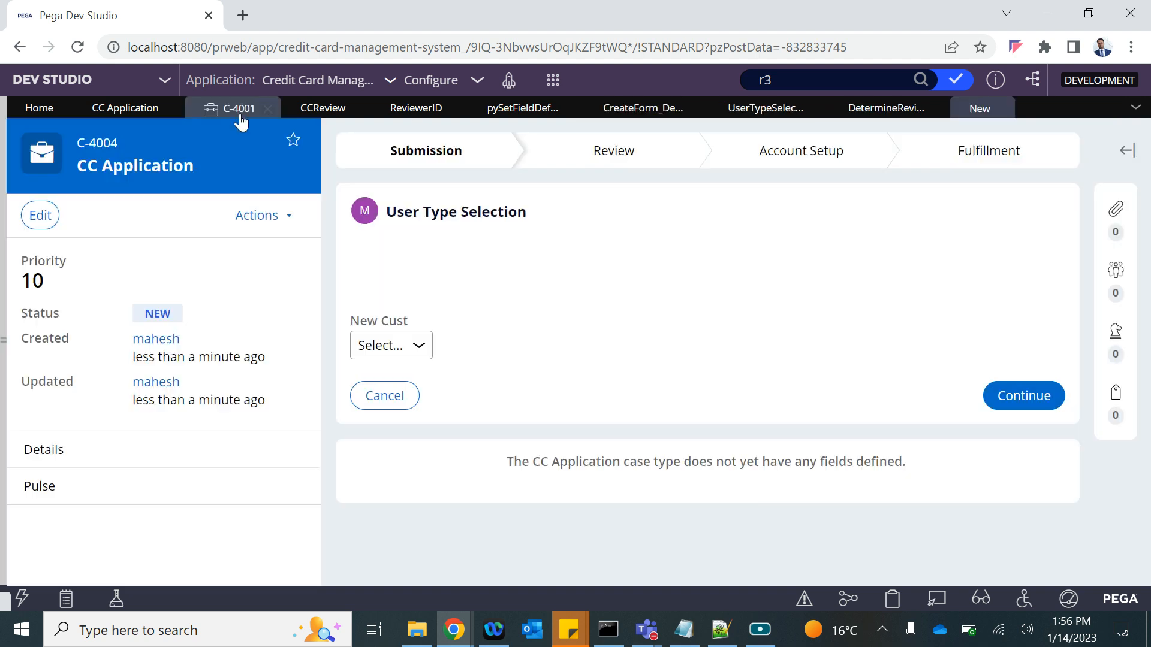
left_click(268, 108)
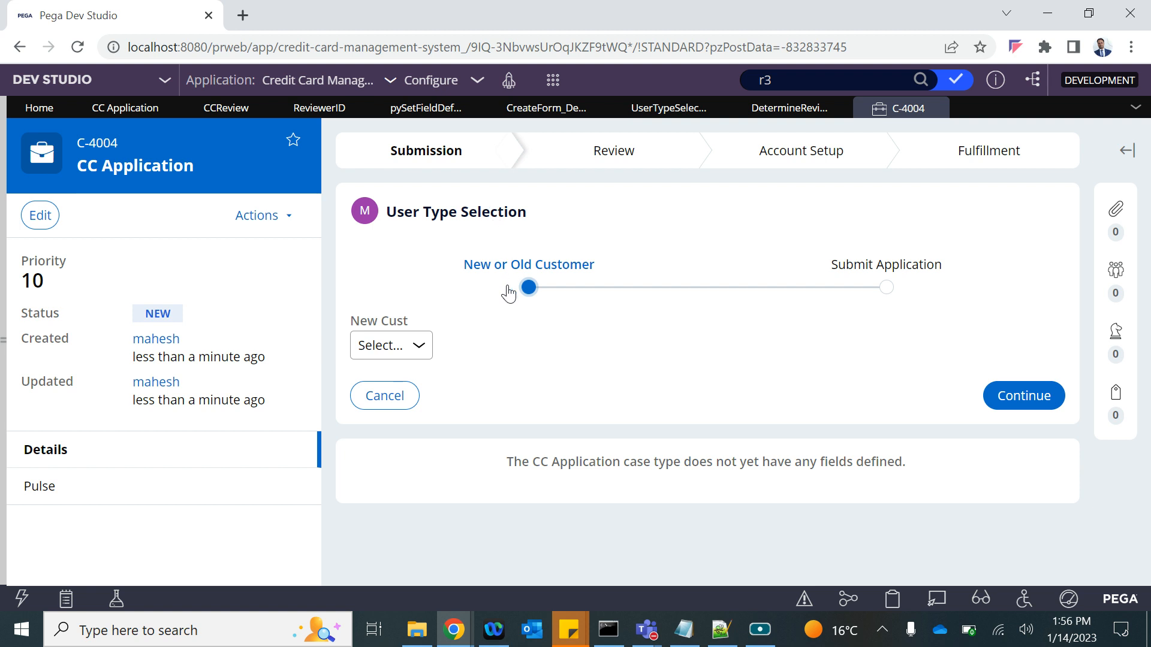
Check in the Clipboard that pyWorkPage's ReviewerID holds the r3 reviewer's ID.
left_click(893, 599)
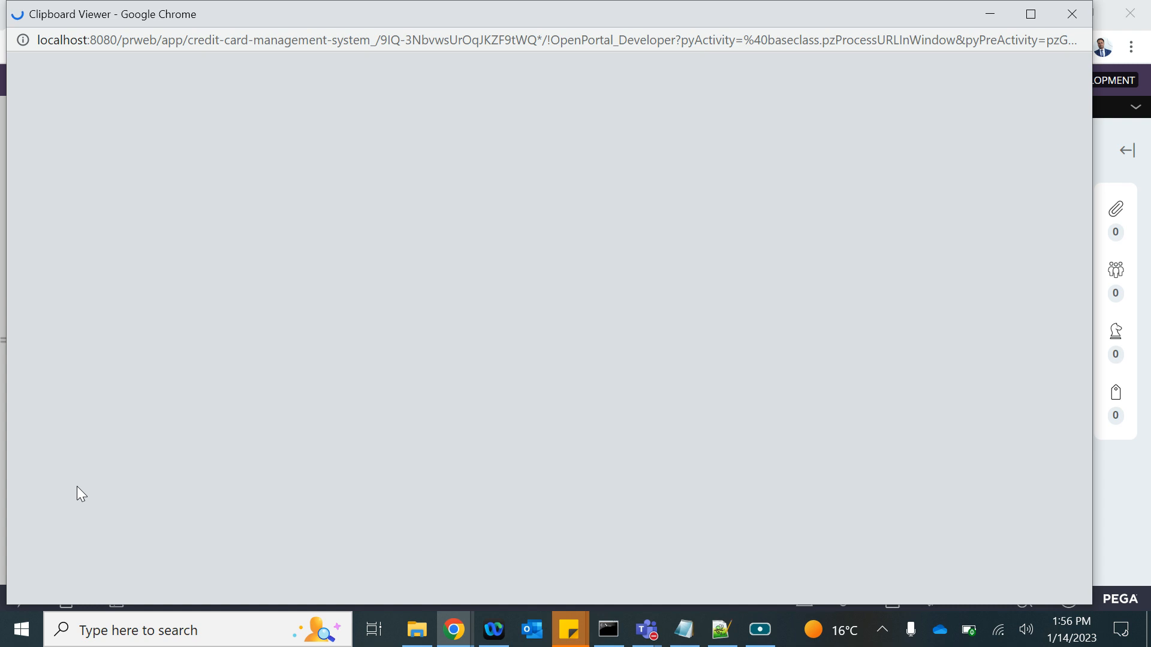
scroll(76, 487, "down", 12)
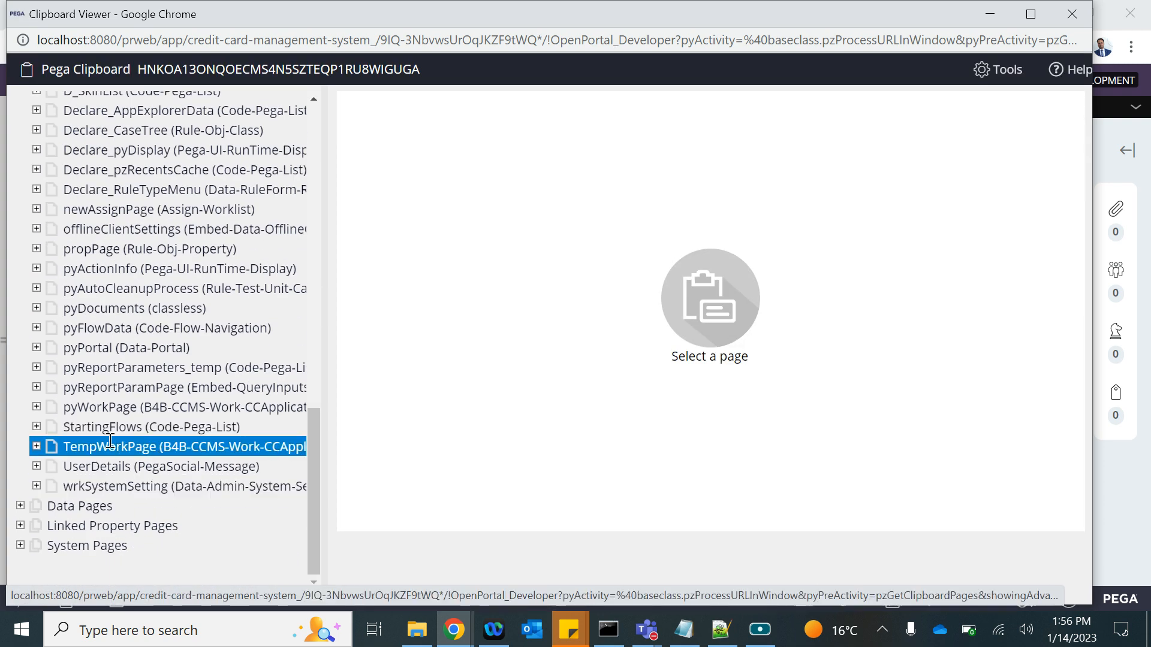
left_click(98, 409)
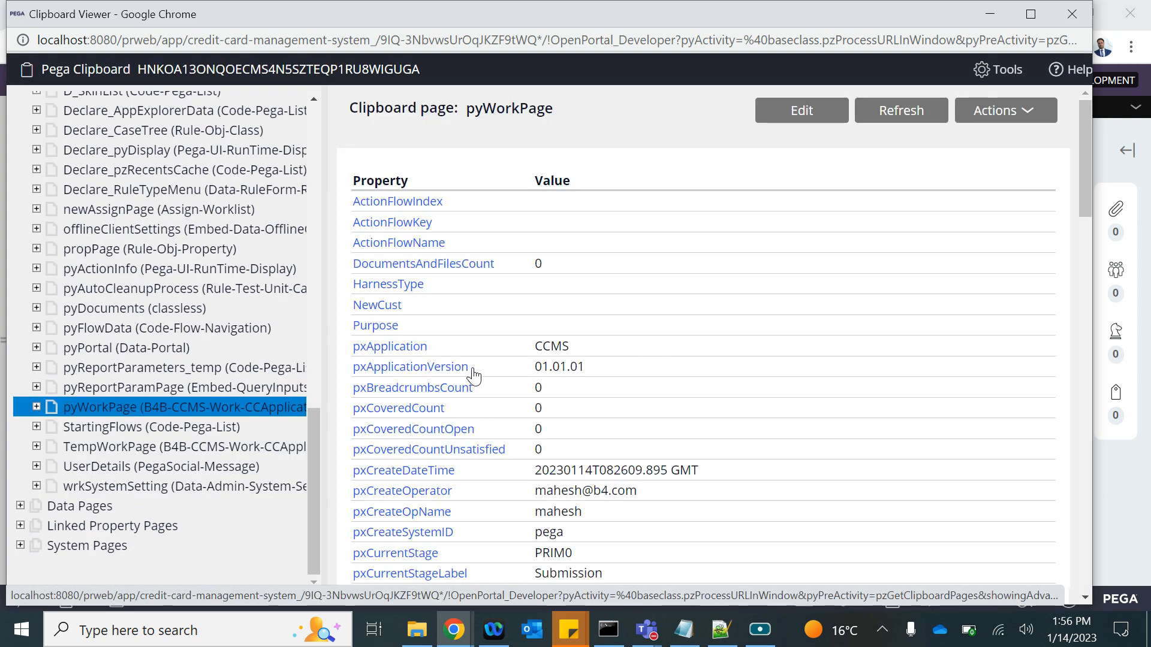
scroll(473, 376, "down", 8)
scroll(474, 376, "down", 15)
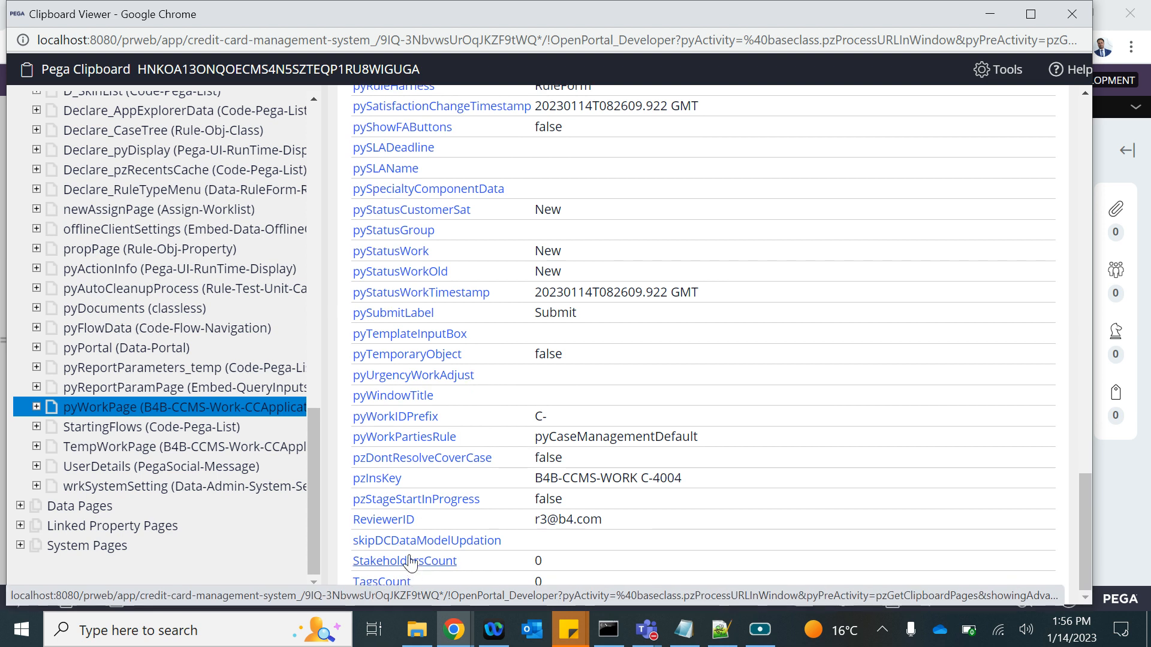
left_click_drag(617, 521, 535, 531)
left_click(1071, 13)
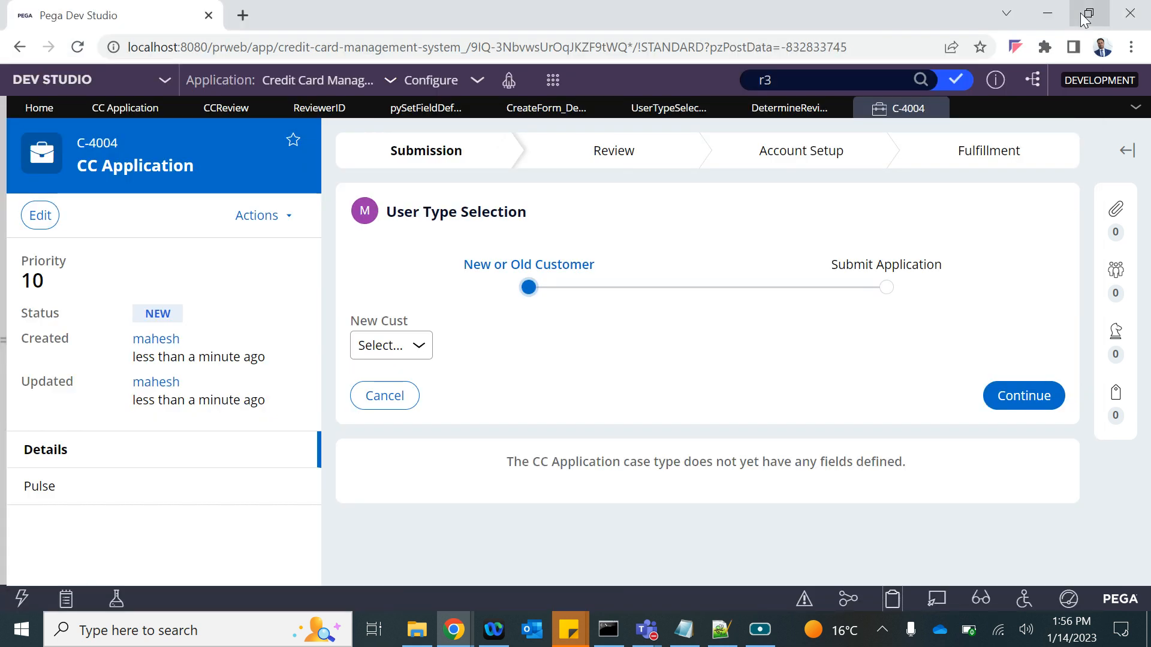
left_click(776, 113)
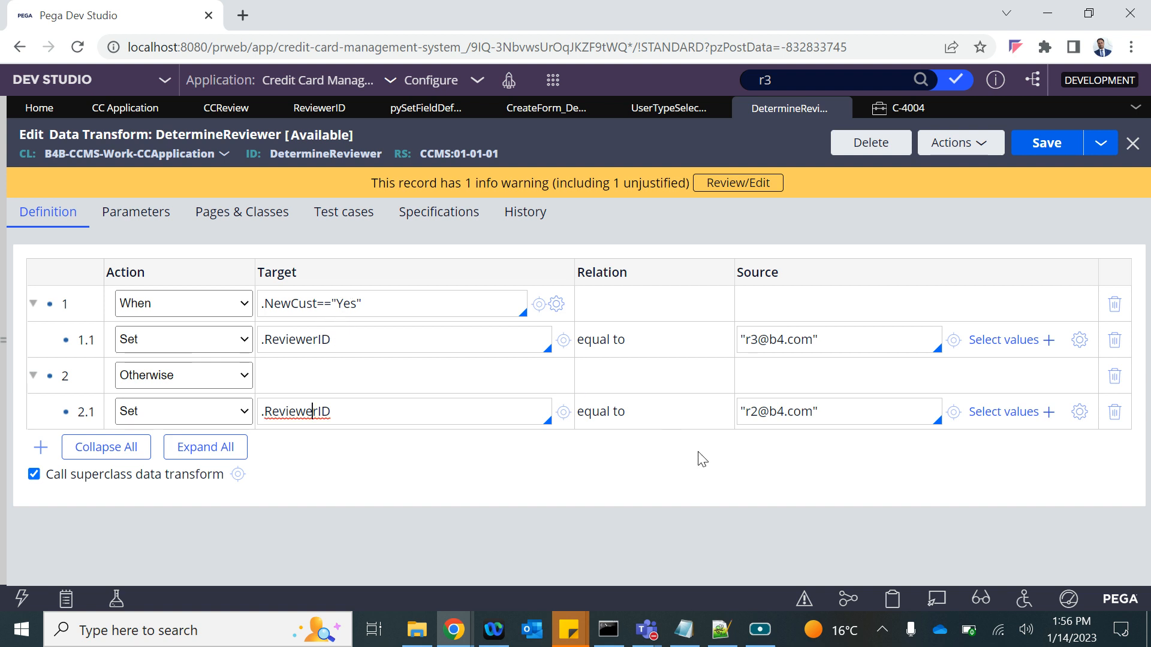
Answer No for New Cust in case C-4004 and continue.
left_click(902, 108)
left_click(384, 346)
left_click(379, 403)
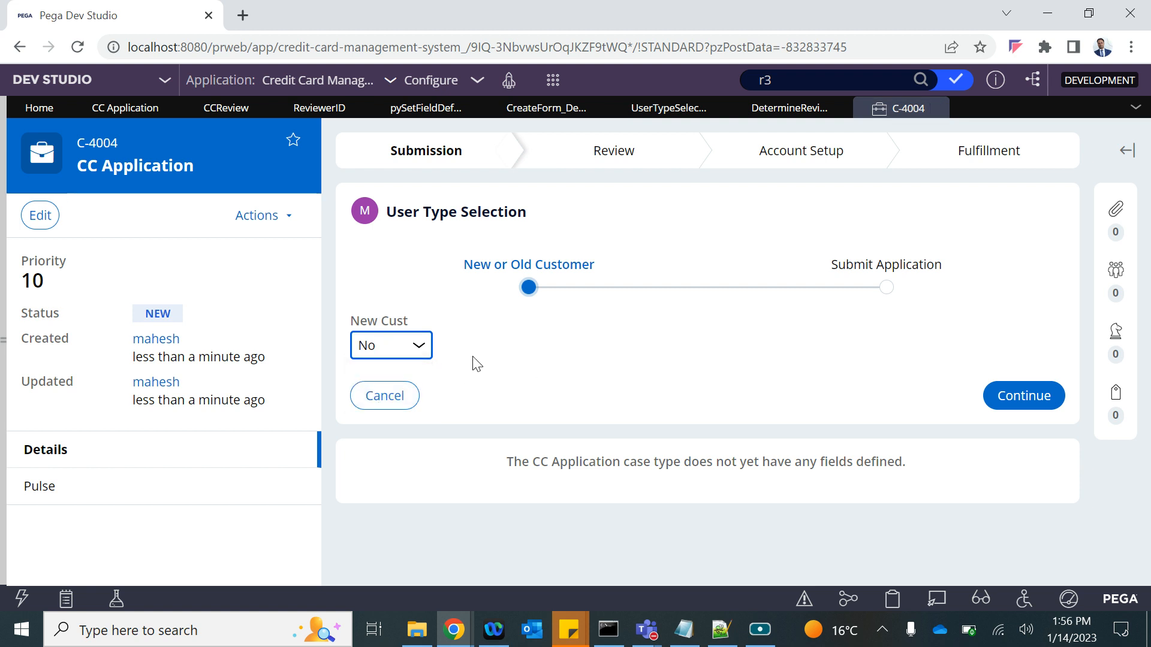
left_click(1026, 403)
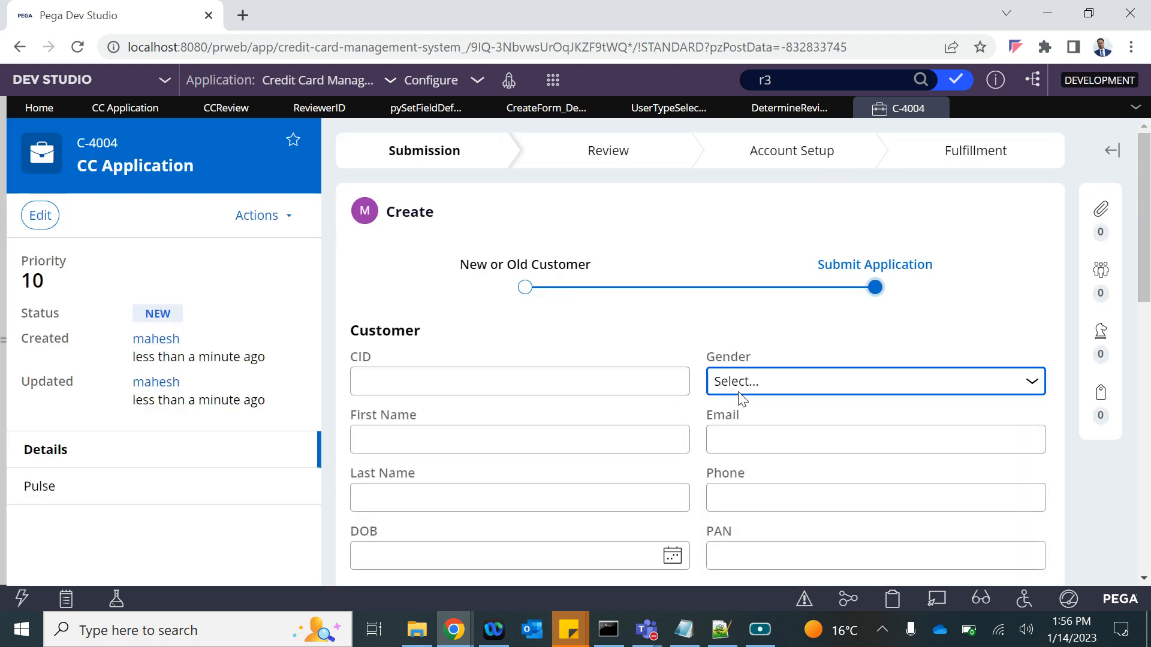
Check in the Clipboard that pyWorkPage's ReviewerID now holds the r2 reviewer's ID.
left_click(891, 606)
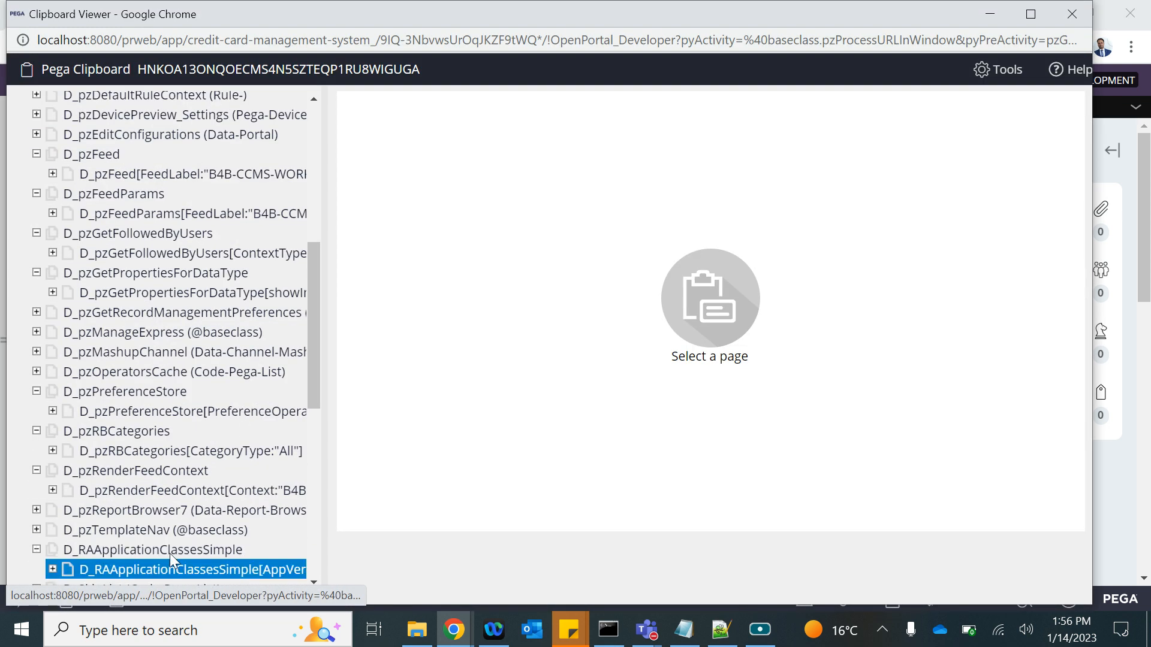
scroll(170, 557, "down", 8)
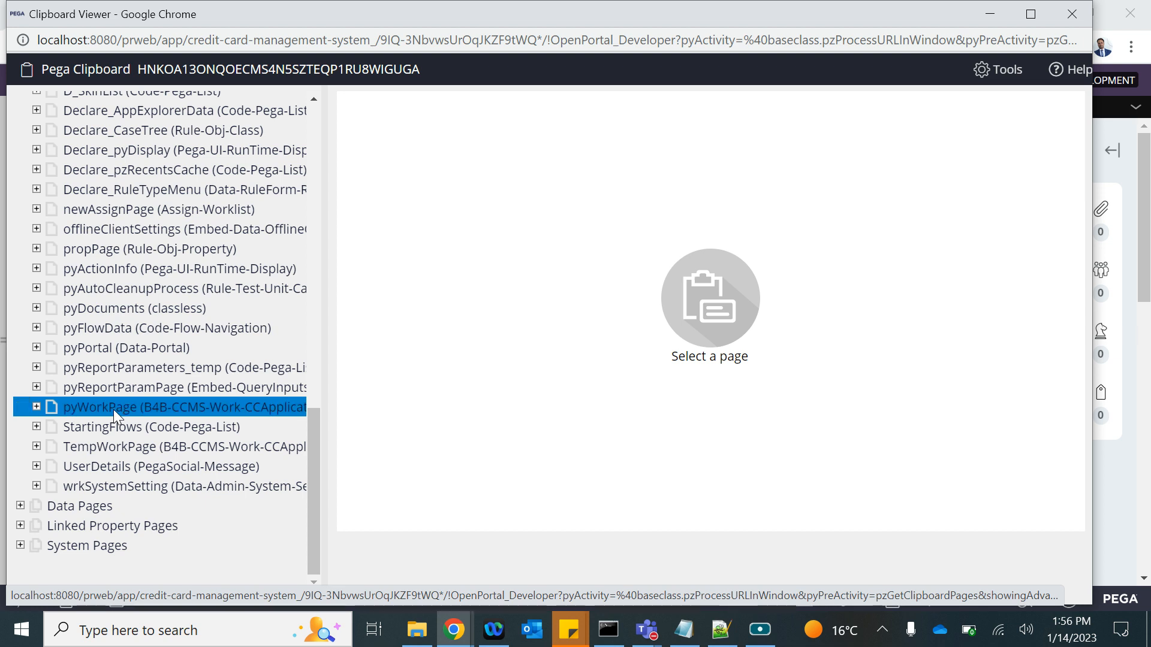
left_click(113, 409)
scroll(509, 483, "down", 15)
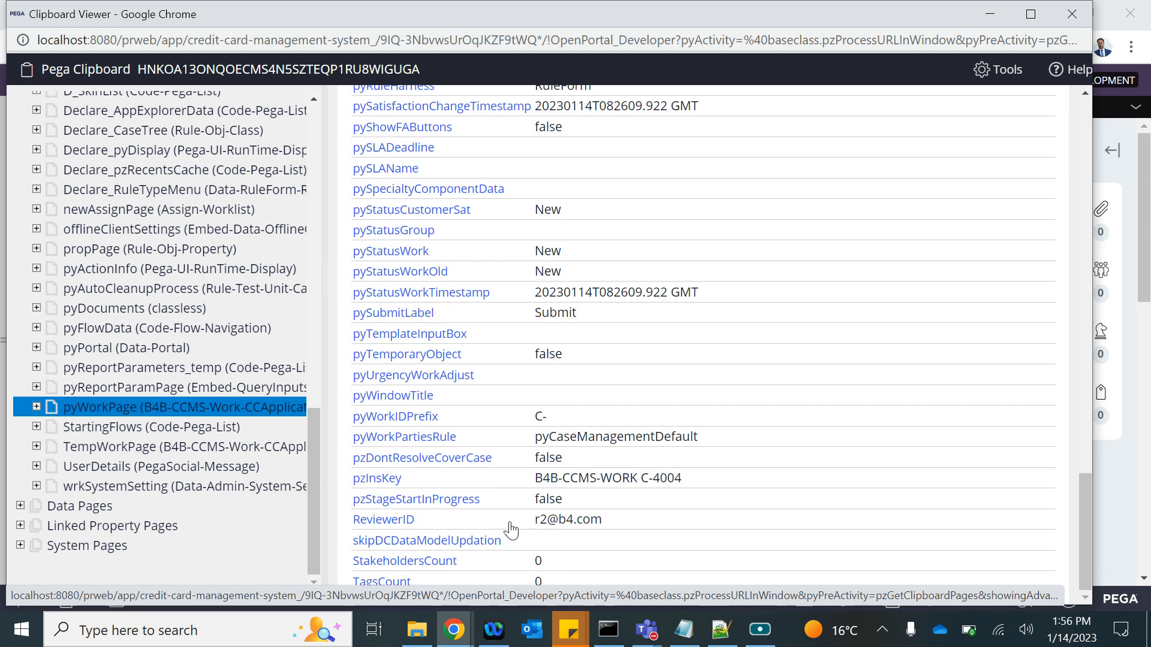
left_click_drag(530, 521, 619, 532)
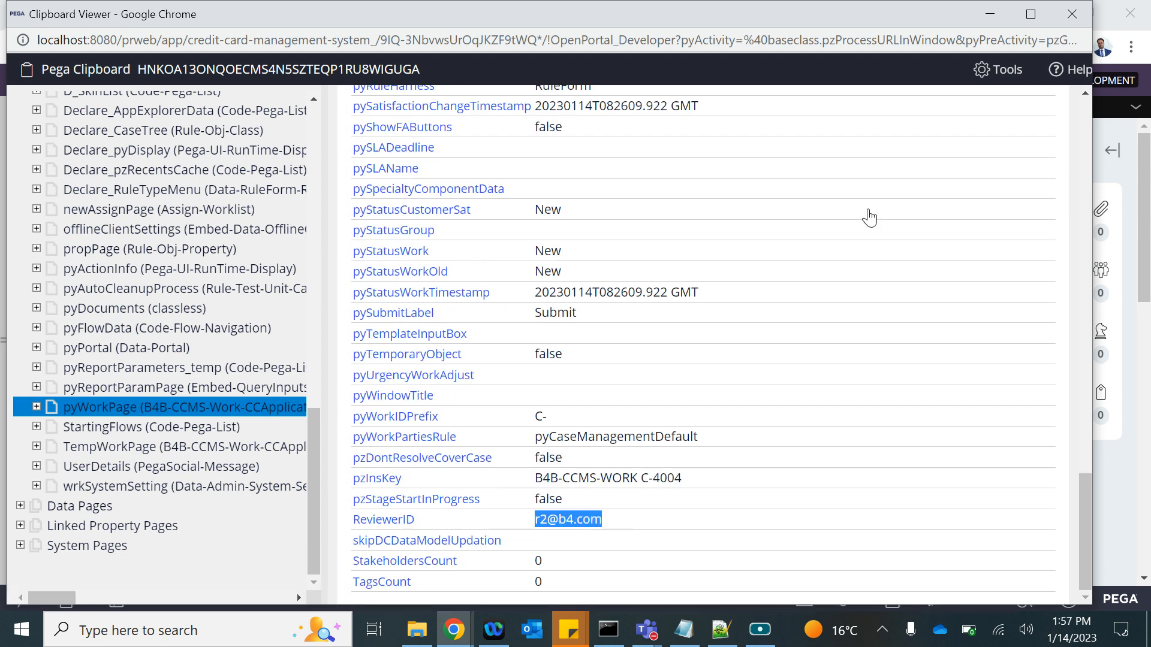
left_click(1072, 13)
Submit case C-4004 for r2's Get Approval review and return to DetermineReviewer.
scroll(971, 526, "down", 10)
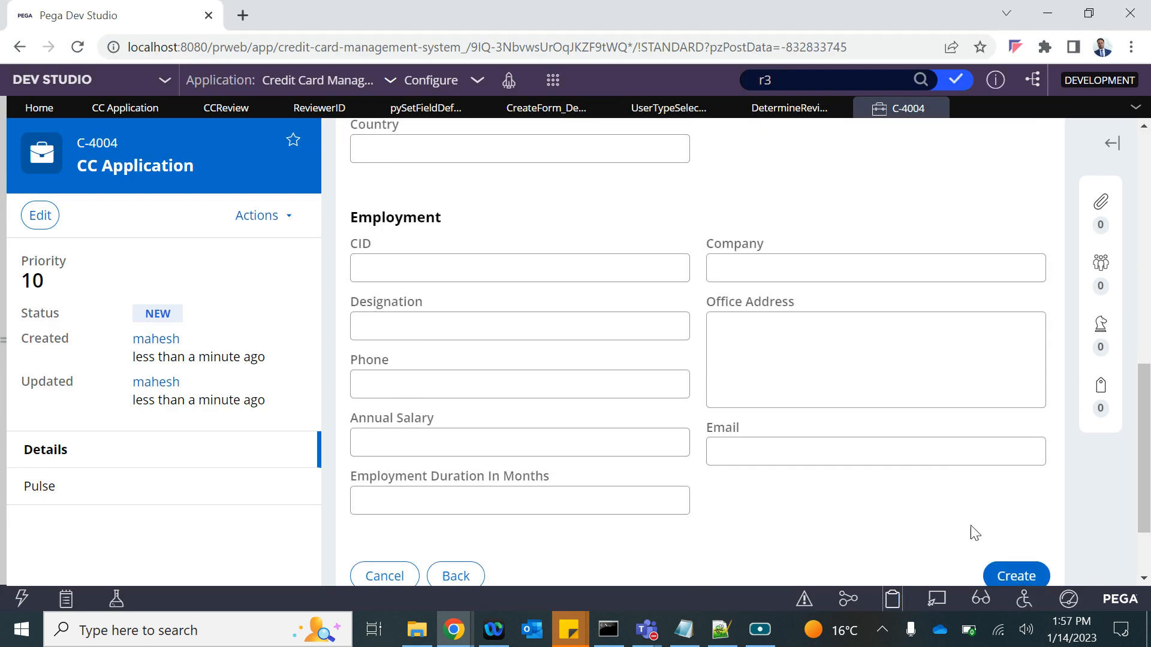
left_click(1019, 473)
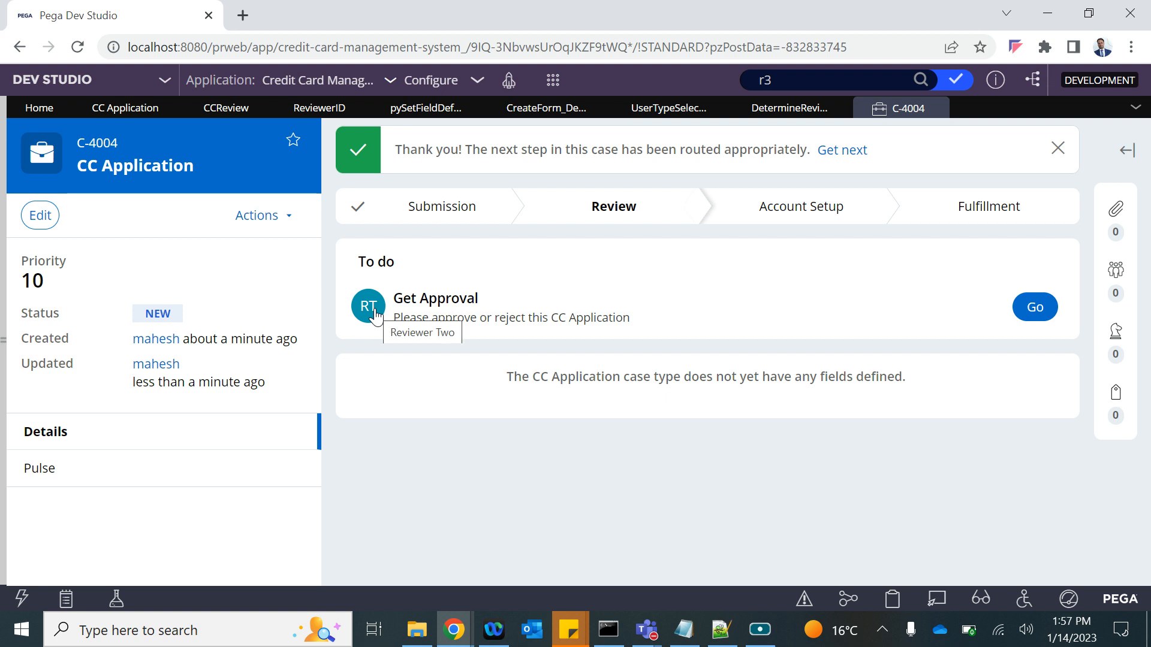
left_click(654, 117)
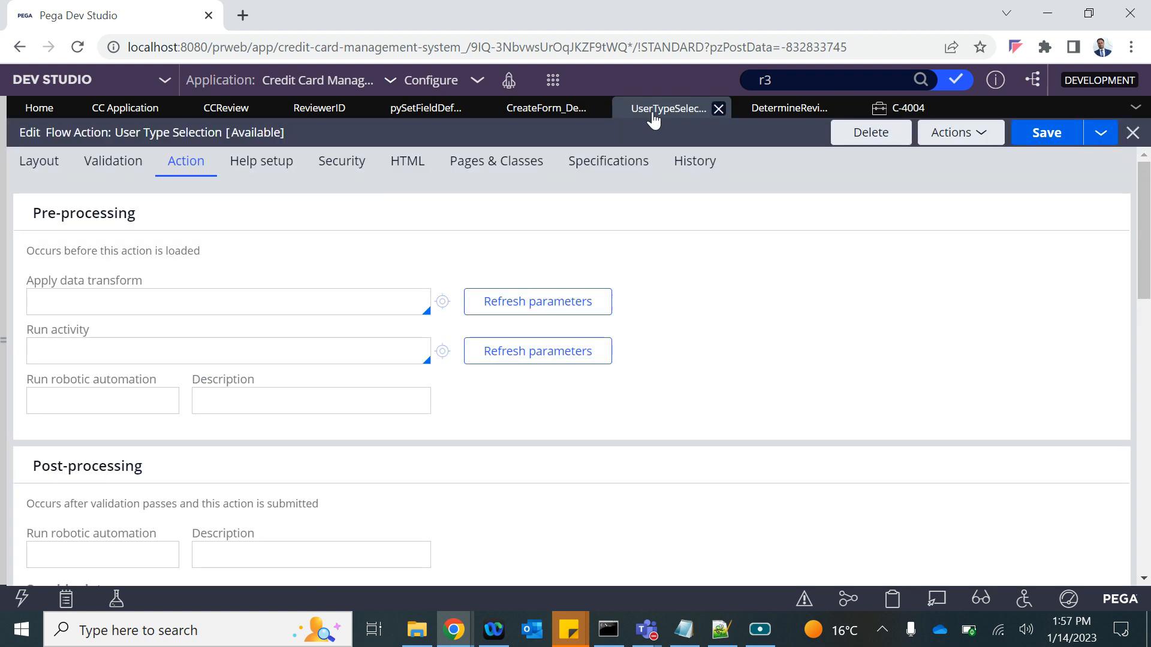
left_click(784, 114)
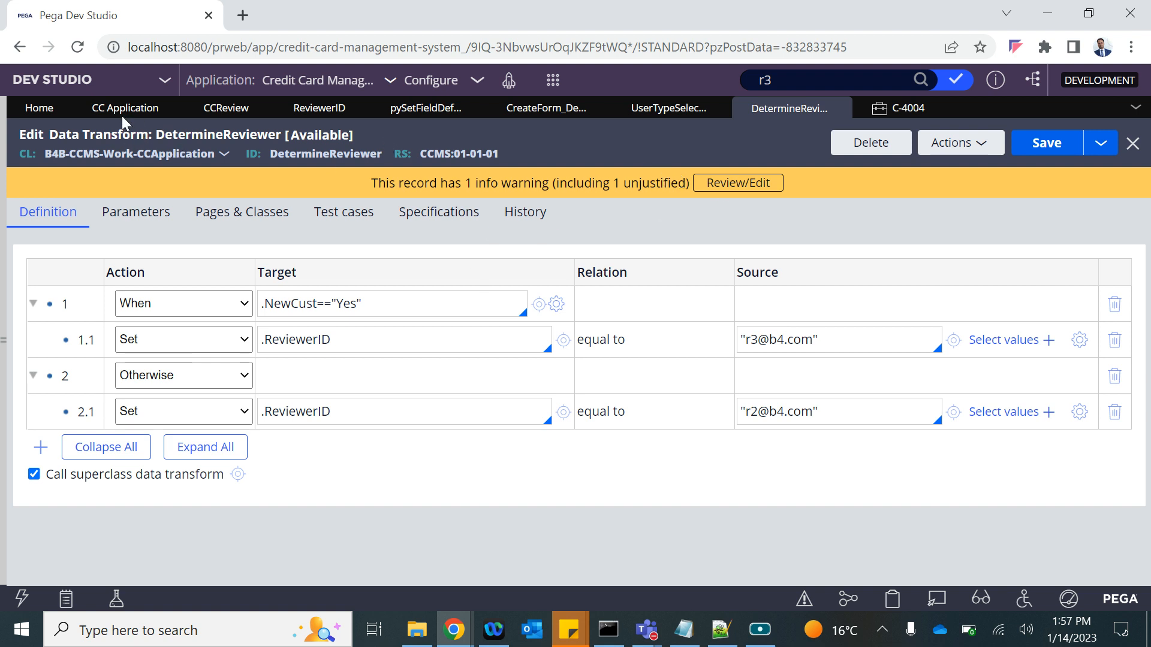
Check the user reference field line in the Notepad notes, then select CC Application's Review CC Application step.
left_click(698, 639)
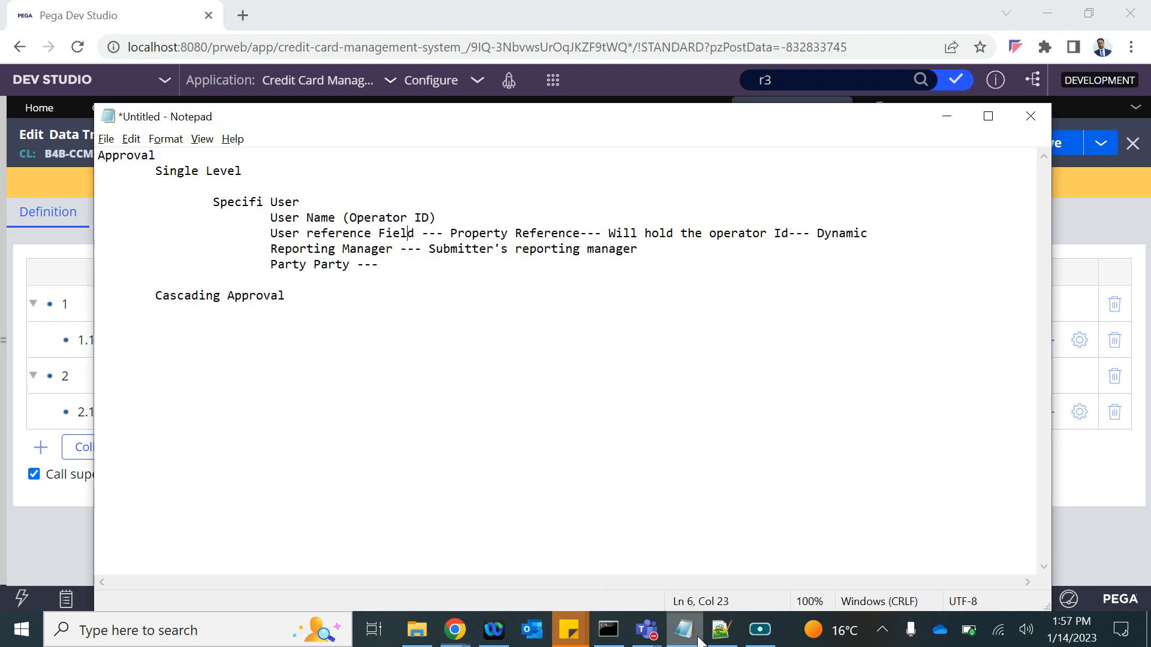
left_click_drag(272, 234, 501, 231)
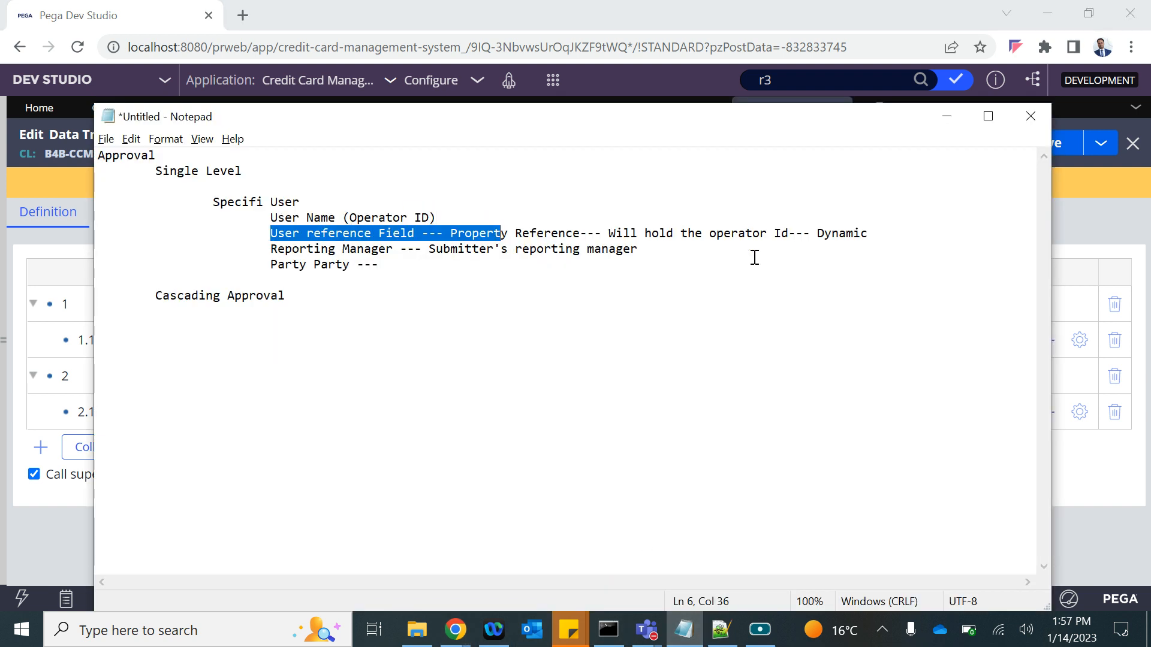
left_click(1103, 480)
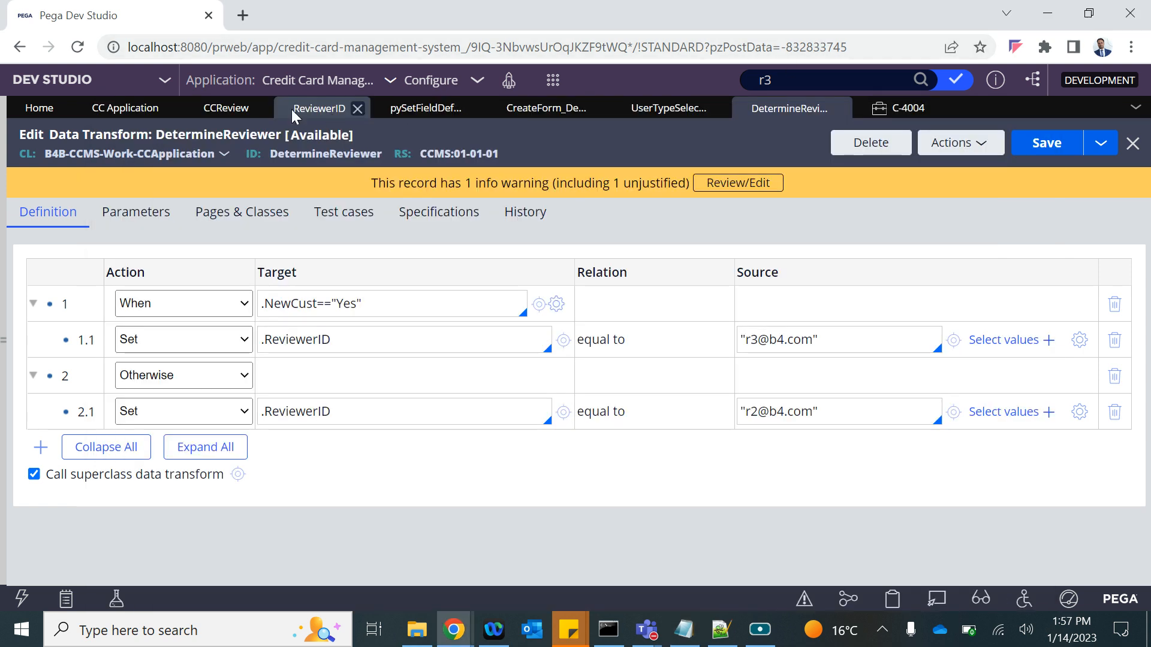
left_click(131, 112)
left_click(377, 352)
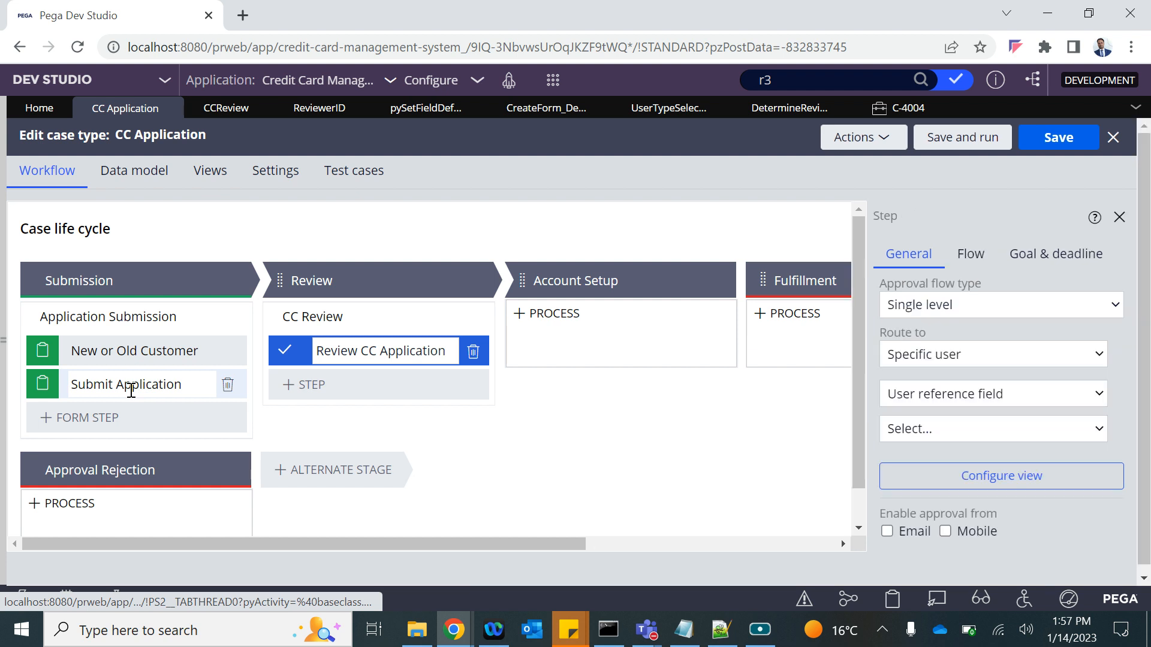
Route the Review CC Application approval to the Reporting manager and save the case type.
left_click(130, 390)
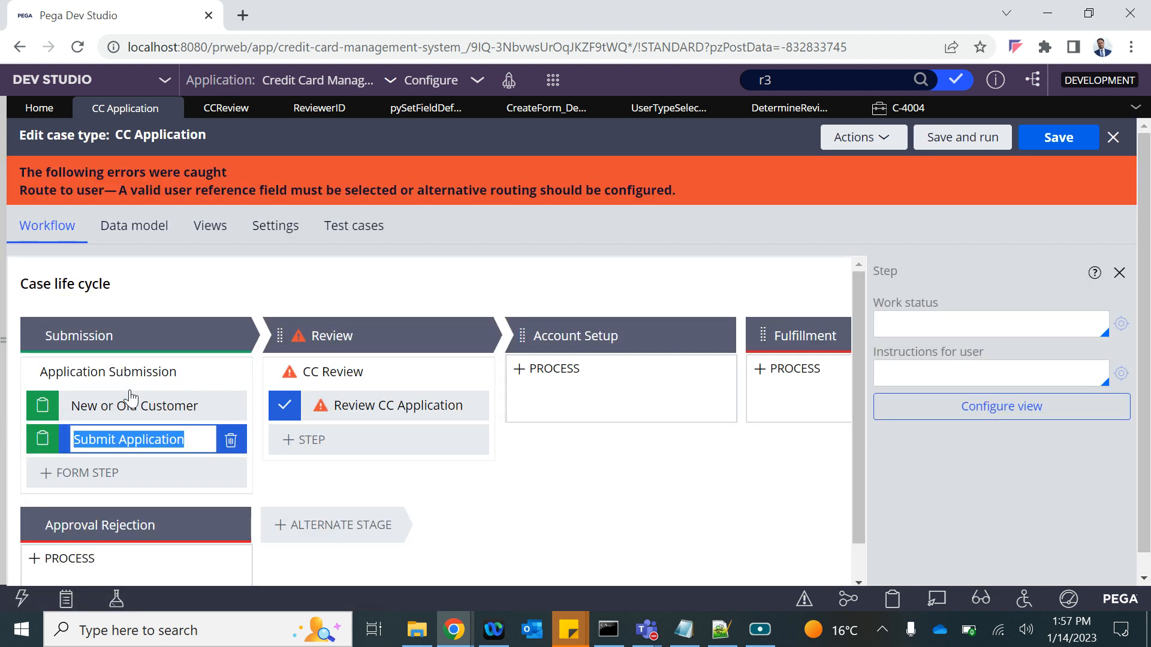
left_click(857, 138)
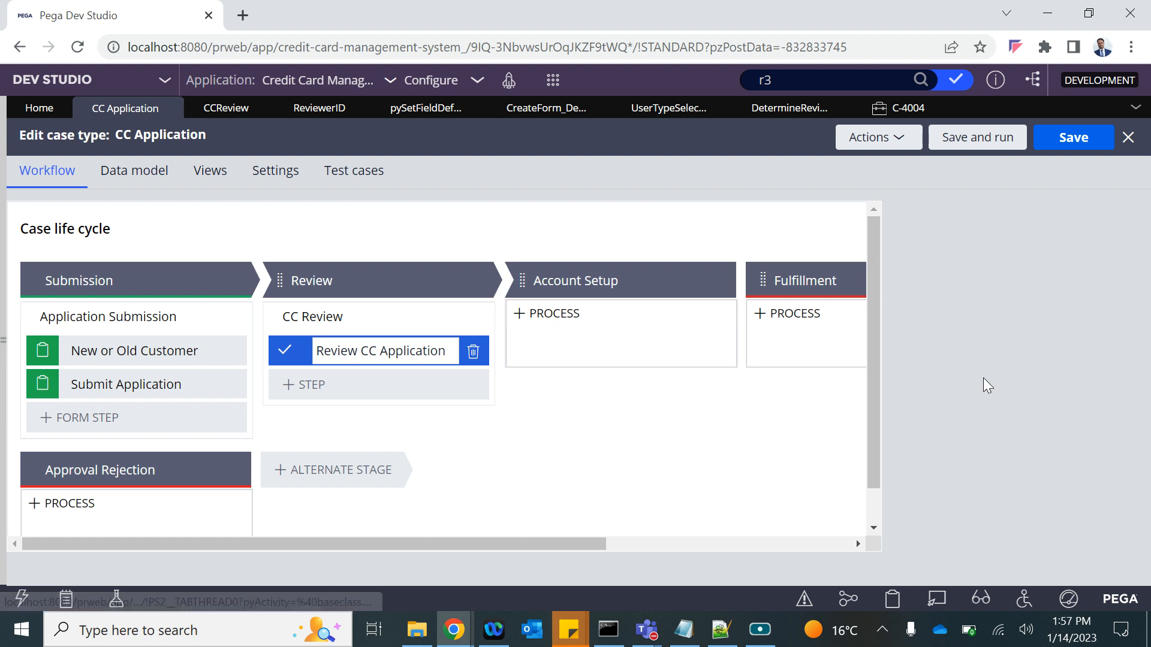
left_click(962, 430)
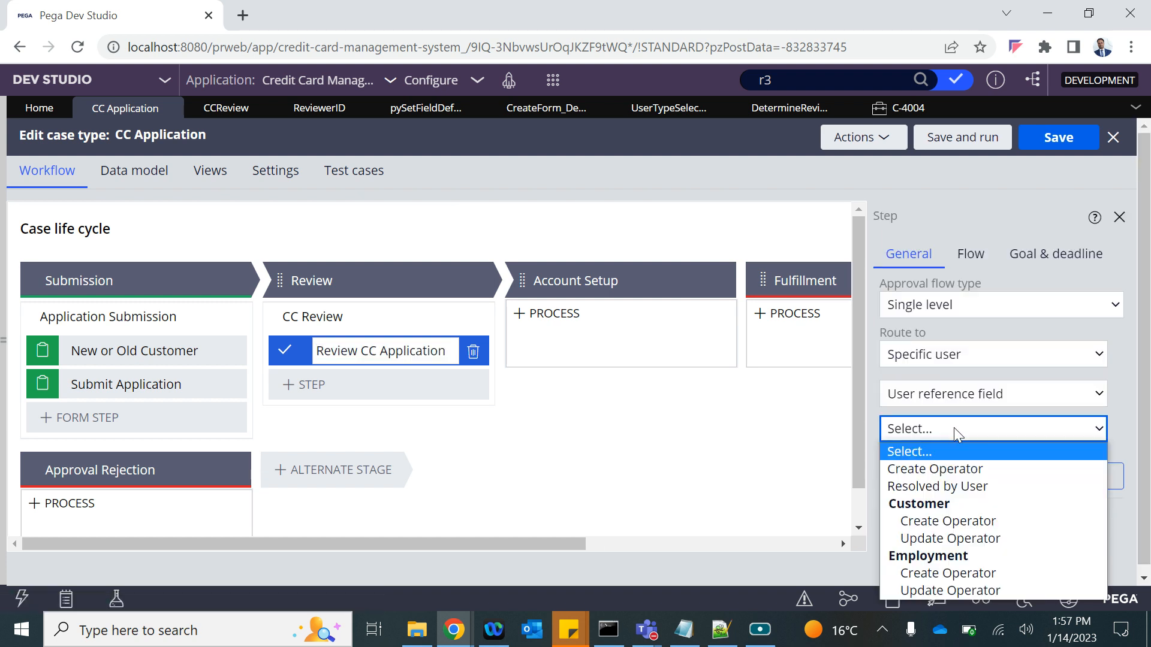
left_click(944, 395)
left_click(936, 450)
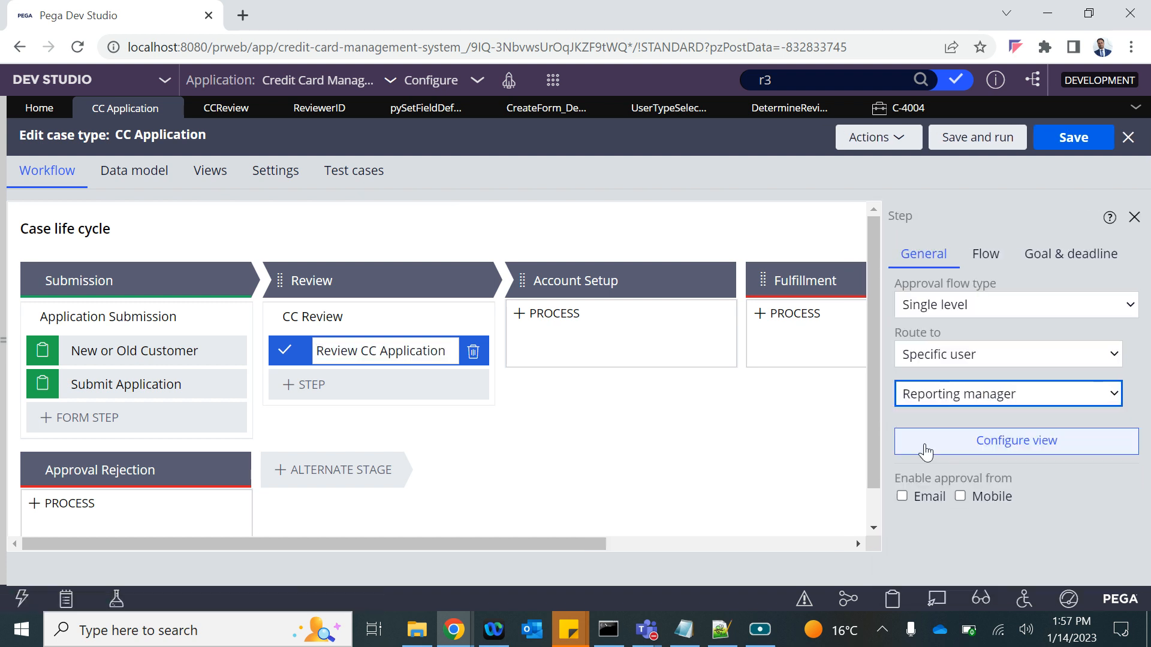
left_click(1069, 146)
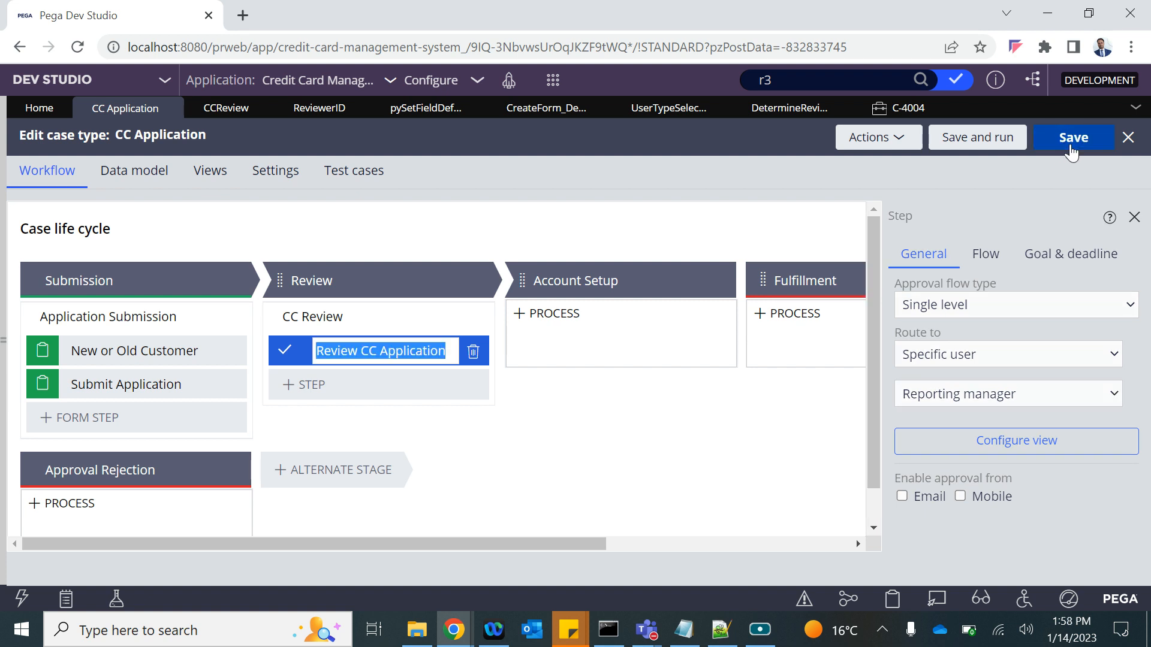
left_click(5, 356)
left_click(36, 567)
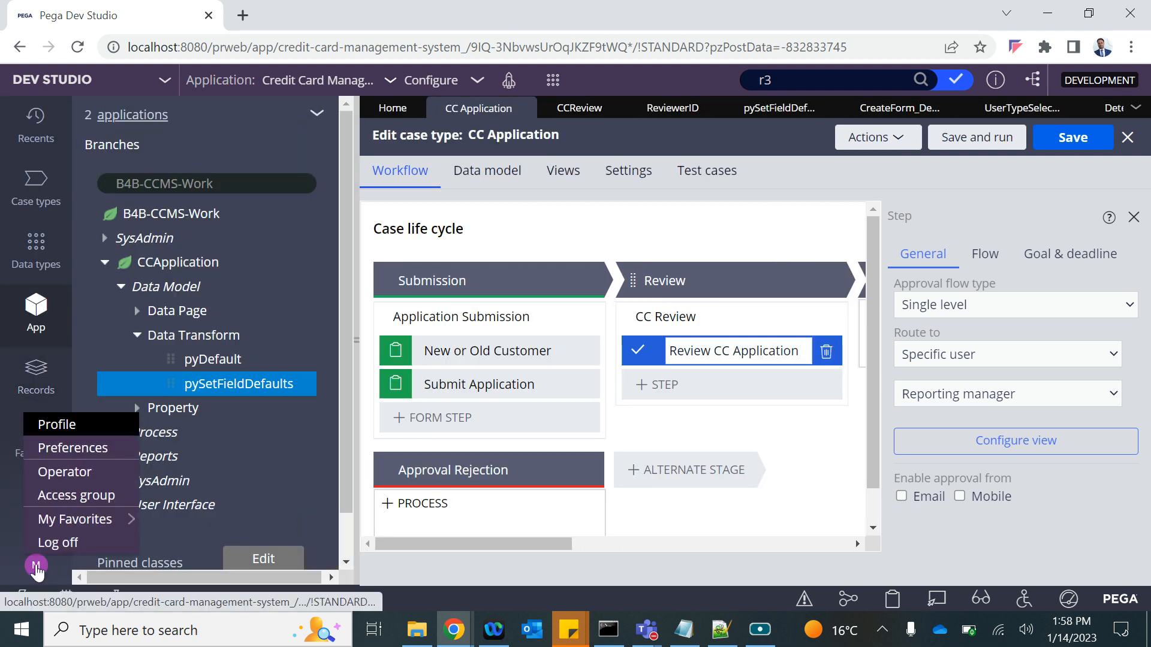
Set the current operator's Reports to field to the first reviewer, save, and start a new CC Application case.
left_click(69, 472)
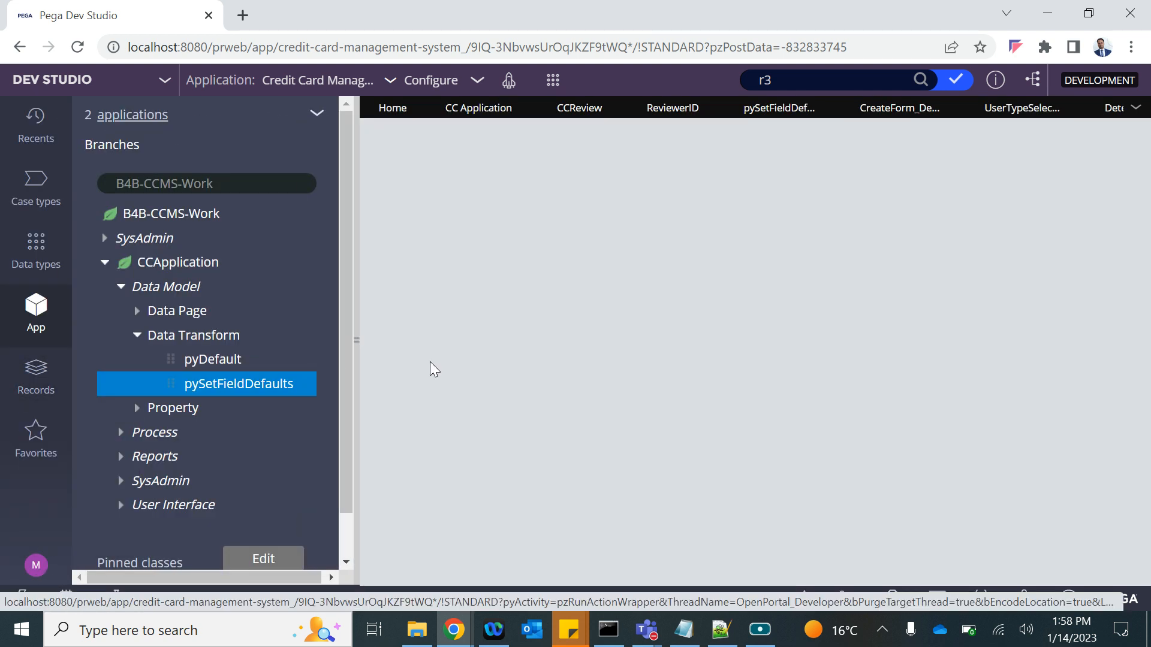
left_click(355, 341)
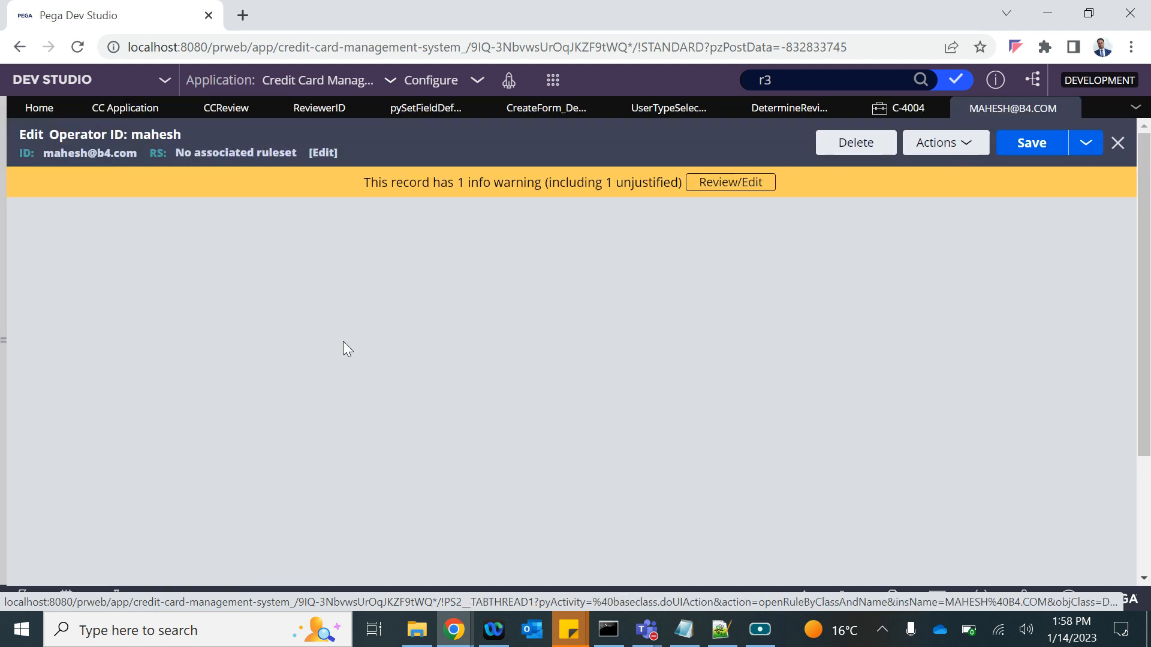
left_click(103, 219)
scroll(160, 522, "down", 2)
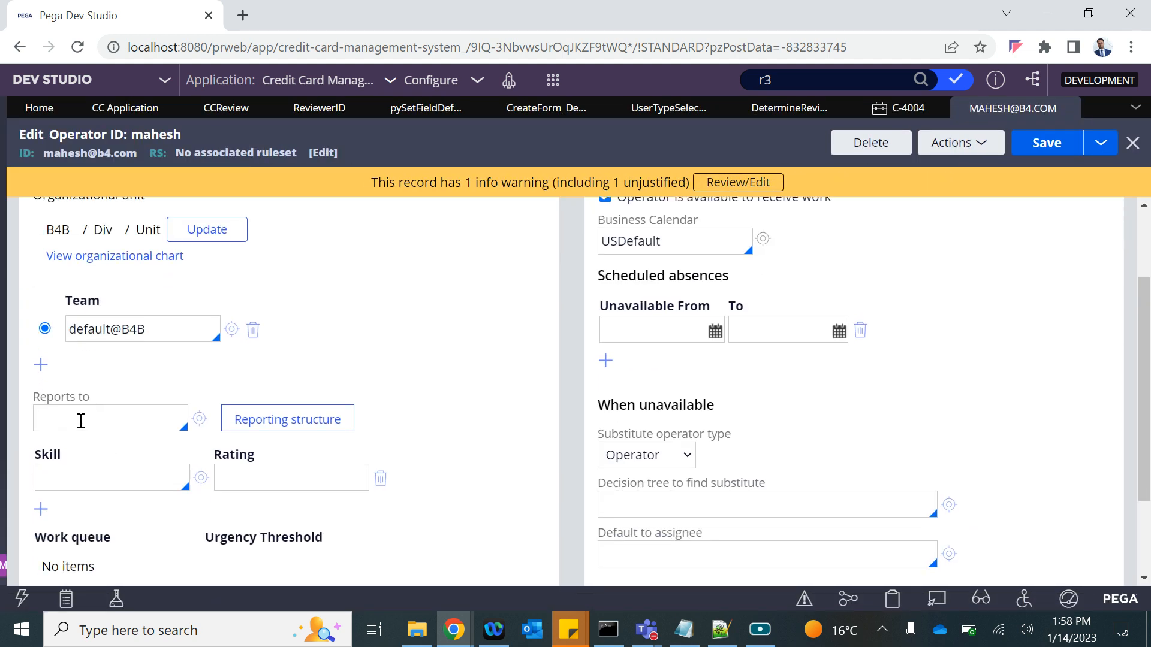
key("Down")
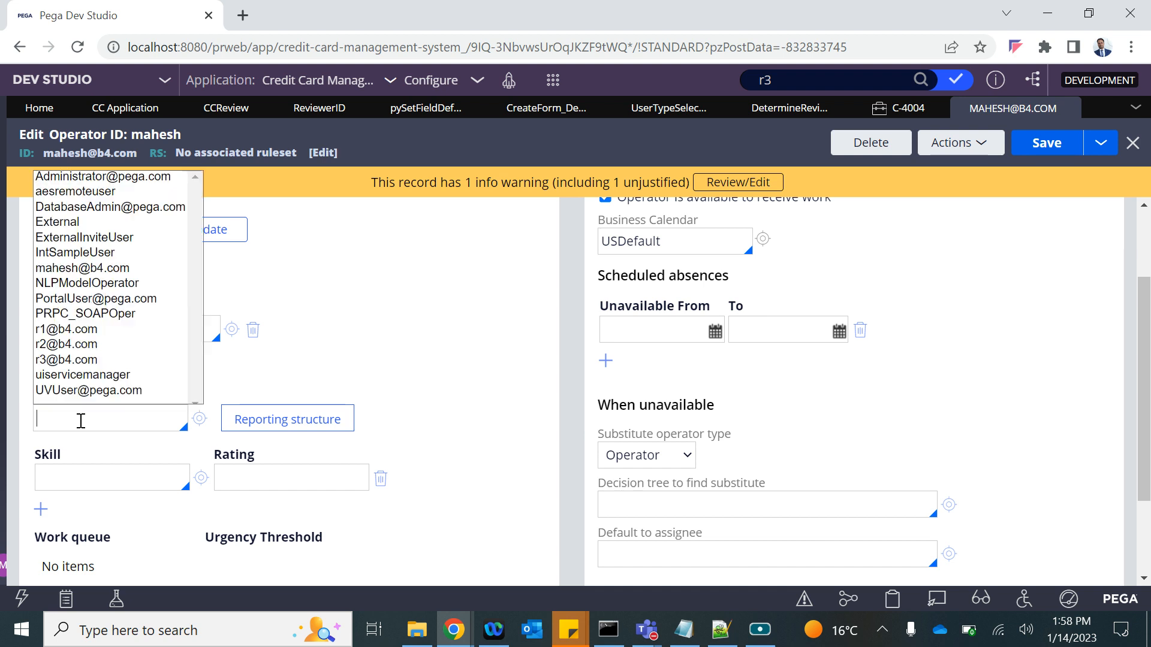
type("r1")
key("Return")
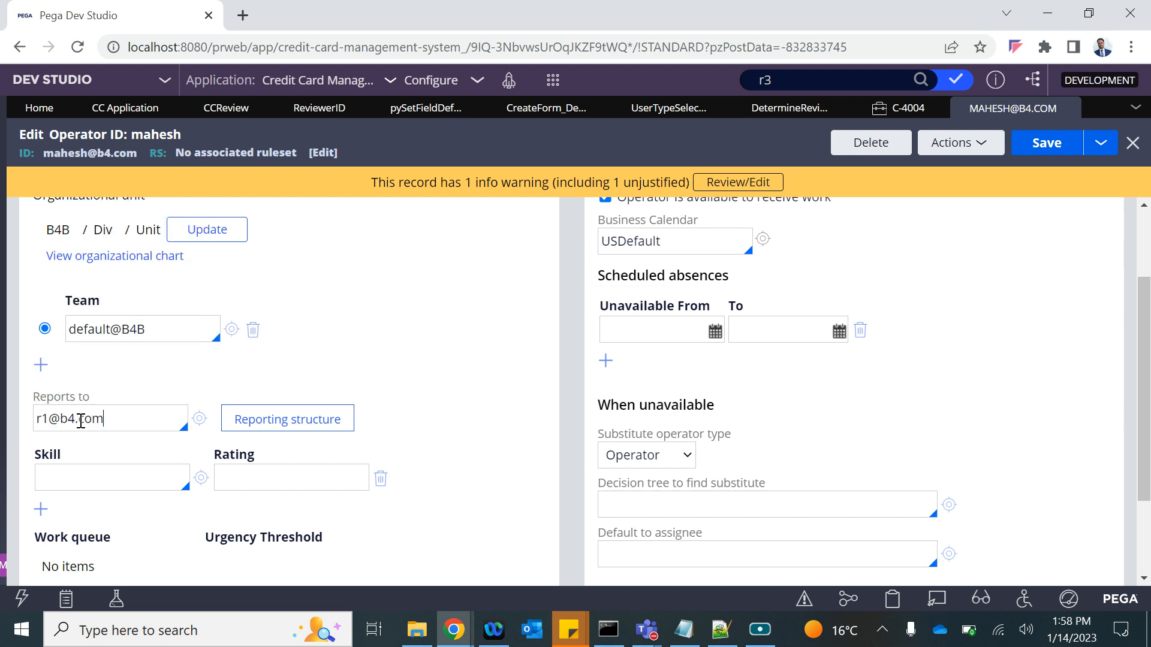
left_click(1055, 149)
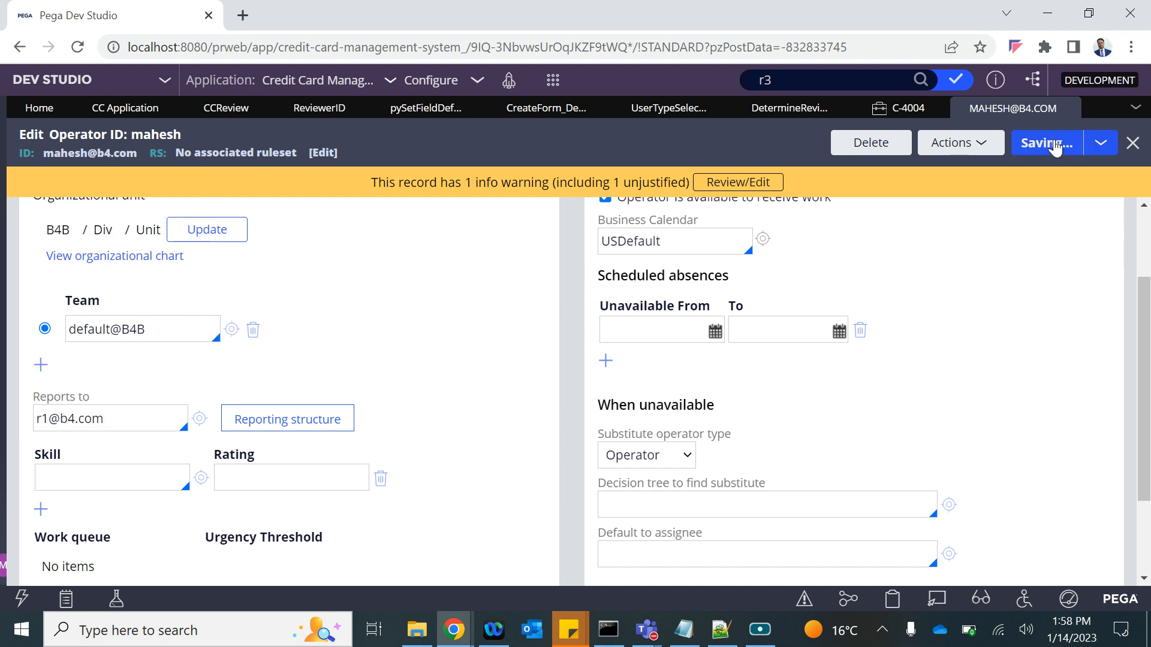
left_click(553, 79)
left_click(749, 97)
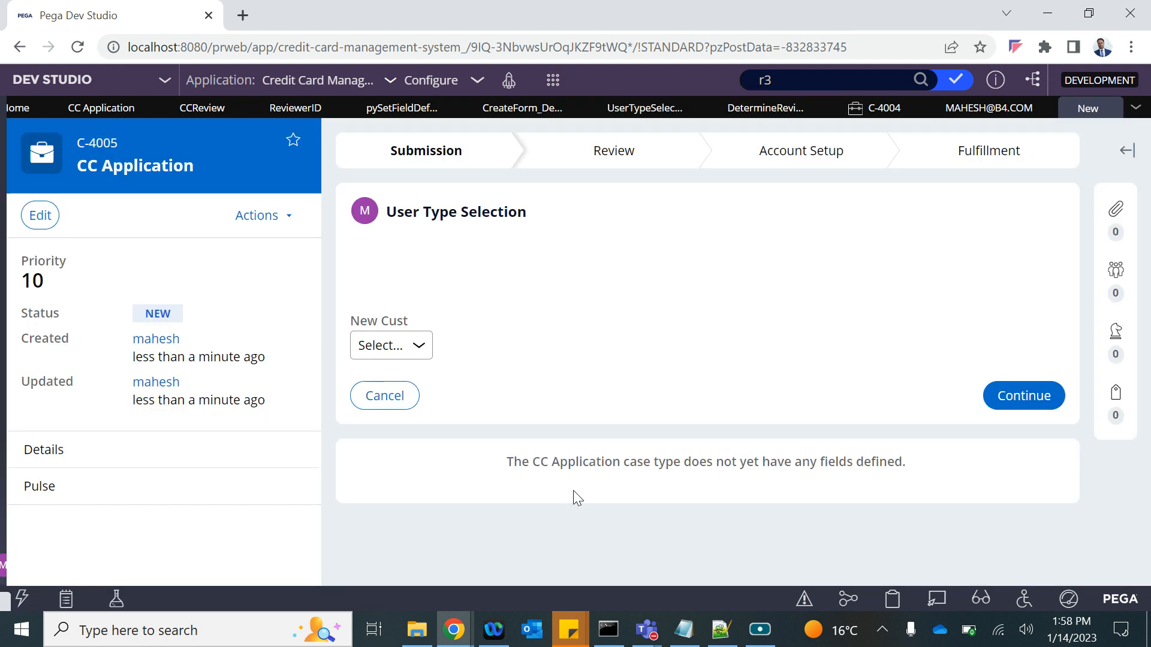
Set New Cust to Yes for case C-4005, continue, and submit the application form.
left_click(408, 346)
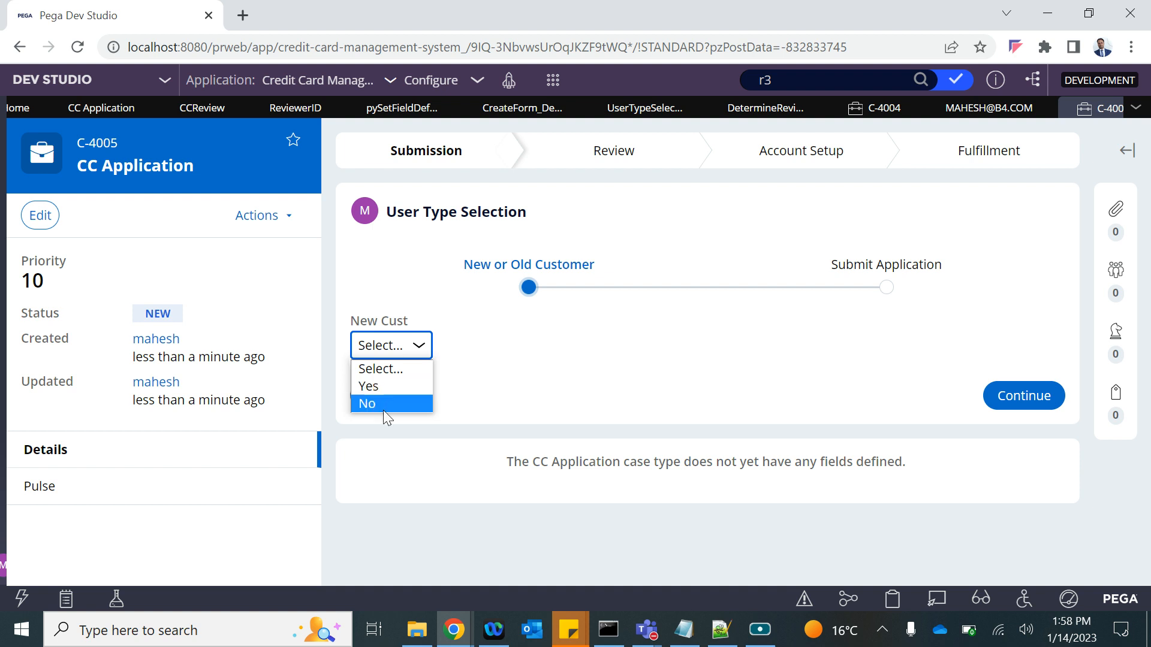
left_click(372, 388)
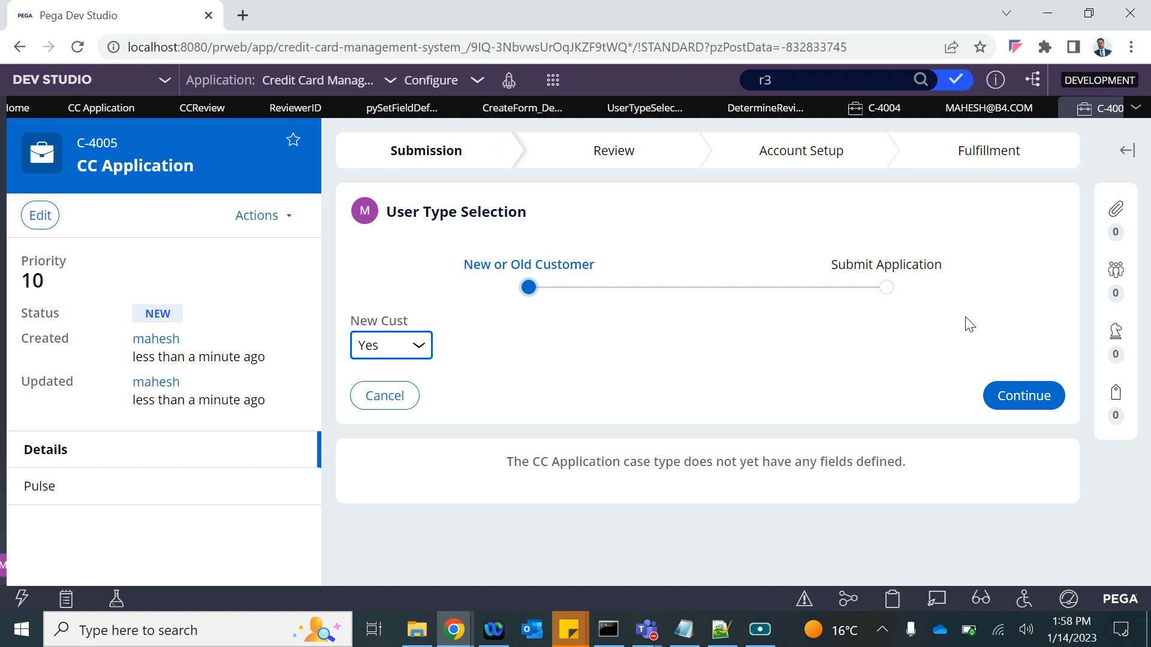
left_click(1010, 397)
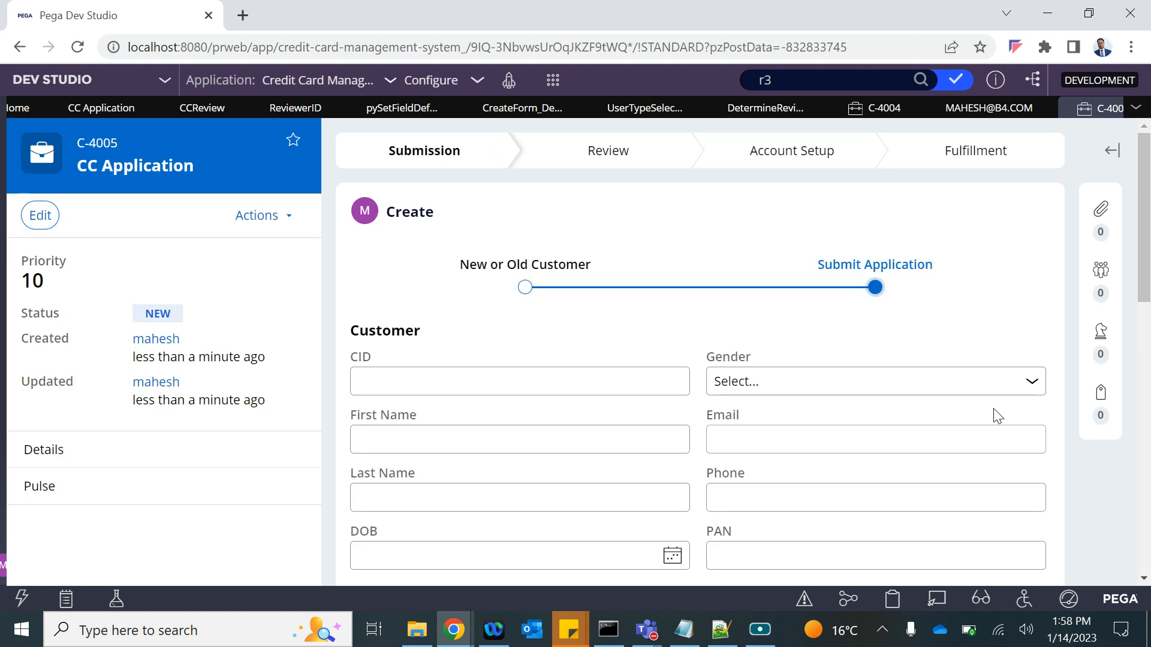
scroll(994, 409, "down", 10)
left_click(1027, 483)
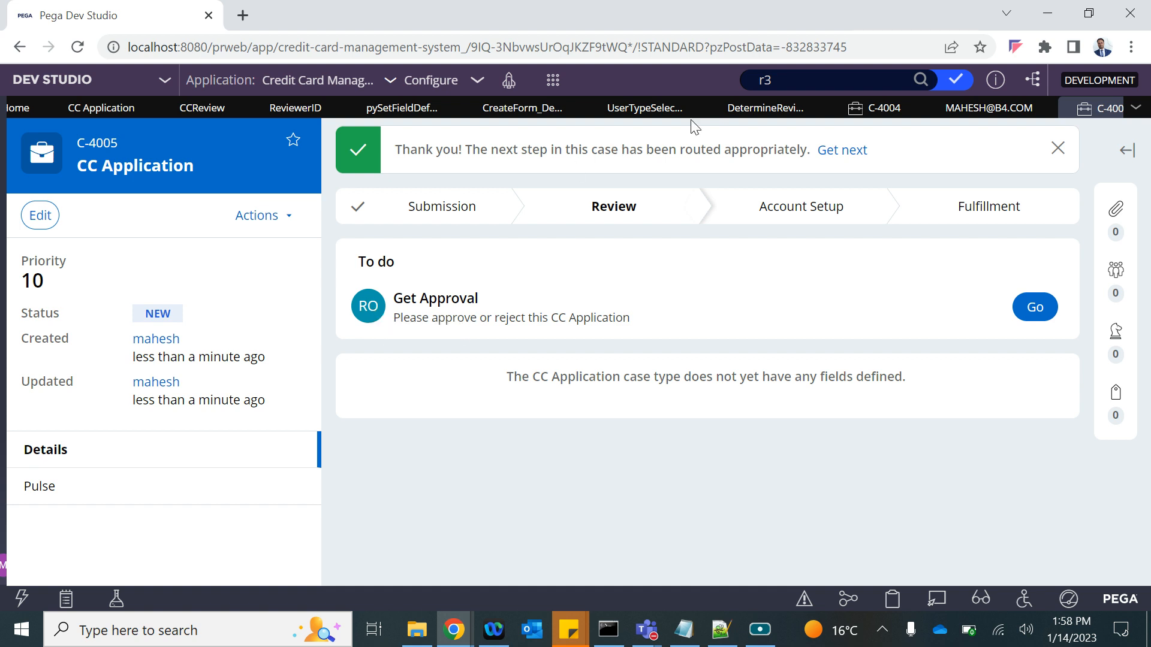
Search records for the first reviewer operator and glance at the App Studio window.
left_click(829, 84)
key("BackSpace")
type("1")
key("Return")
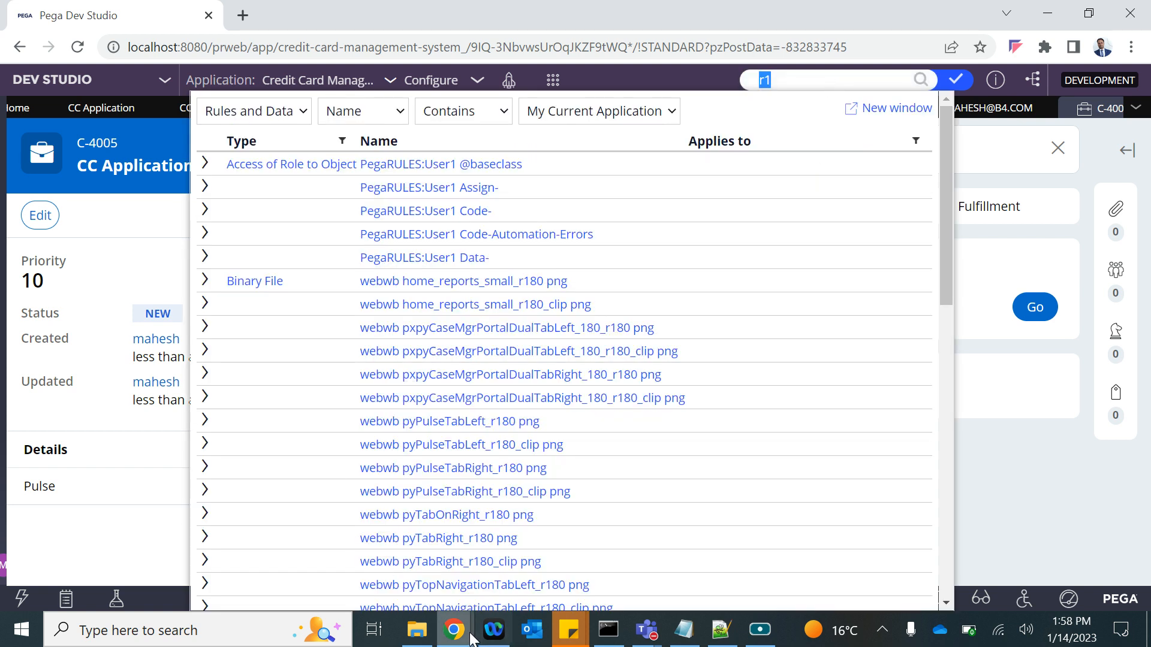
mouse_move(454, 630)
left_click(622, 549)
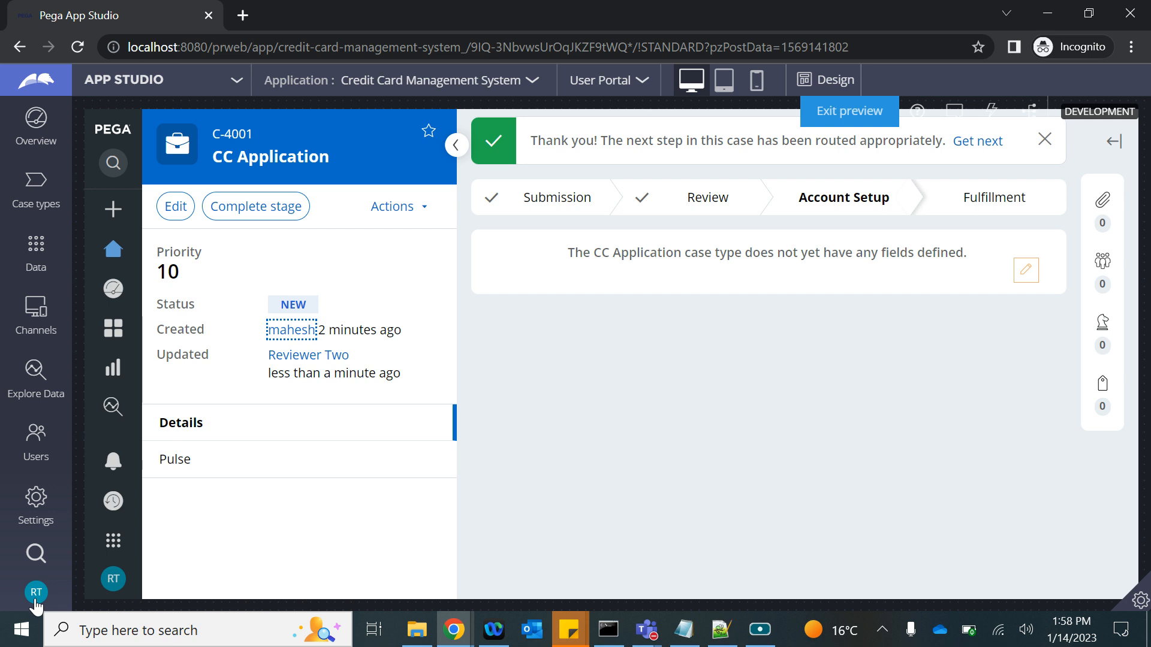
Search for the second reviewer and open its operator record.
key("alt+Tab")
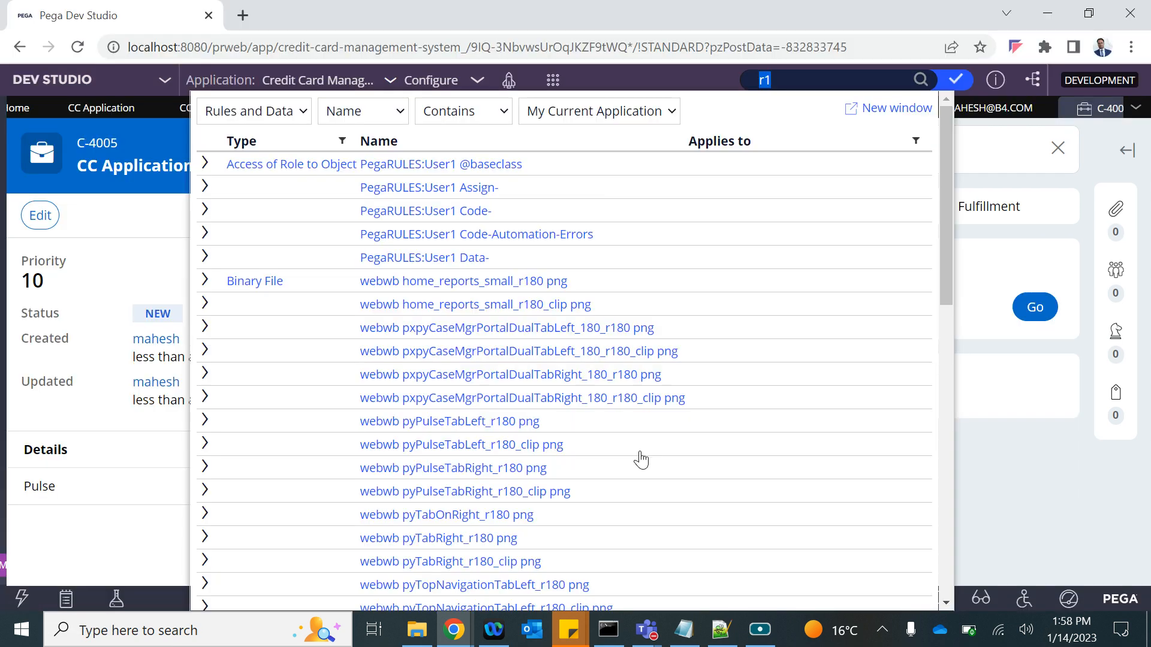
left_click(811, 85)
type("r2")
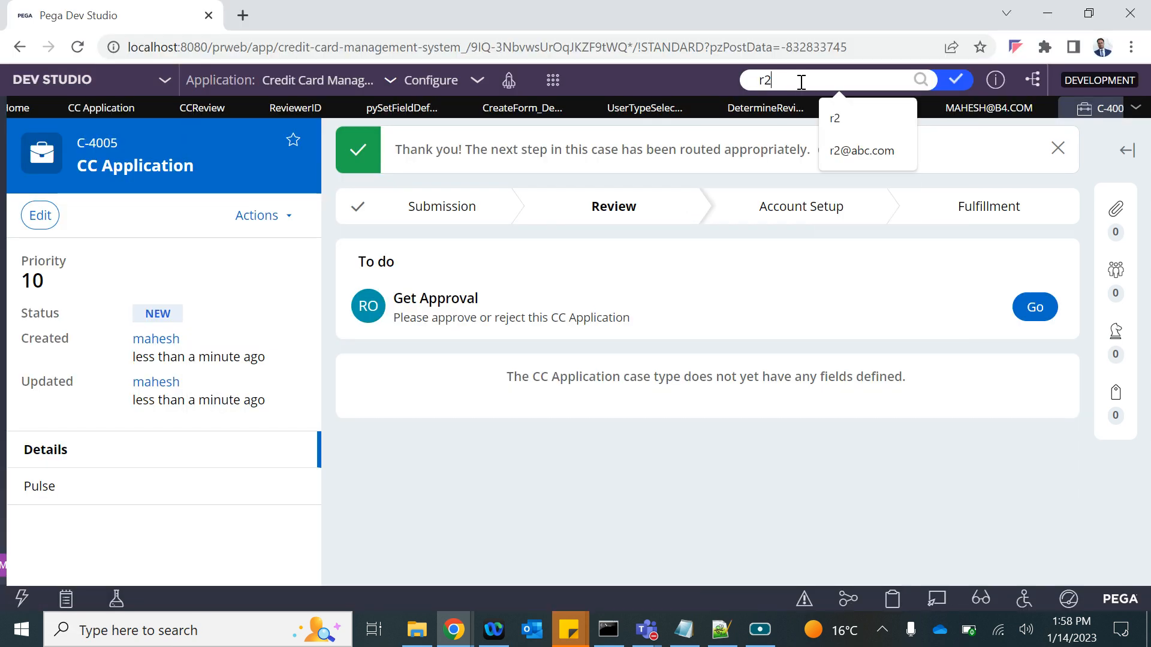
key("Return")
scroll(375, 198, "down", 10)
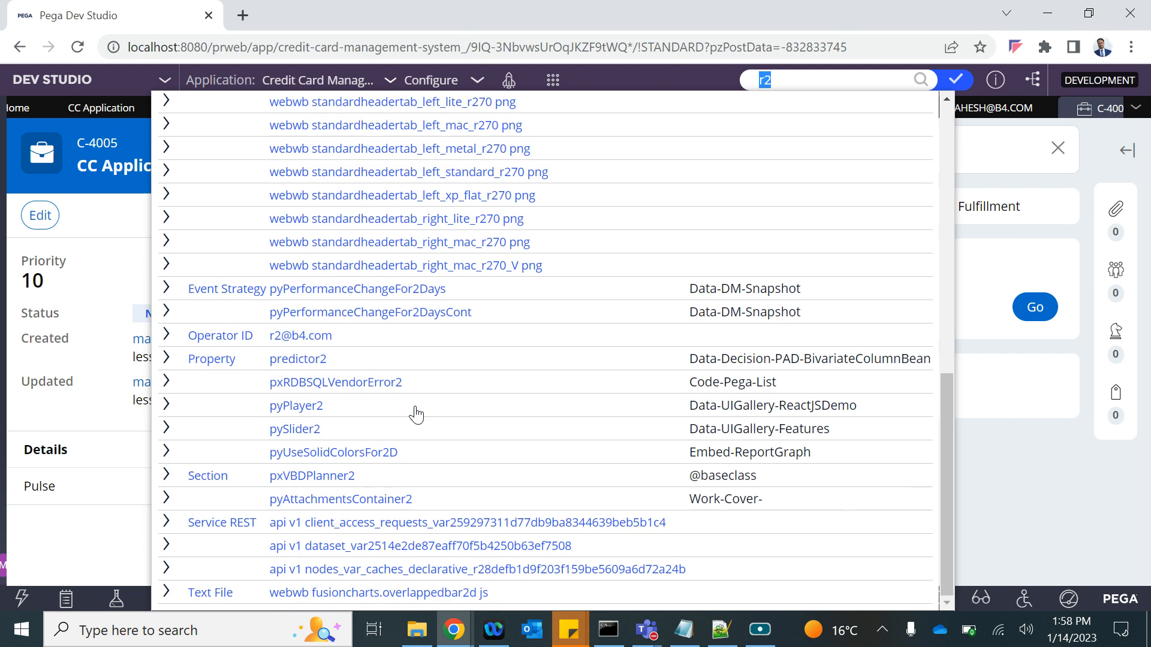
left_click(305, 335)
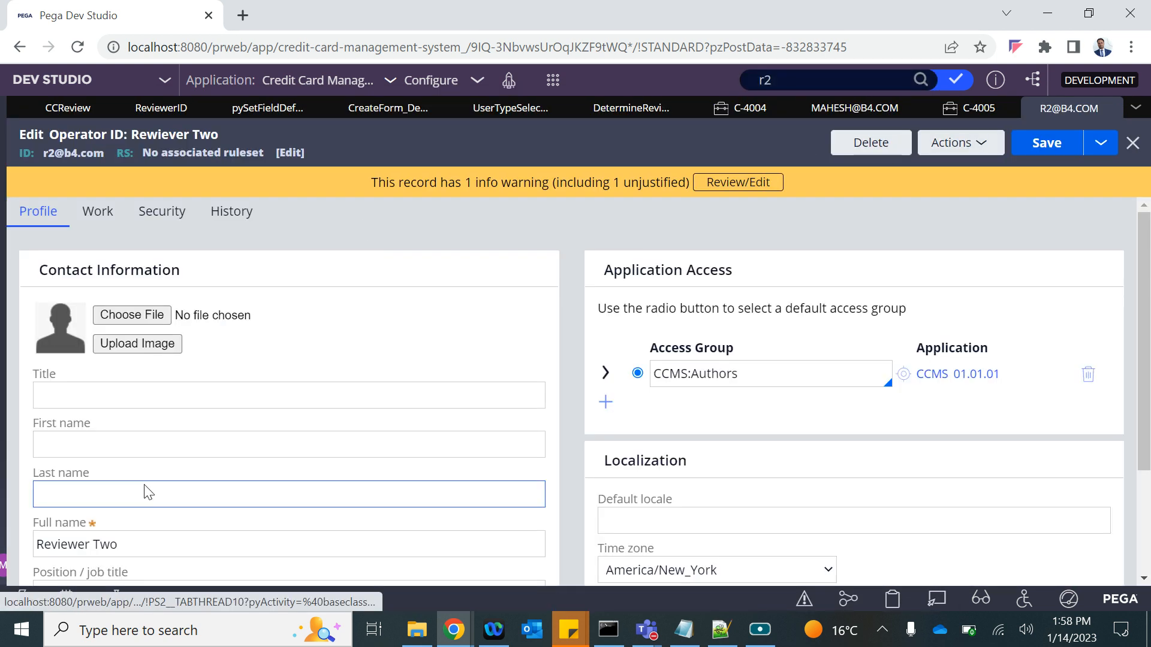
Set the second reviewer's Reports to manager and save the operator record.
scroll(151, 481, "down", 3)
scroll(152, 479, "up", 3)
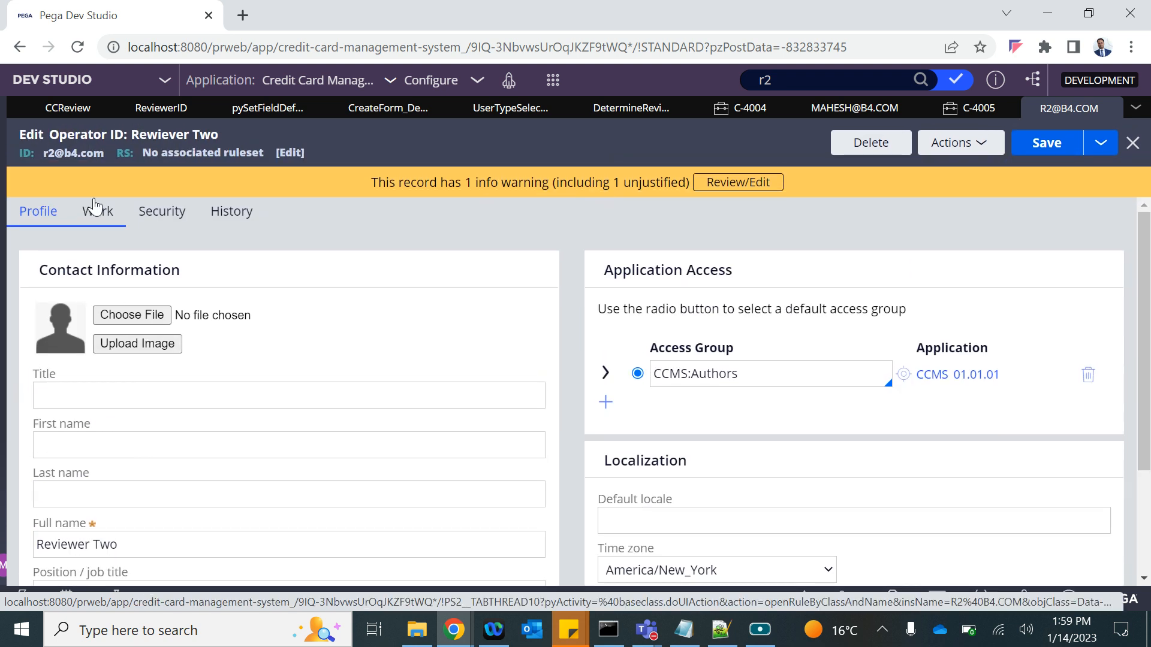
scroll(101, 516, "down", 1)
left_click(83, 493)
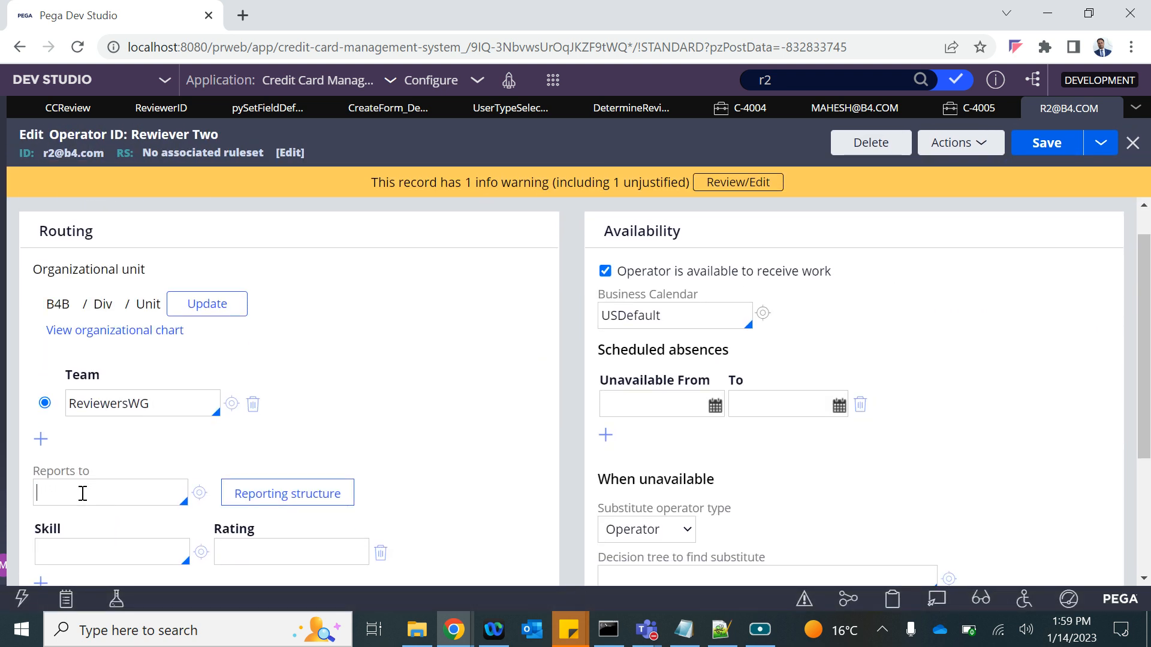
key("Down")
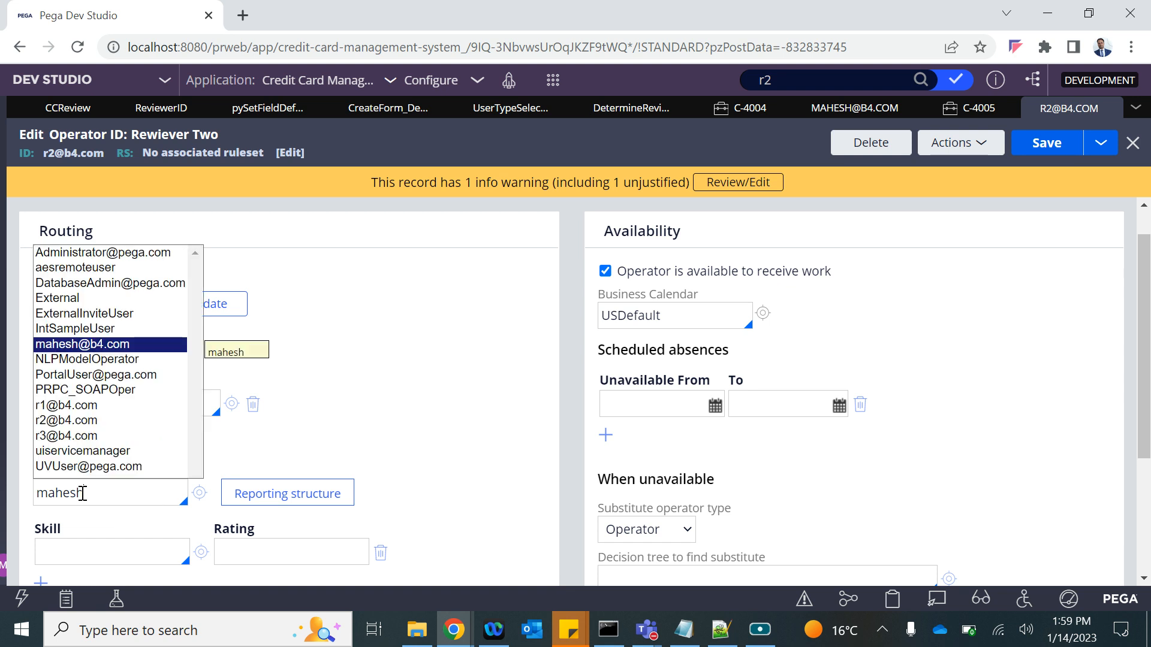
key("Return")
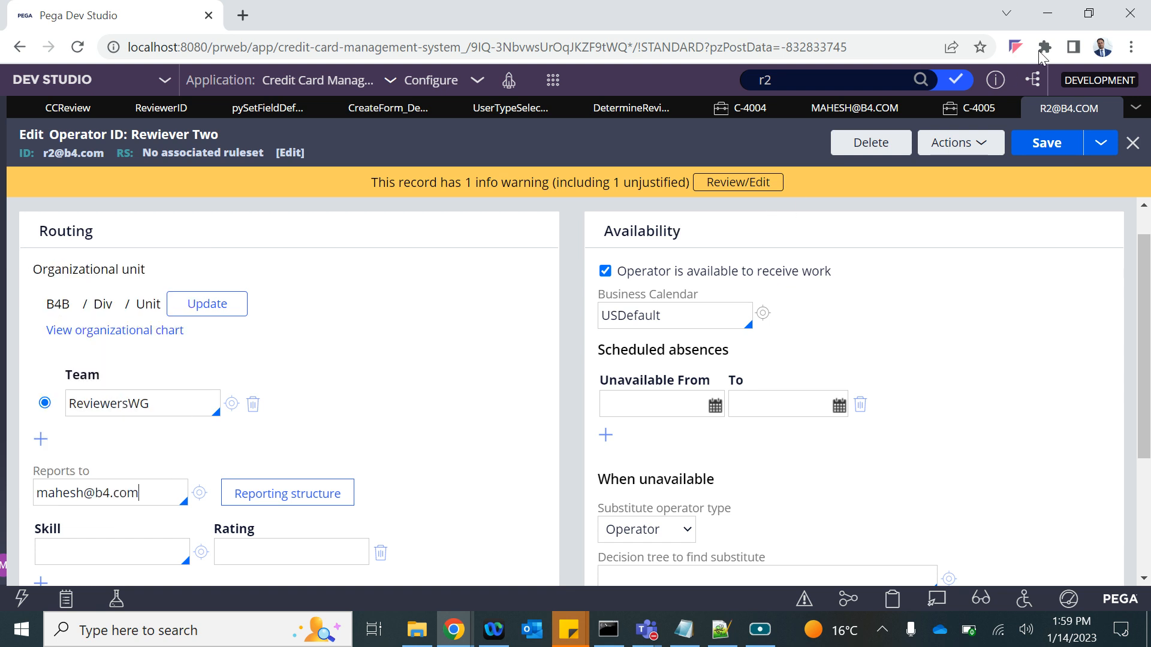
left_click(1043, 142)
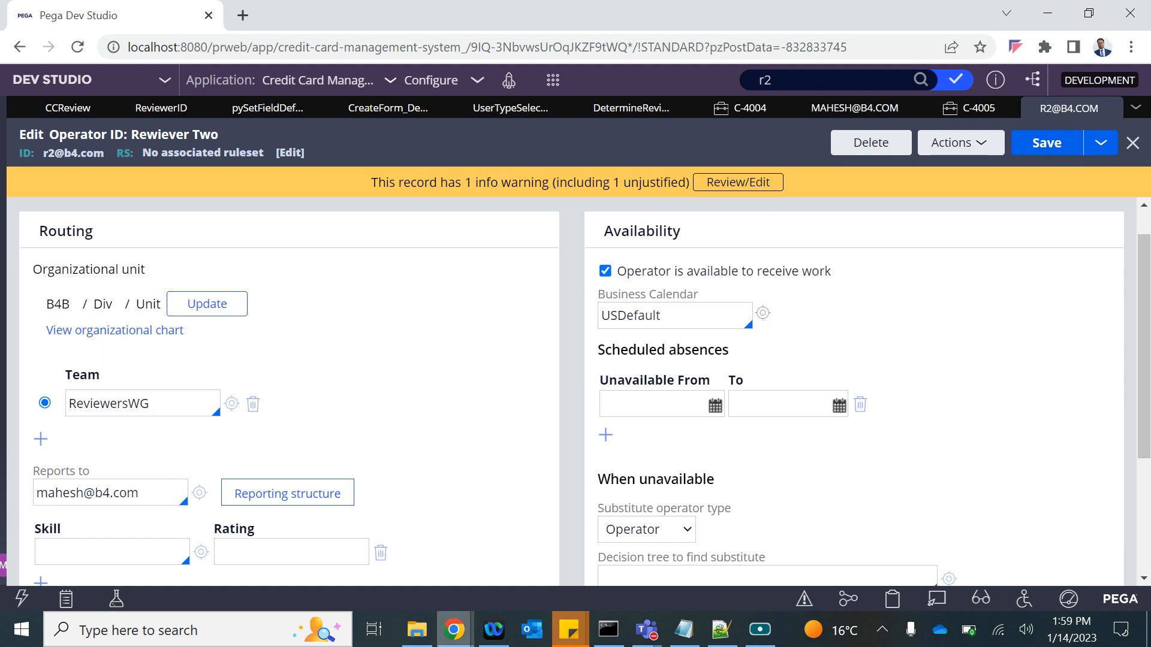
mouse_move(454, 630)
left_click(637, 561)
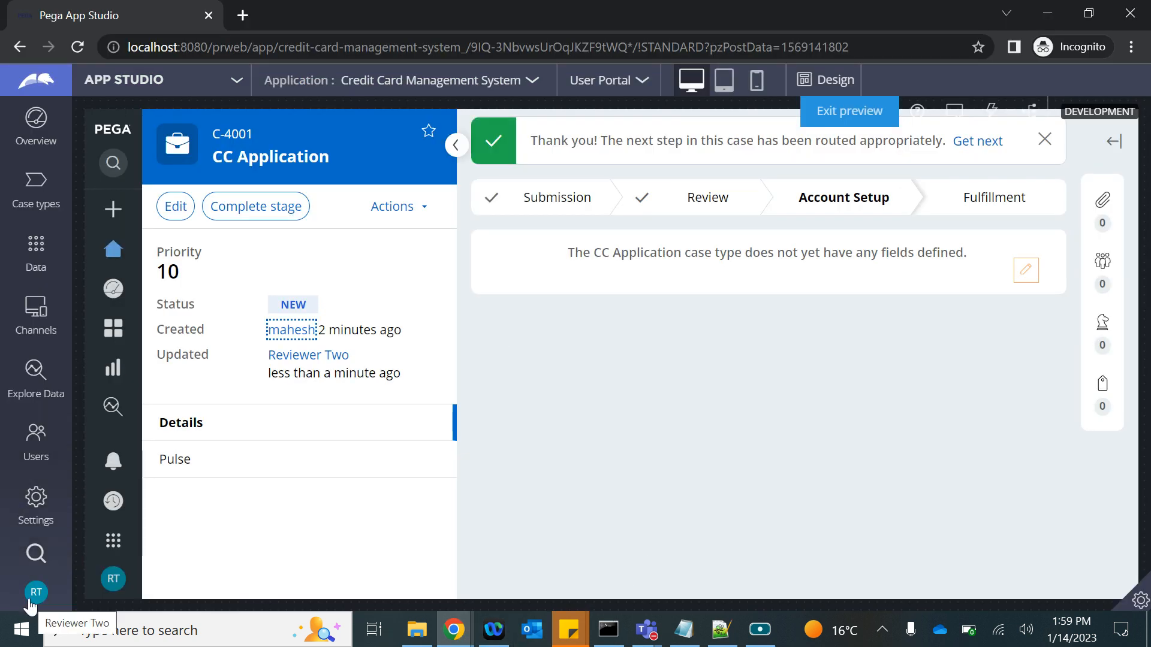
Create CC Application case C-4006 from the portal, then log off.
left_click(112, 209)
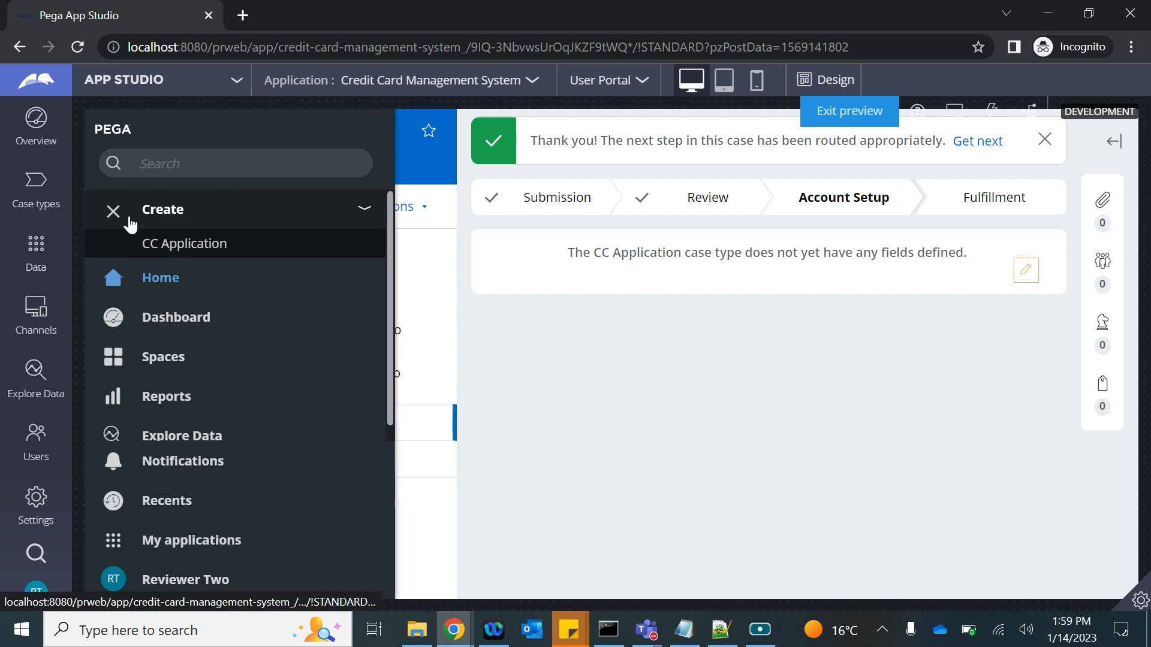
left_click(183, 257)
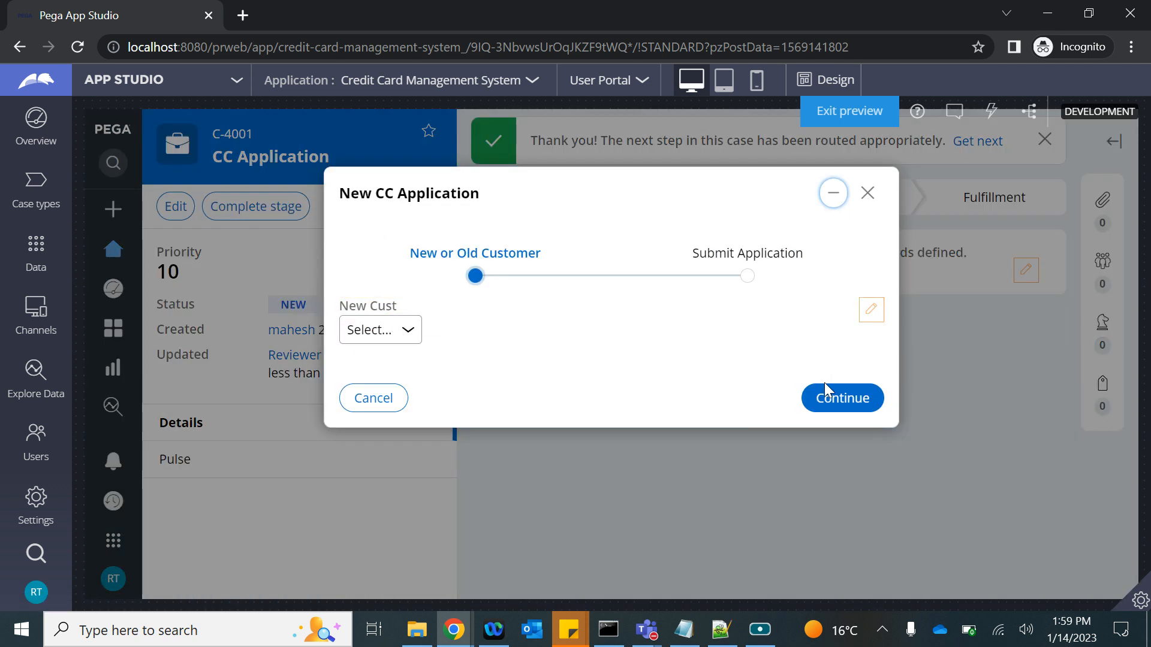
left_click(824, 393)
left_click(839, 506)
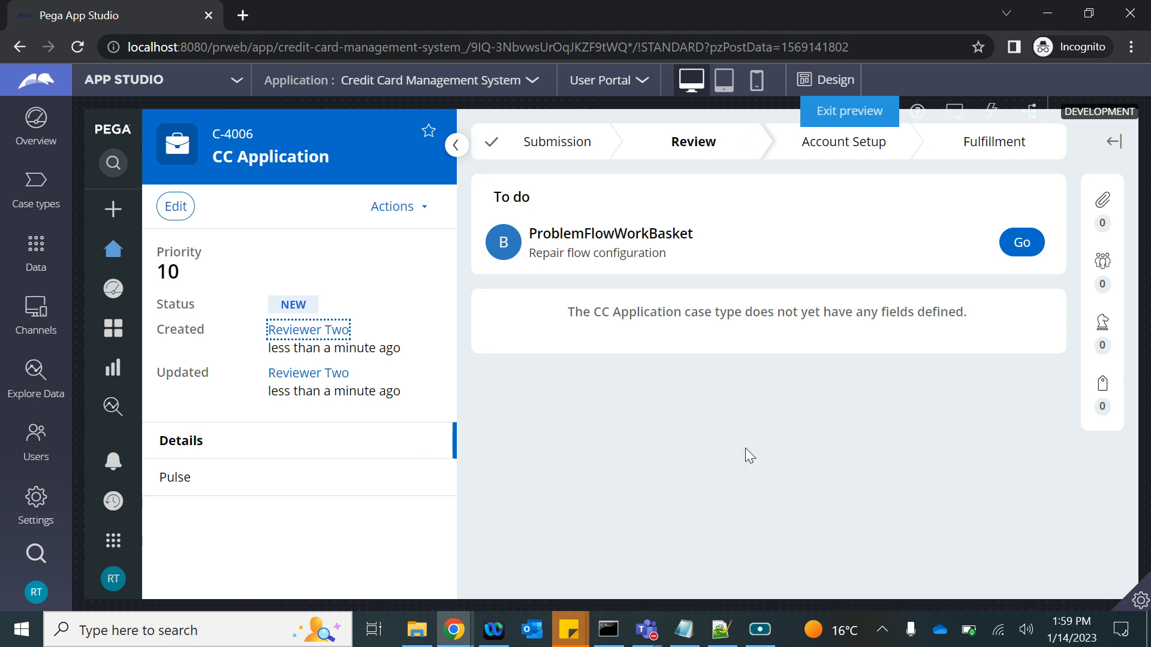
left_click(35, 595)
left_click(54, 570)
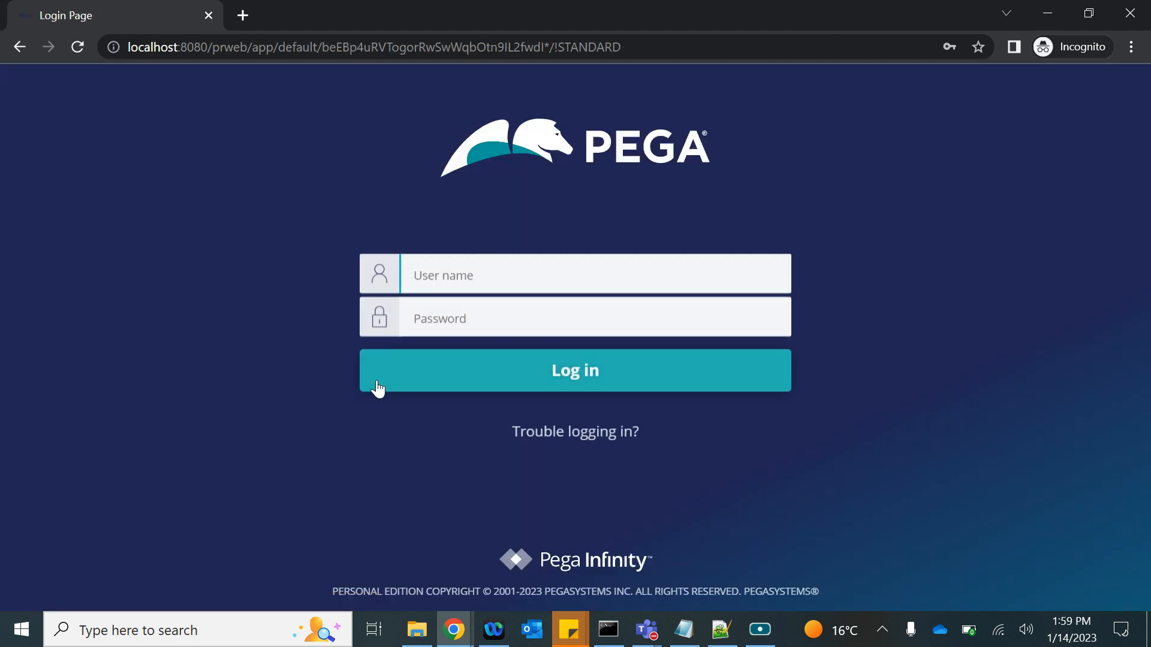
Sign in to App Studio as the second reviewer operator with its password.
left_click(462, 283)
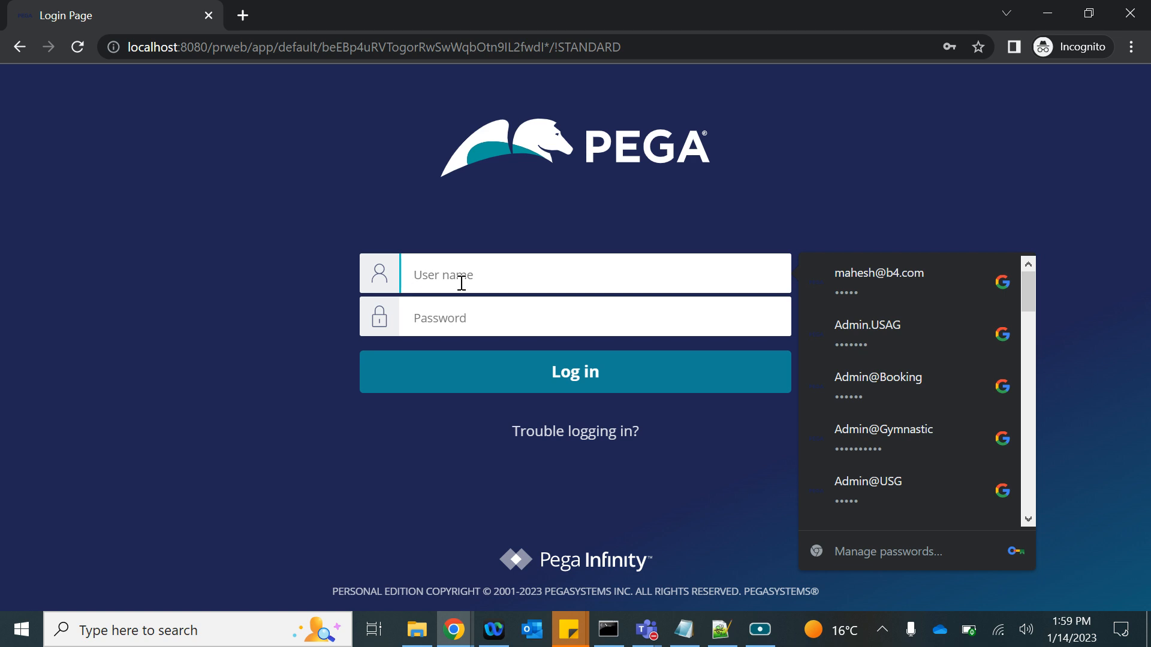
type("r2!")
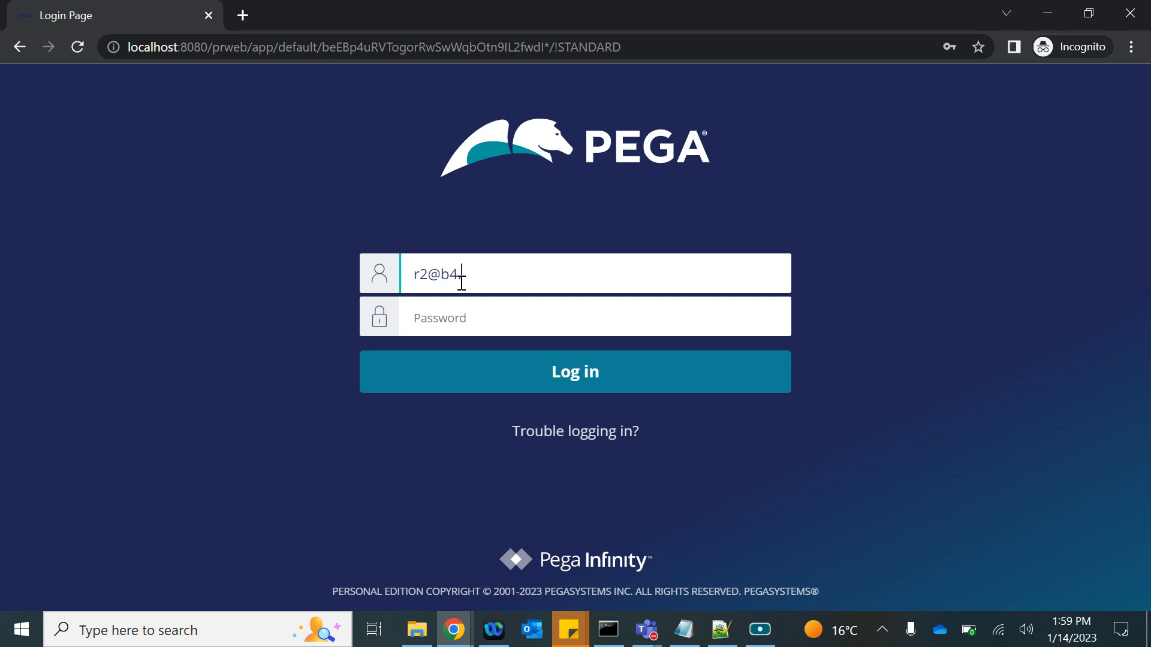
type("rules")
key("Return")
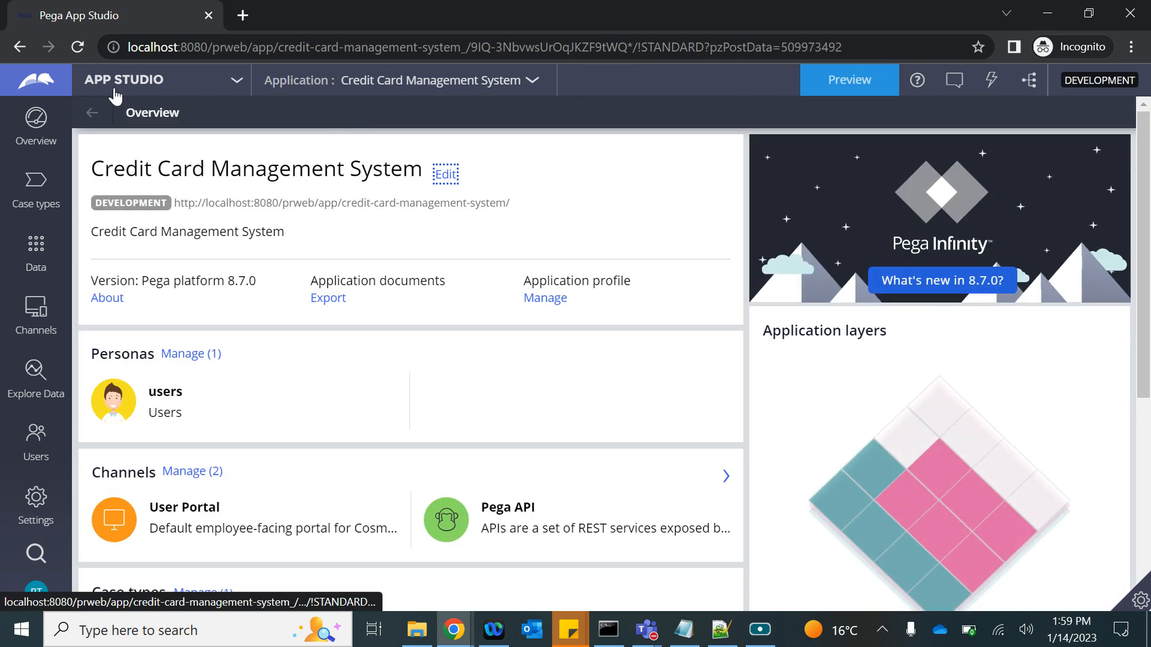
Switch to the portal preview and create CC Application case C-4007 awaiting Get Approval.
left_click(37, 90)
left_click(867, 84)
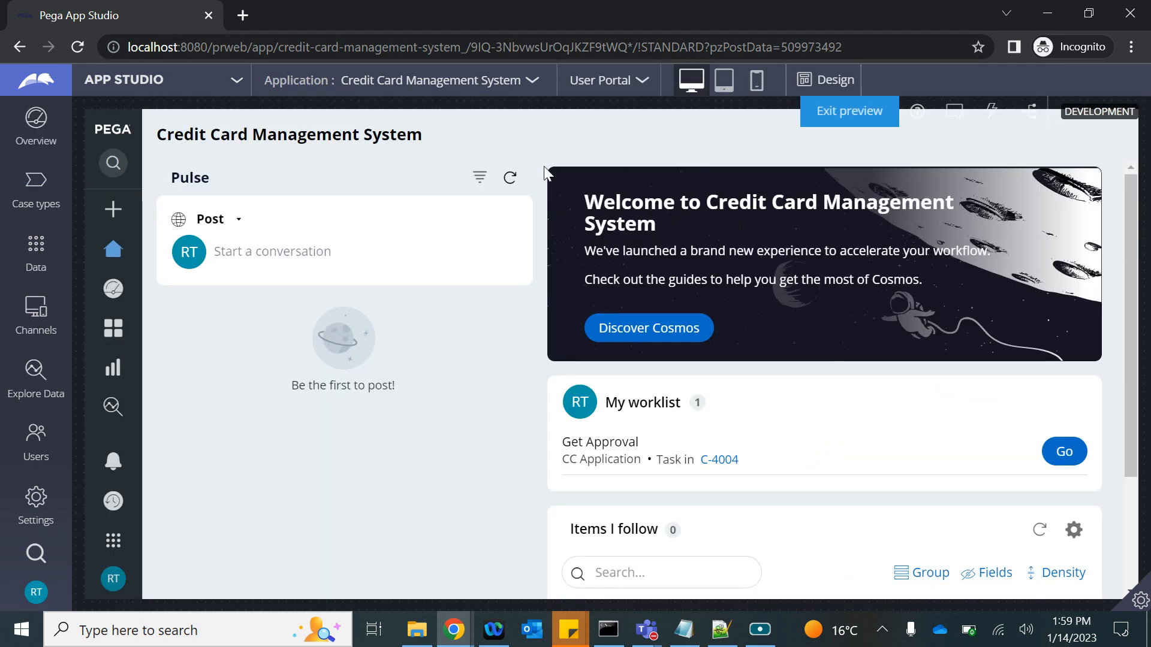
left_click(113, 209)
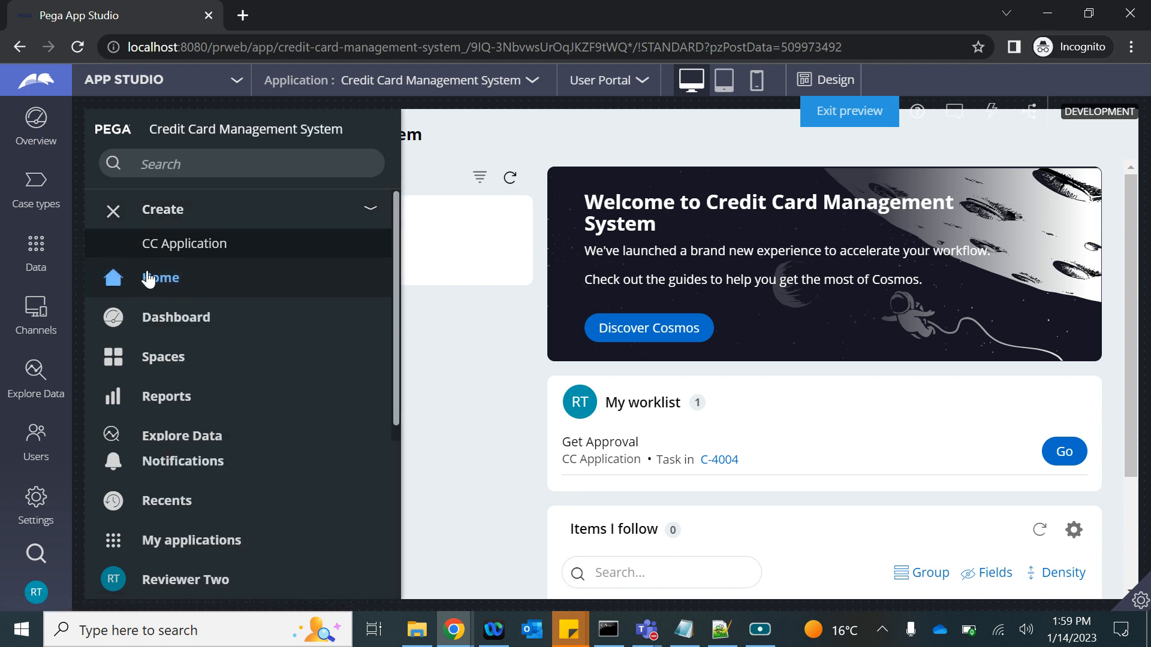
left_click(204, 246)
left_click(809, 395)
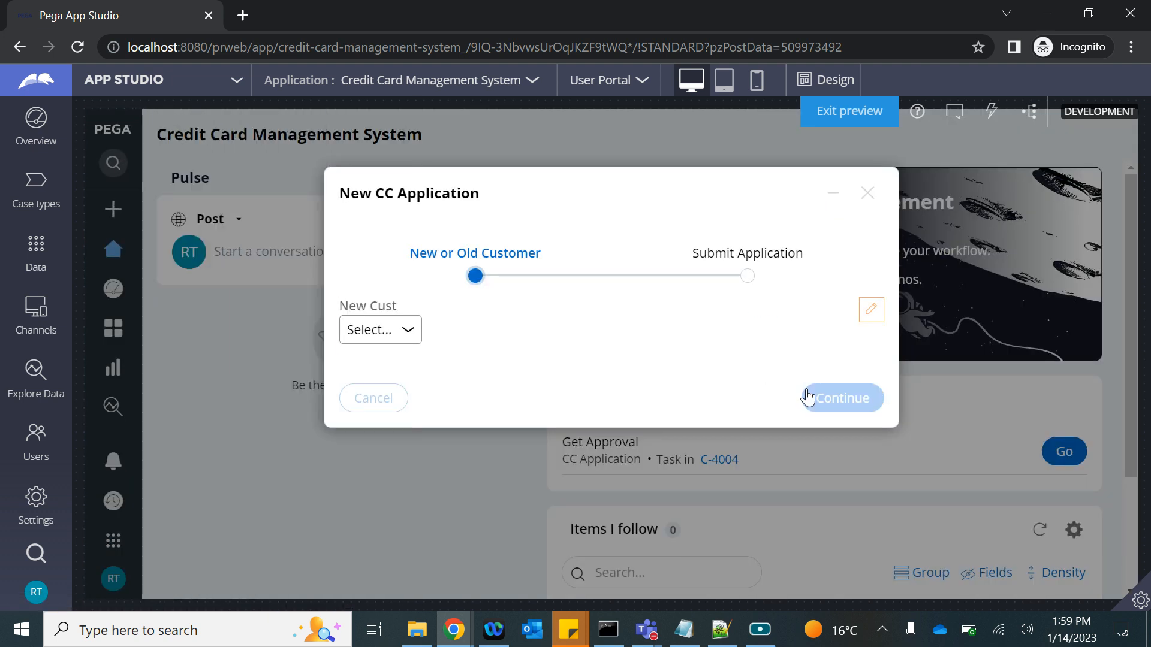
left_click(828, 516)
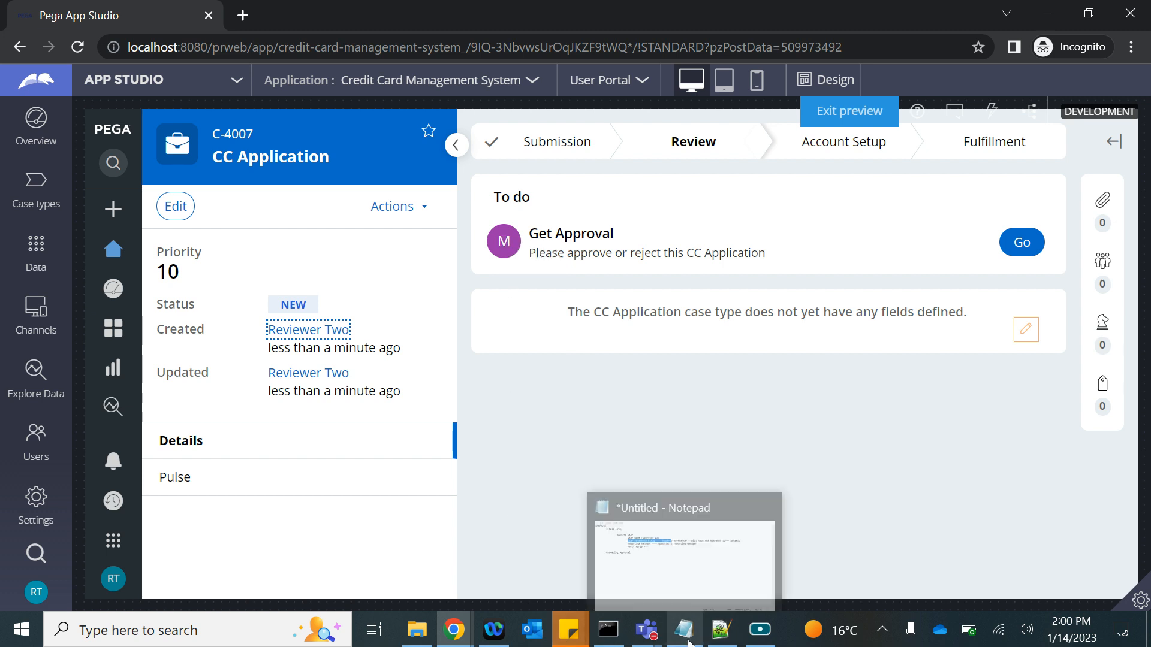
Correct 'Specifi User' to 'Specific User' in the Notepad approval notes.
left_click(683, 629)
left_click_drag(277, 255, 427, 251)
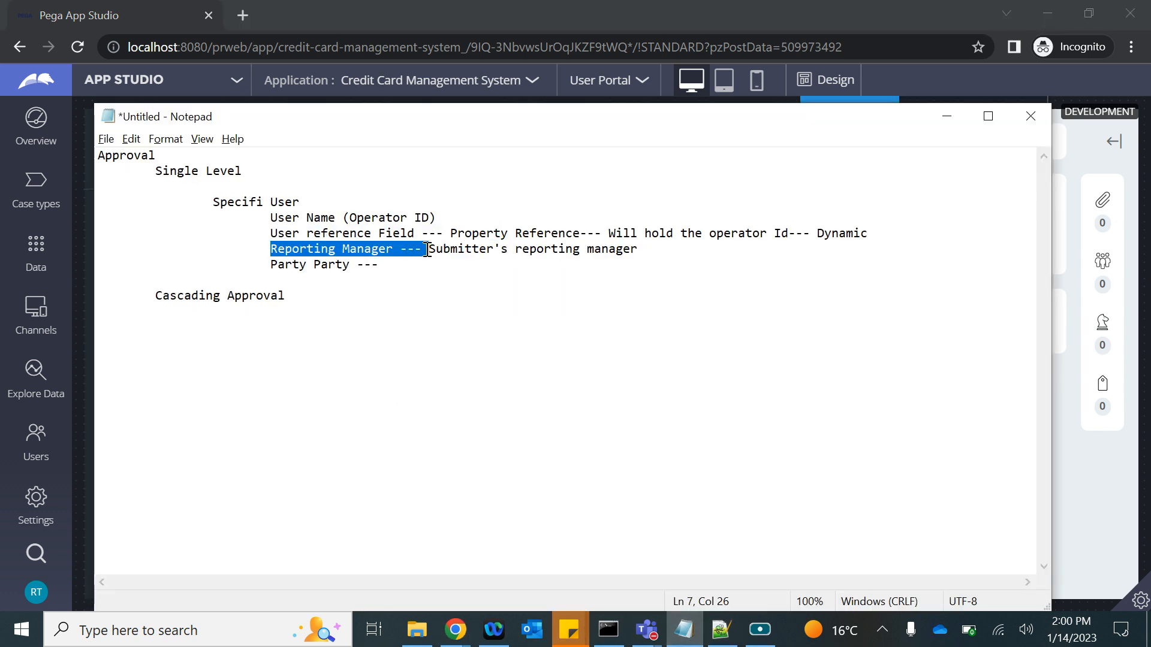
left_click(261, 201)
type("c")
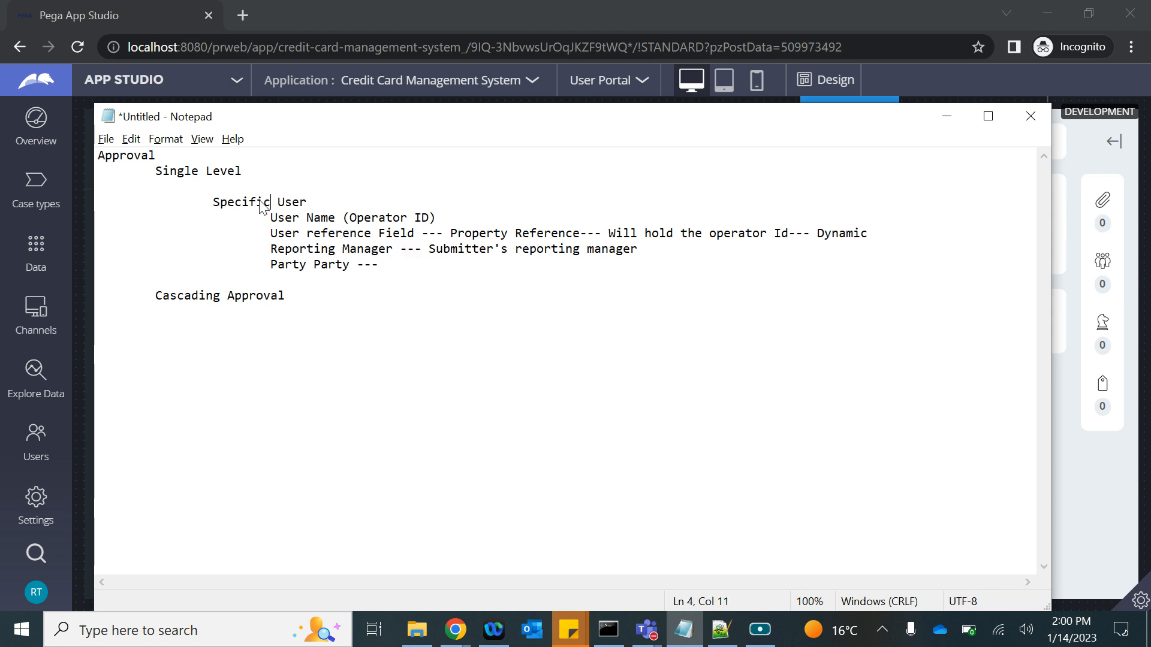
mouse_move(455, 630)
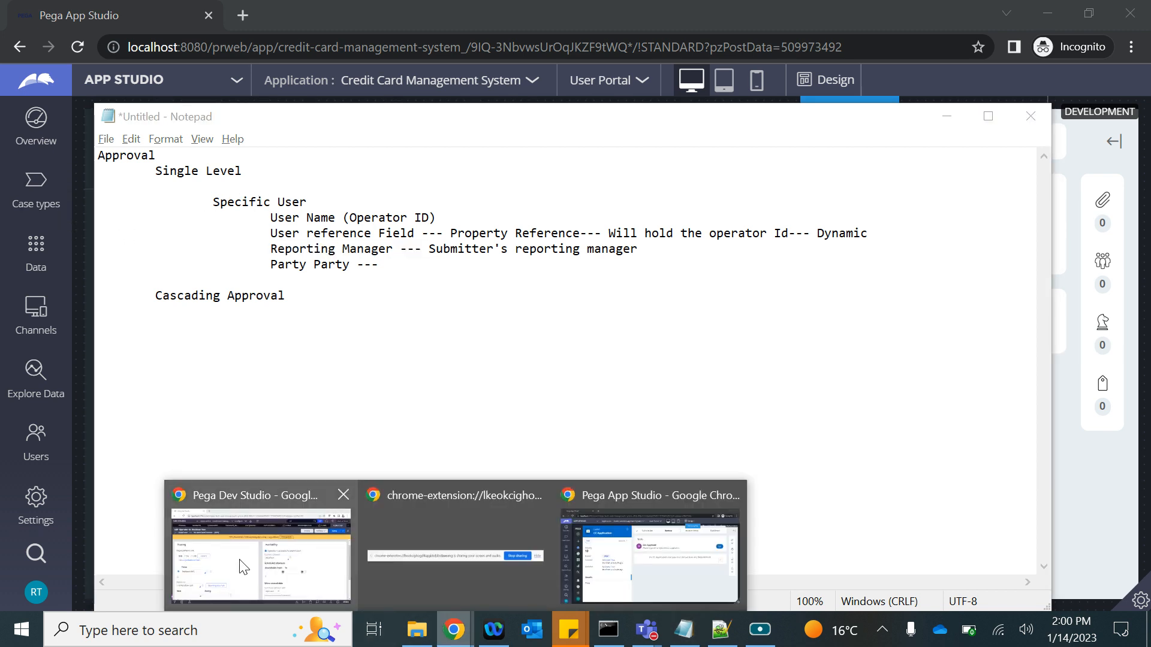
left_click(253, 562)
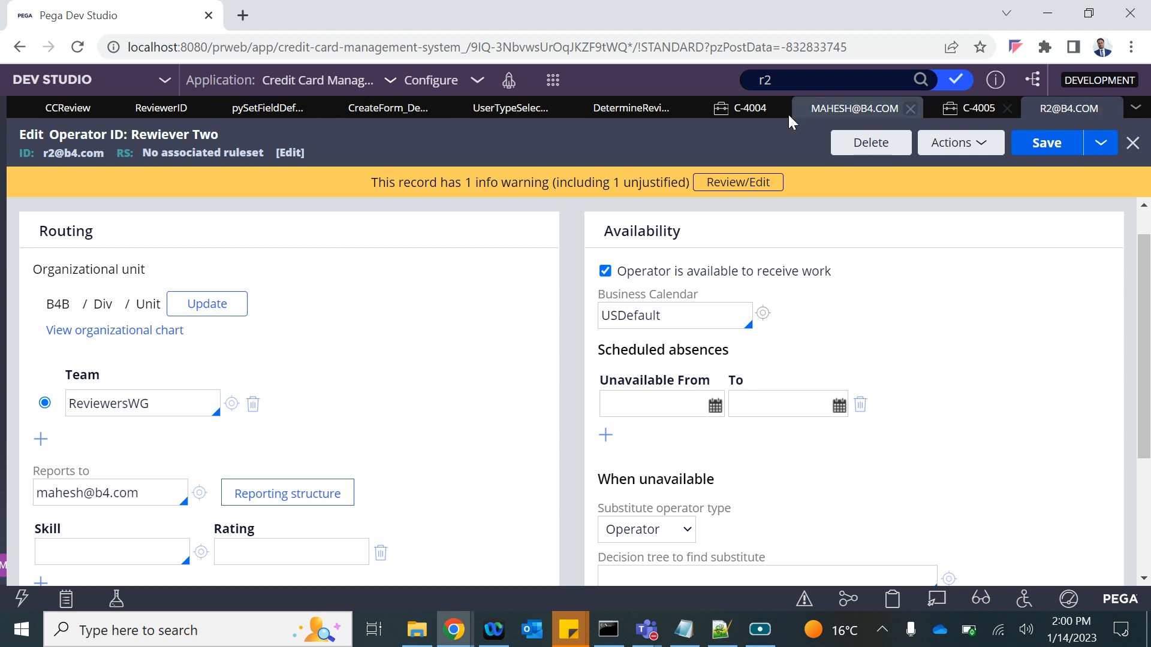
Close all open record tabs and open the CC Application case type from Case types.
left_click(1136, 110)
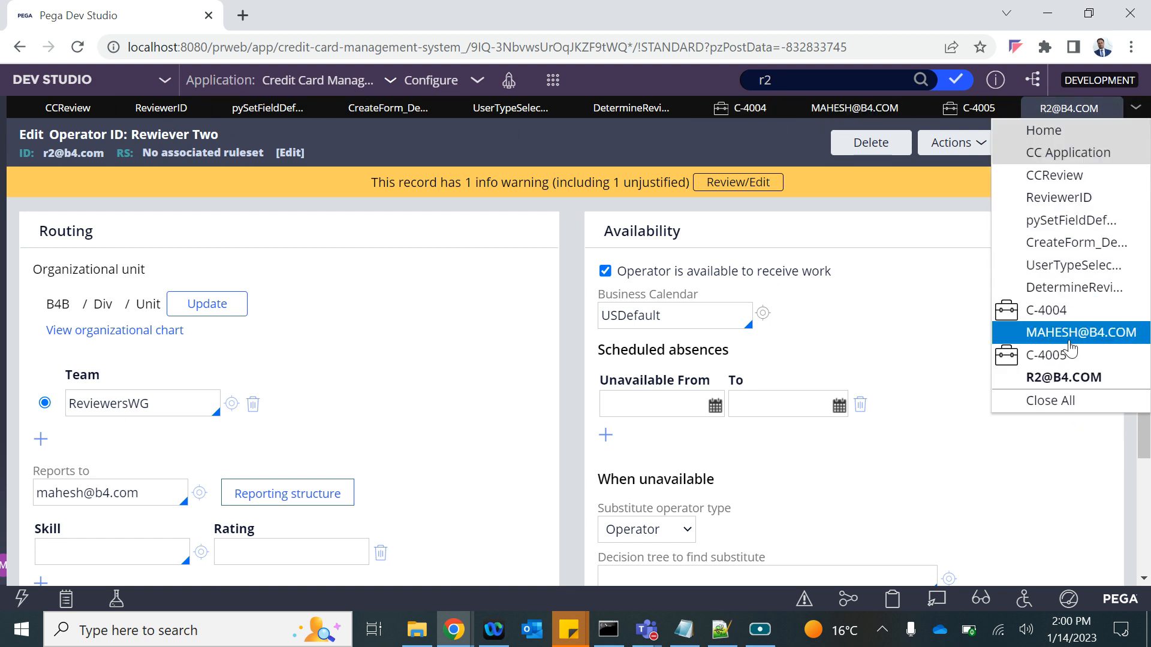
left_click(1048, 398)
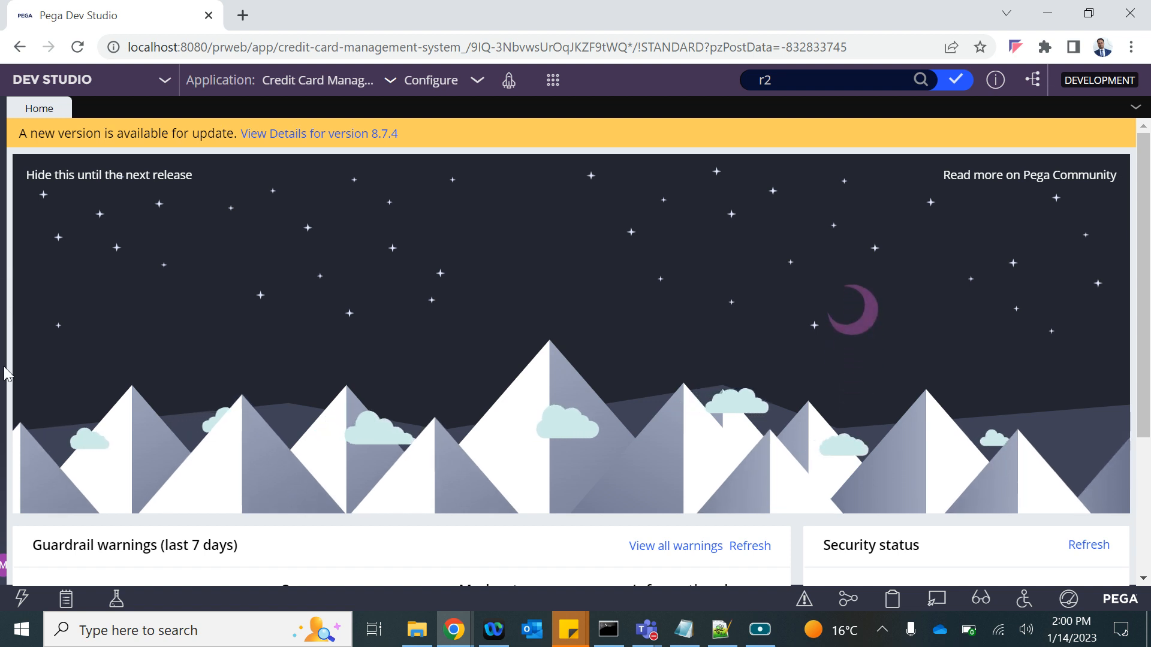
left_click_drag(4, 368, 32, 363)
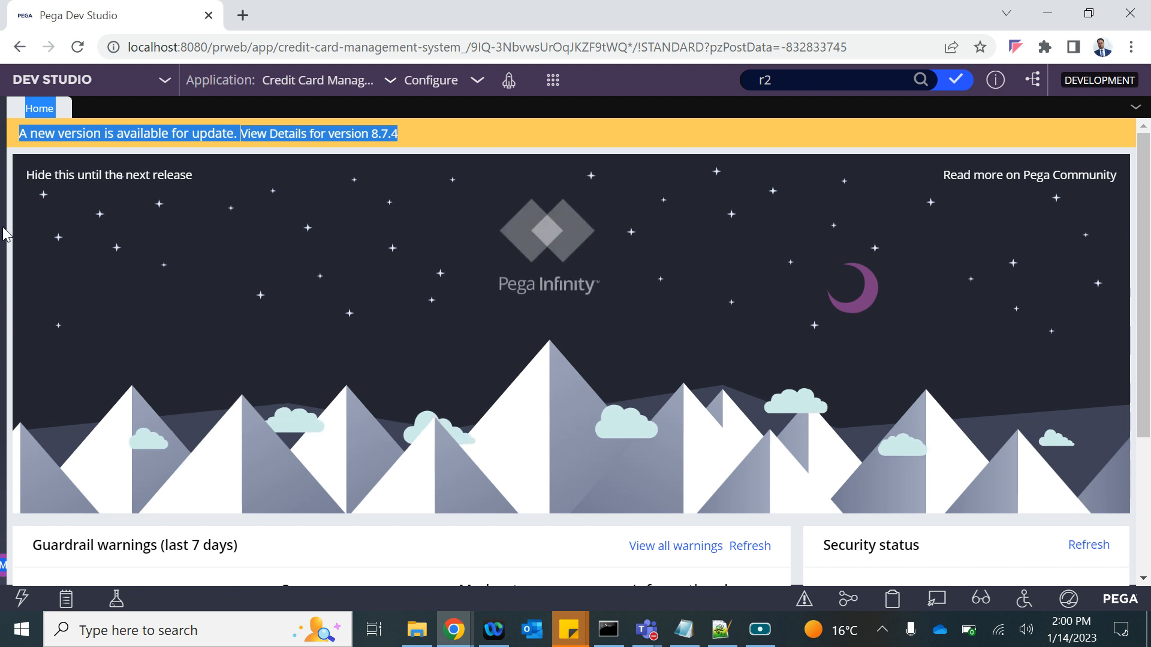
left_click(1087, 14)
double_click(1087, 21)
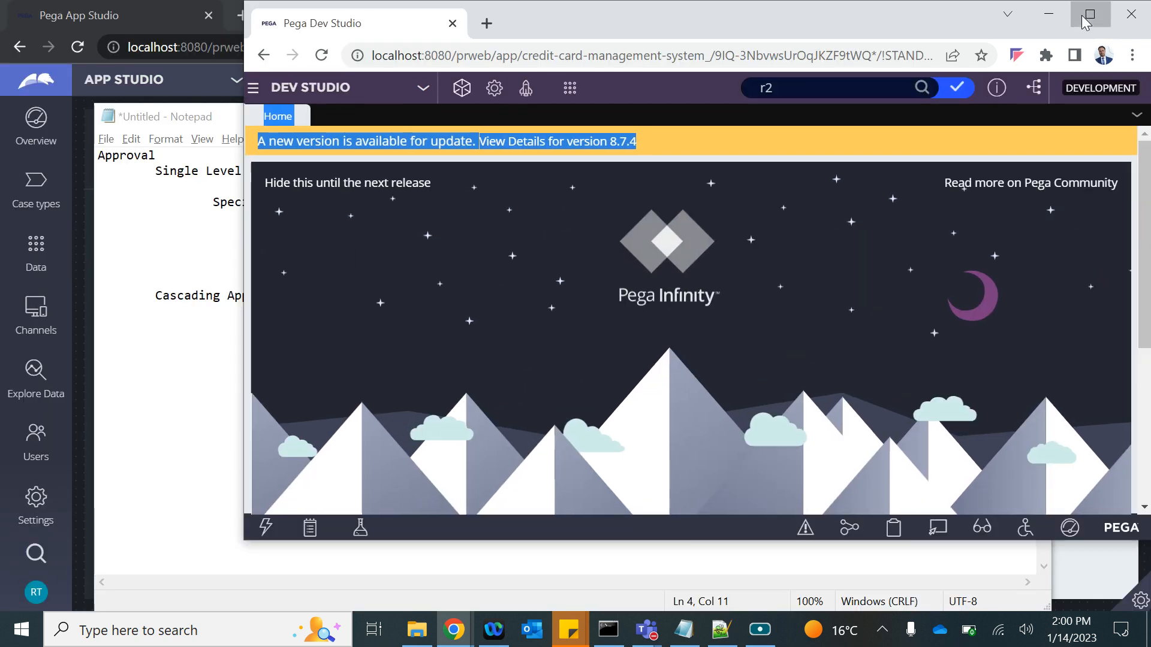
left_click_drag(5, 324, 334, 345)
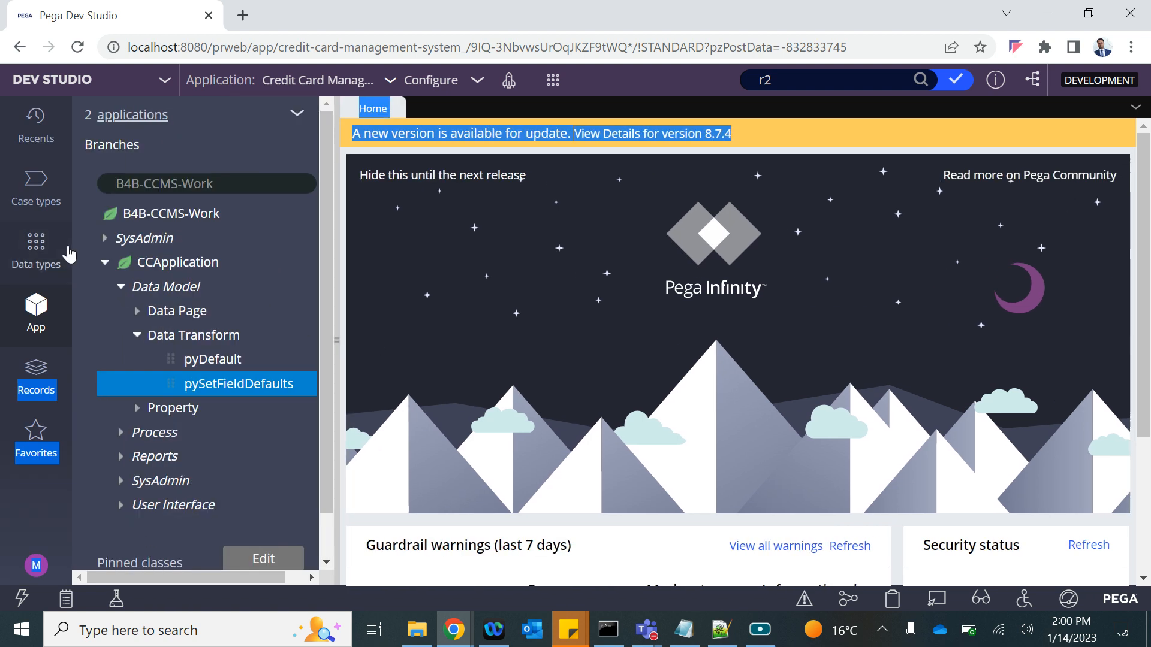
left_click(36, 186)
left_click(149, 181)
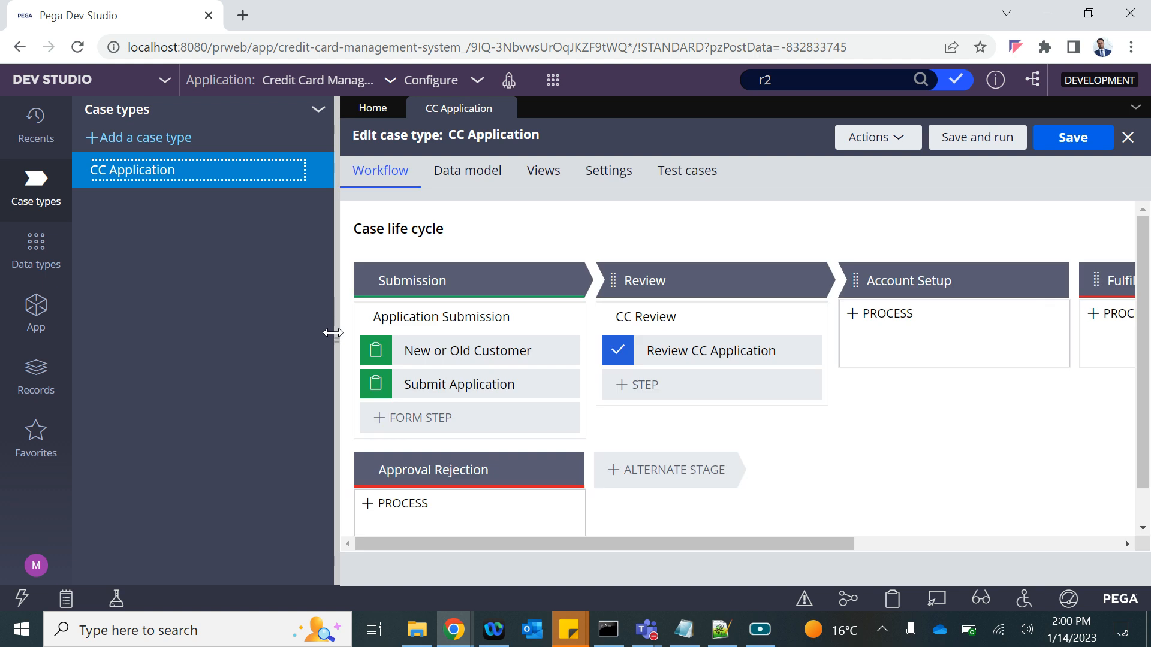
left_click(334, 333)
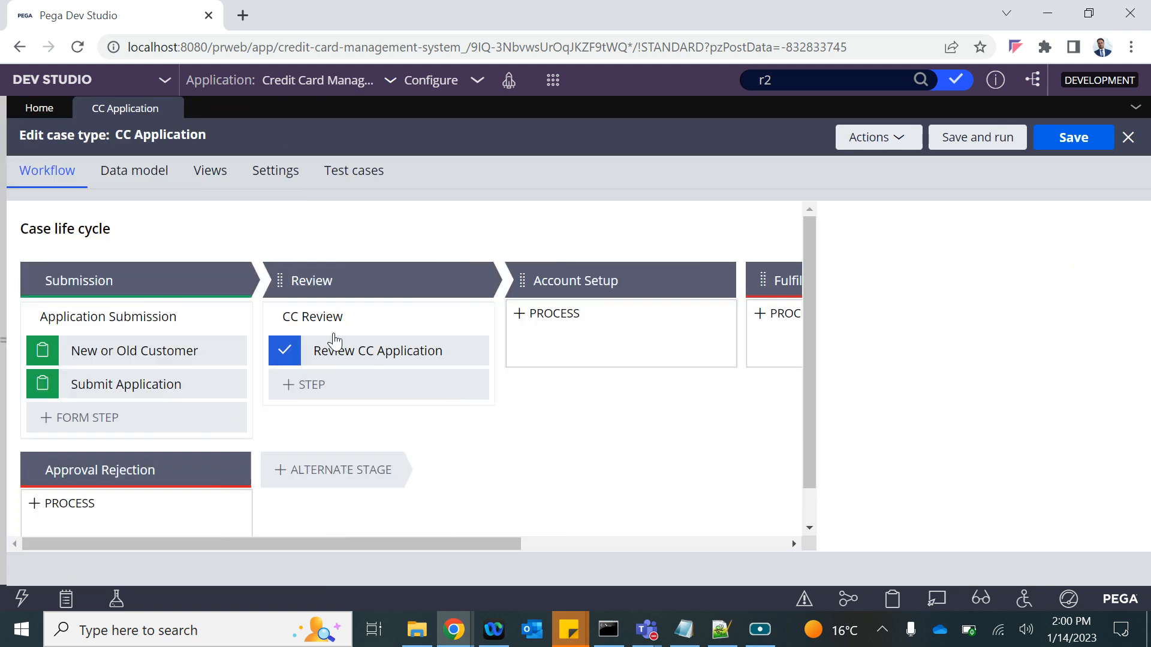
Route the Review CC Application approval to the ReviewerWB work queue and save the case type.
left_click(365, 350)
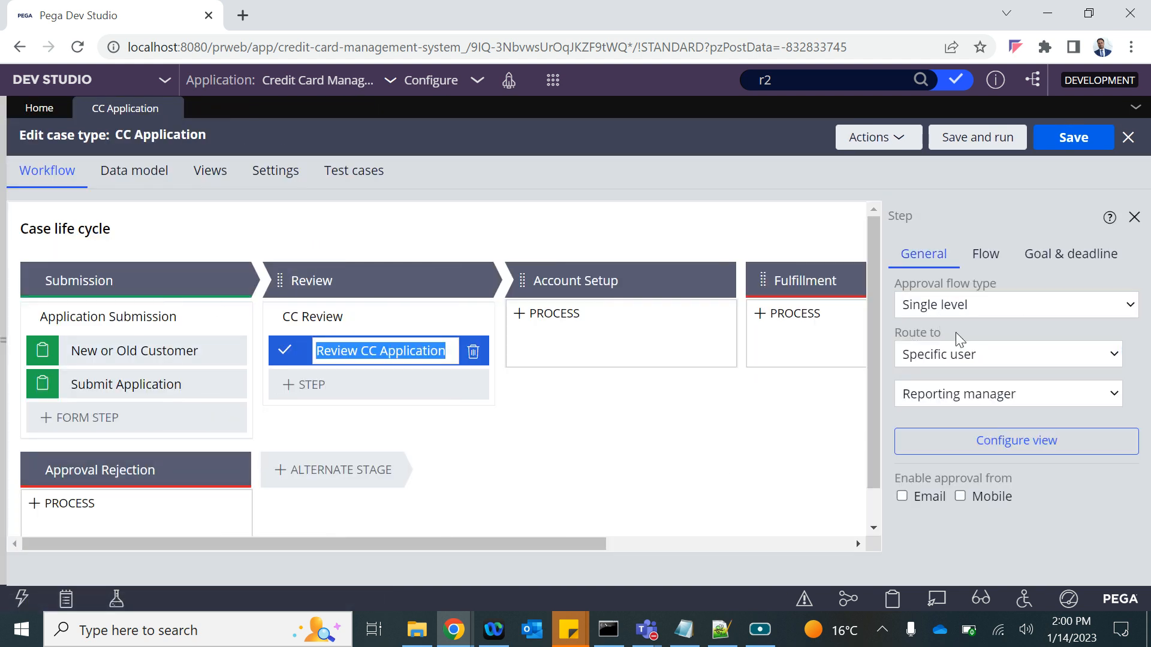
left_click(940, 354)
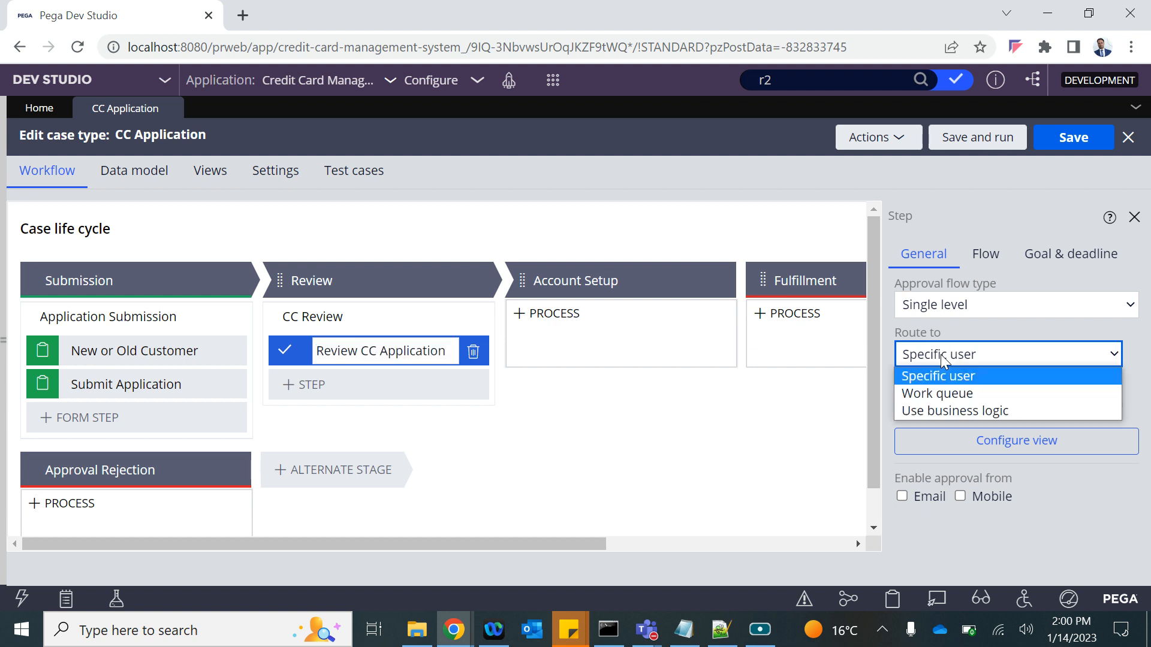
left_click(940, 393)
left_click(942, 393)
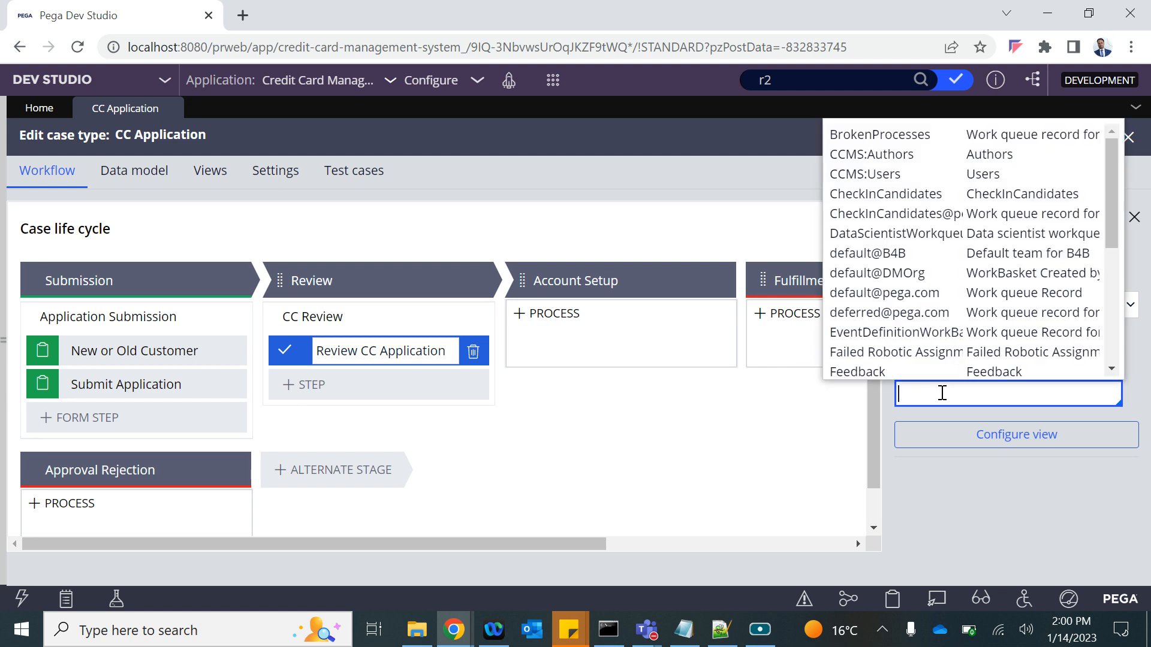
type("re")
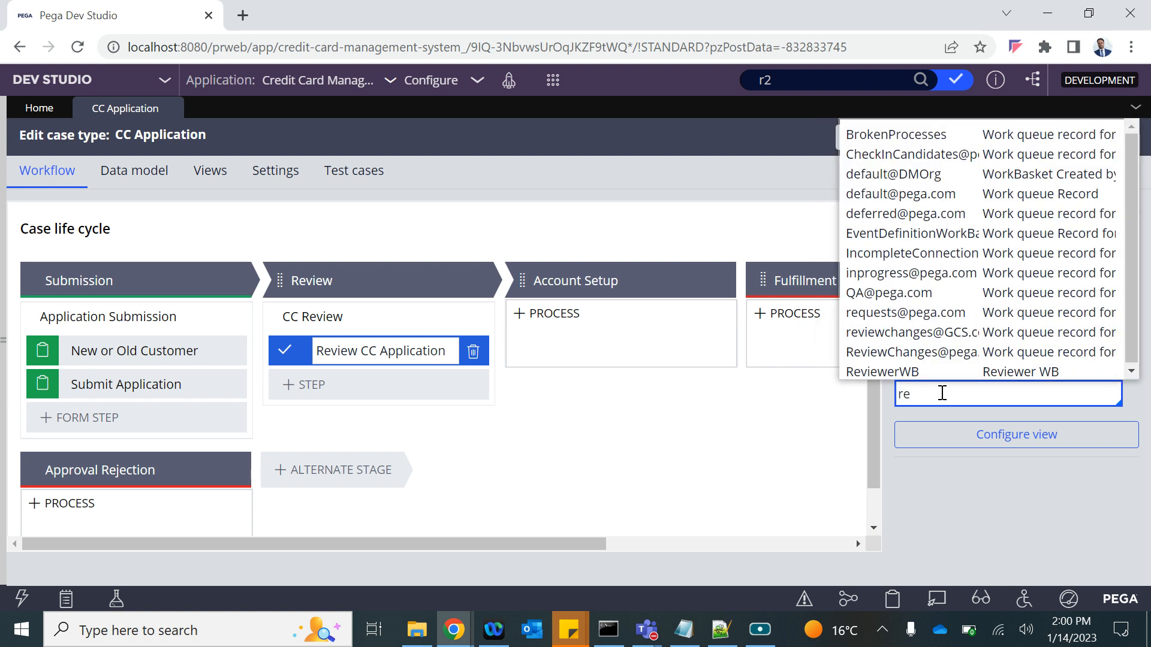
key("Down")
key("Down")
key("Down")
key("Down")
key("Down")
key("Down")
key("Down")
key("Down")
key("Down")
key("Down")
key("Down")
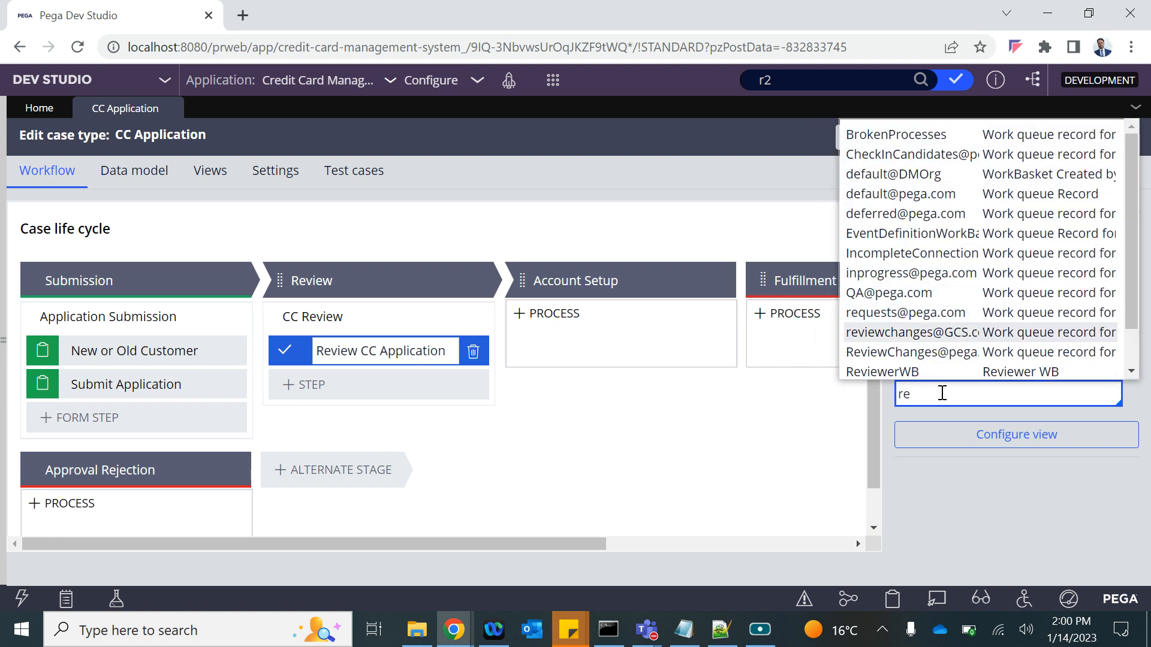
key("Return")
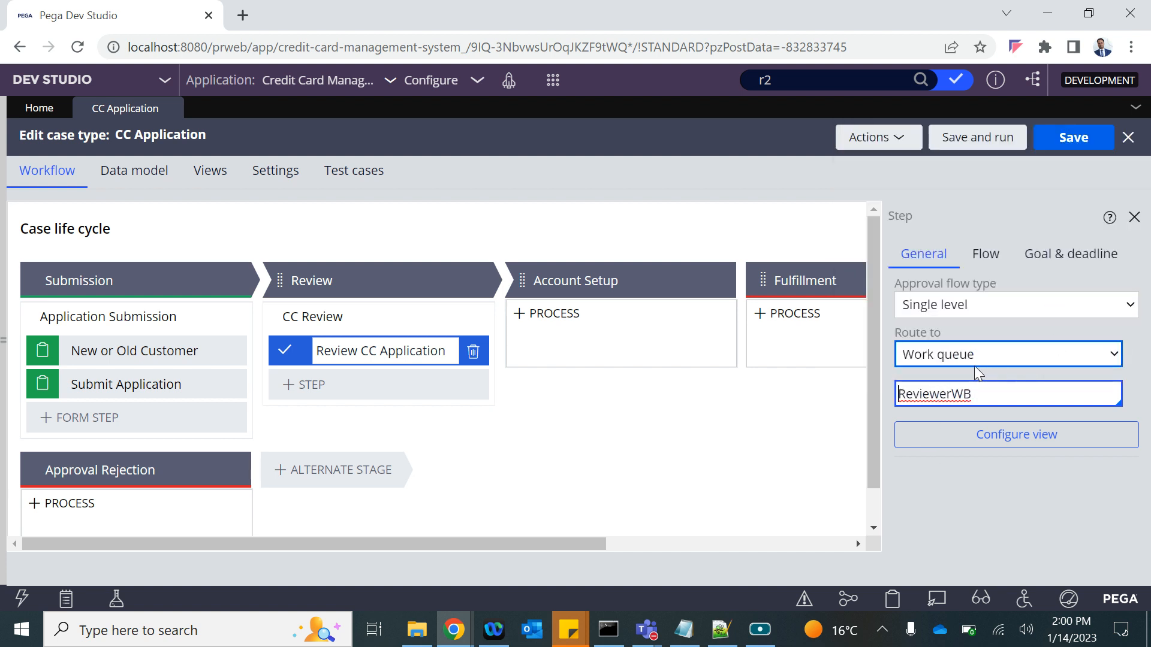
left_click(1062, 139)
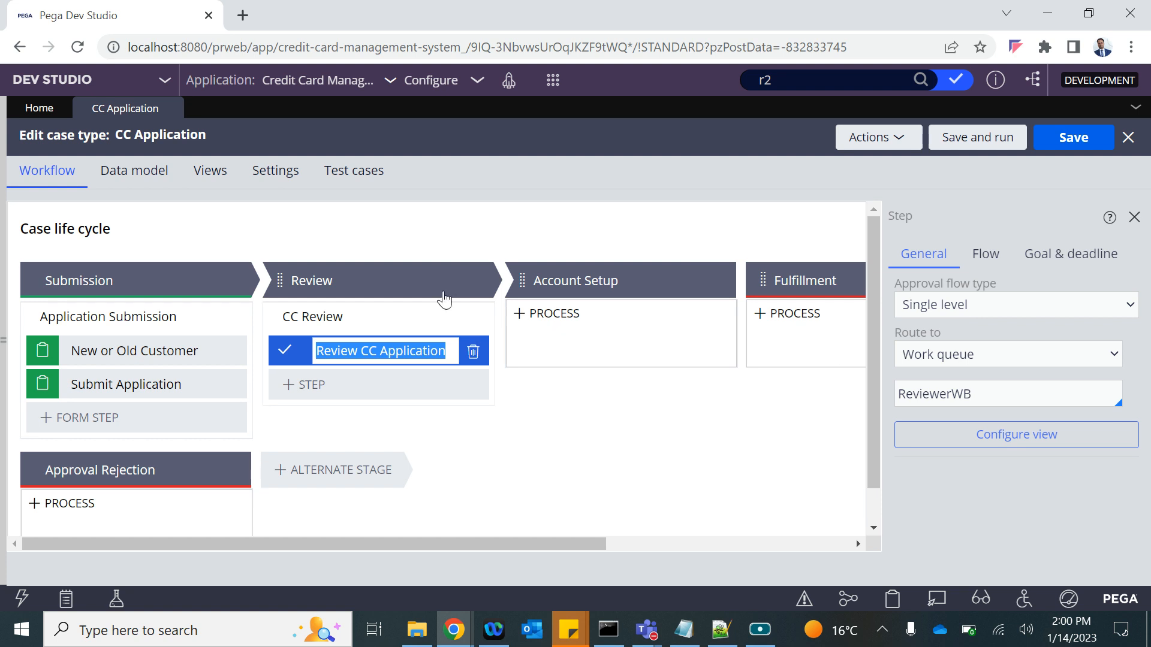
Start a new CC Application case from the Create menu.
left_click(552, 80)
mouse_move(548, 96)
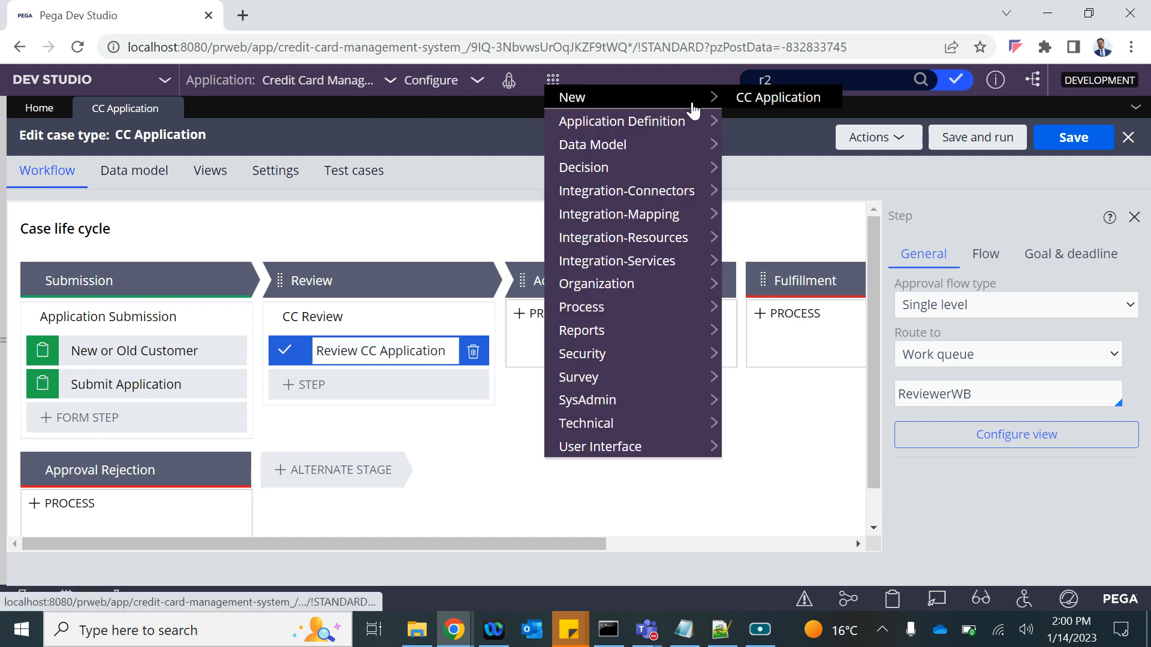
left_click(758, 97)
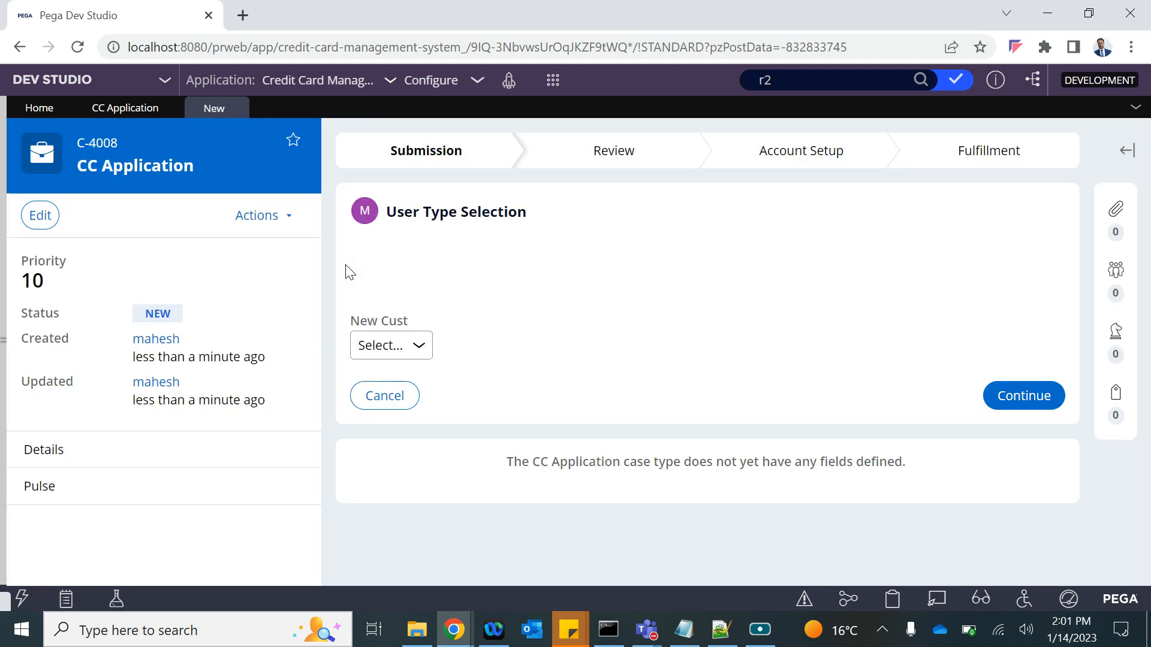
Continue past user type selection and create case C-4008, then bring up the notes file.
left_click(1027, 398)
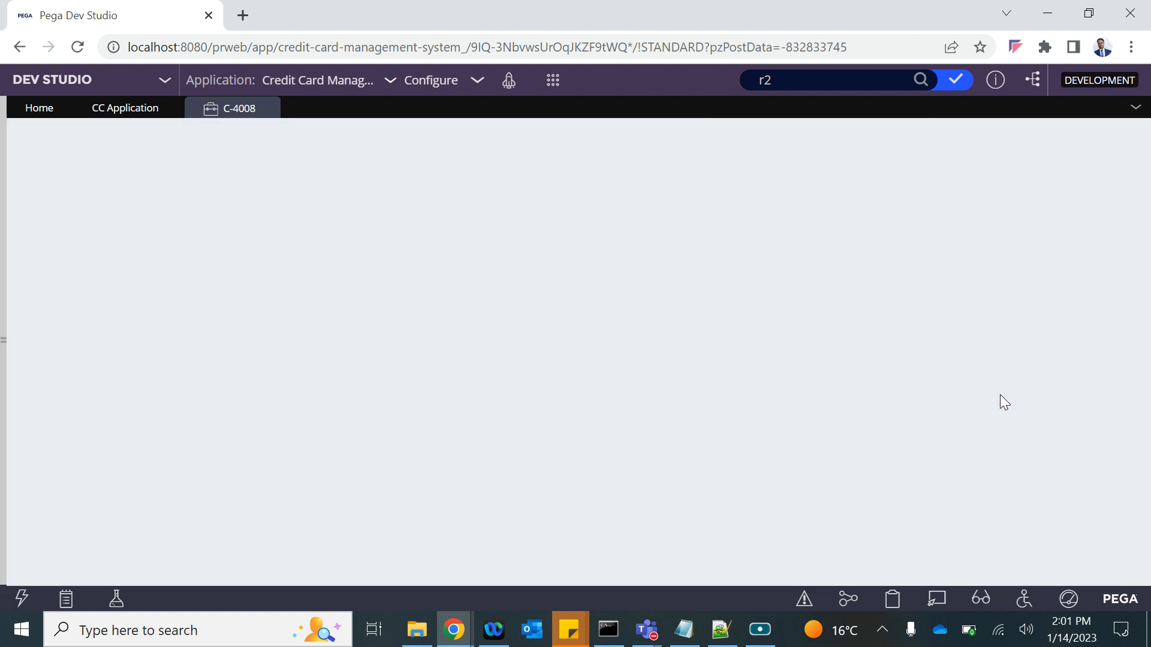
scroll(983, 414, "down", 10)
left_click(1008, 471)
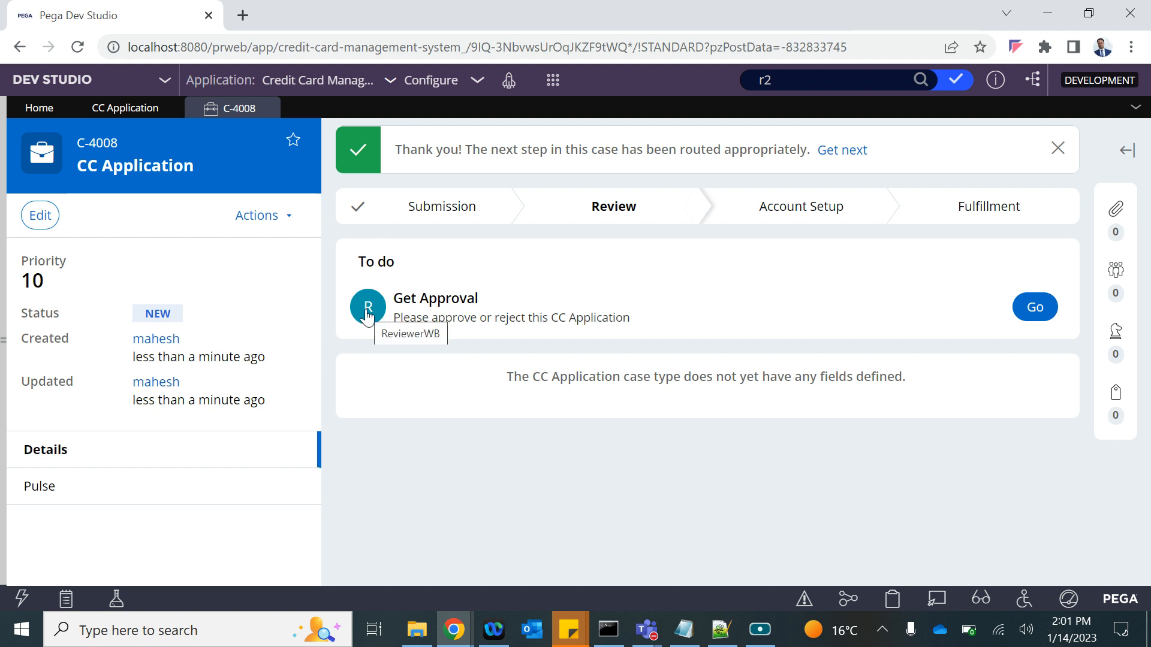
left_click(722, 629)
Add a 'Work Queue' line with 'Work Basket assignment' under the Party Party entry in Notepad.
left_click(684, 629)
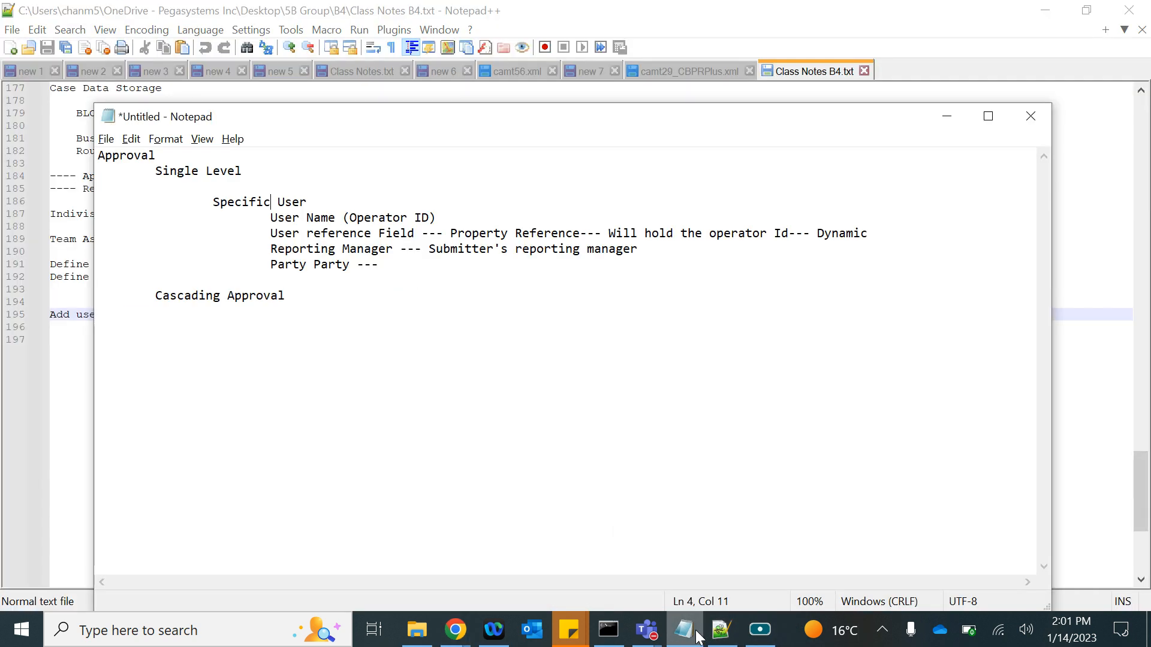
left_click(1045, 12)
left_click(368, 268)
key("Return")
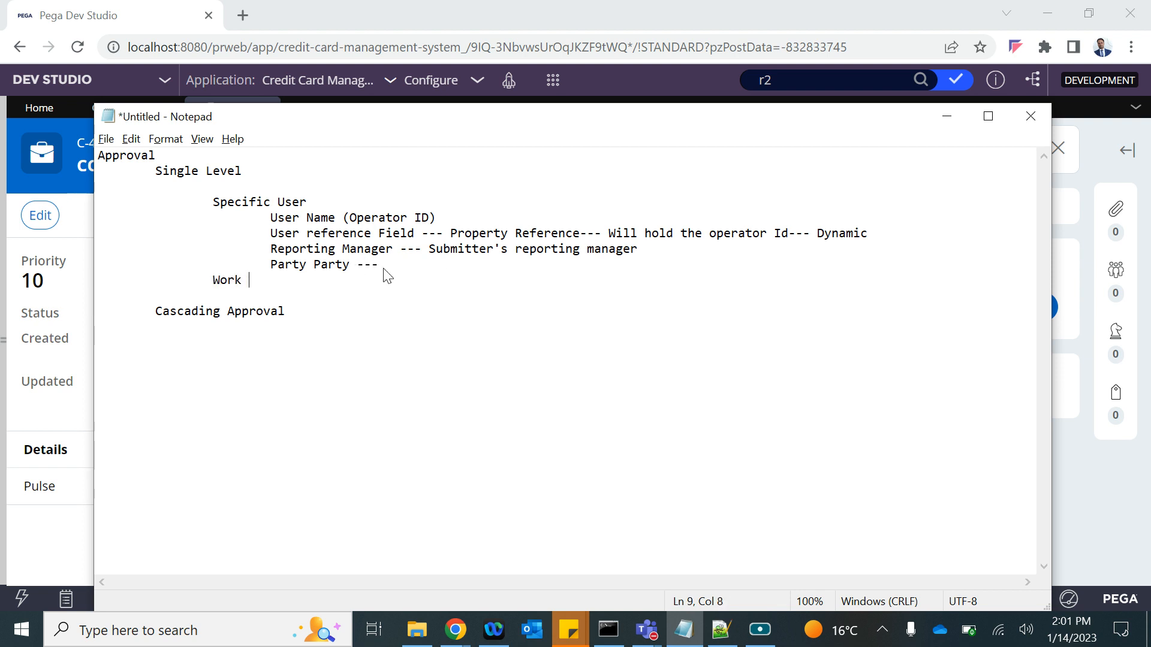
key("Return")
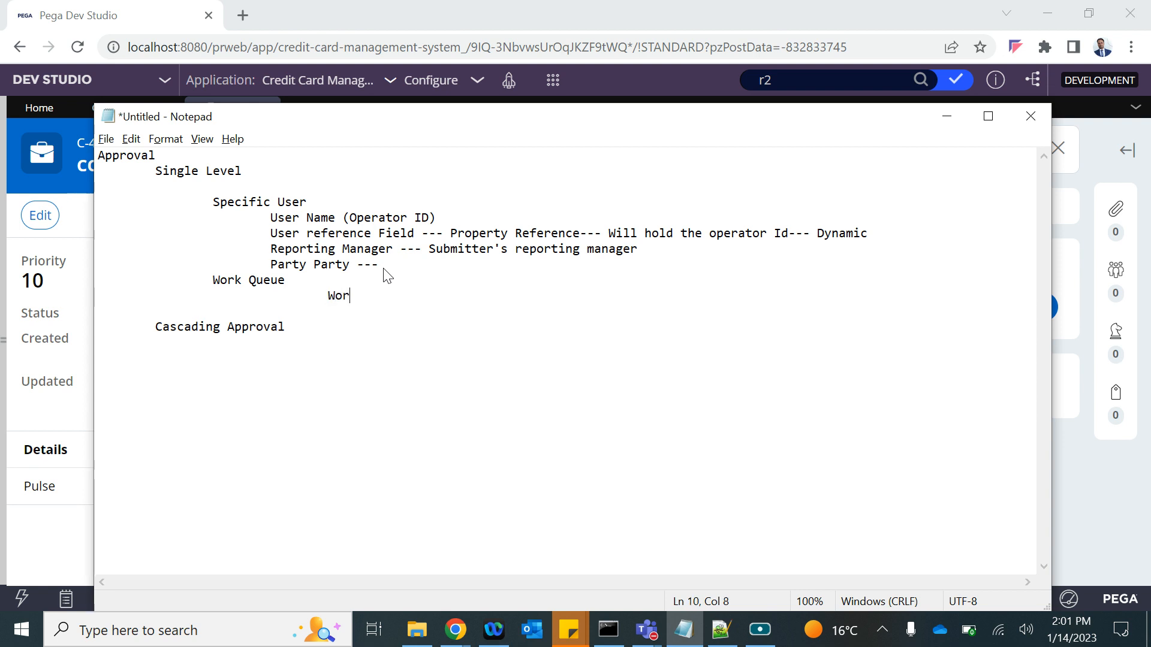
type("Work Basket assignment")
key("alt")
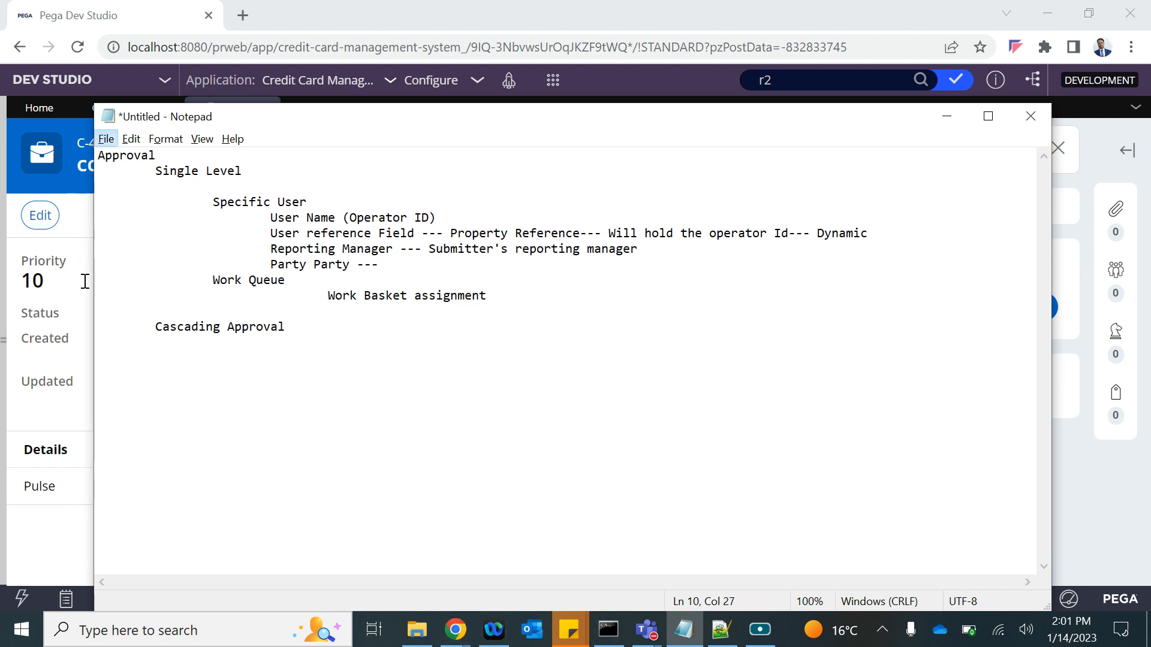
left_click(135, 88)
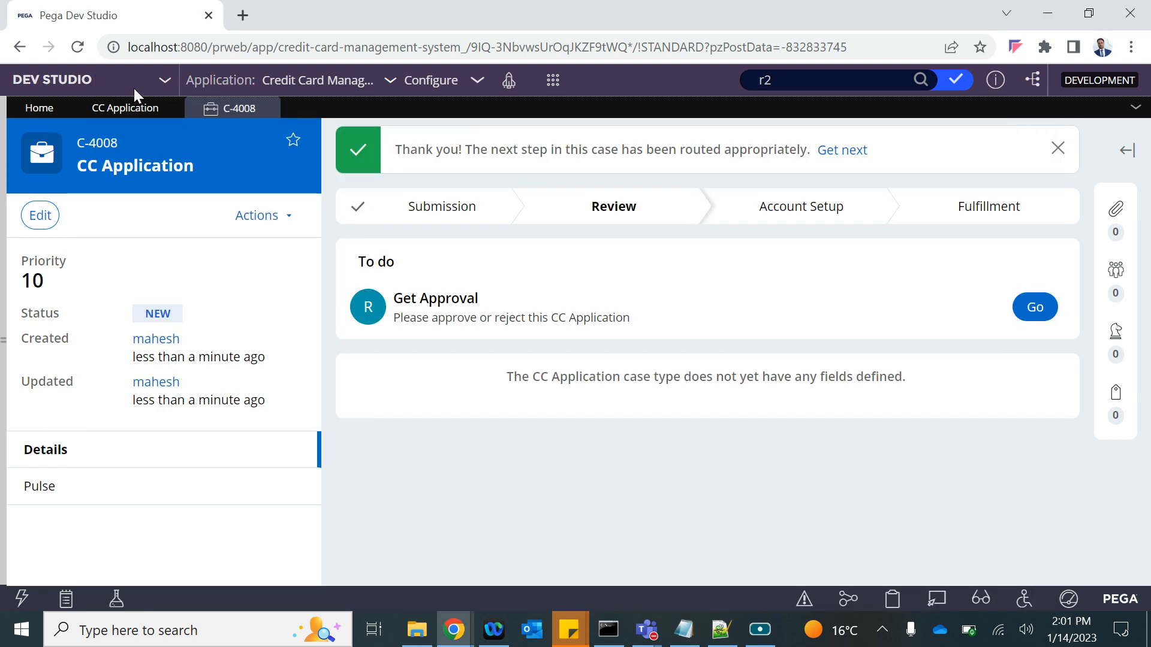
Switch the Review CC Application step's Route to from ReviewerWB to 'Use business logic'.
left_click(133, 115)
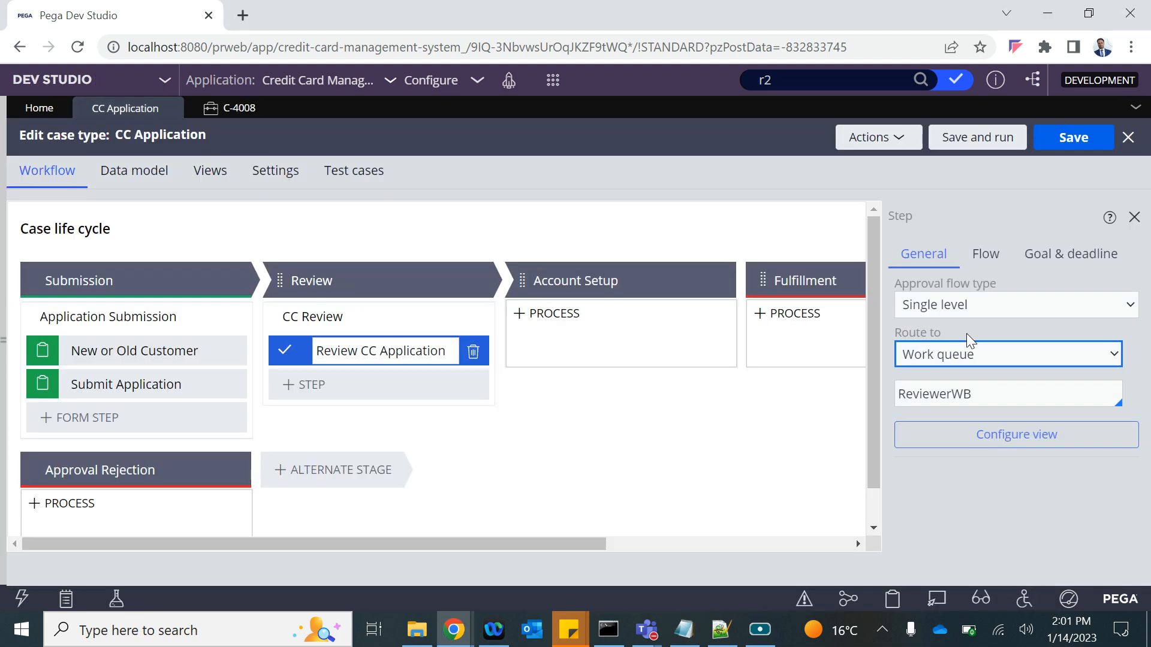
left_click(976, 359)
left_click(952, 405)
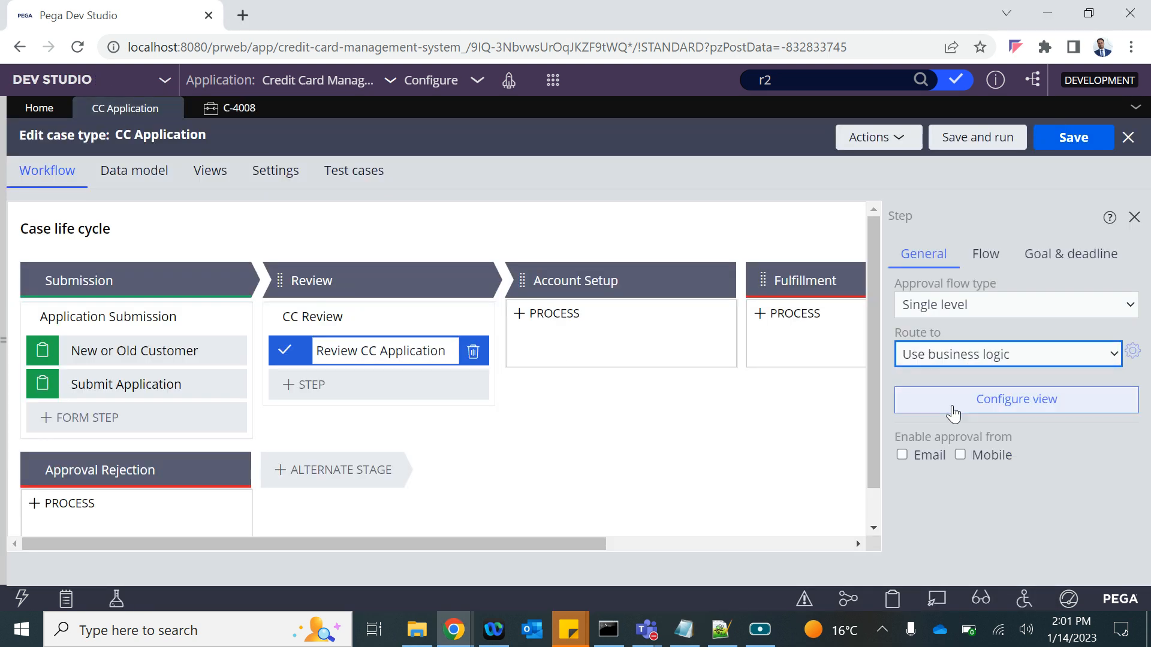
left_click(995, 407)
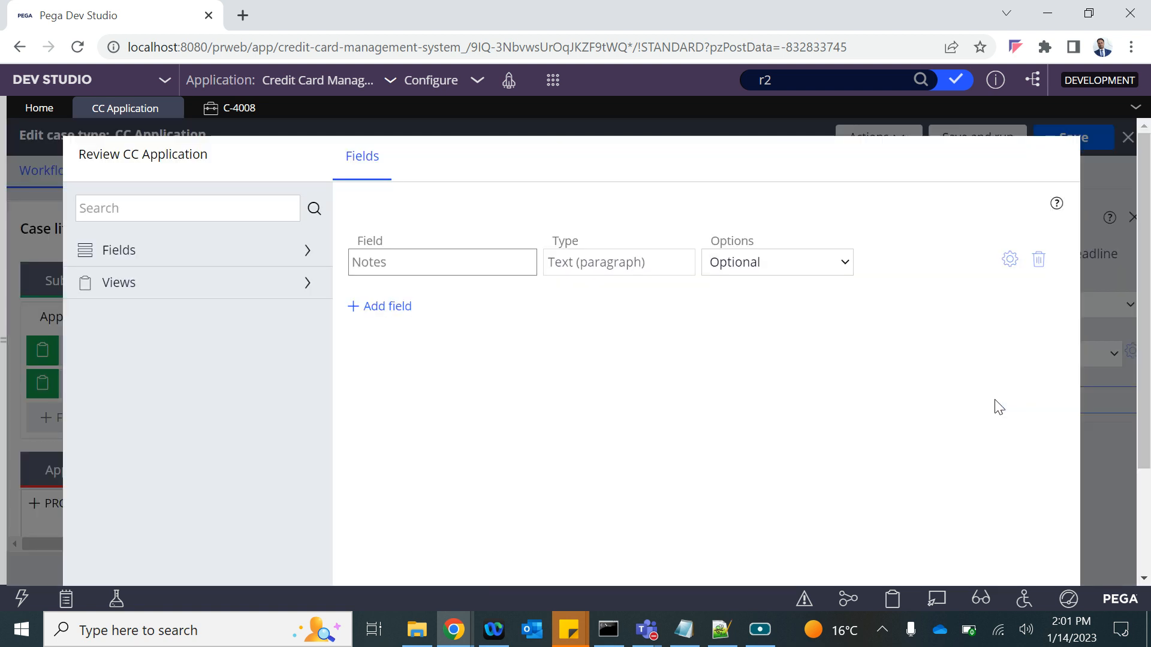
scroll(549, 324, "down", 3)
scroll(549, 323, "up", 3)
scroll(310, 442, "down", 3)
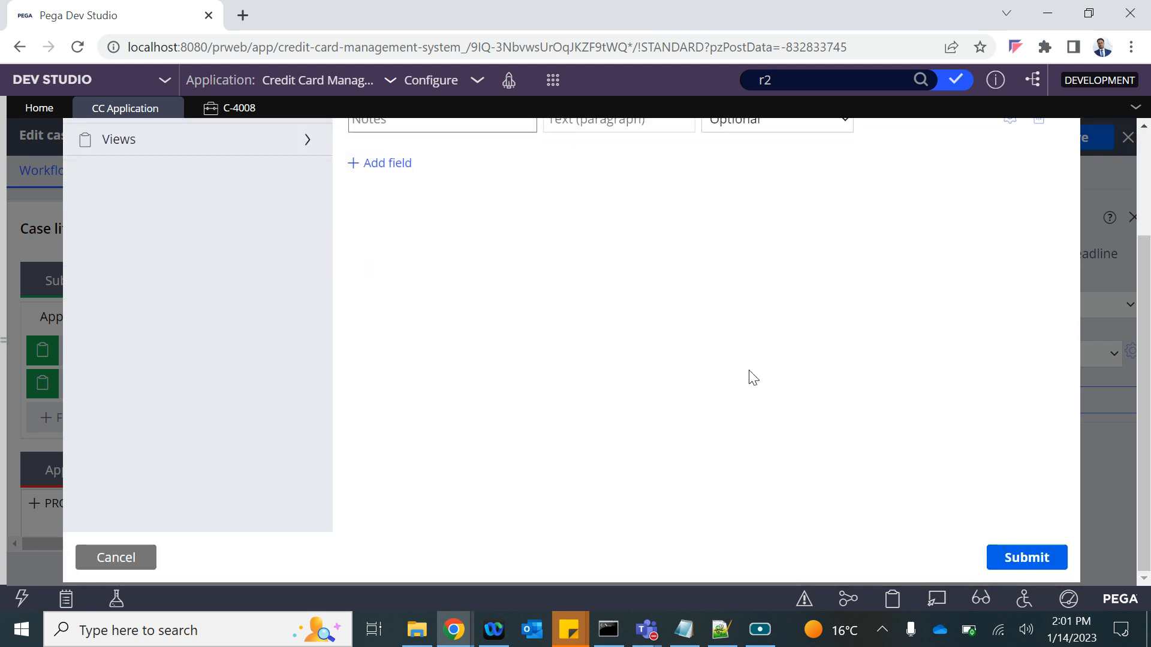
left_click(113, 555)
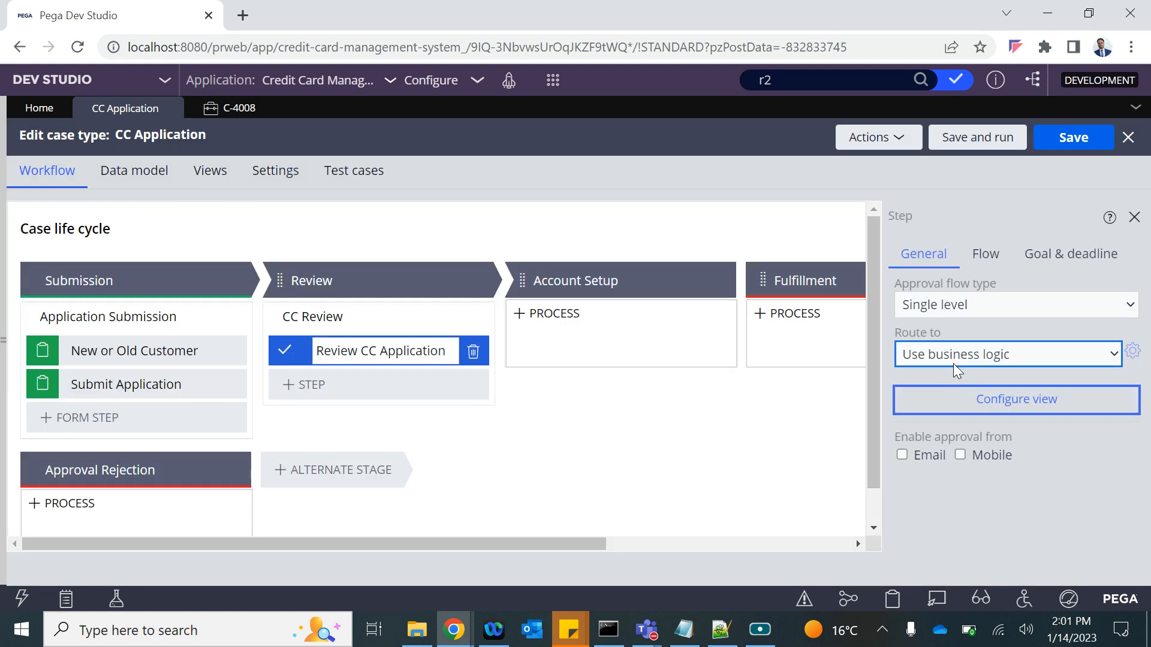
left_click(1138, 354)
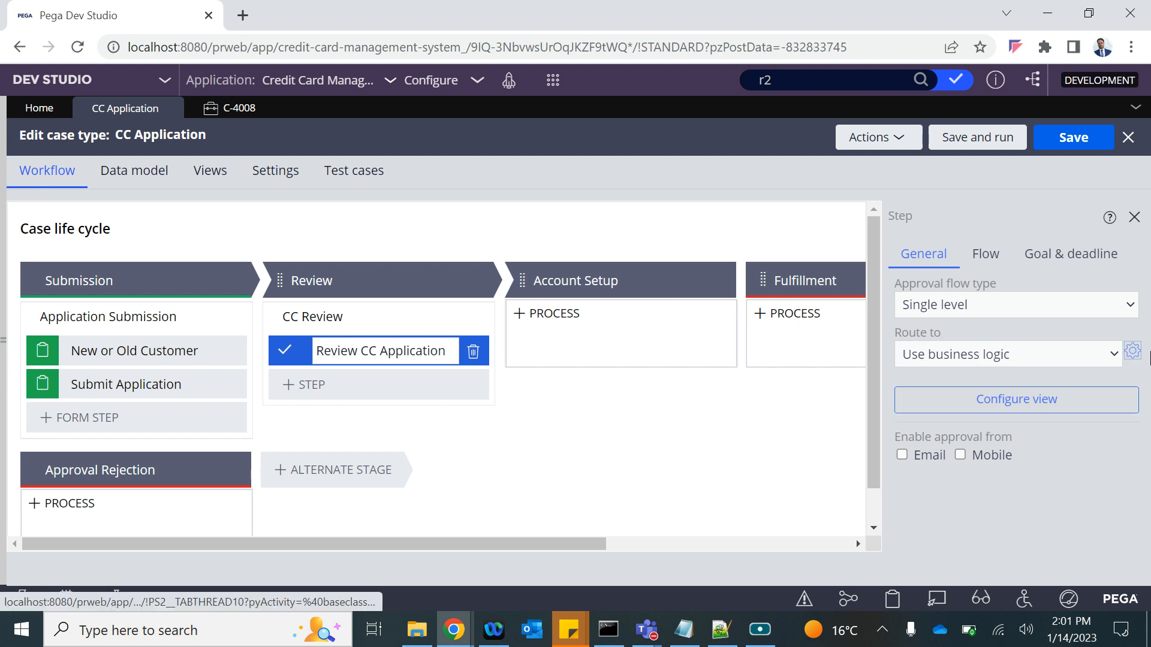
Route condition 1 to the Reviewer One operator and add a second condition.
left_click(1136, 352)
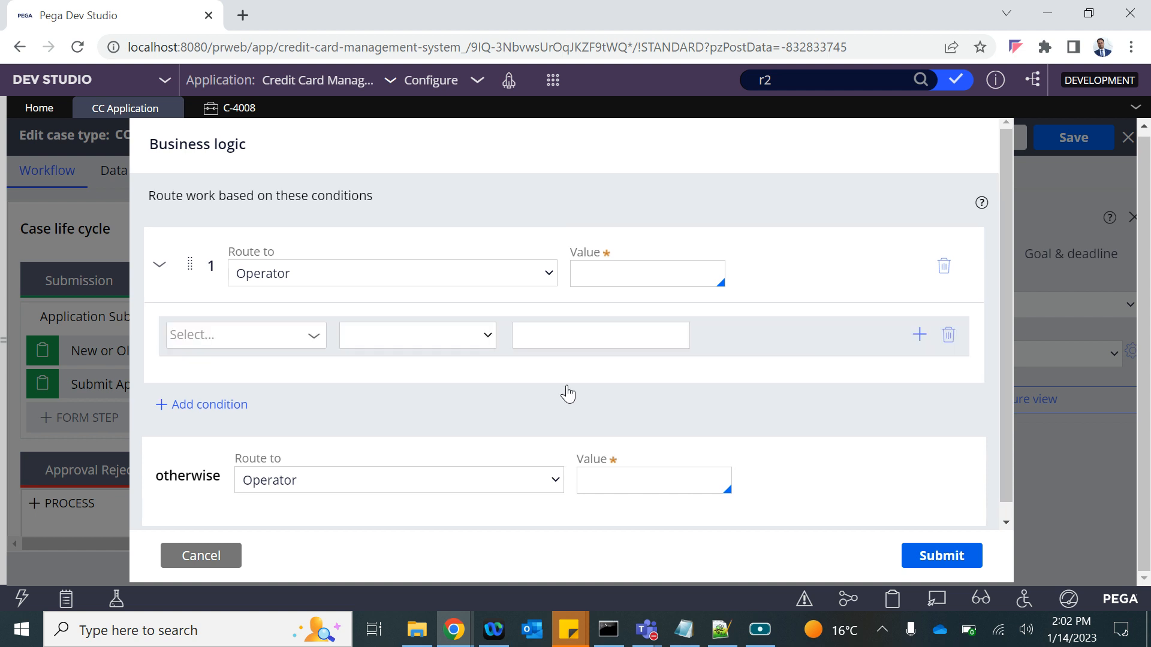
left_click(311, 276)
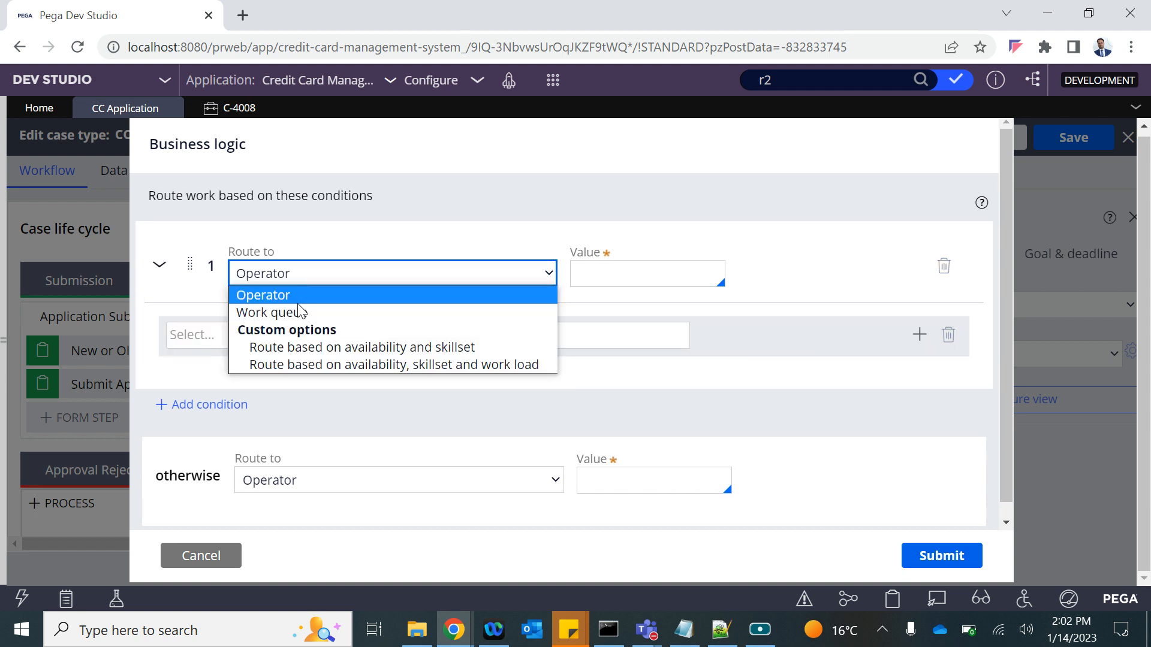
left_click(273, 297)
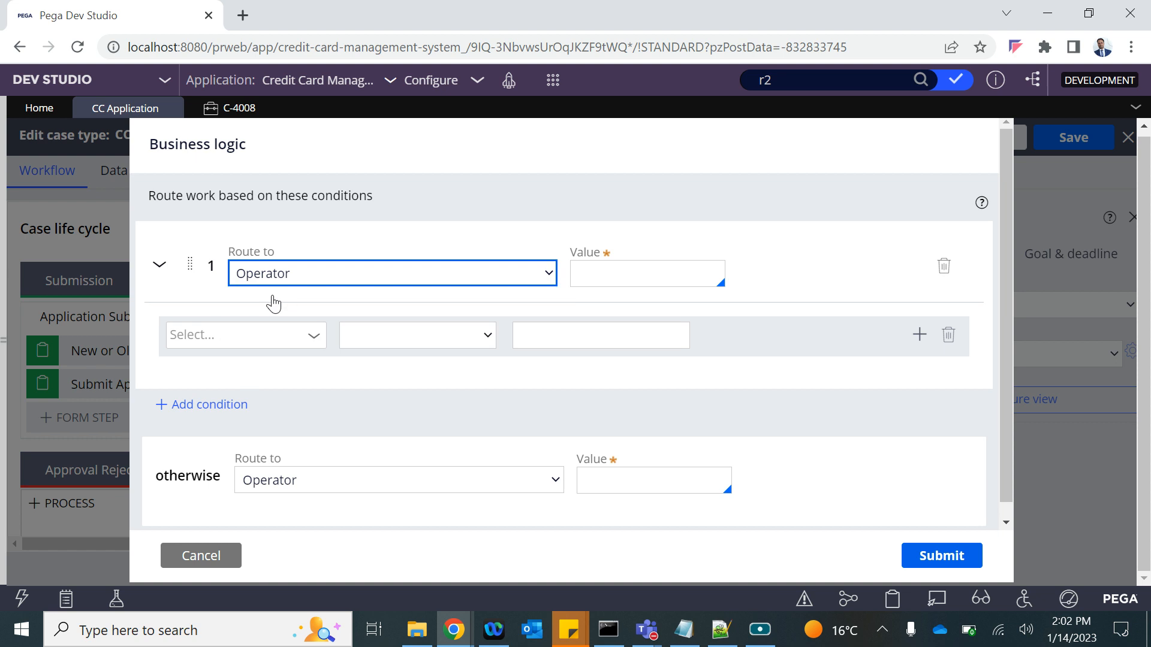
left_click(612, 264)
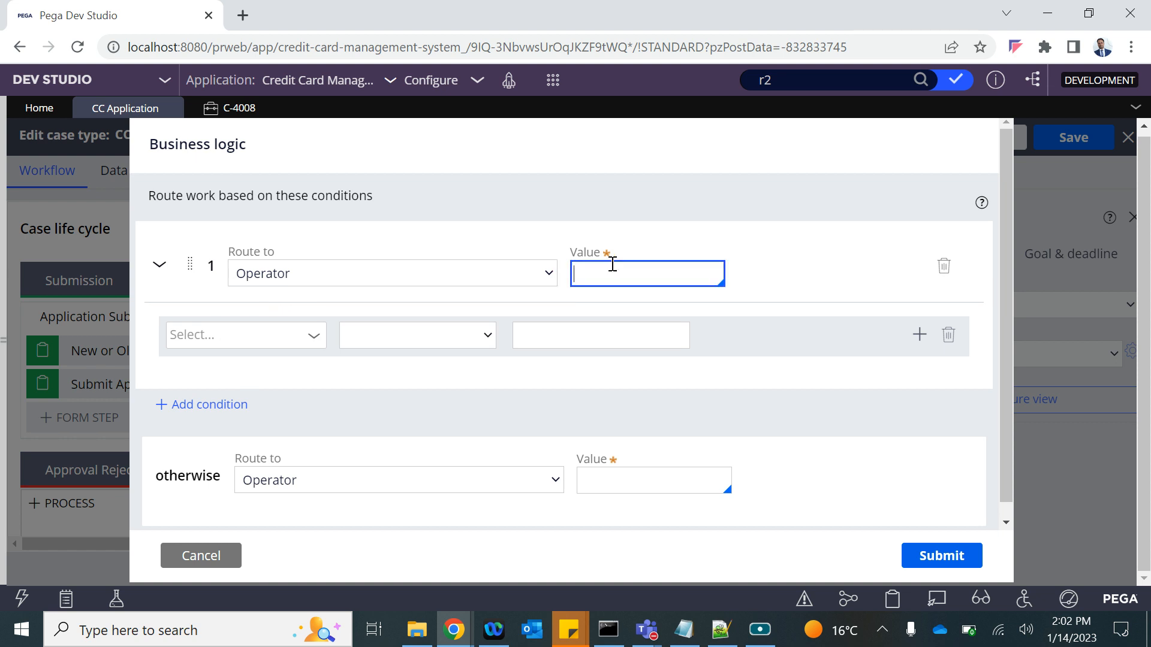
key("Down")
key("Down")
key("Down")
key("Down")
key("Down")
key("Down")
key("Down")
key("Down")
key("Down")
key("Down")
key("Down")
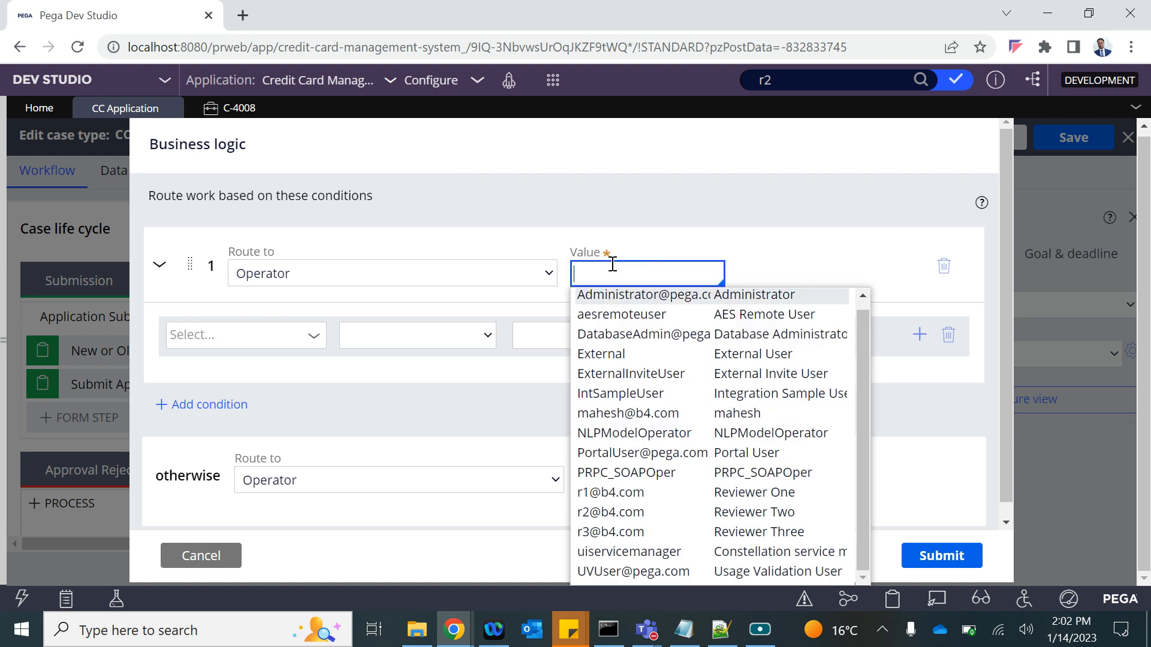
key("Return")
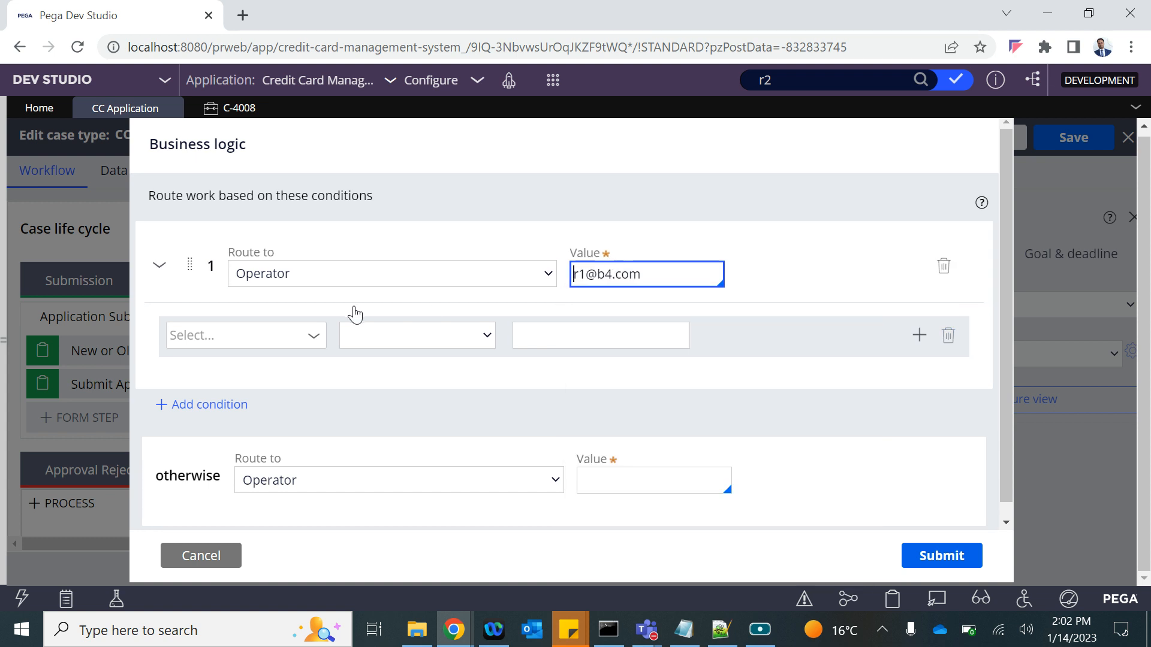
left_click(208, 406)
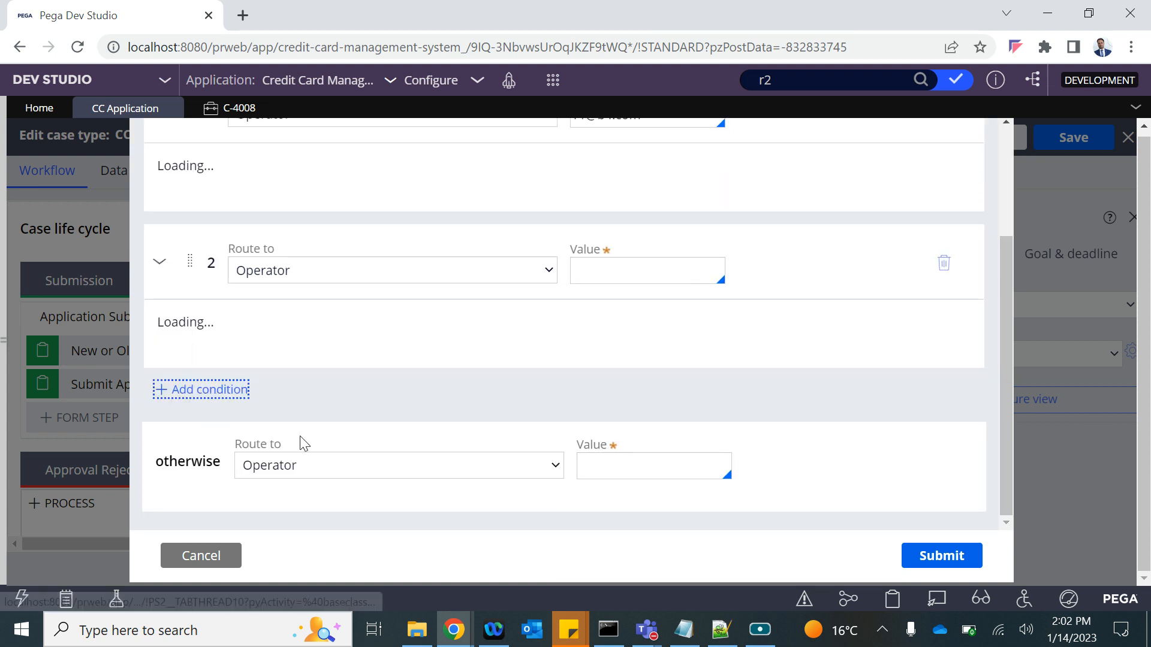
Base condition 1 on the Employment > Annual Salary field.
left_click(313, 347)
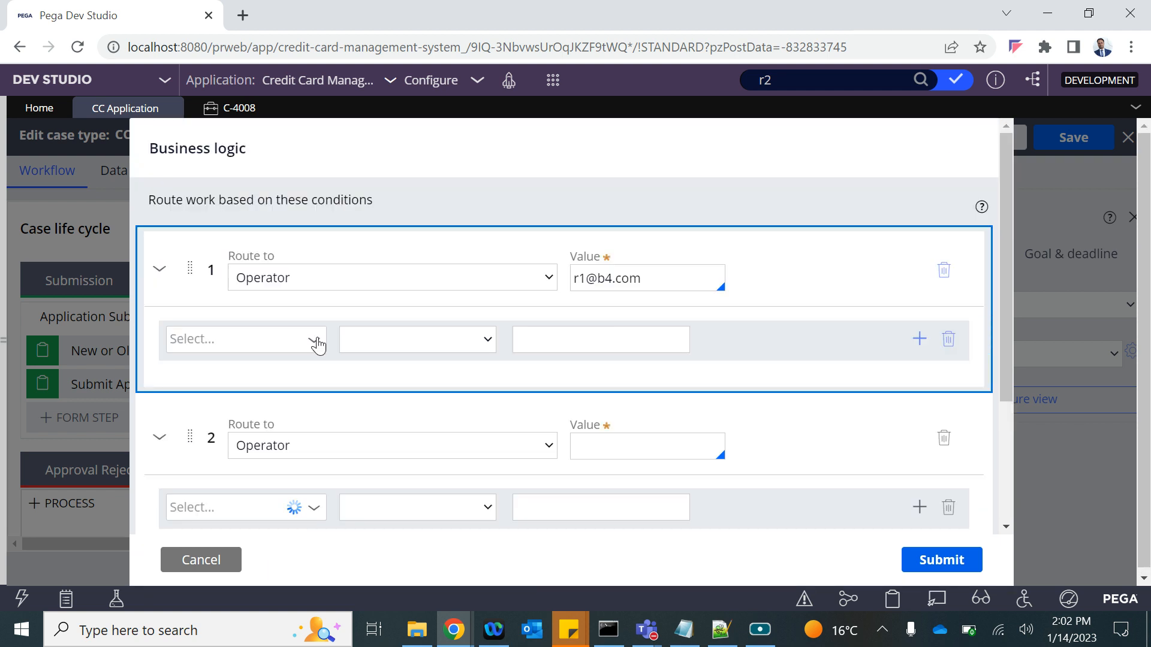
left_click(314, 347)
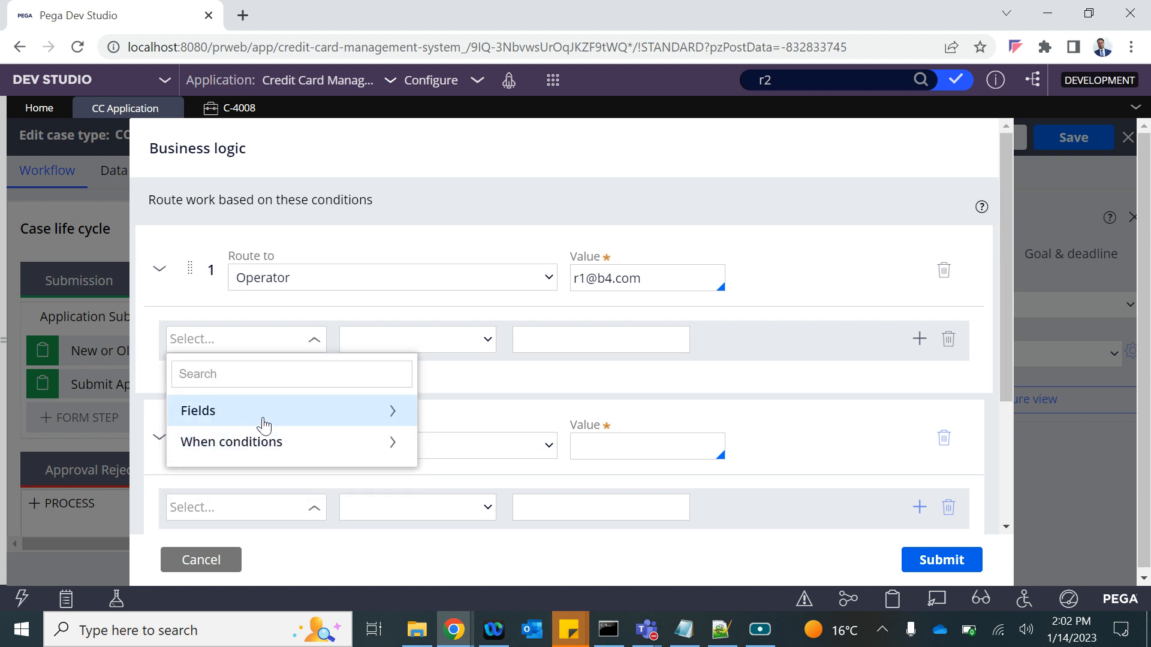
left_click(264, 425)
scroll(278, 485, "down", 3)
scroll(282, 490, "up", 1)
scroll(283, 489, "up", 1)
scroll(283, 490, "down", 4)
scroll(283, 489, "down", 2)
scroll(283, 489, "up", 2)
scroll(283, 490, "down", 3)
scroll(283, 490, "up", 5)
scroll(283, 490, "down", 2)
left_click(281, 489)
scroll(282, 489, "down", 2)
scroll(281, 489, "up", 2)
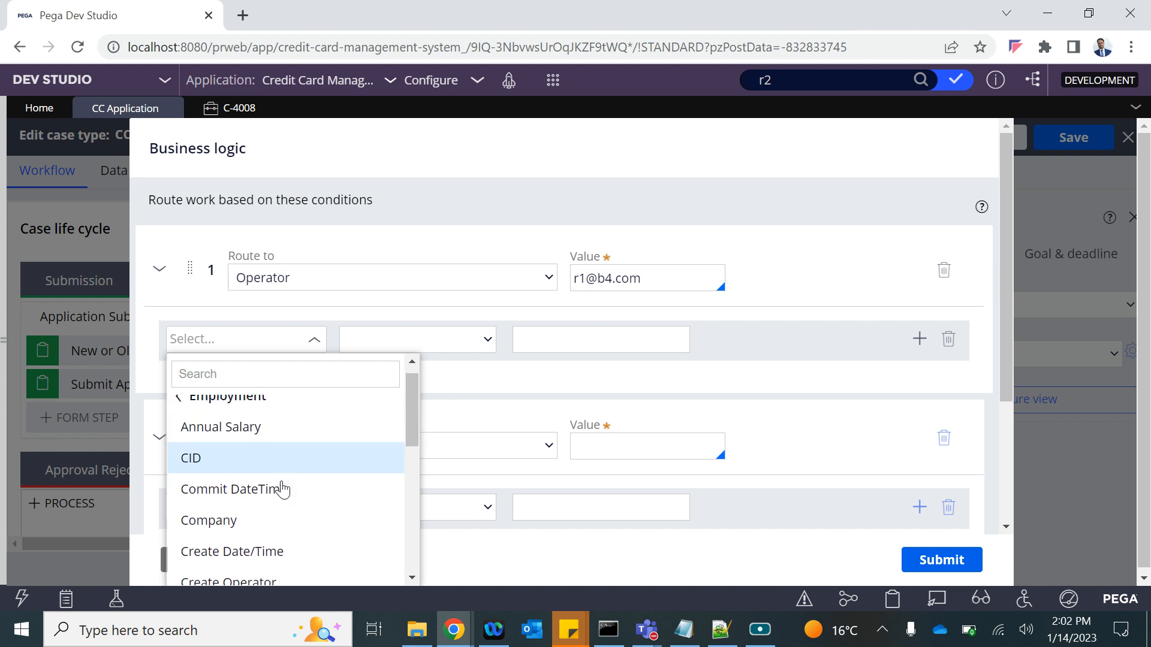
left_click(235, 432)
Make condition 1 apply when Annual Salary is greater than 5000.
left_click(485, 347)
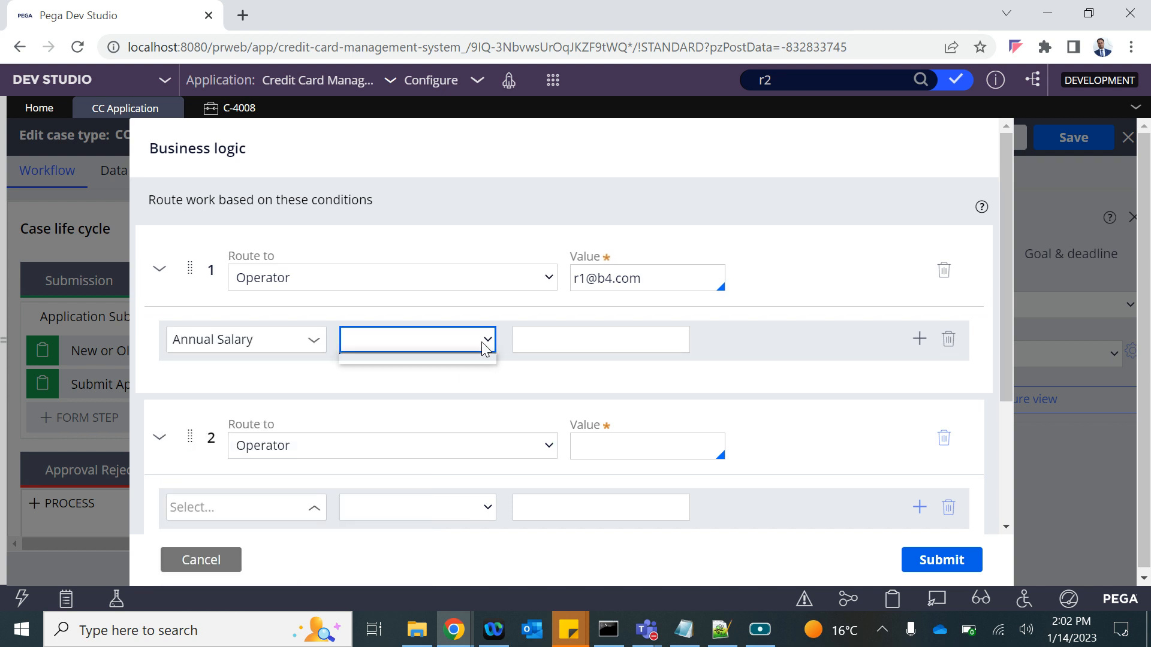
left_click(470, 348)
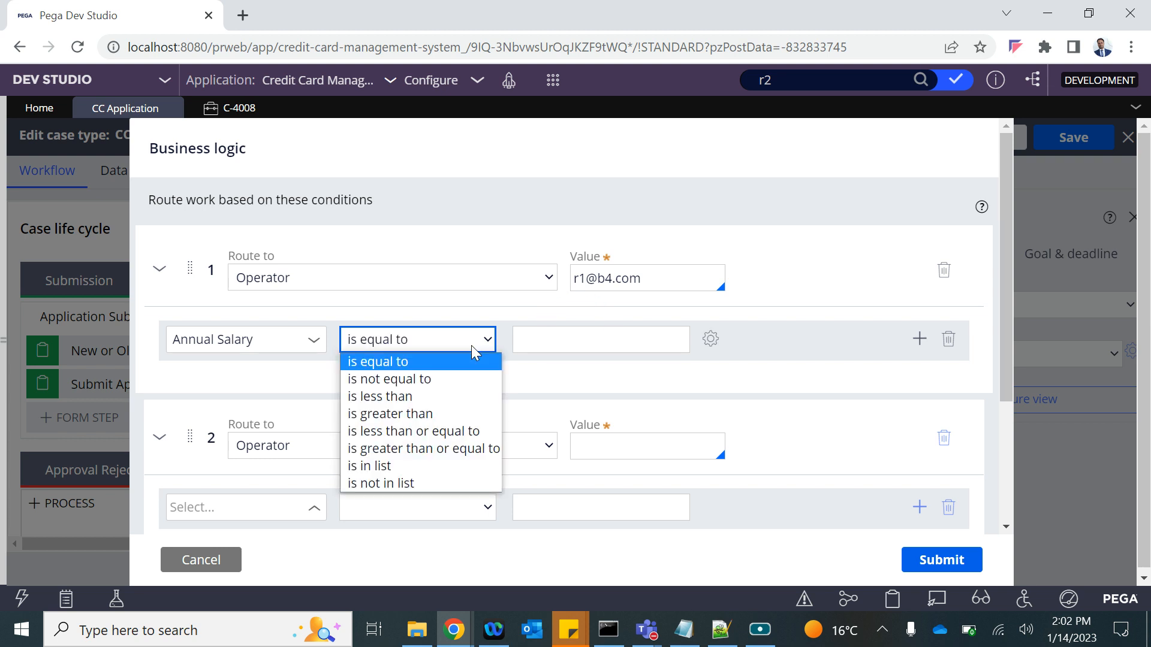
left_click(414, 413)
left_click(551, 346)
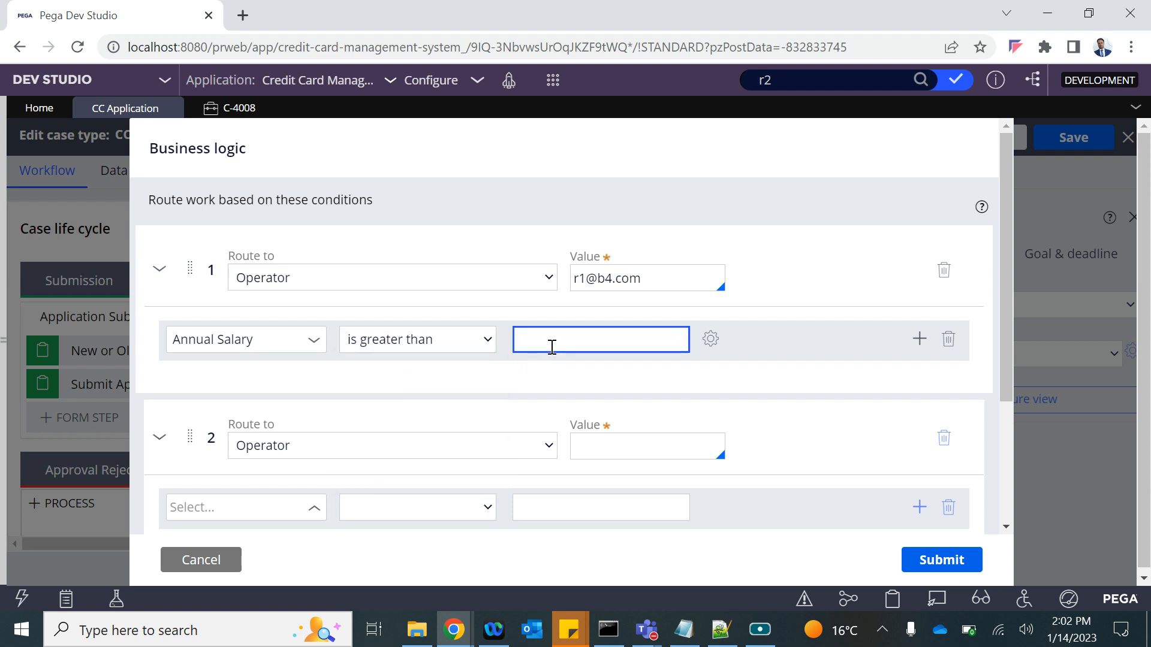
type("5000")
left_click(624, 271)
scroll(322, 498, "down", 1)
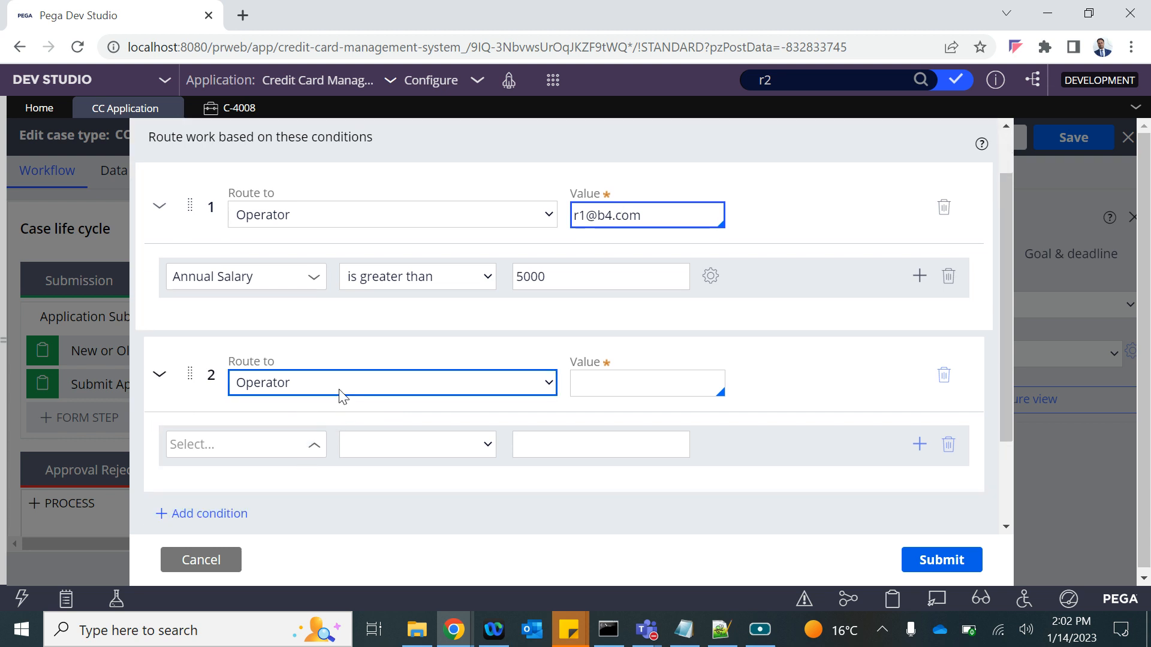
Route condition 2 to the ReviewerWB work queue.
left_click(337, 390)
left_click(298, 425)
left_click(601, 385)
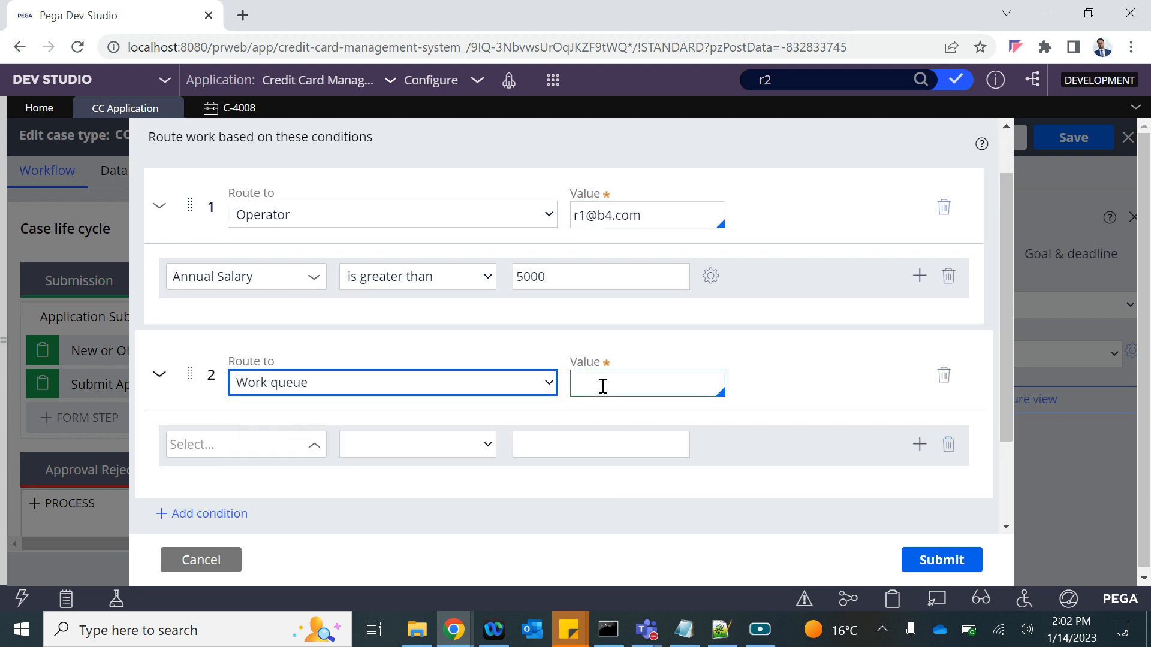
type("r")
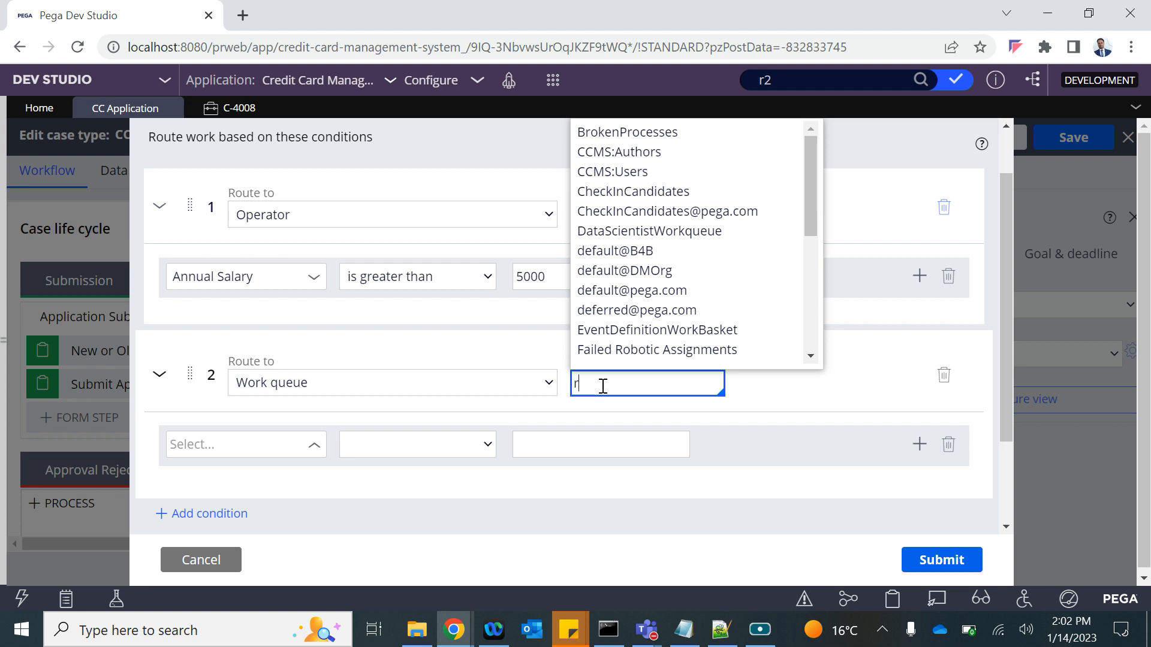
type("e")
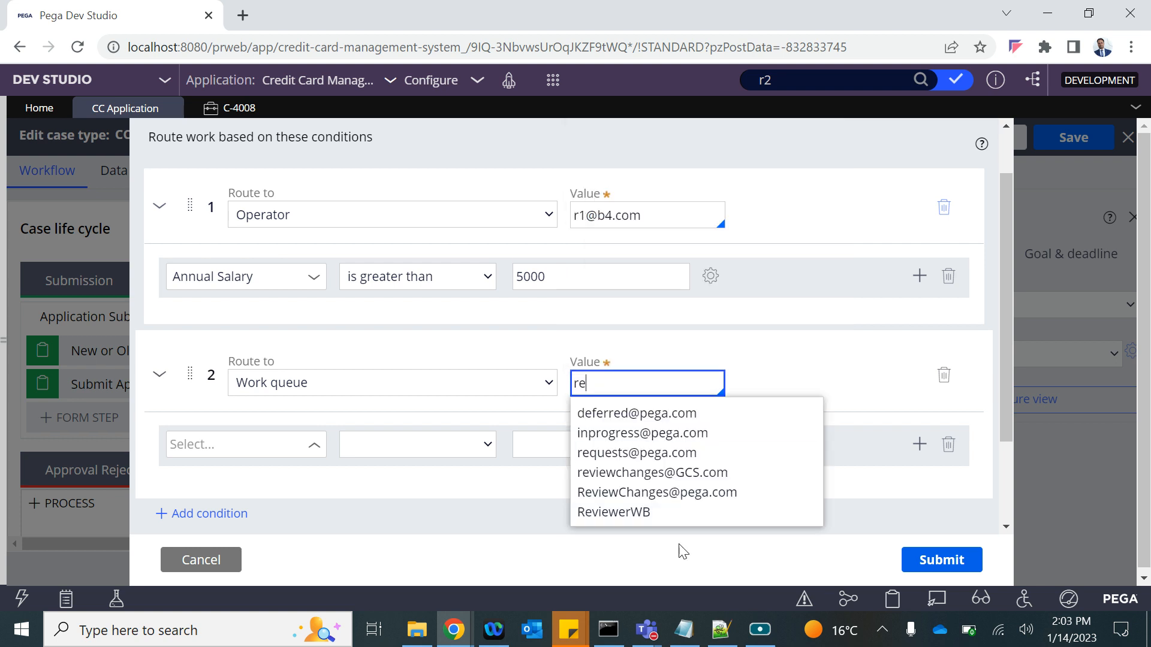
left_click(619, 513)
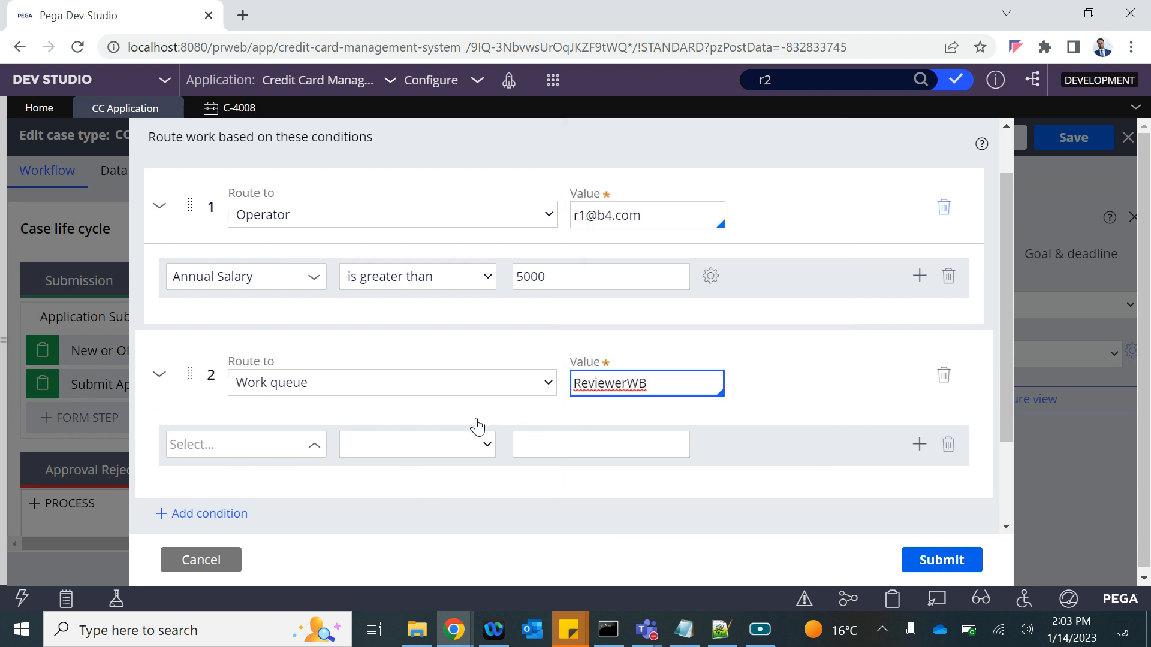
scroll(861, 413, "down", 2)
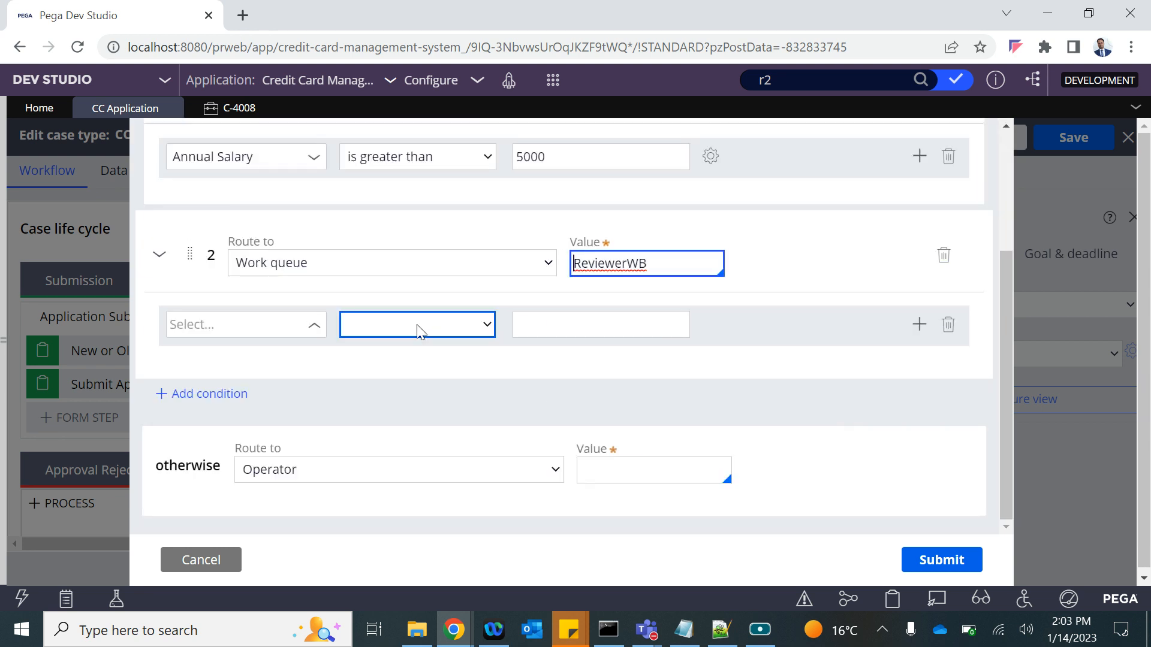
scroll(334, 470, "up", 1)
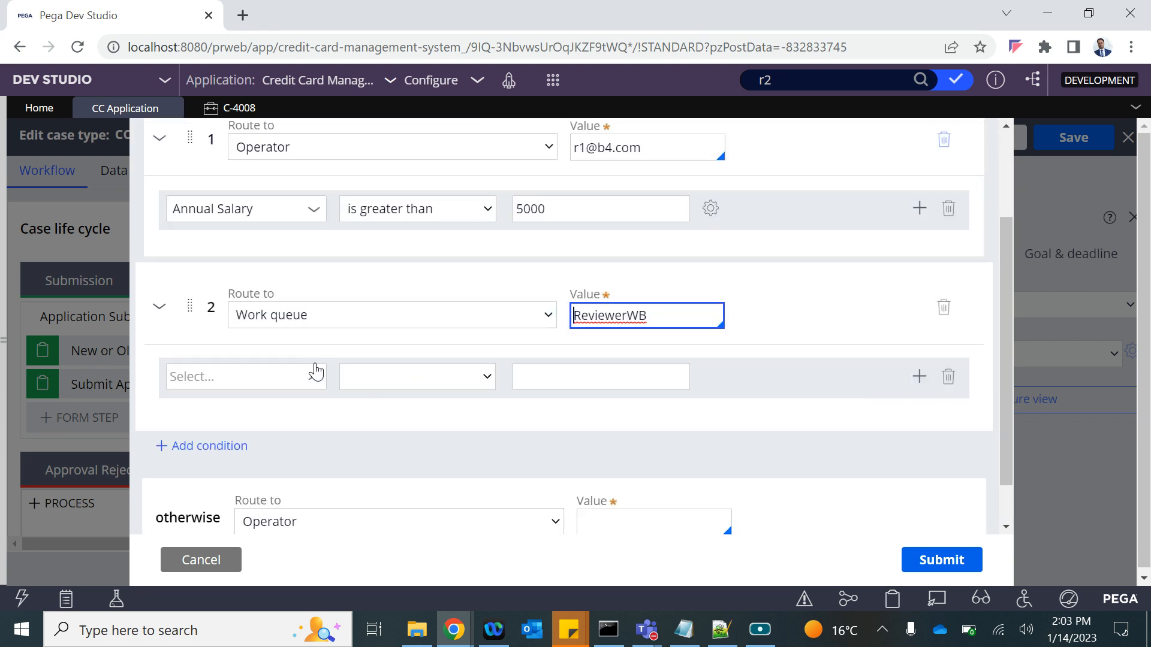
Make condition 2 apply when Employment > Company is equal to "DXC".
left_click(311, 379)
left_click(231, 472)
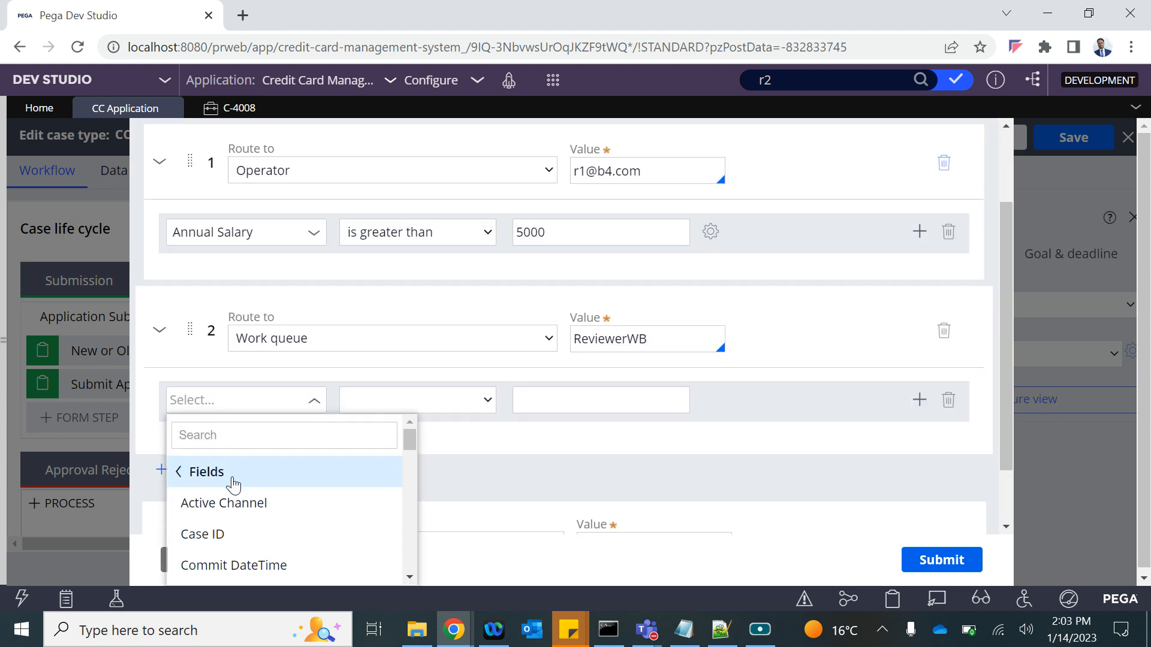
scroll(246, 520, "down", 8)
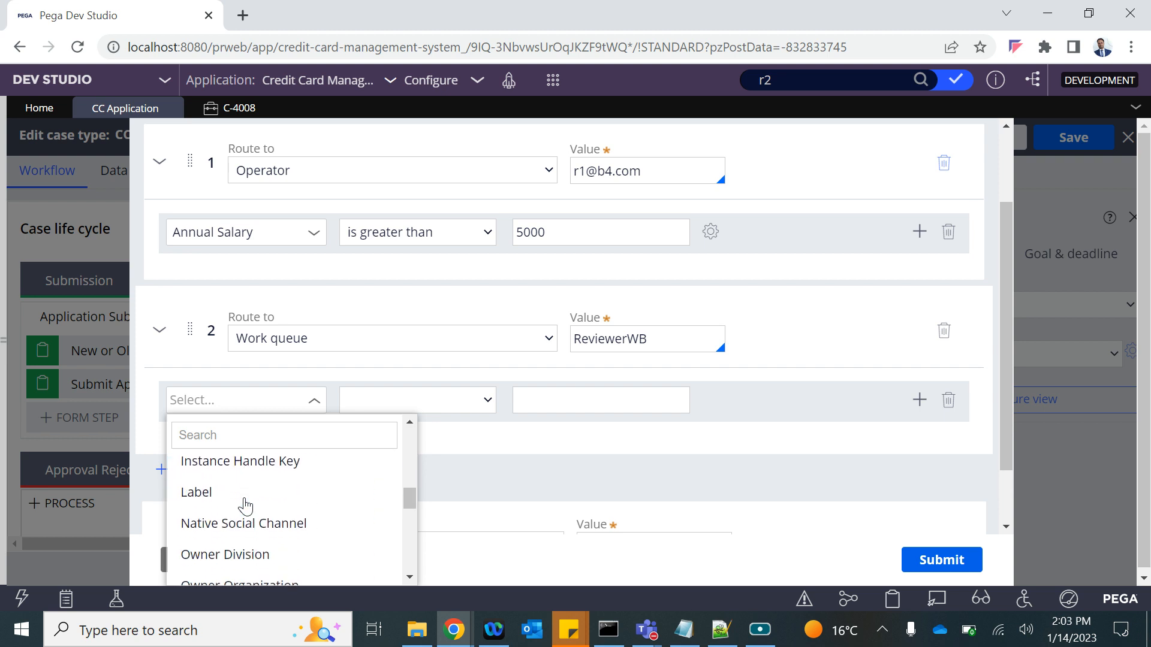
scroll(246, 506, "up", 1)
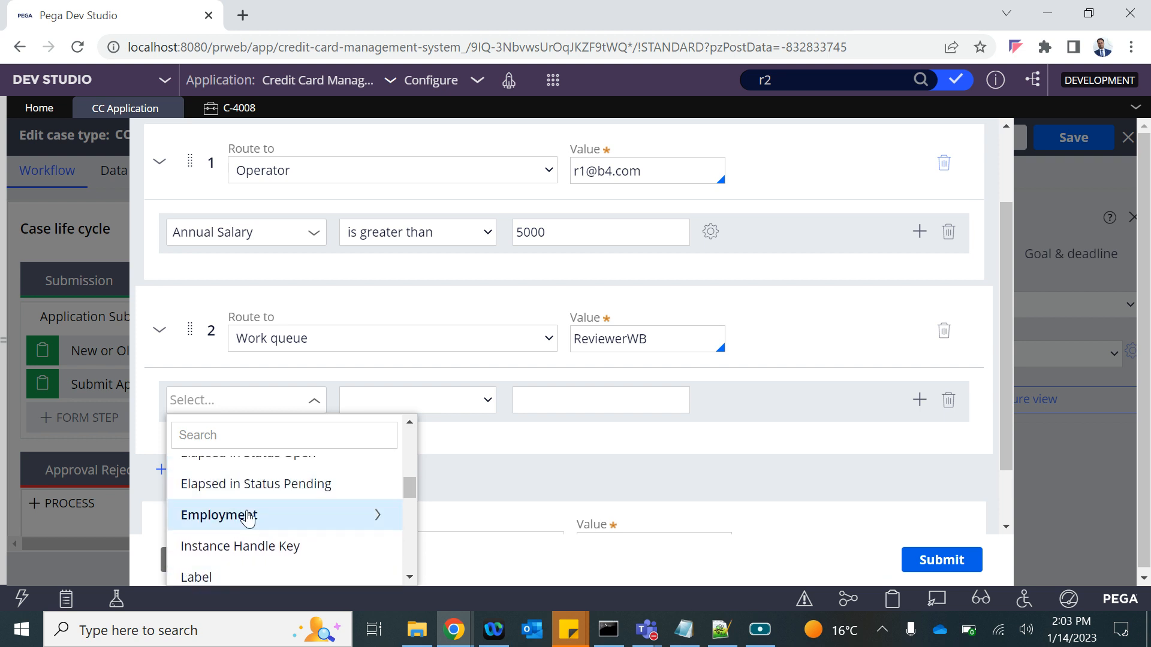
left_click(248, 517)
scroll(249, 516, "down", 5)
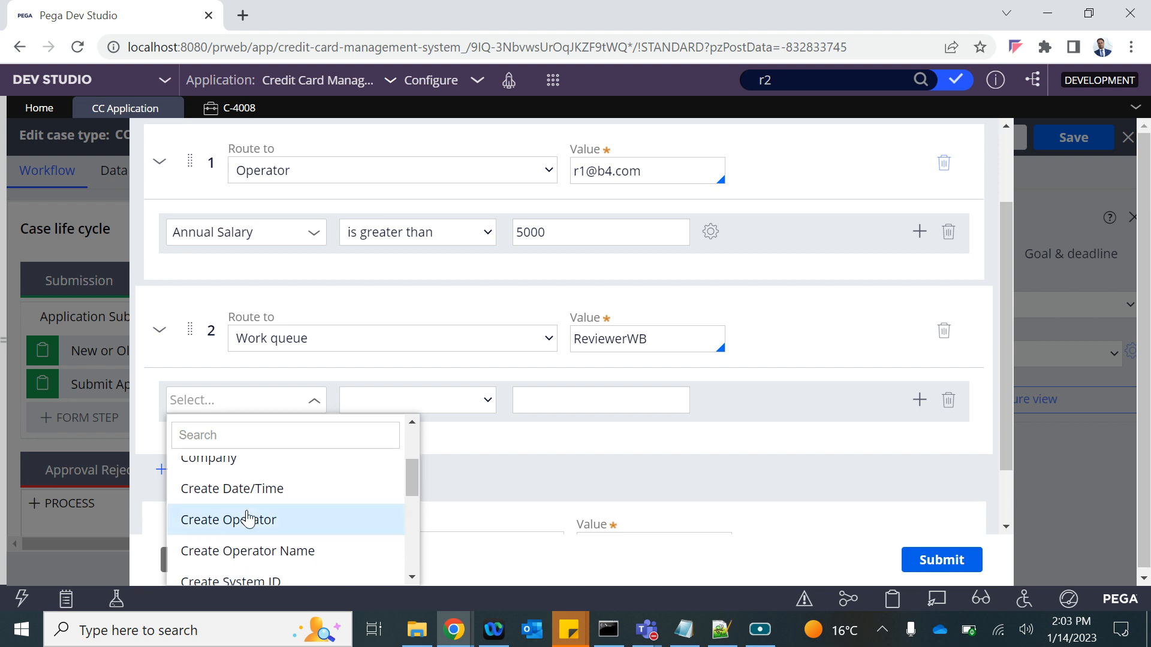
scroll(232, 481, "up", 1)
left_click(231, 476)
left_click(578, 396)
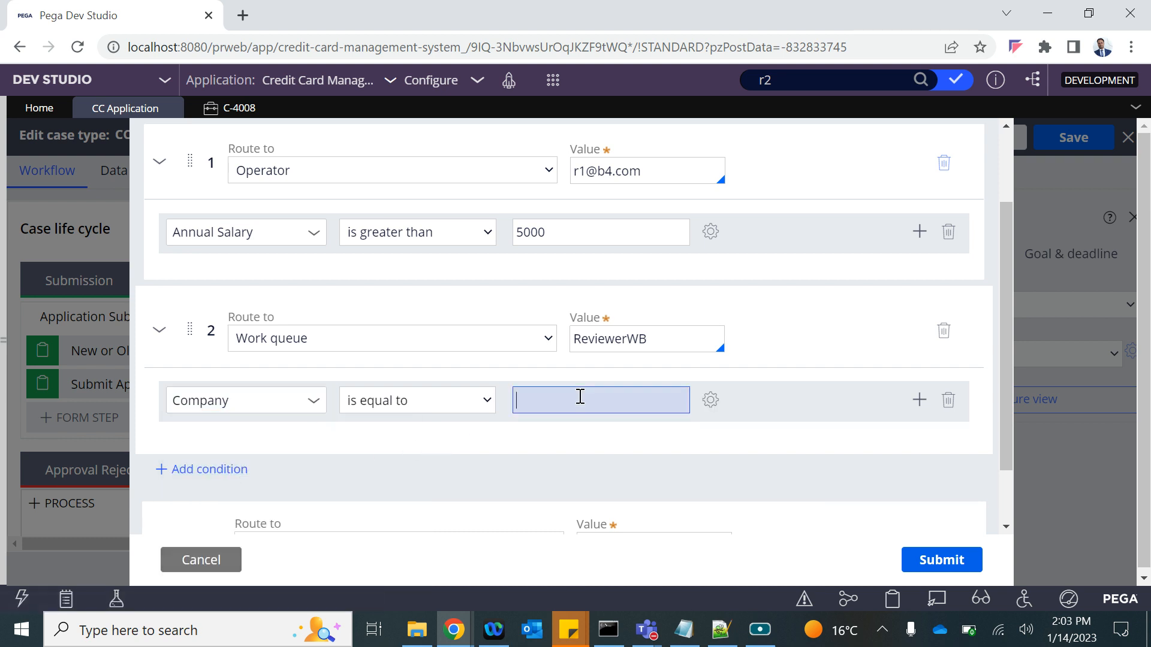
key("shift+Tab")
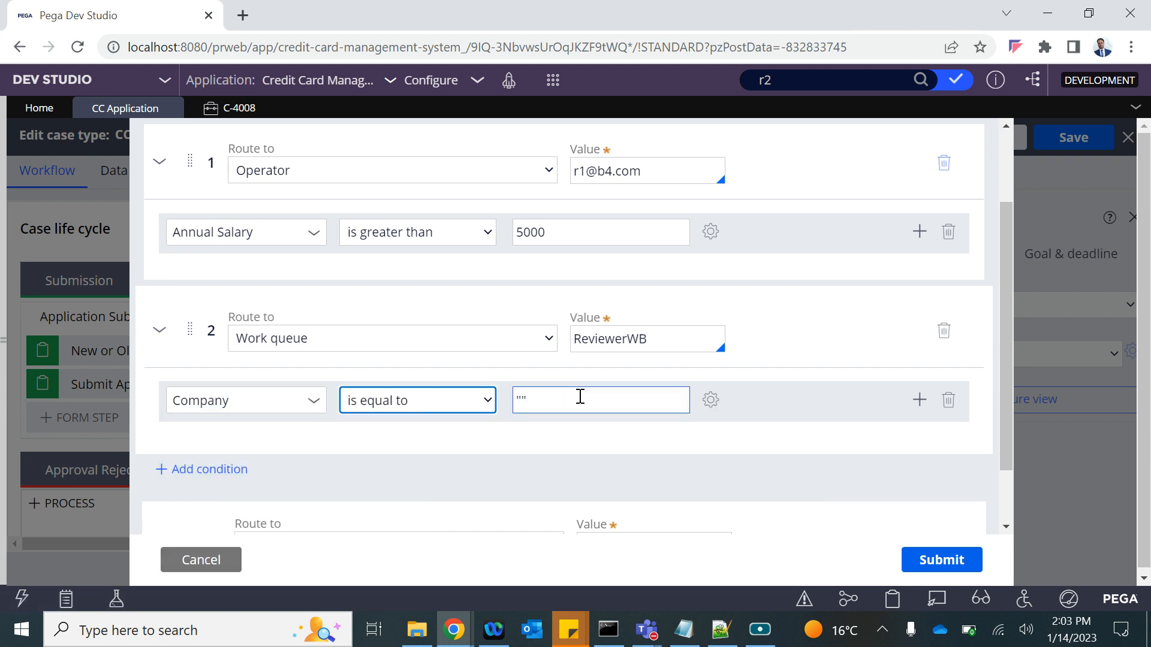
left_click(523, 401)
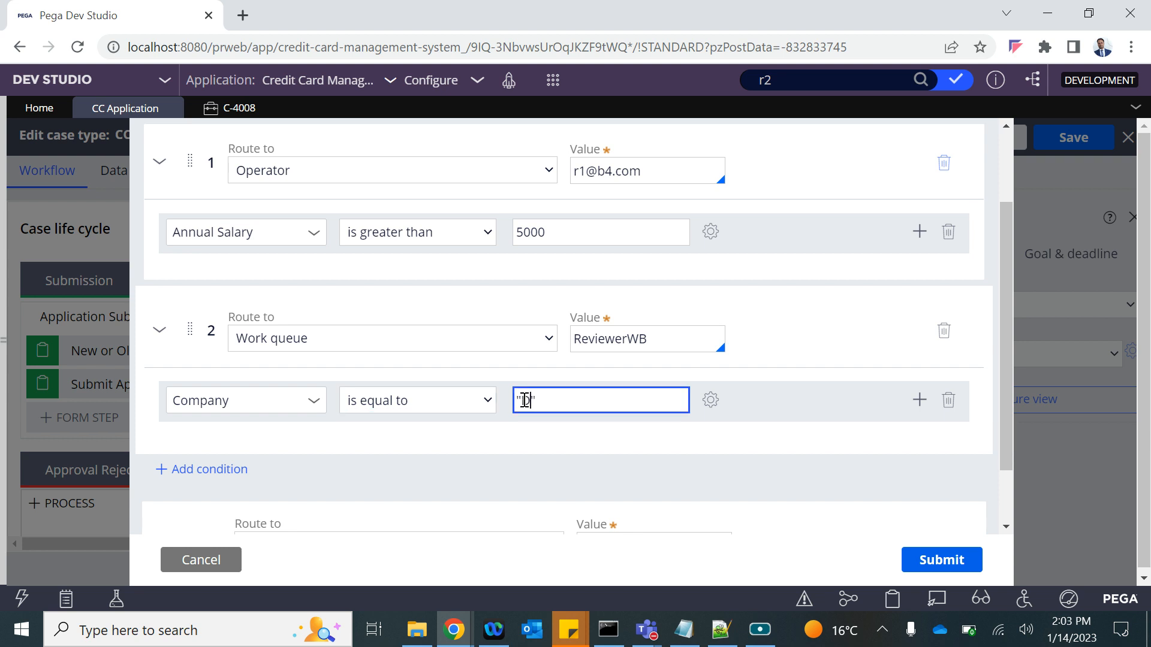
double_click(627, 342)
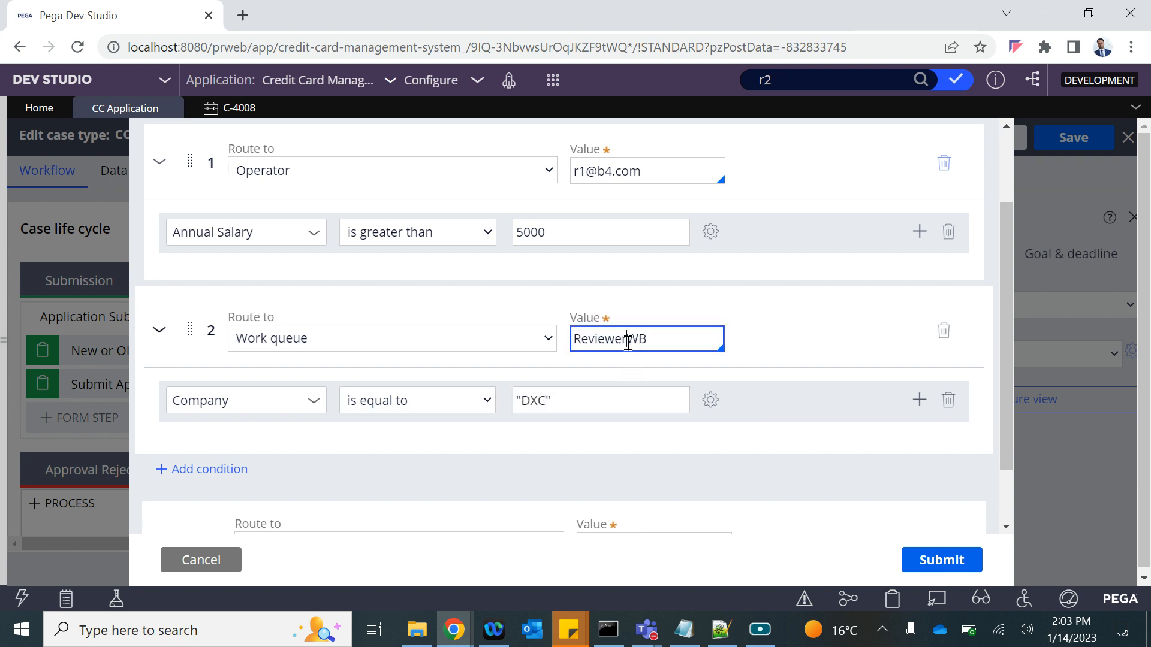
scroll(627, 342, "down", 2)
left_click(603, 476)
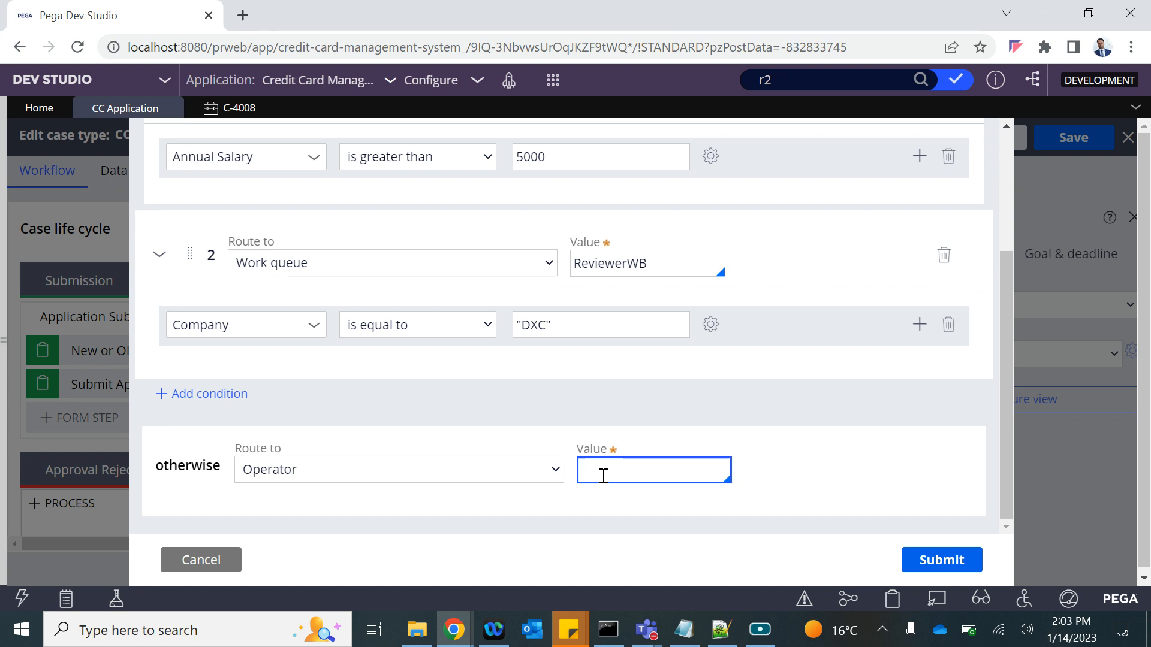
Set the otherwise route to the Reviewer Two operator (typed r2).
scroll(603, 475, "down", 3)
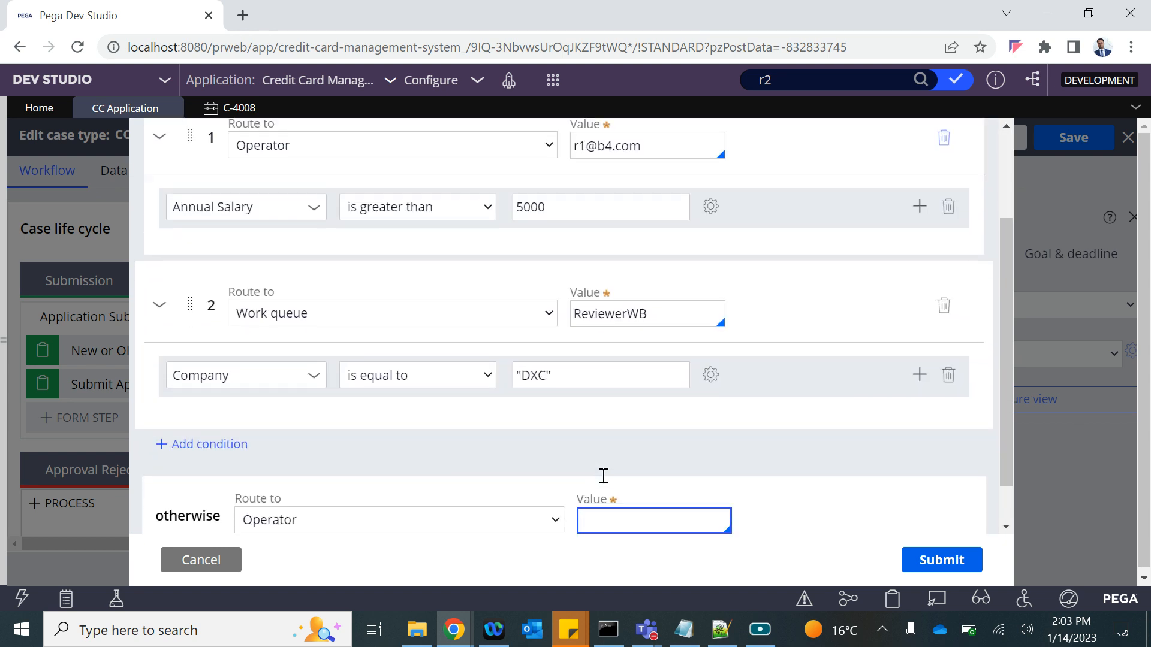
type("r2")
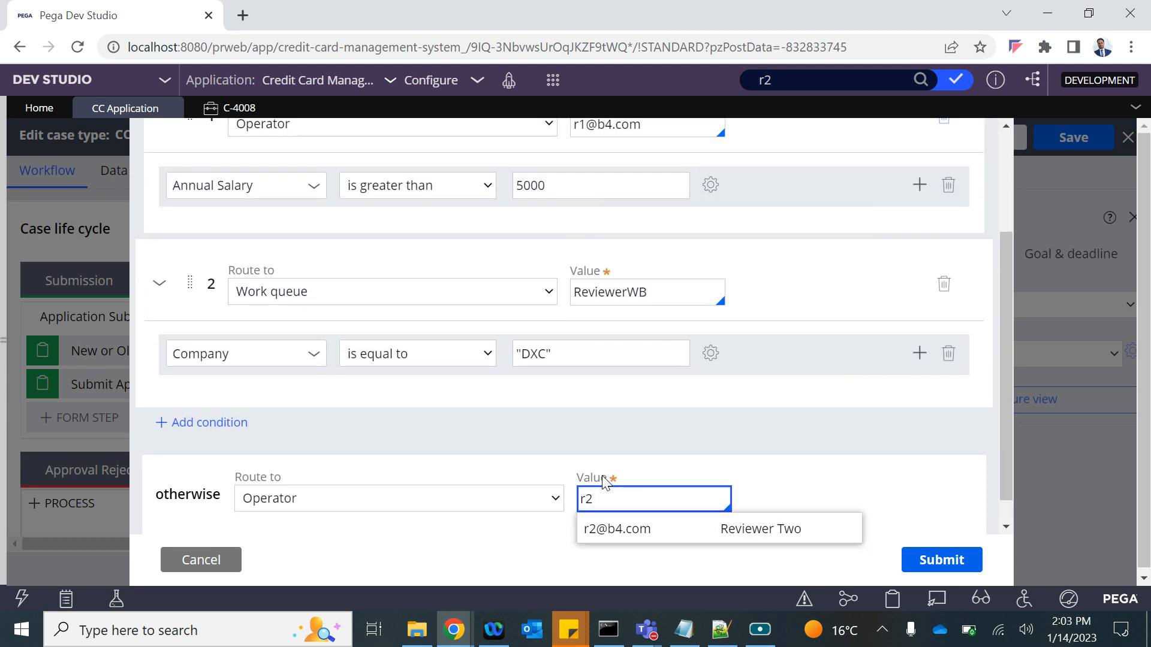
left_click(617, 529)
Review all routing rules: salary 5000, ReviewerWB queue, and company "DXC".
scroll(791, 371, "up", 1)
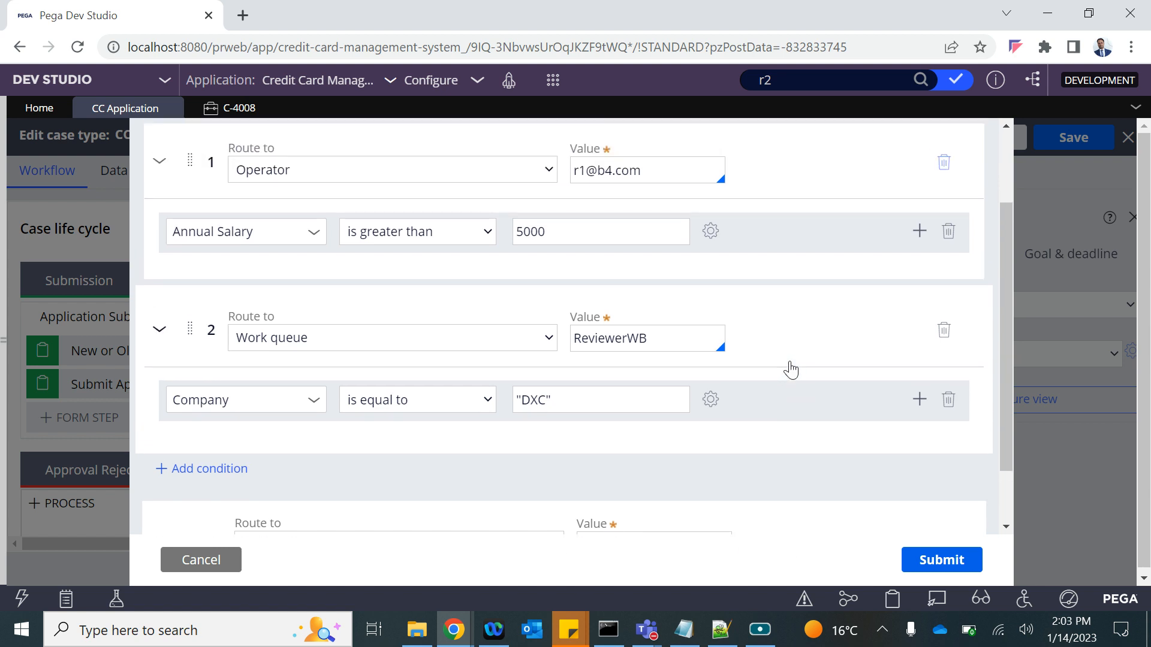
left_click(543, 231)
left_click(634, 170)
left_click(573, 329)
left_click(611, 404)
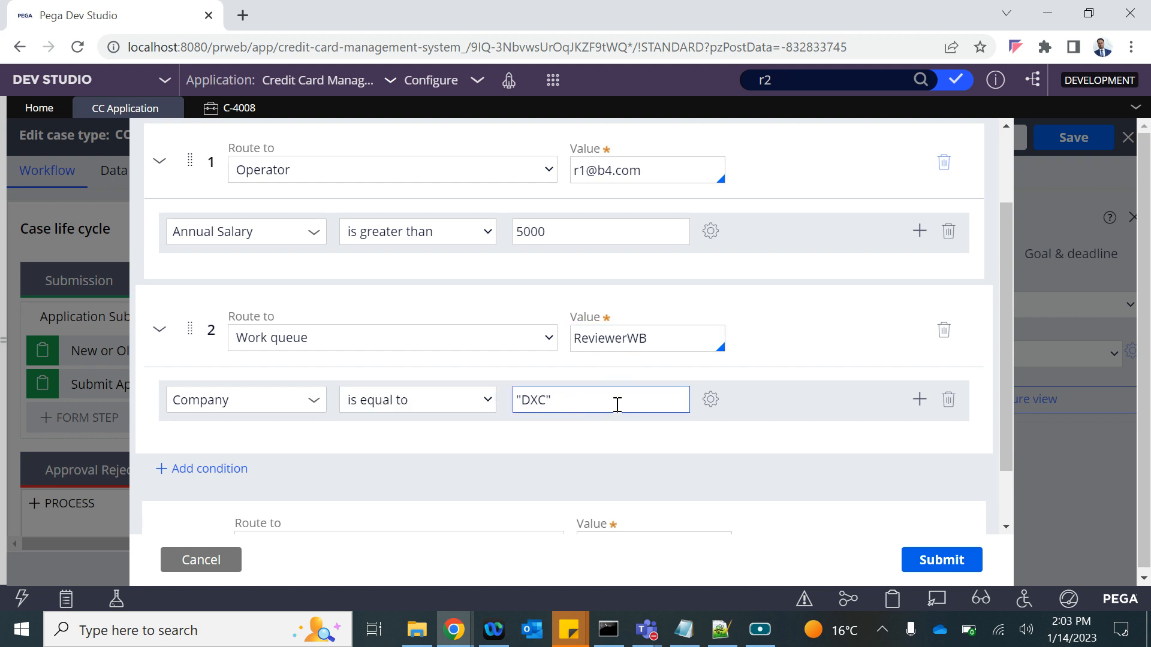
left_click(639, 333)
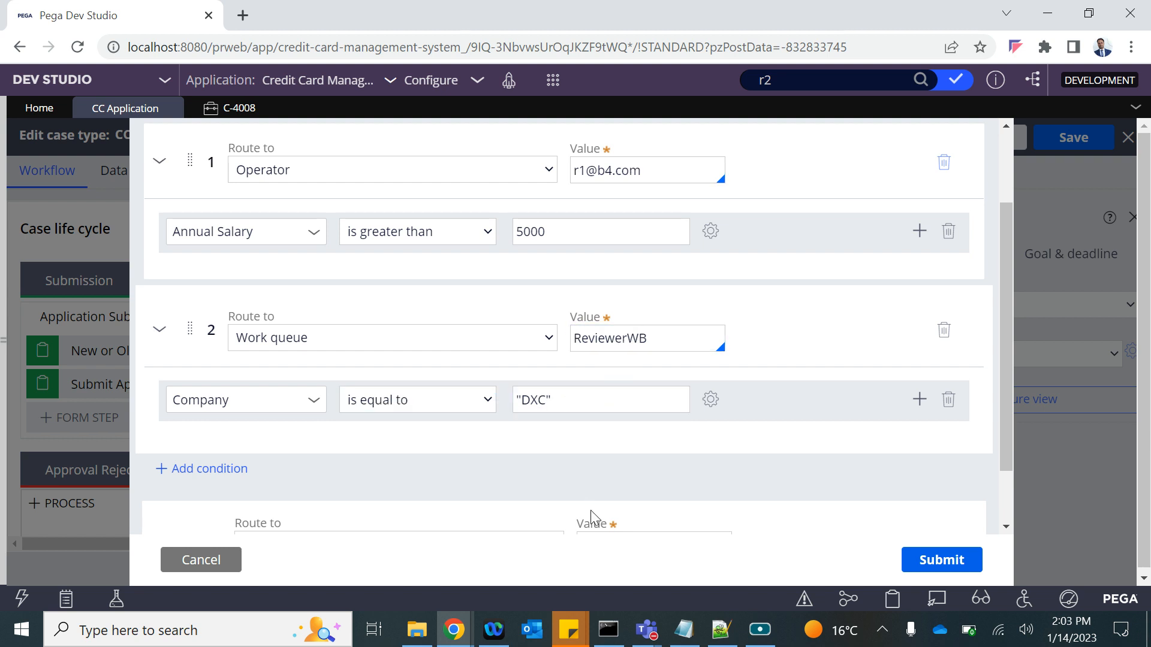
scroll(591, 510, "down", 2)
scroll(412, 495, "up", 3)
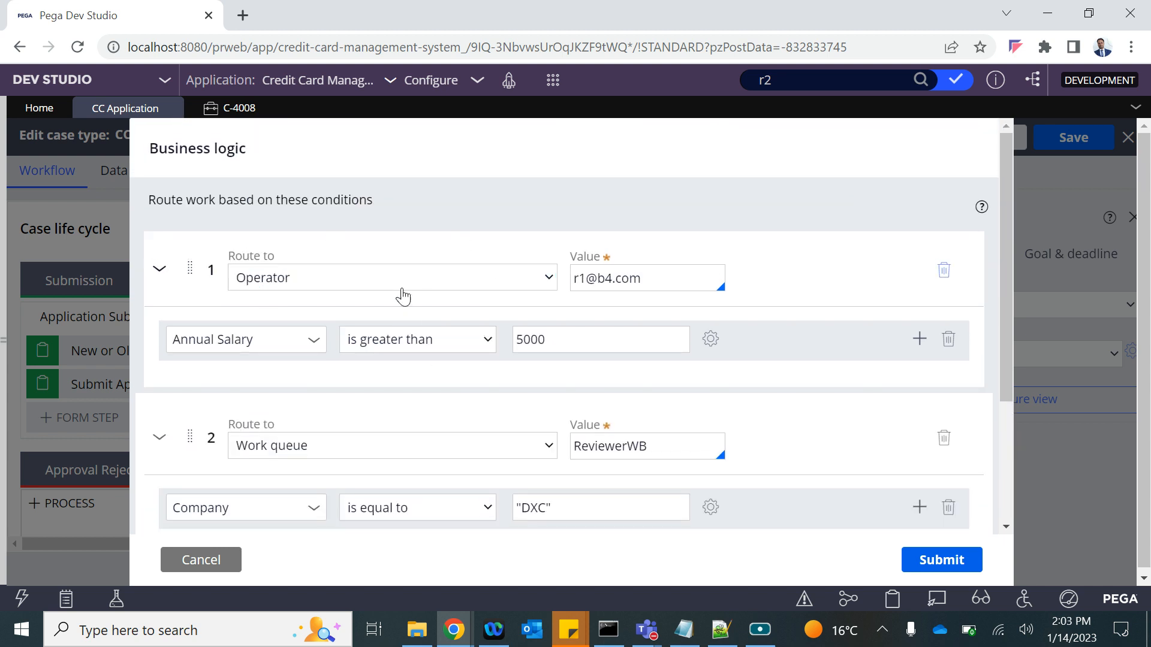
scroll(407, 277, "down", 4)
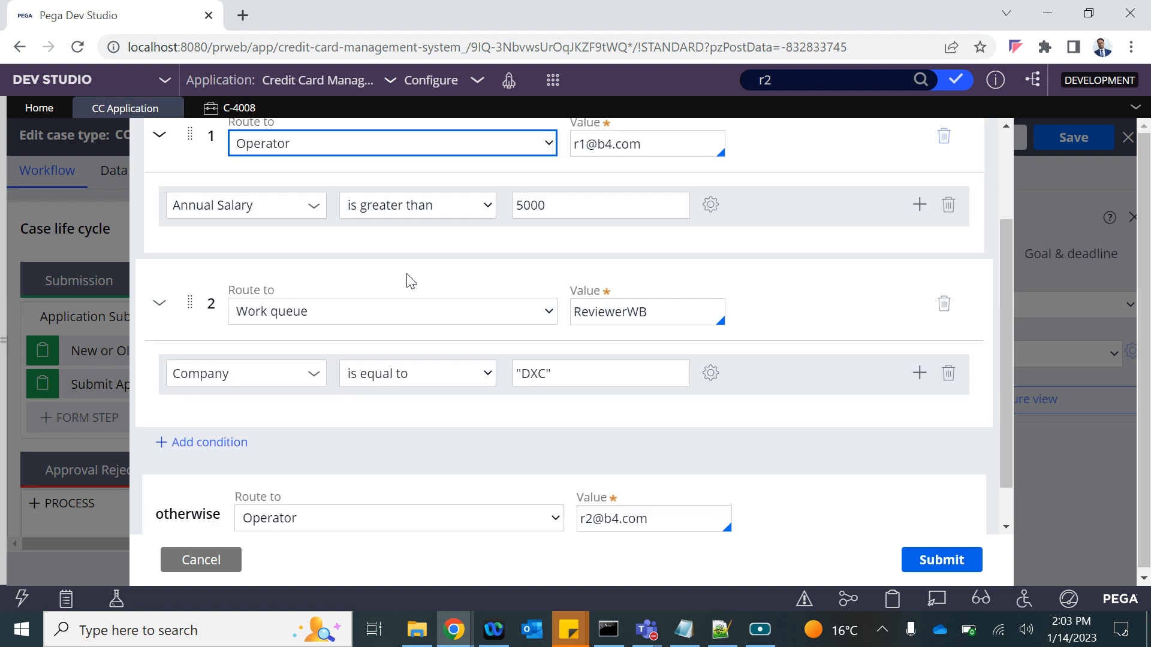
scroll(527, 211, "up", 2)
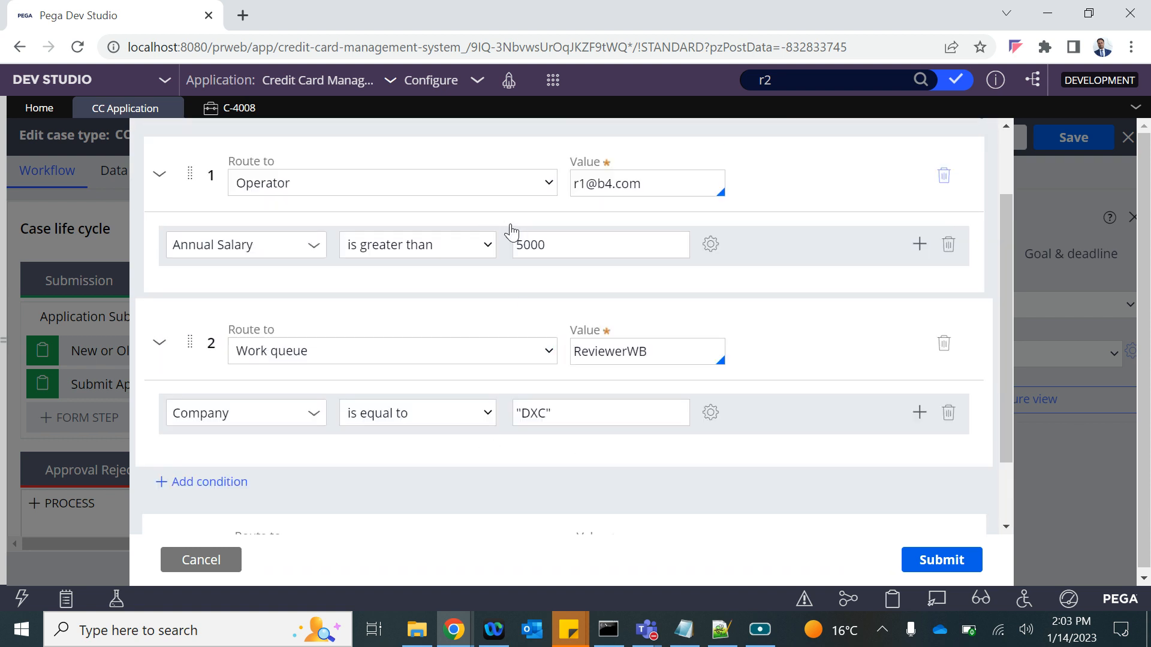
scroll(589, 376, "down", 1)
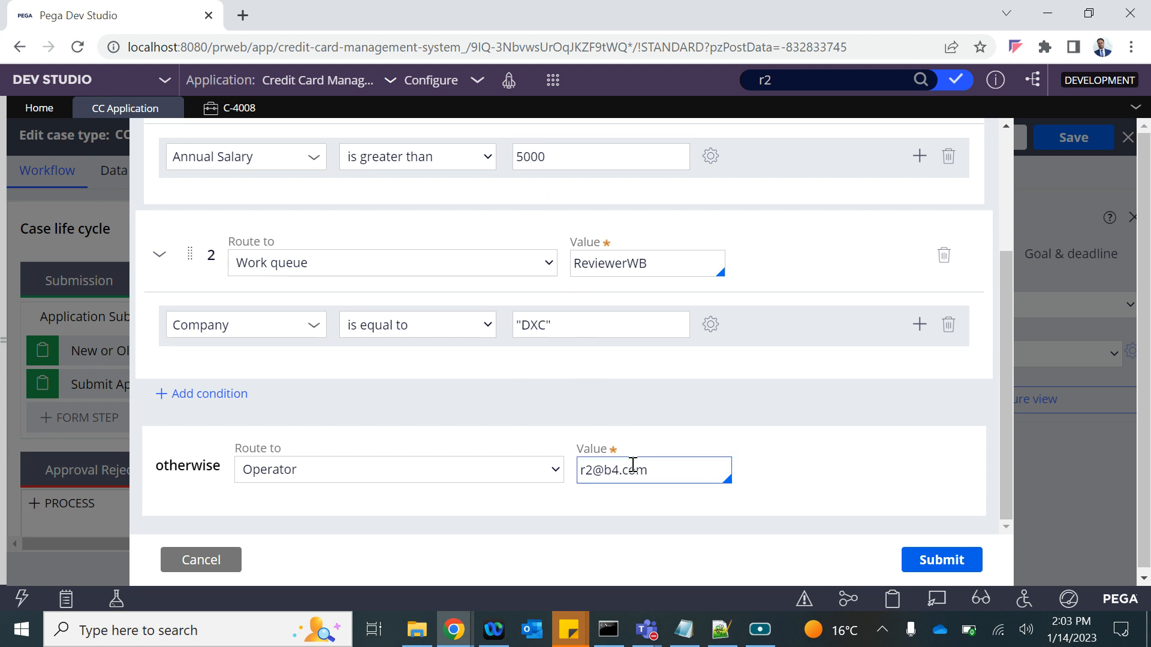
Submit the business-logic routing conditions and save the CC Application case type.
left_click(937, 563)
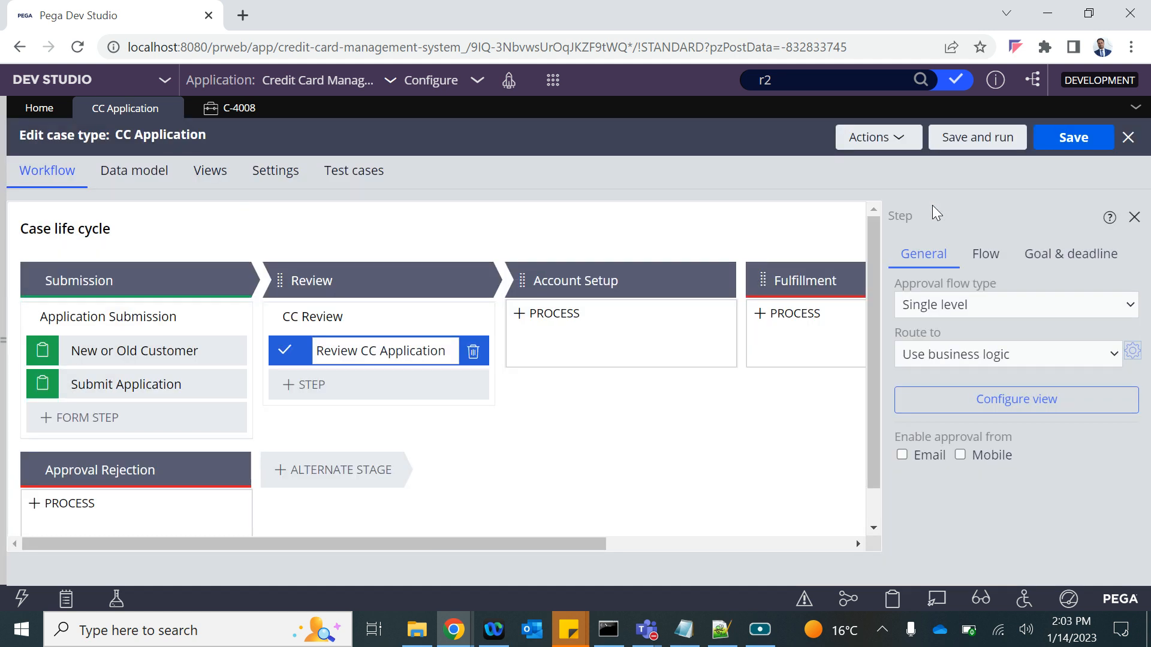
left_click(1084, 141)
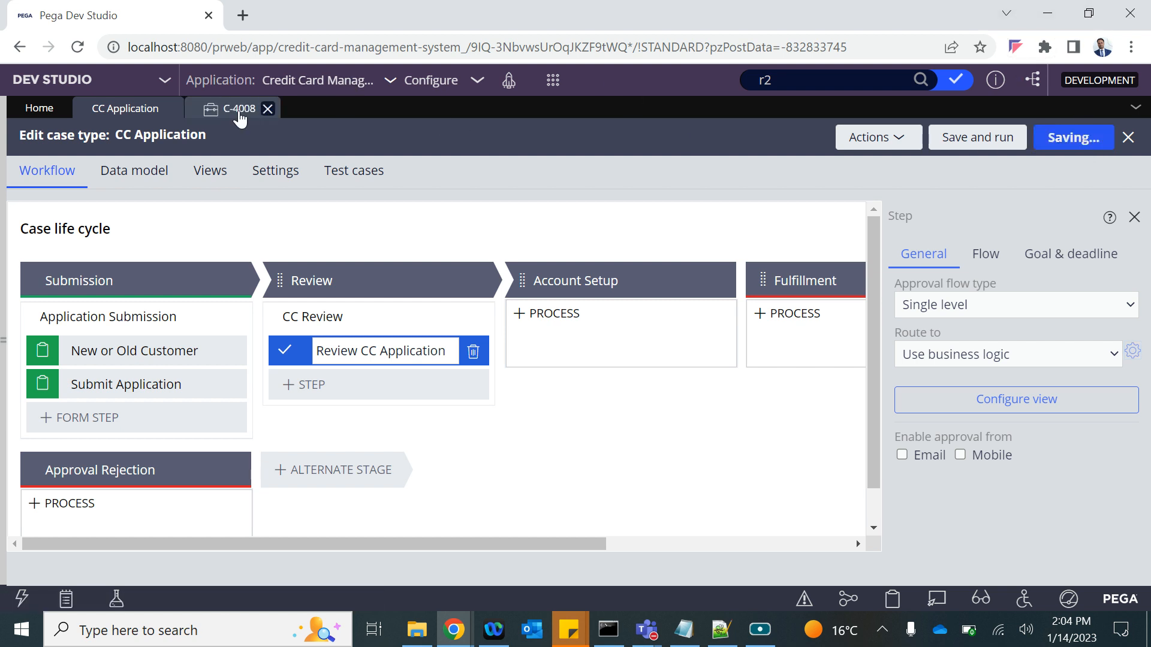
Close case C-4008 and start a new CC Application case for a new customer.
left_click(267, 109)
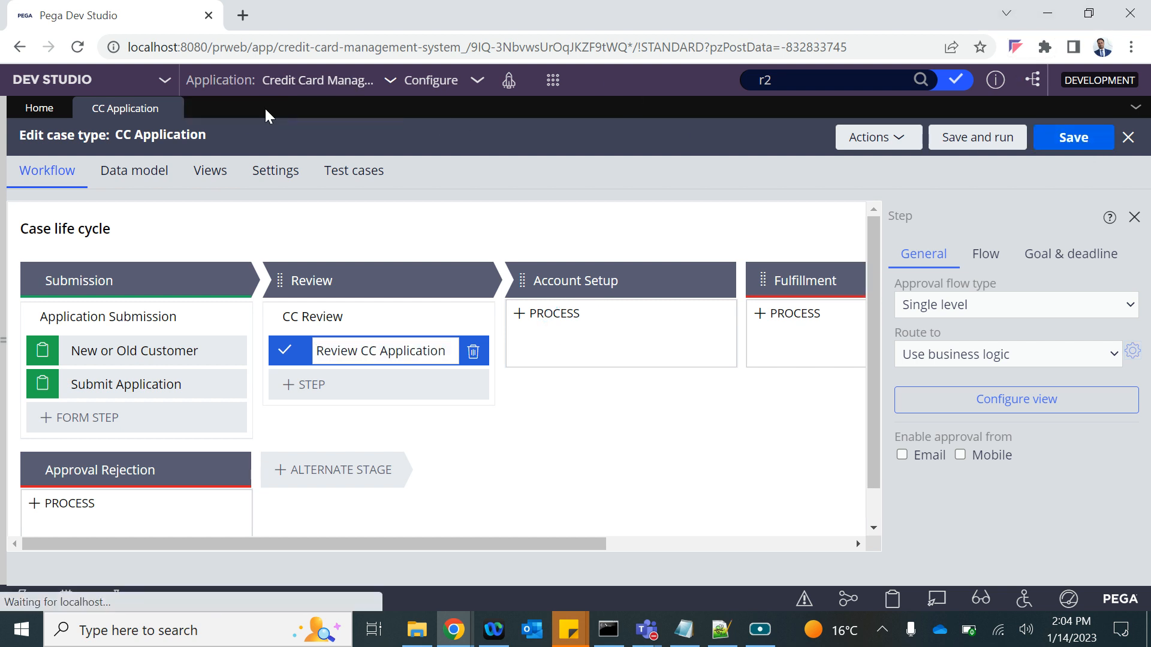
left_click(554, 83)
mouse_move(570, 95)
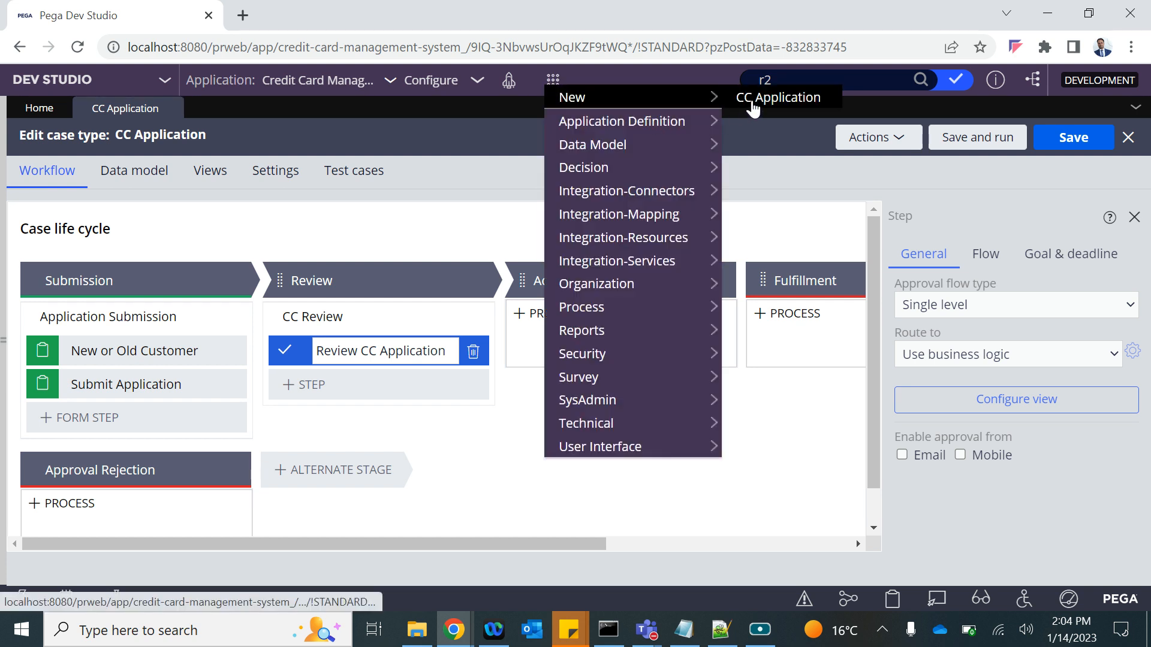
left_click(761, 98)
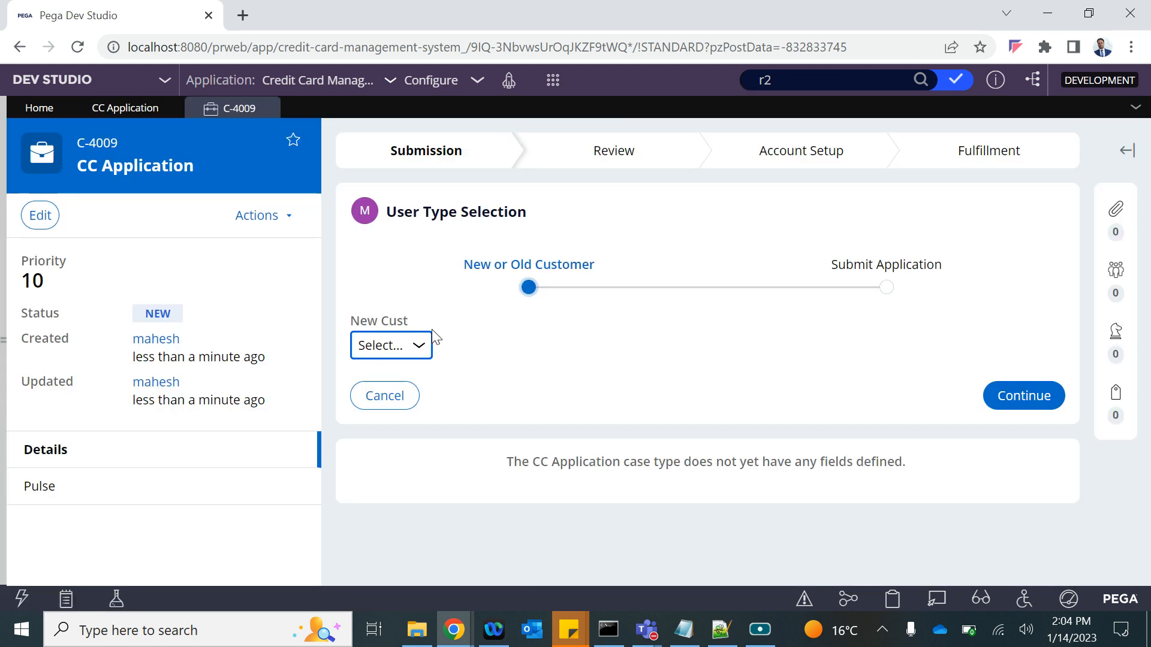
left_click(412, 343)
left_click(368, 386)
left_click(1016, 394)
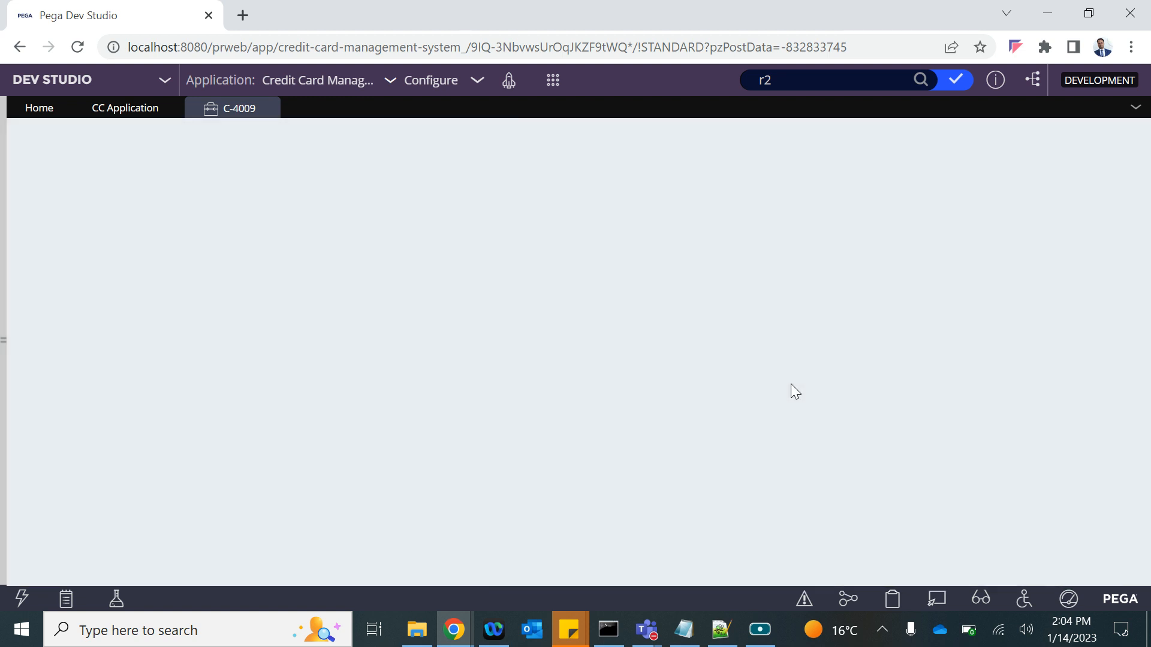
Fill Annual Salary 20000 and Company DXC, then create case C-4009.
scroll(772, 412, "down", 4)
scroll(772, 412, "down", 1)
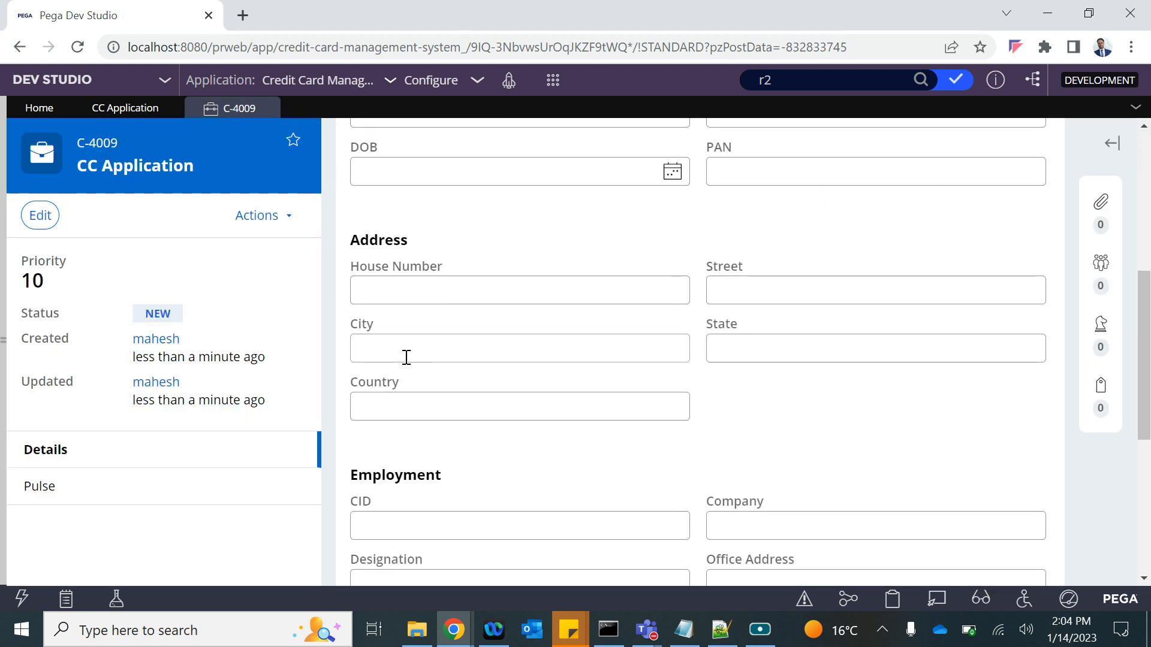
scroll(534, 483, "down", 5)
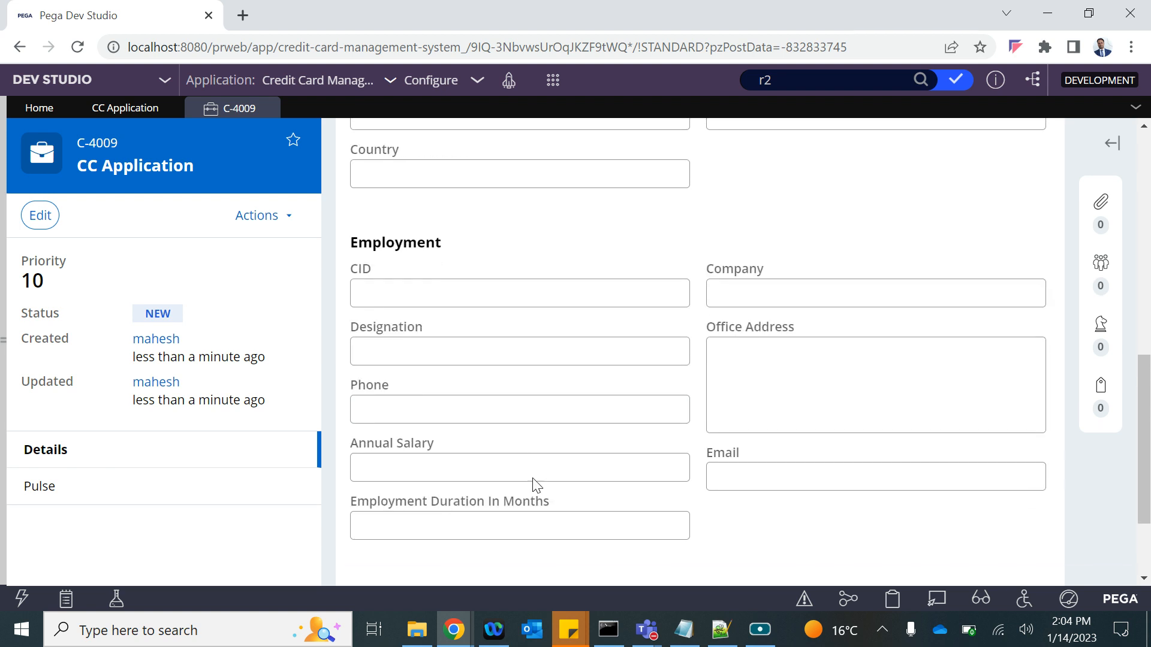
left_click(449, 452)
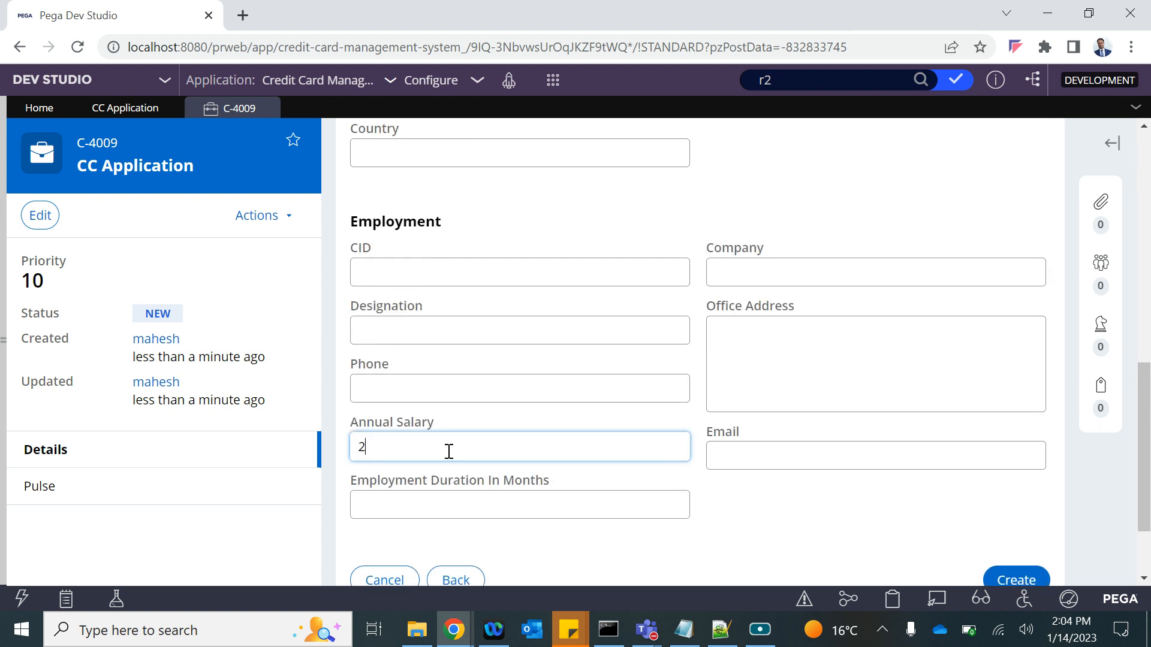
left_click(852, 510)
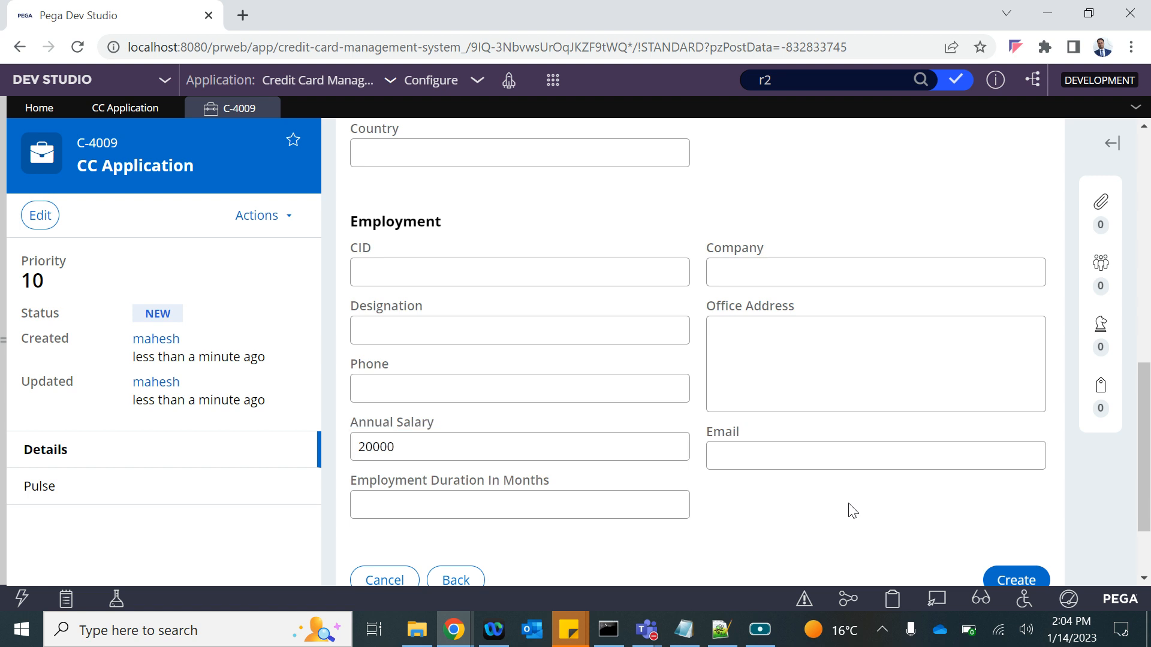
scroll(607, 424, "down", 2)
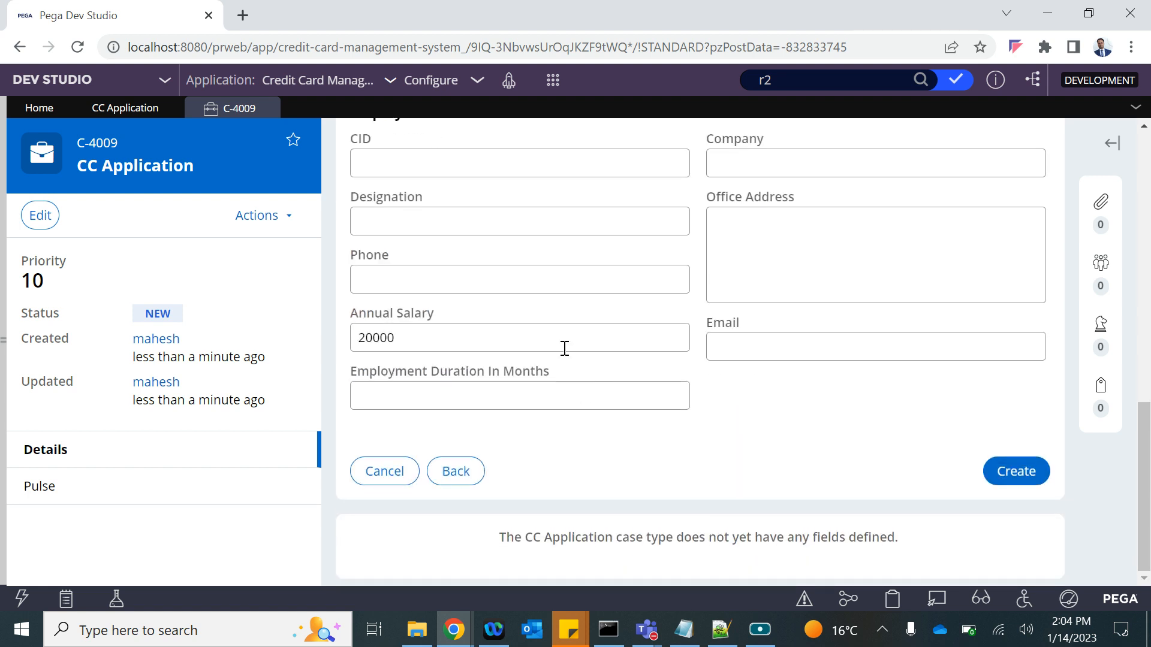
scroll(640, 320, "up", 2)
scroll(640, 319, "down", 2)
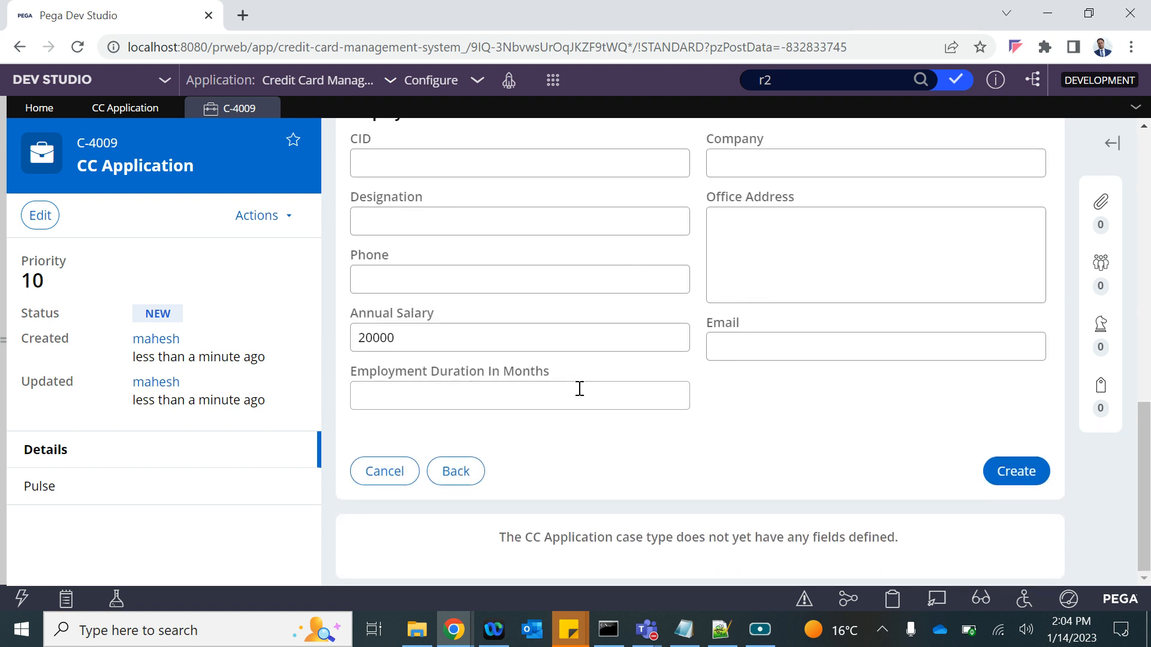
scroll(579, 391, "up", 1)
left_click(746, 246)
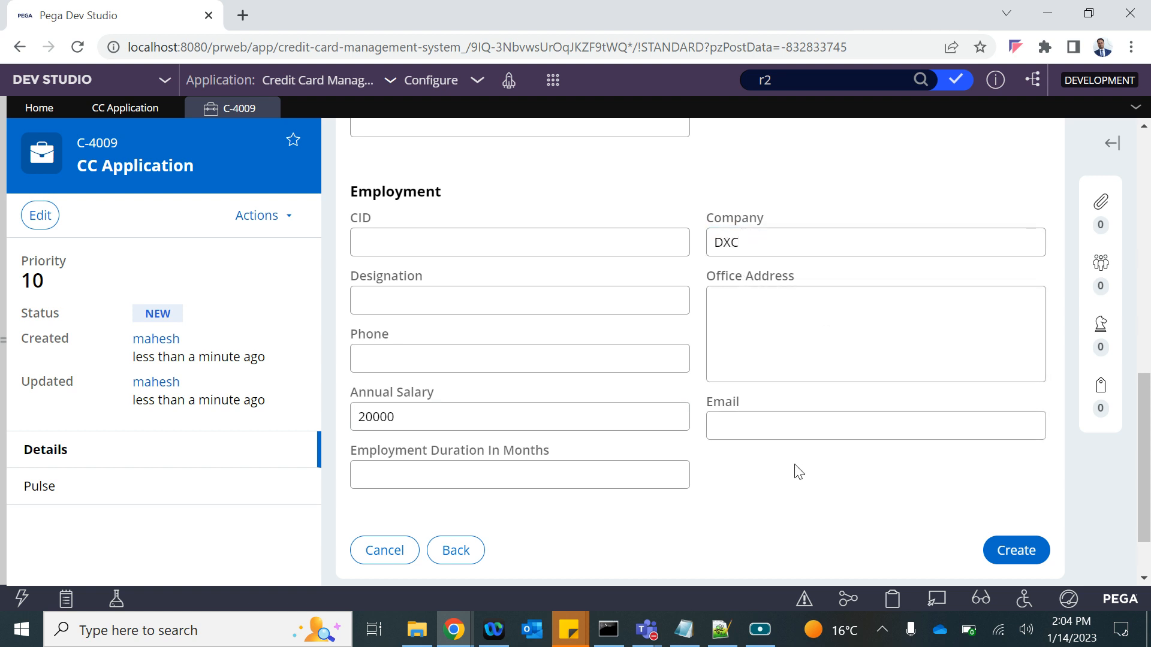
left_click(1020, 551)
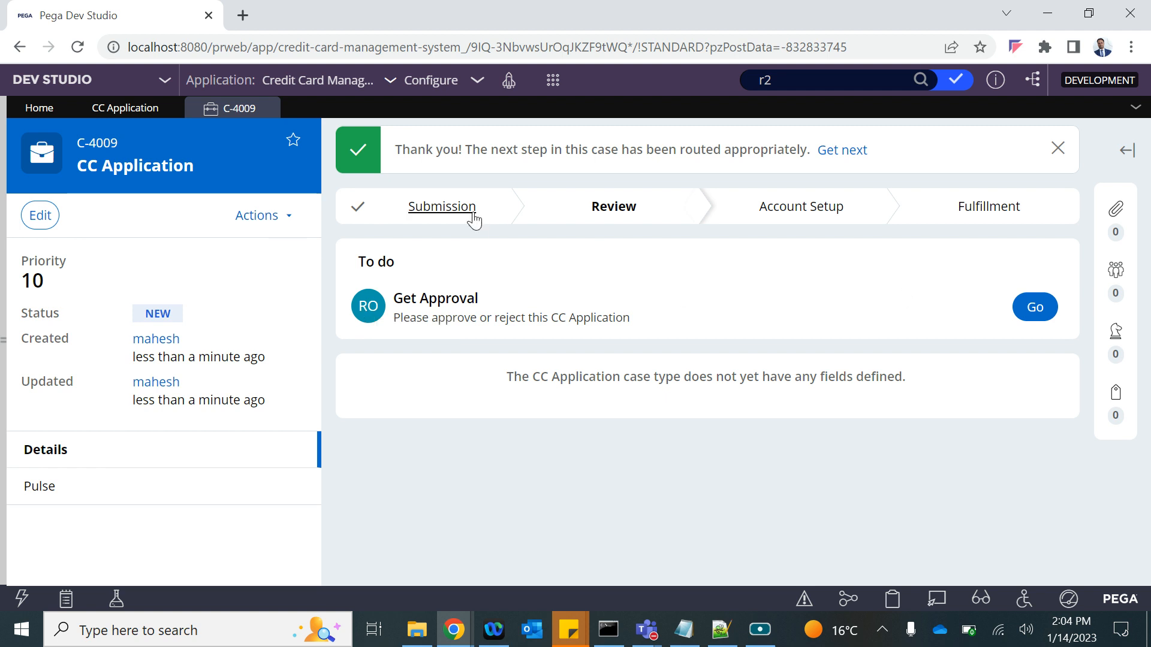
Start another CC Application case marked as a new customer.
left_click(554, 81)
mouse_move(569, 97)
left_click(773, 99)
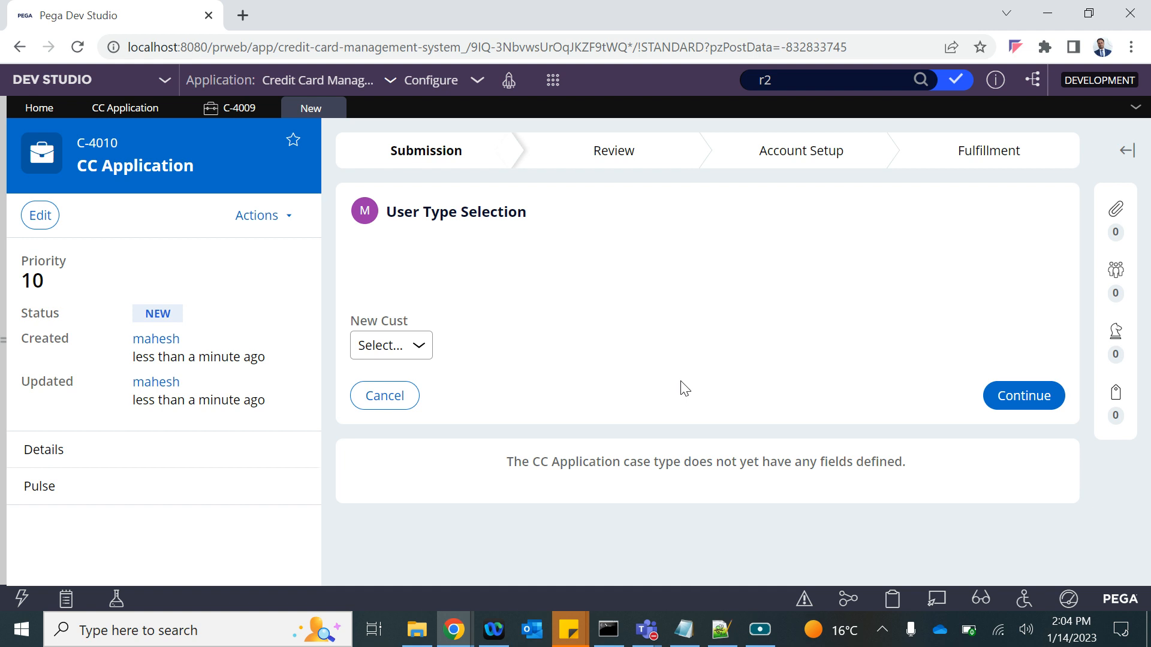
left_click(380, 355)
left_click(386, 385)
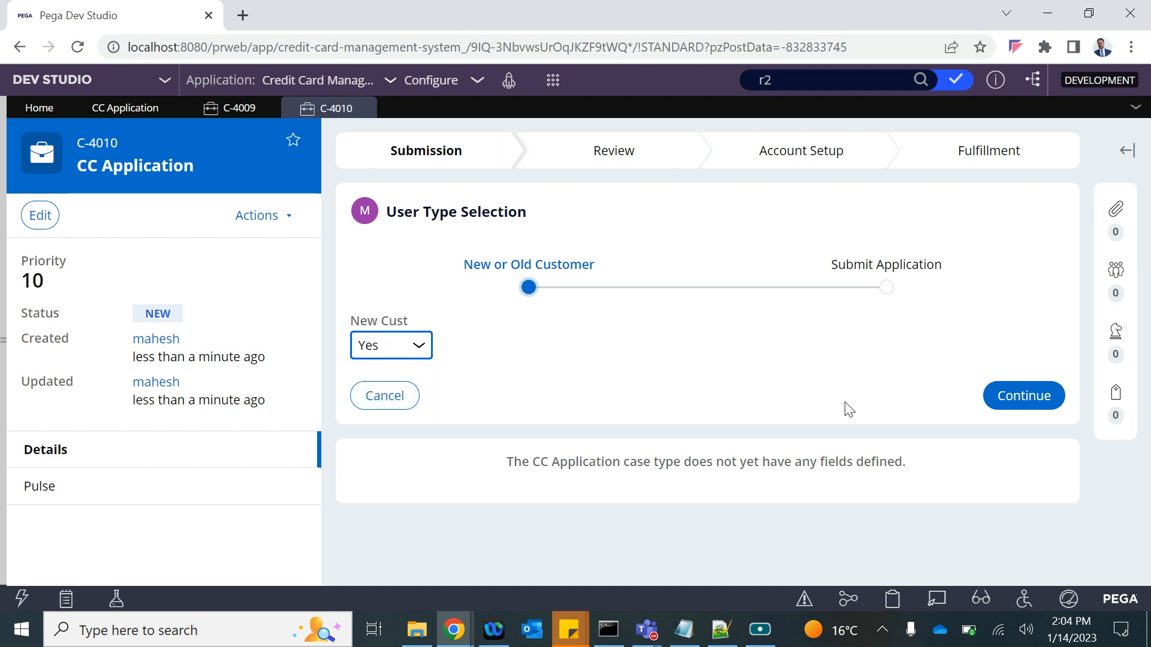
left_click(1040, 398)
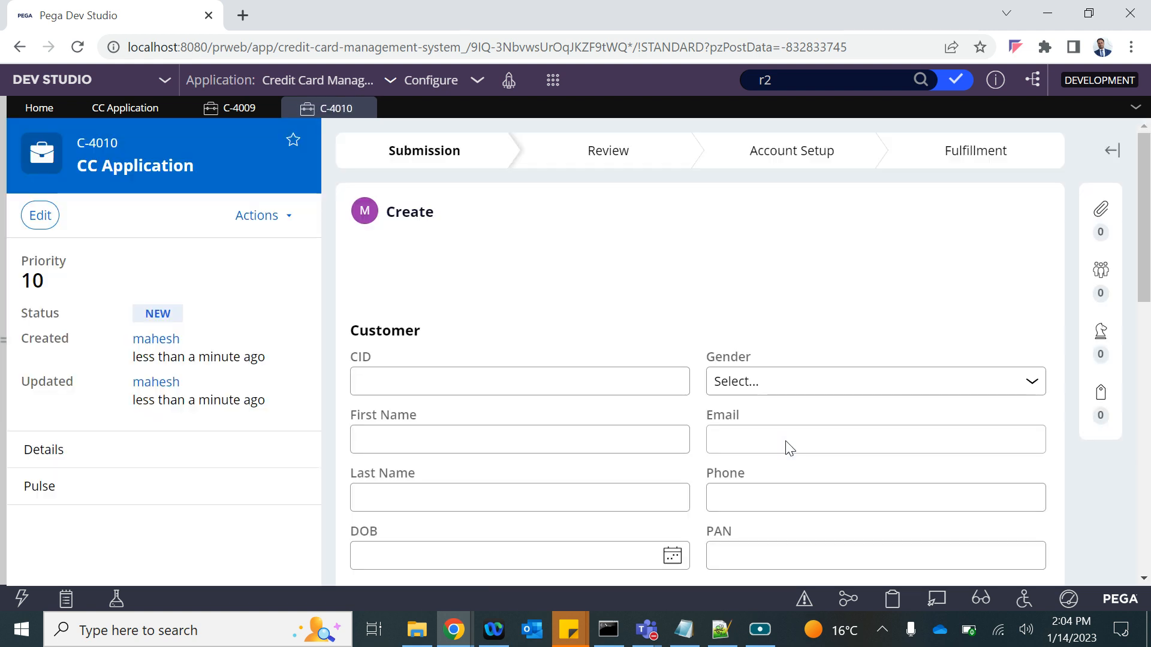
Enter Annual Salary 321 and Company DXC, then create case C-4010.
scroll(785, 444, "down", 10)
left_click(388, 367)
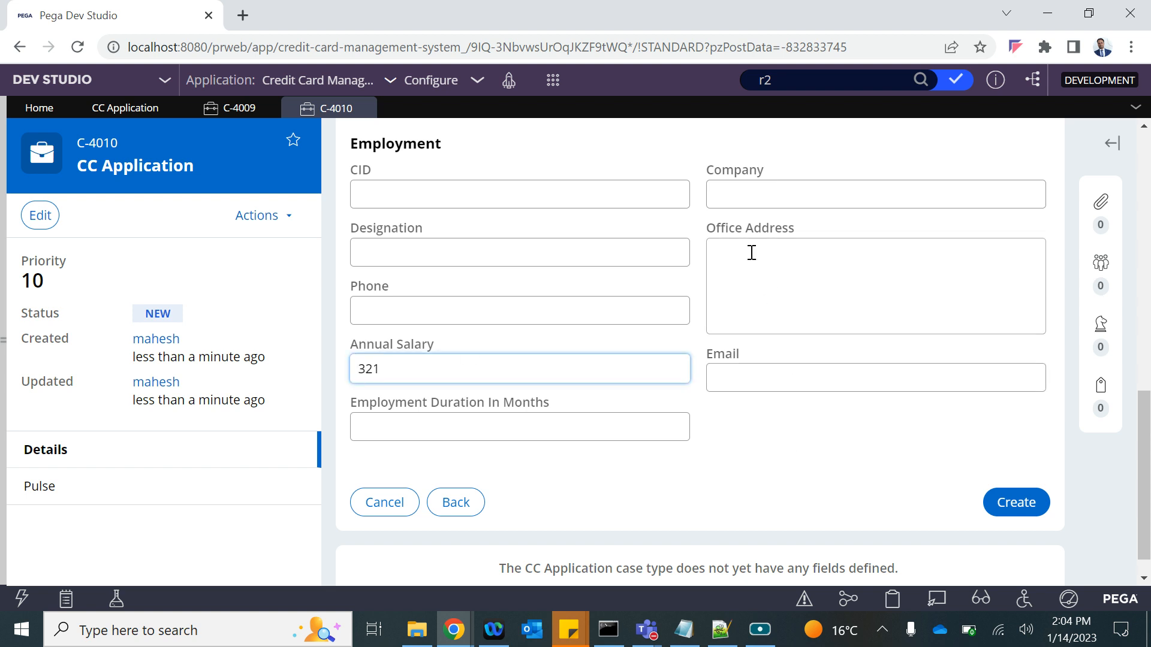
left_click(729, 201)
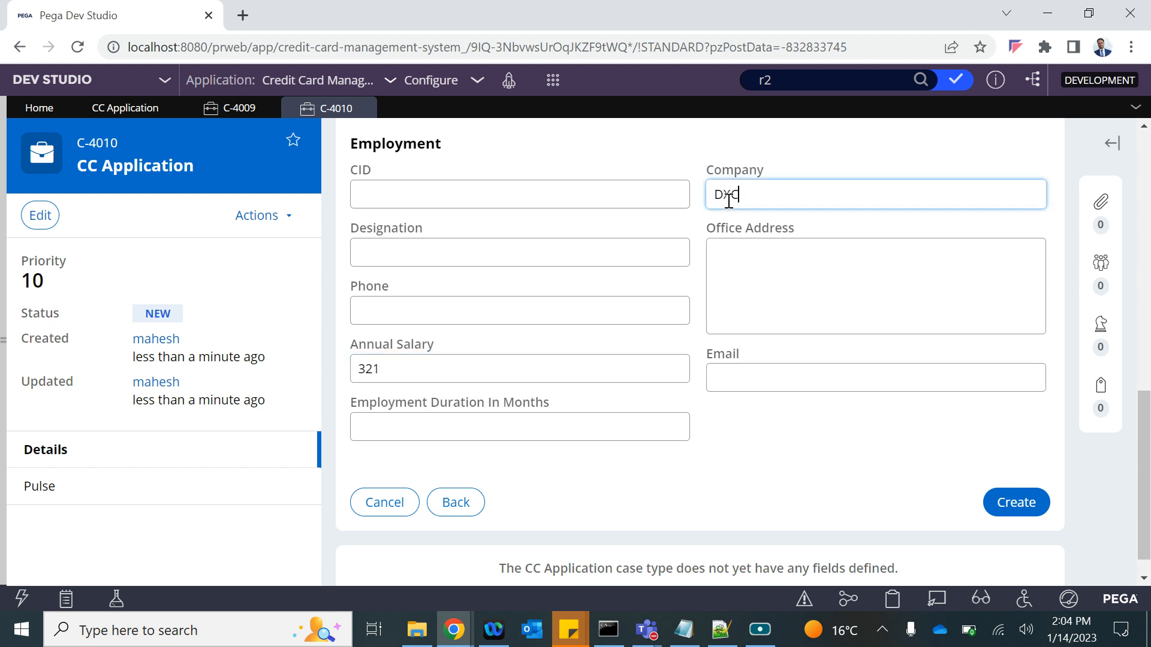
left_click(1013, 493)
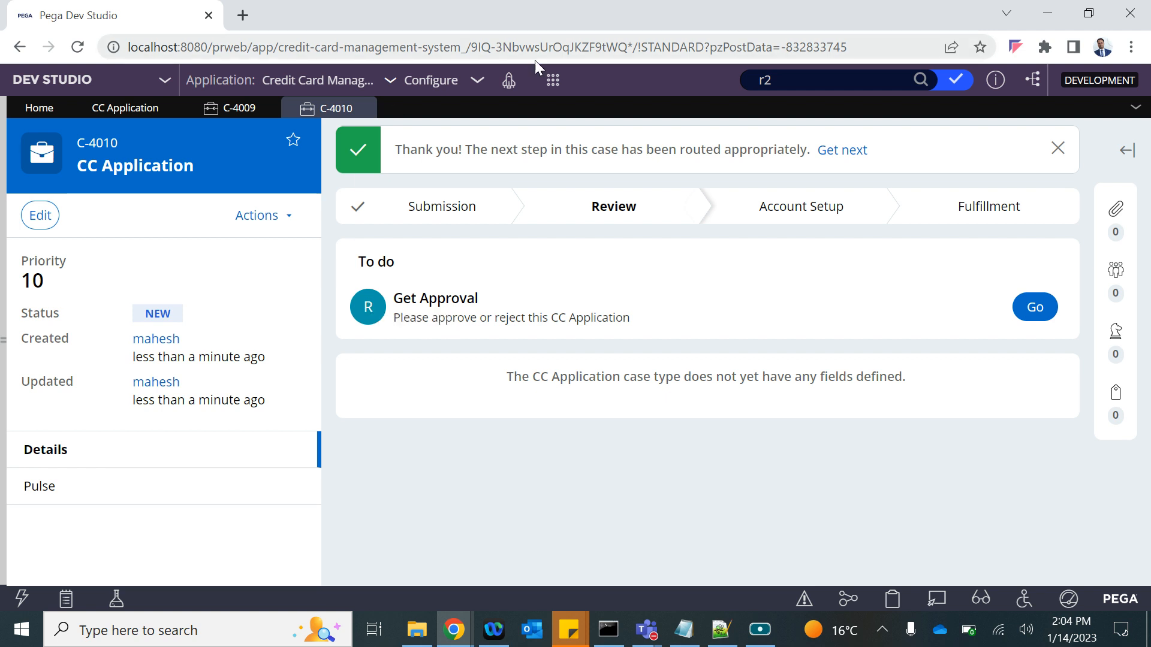
Start another CC Application case with New Cust set to Yes and continue to the details form.
left_click(553, 79)
mouse_move(717, 105)
left_click(753, 99)
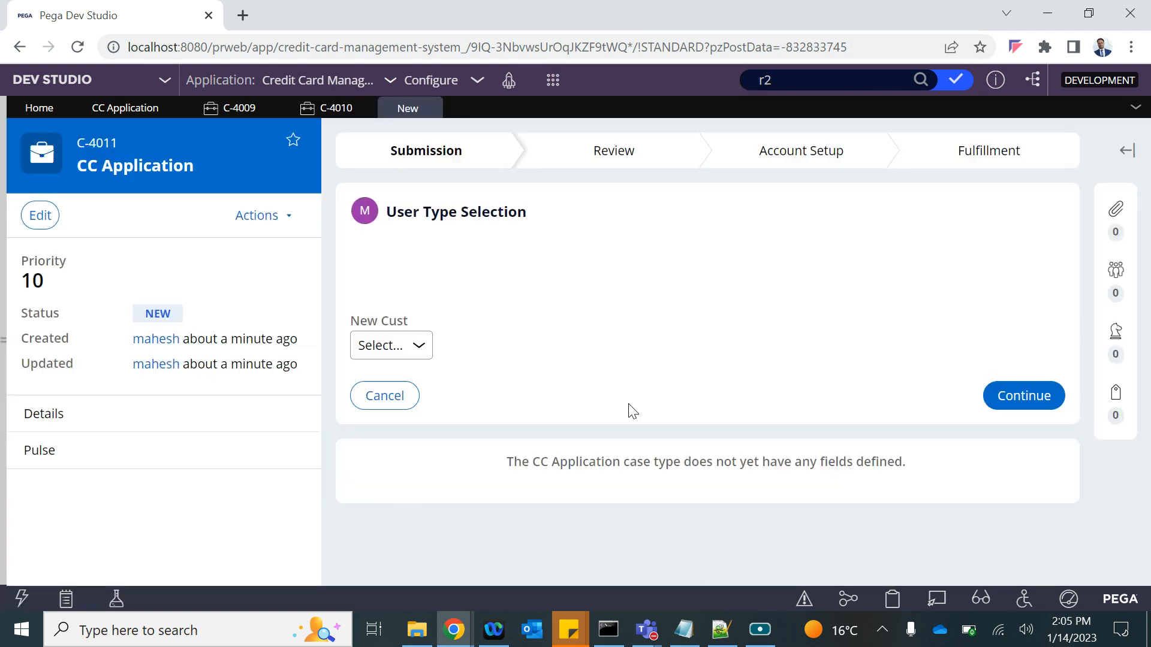
left_click(413, 348)
left_click(371, 385)
left_click(1017, 394)
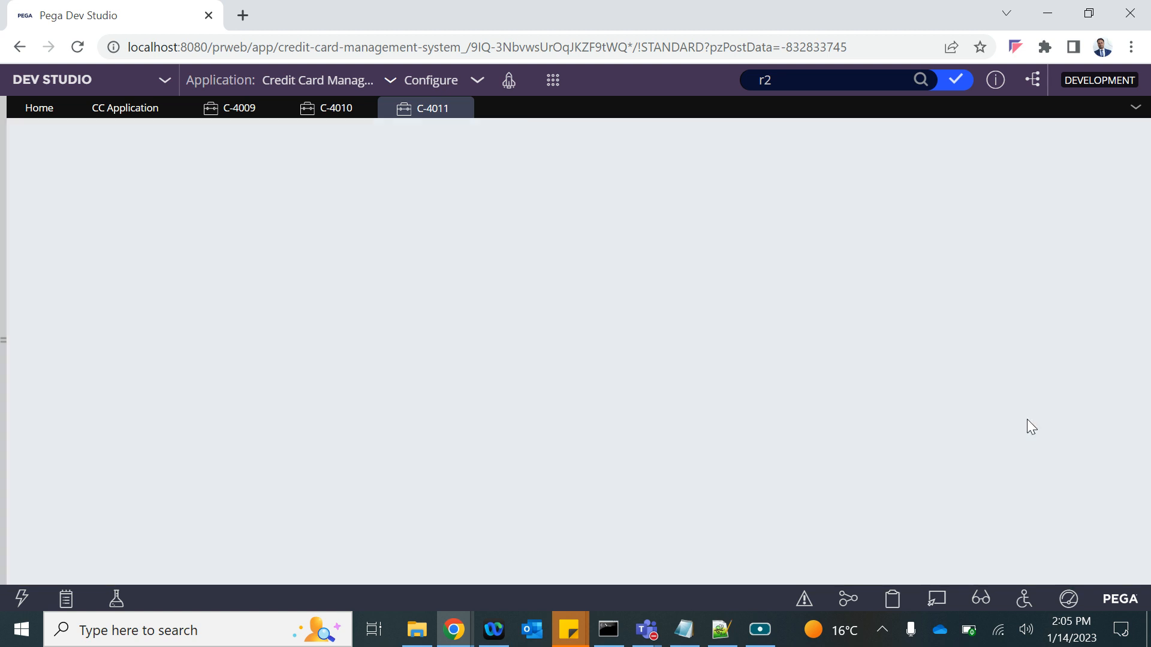
Enter Pega as the Company and submit case C-4011.
scroll(758, 444, "down", 10)
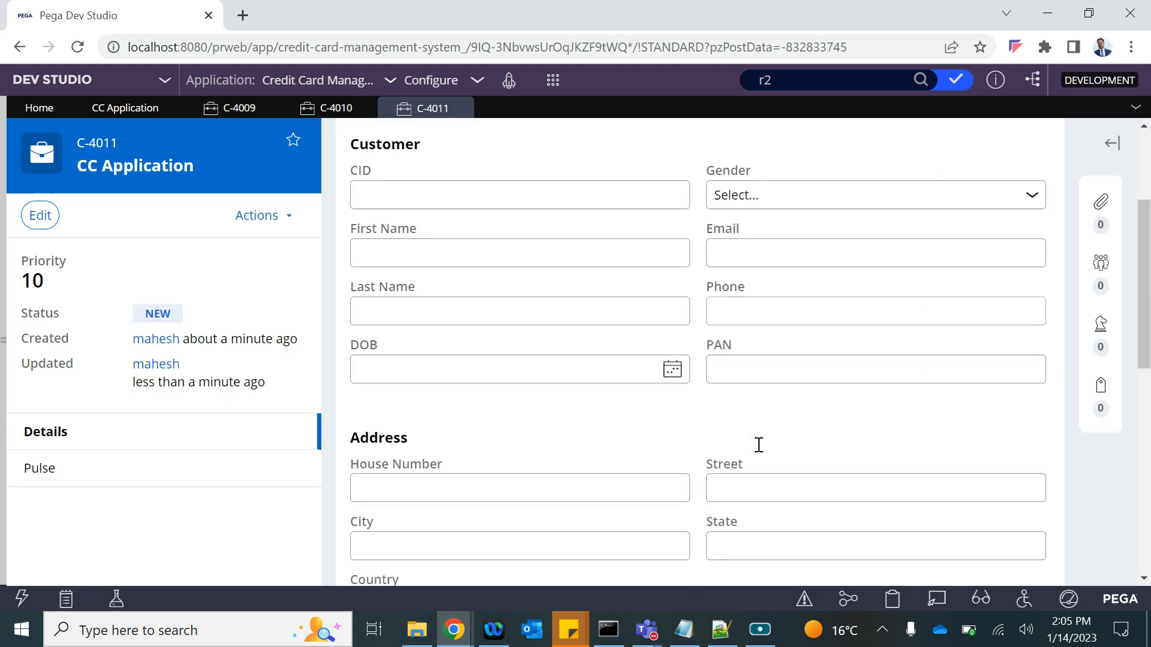
left_click(731, 356)
type("Pega")
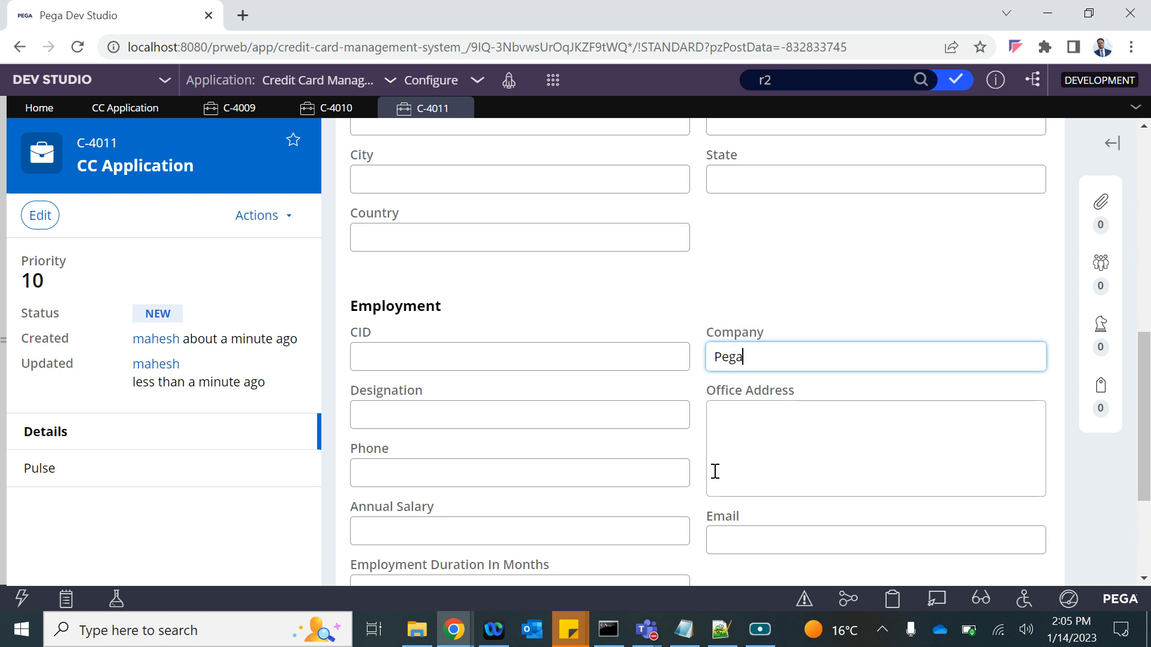
scroll(715, 468, "down", 2)
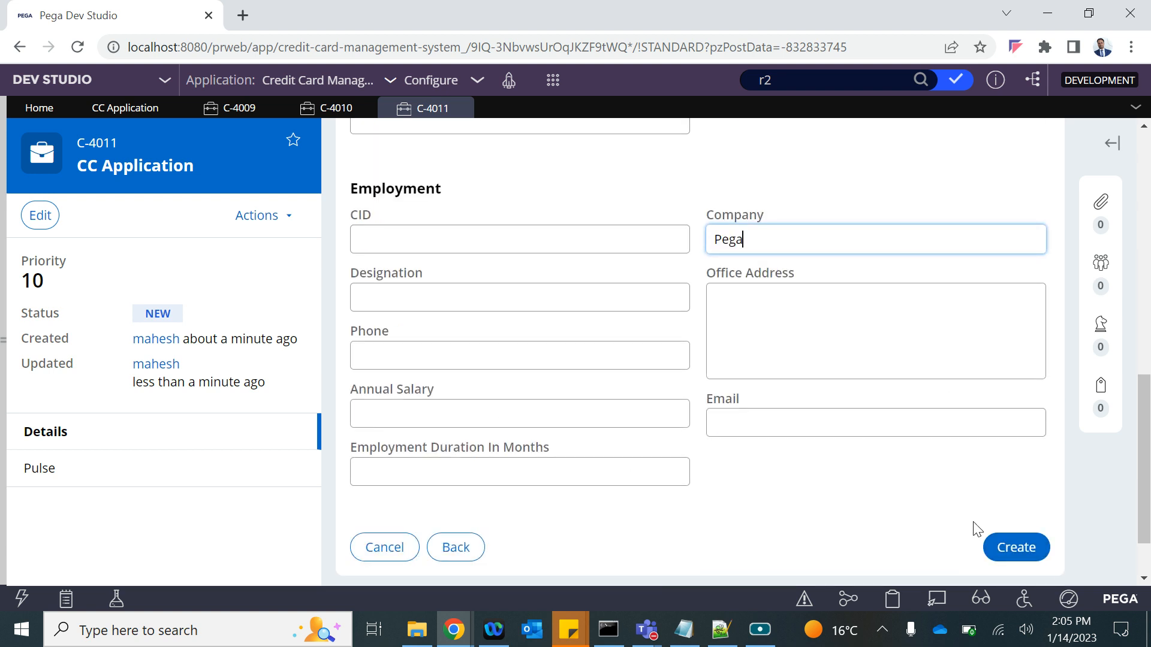
left_click(1016, 547)
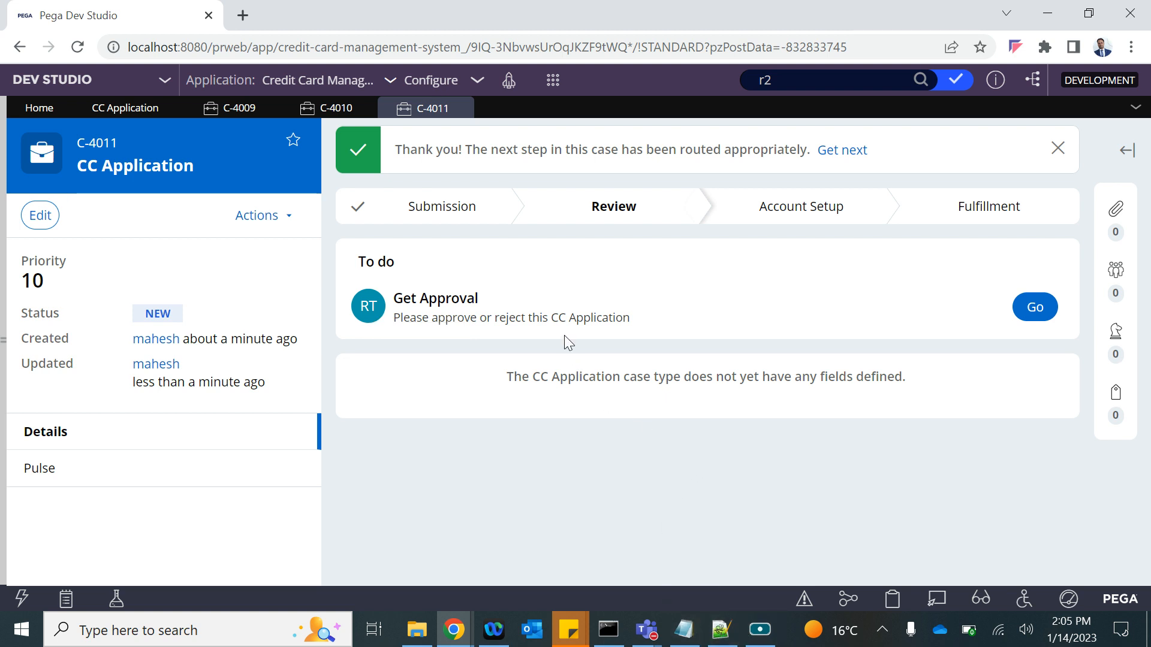
left_click(684, 629)
Add 'Business Logic' on a new line below Work Basket assignment in the approval notes.
left_click_drag(156, 327, 308, 327)
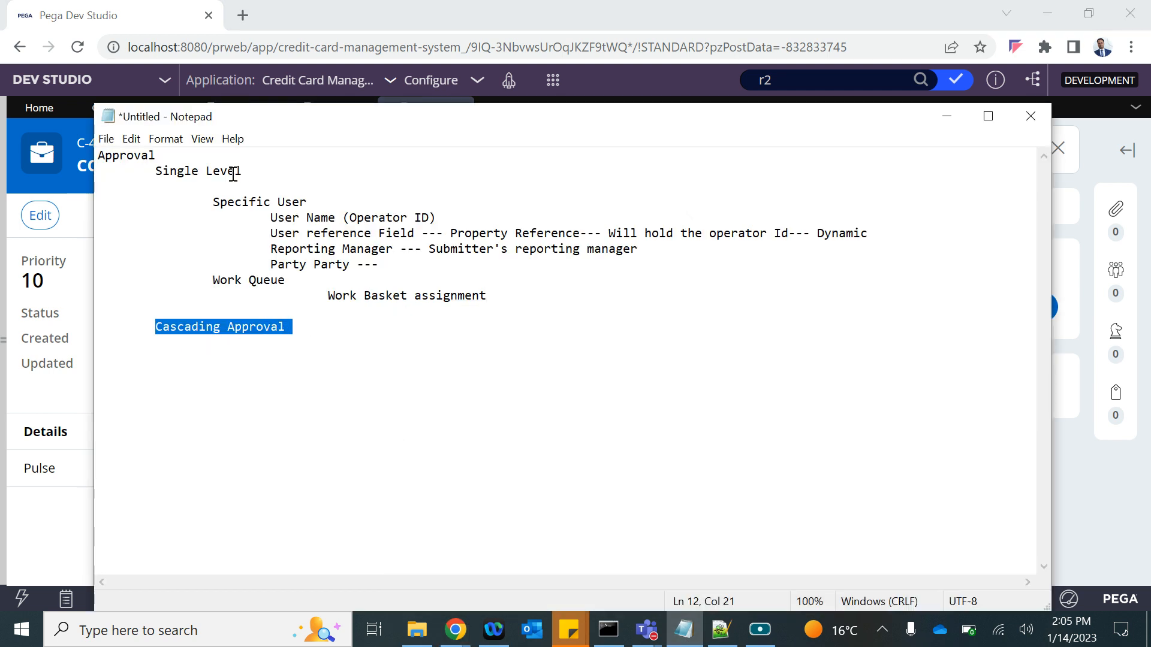
left_click_drag(158, 169, 256, 173)
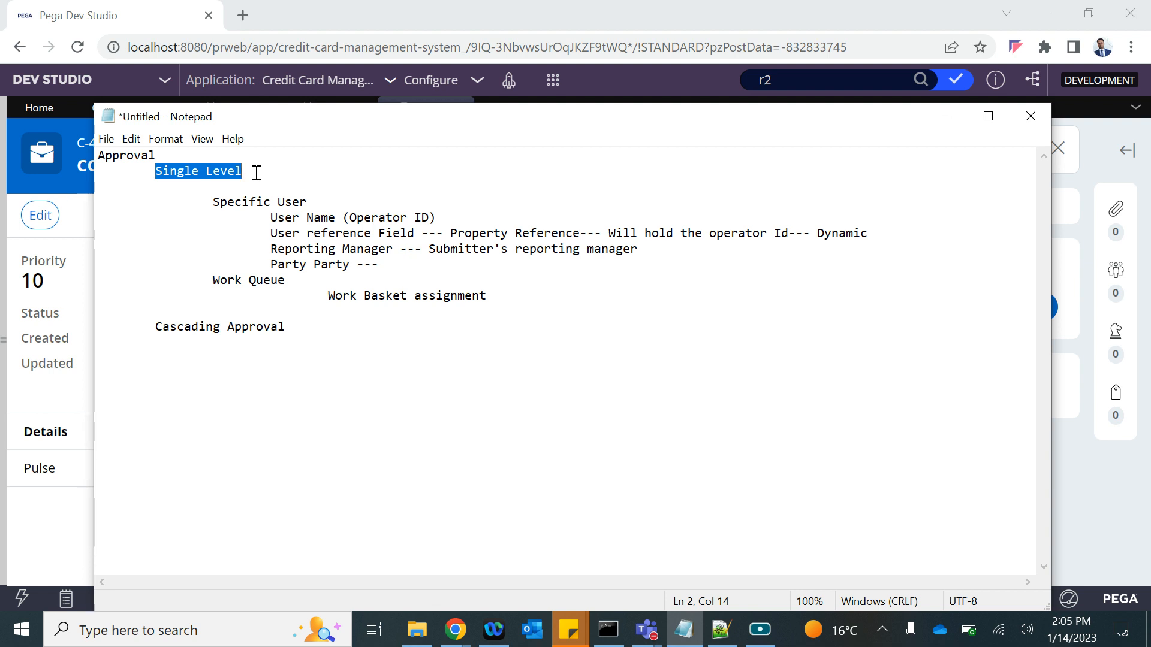
left_click(521, 296)
key("Return")
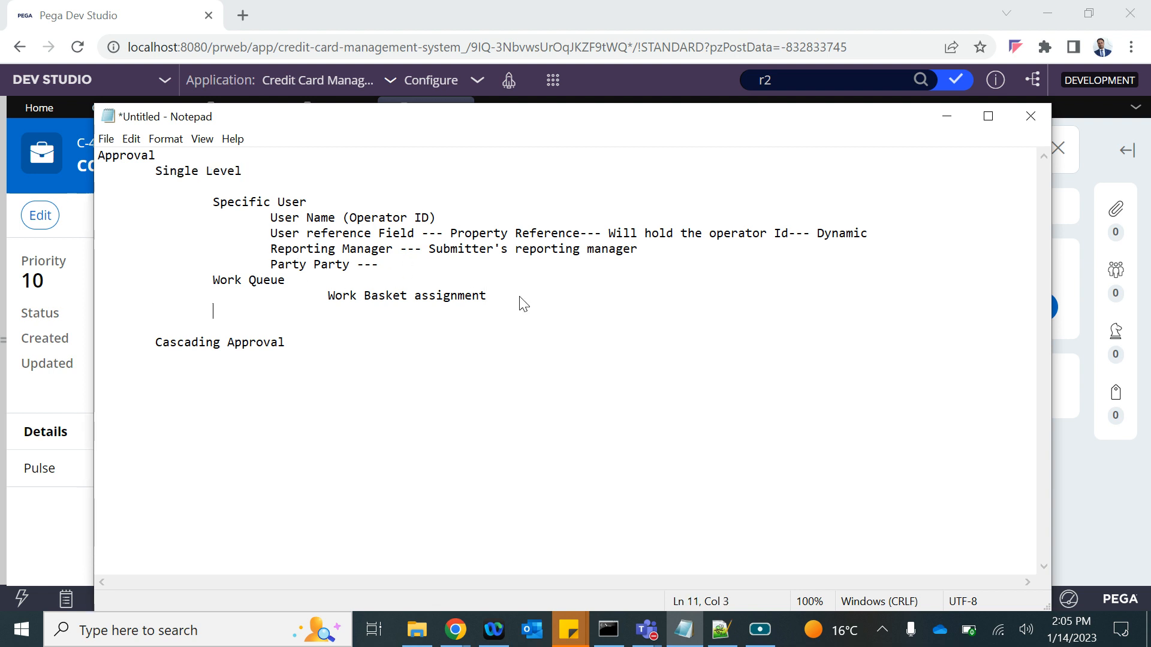
type("Business")
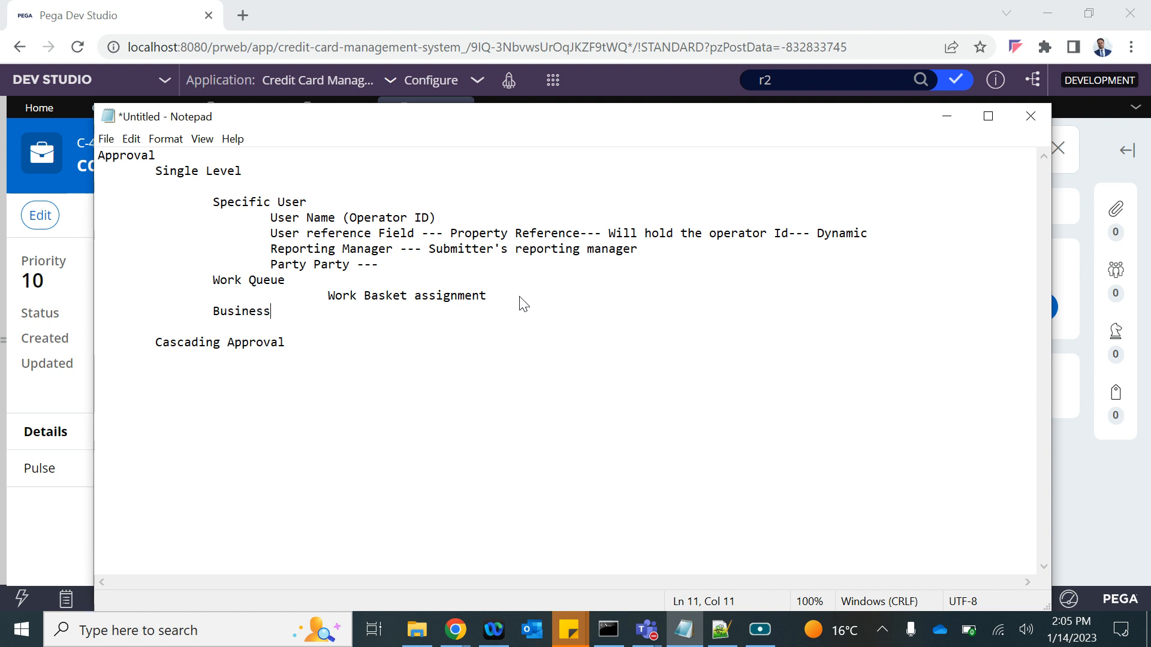
type(" Logic")
Review the notes by selecting the Specific User, Party Party, Work Queue, Business Logic and Cascading Approval entries.
left_click_drag(214, 202, 397, 248)
left_click_drag(668, 255, 272, 223)
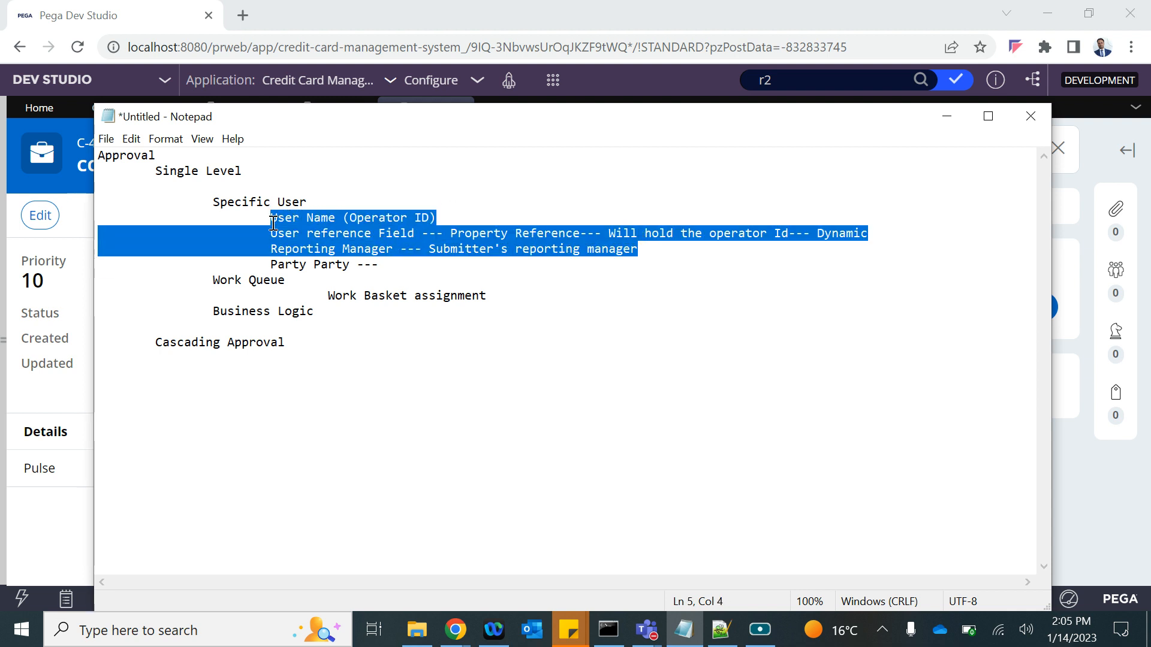
left_click_drag(273, 263, 346, 264)
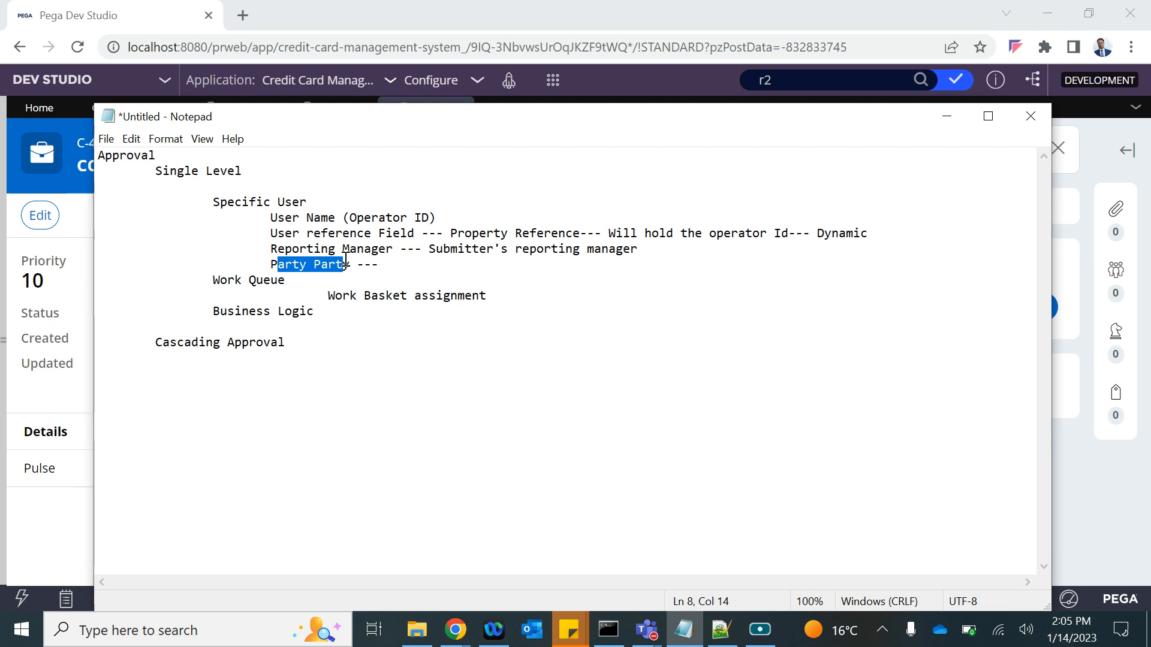
left_click_drag(270, 265, 403, 262)
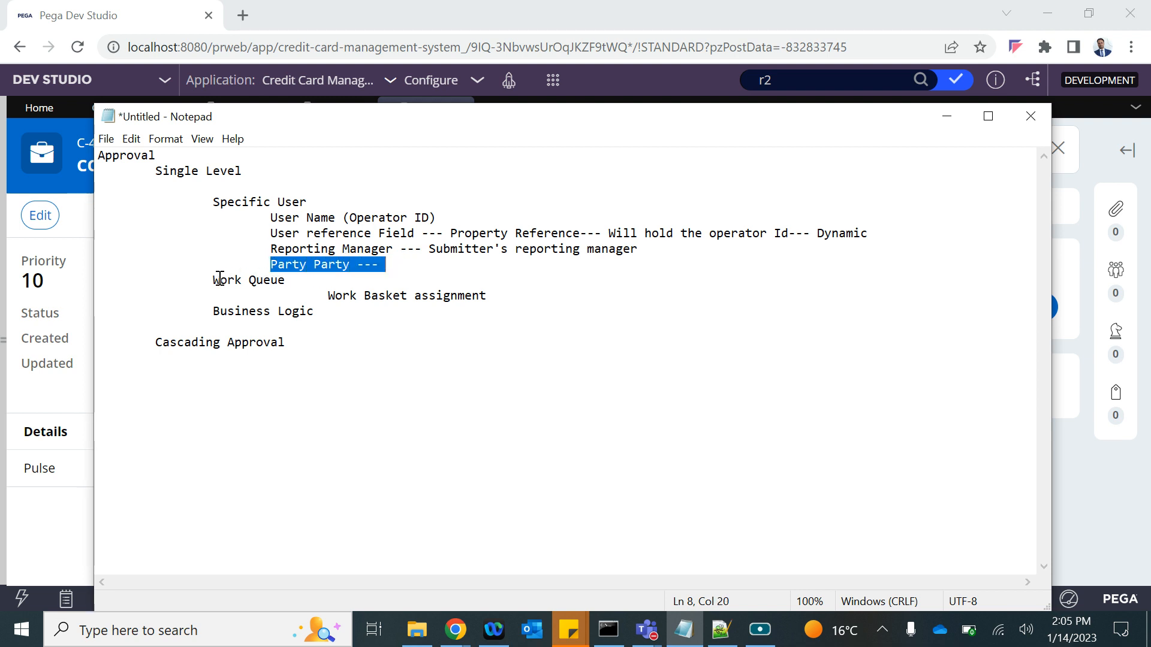
left_click_drag(214, 280, 288, 280)
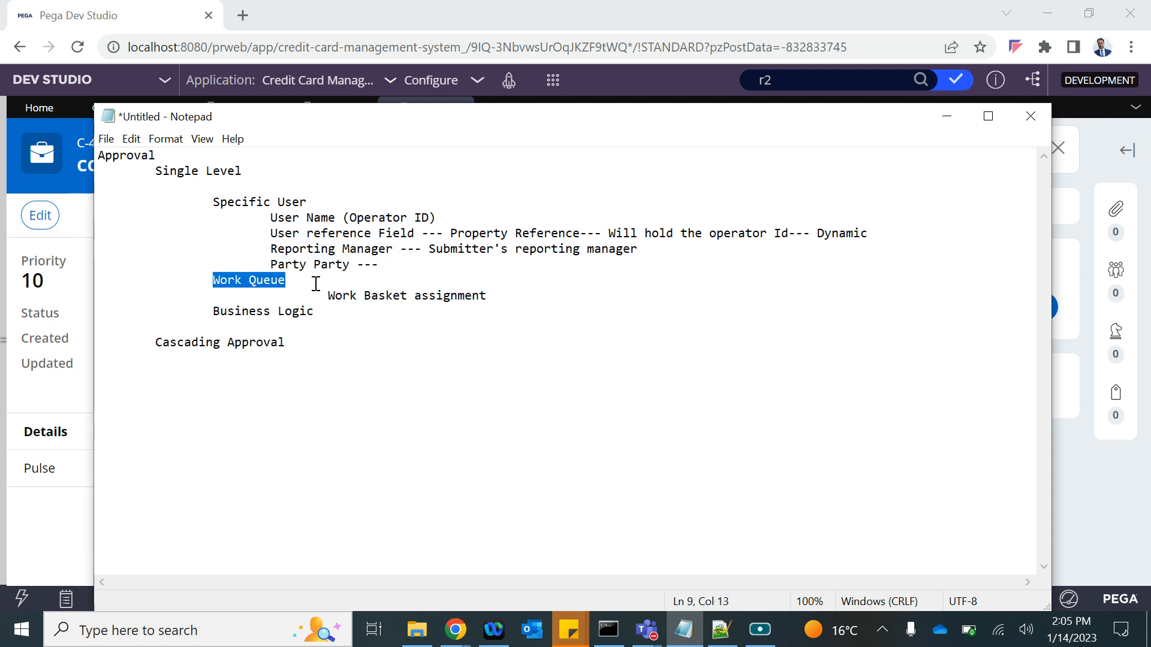
left_click_drag(219, 309, 340, 312)
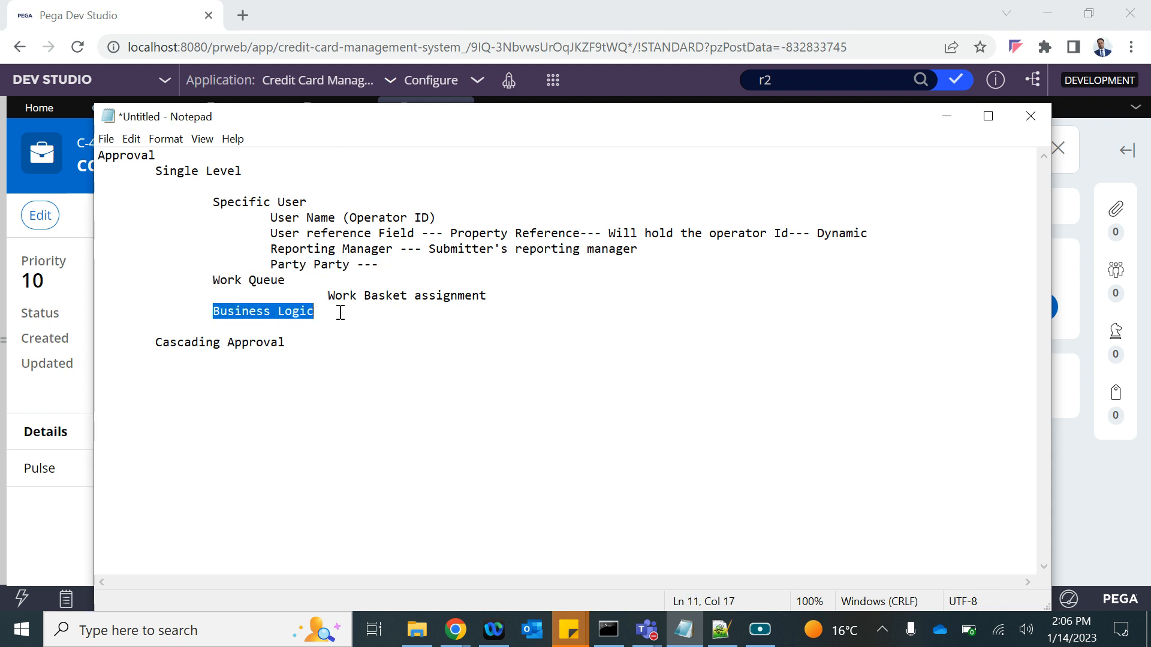
left_click(340, 313)
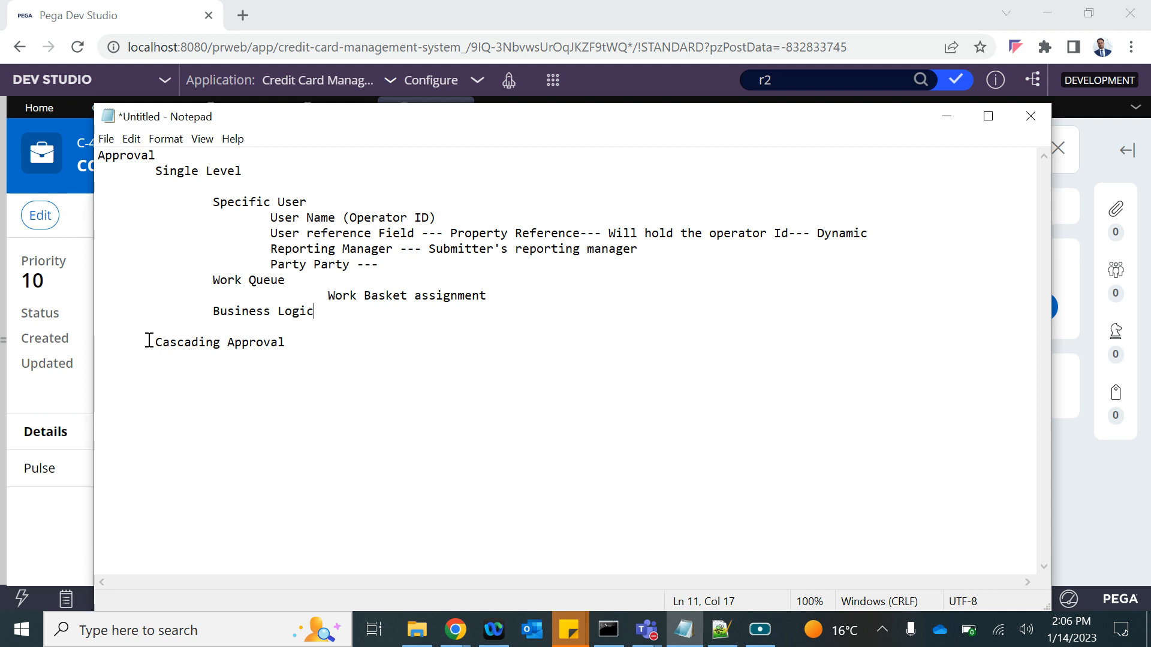
left_click_drag(154, 342, 292, 345)
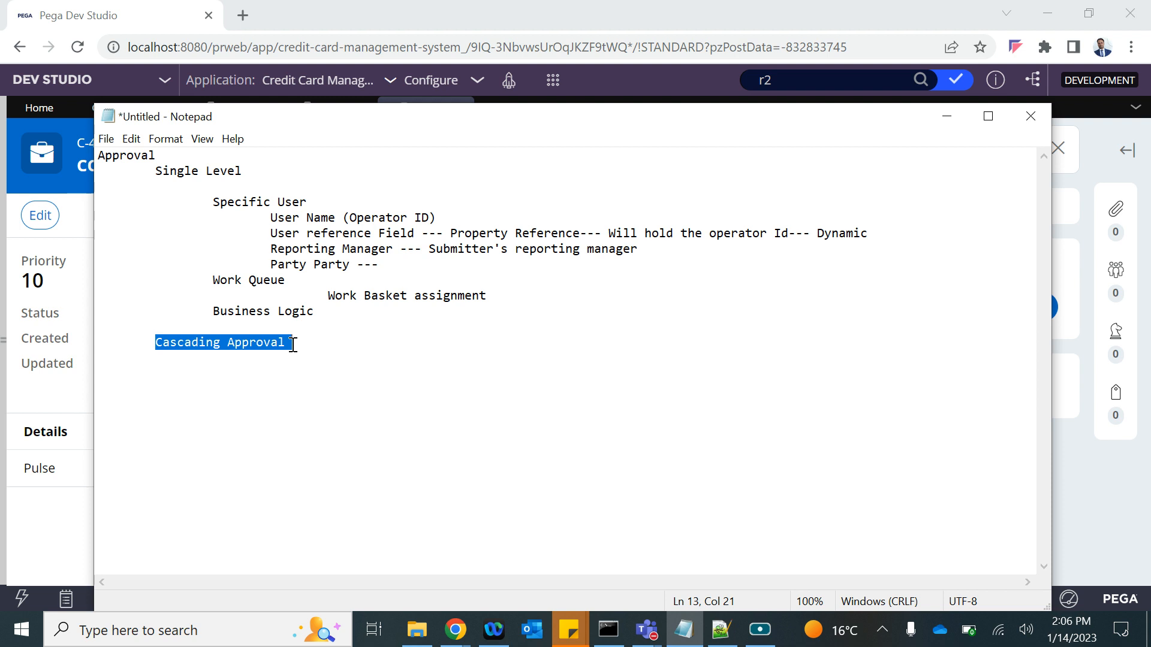